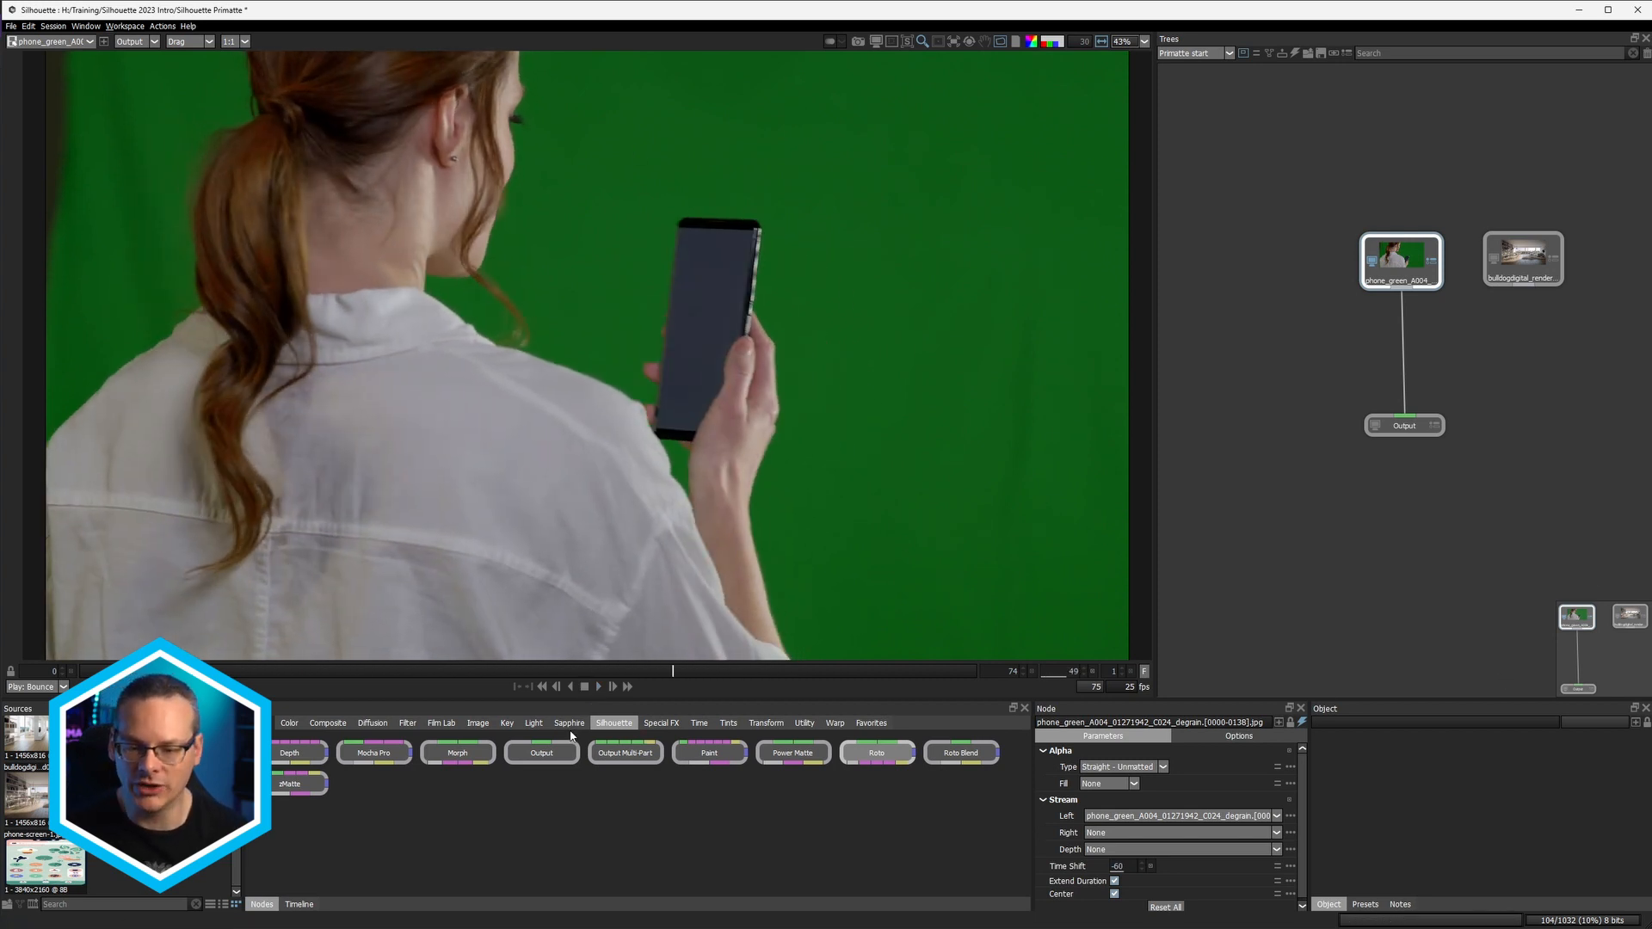
Step: Insert a Primatte node between the green-screen phone clip and the Output node, open it, and adjust its place in the tree
left_click(507, 722)
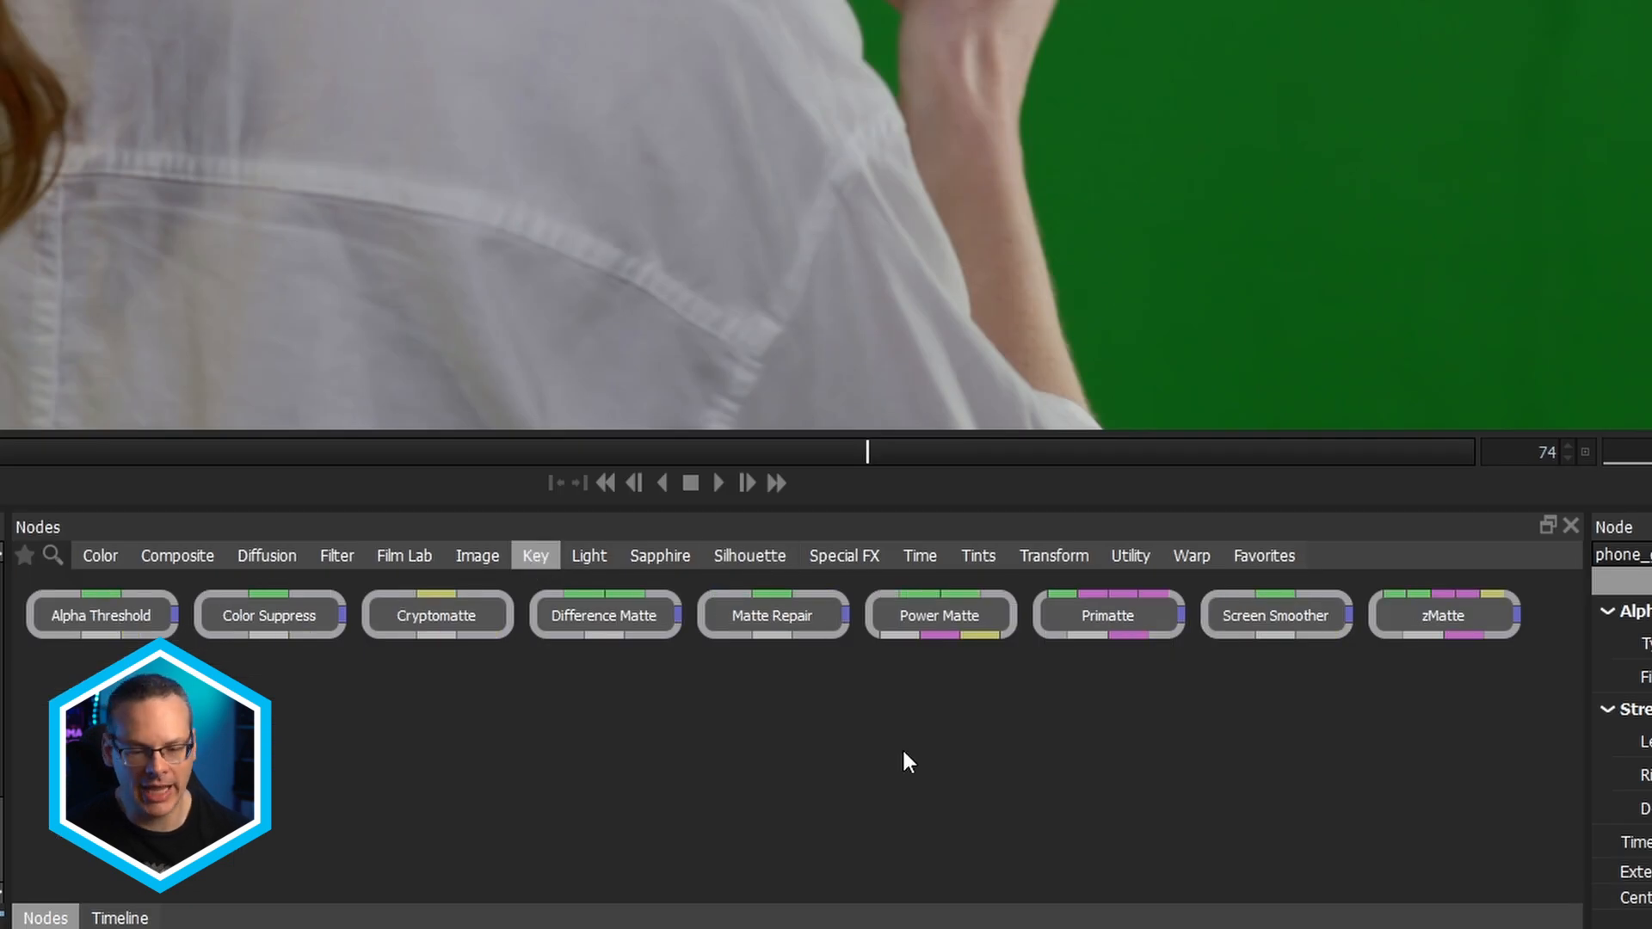
left_click(1093, 615)
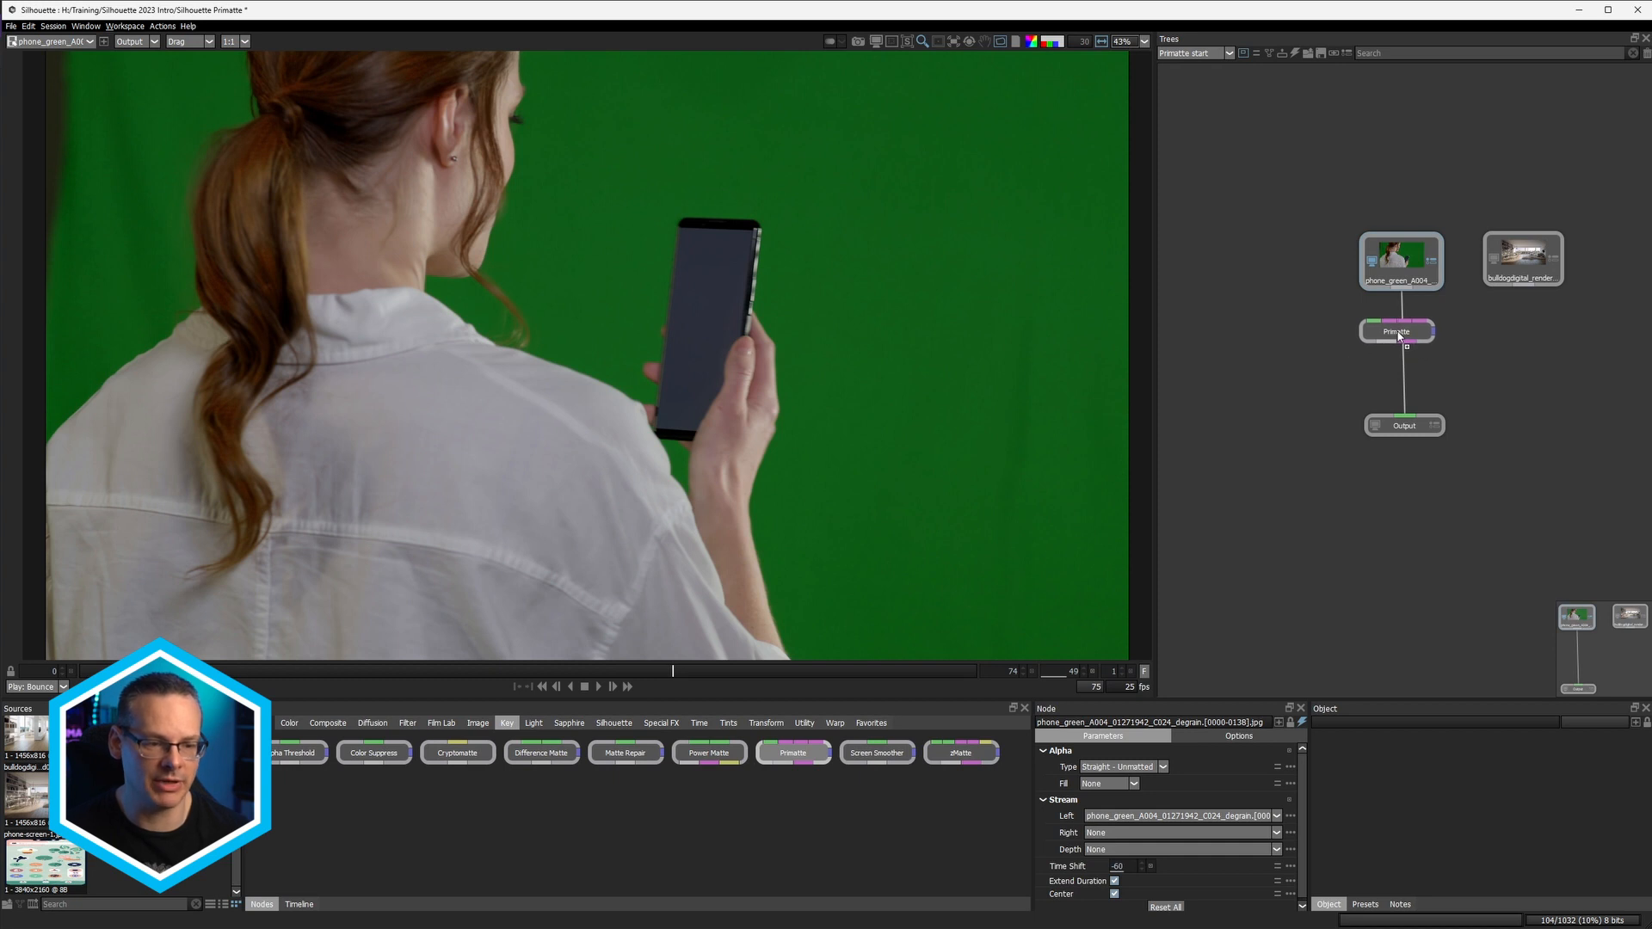
left_click(1397, 333)
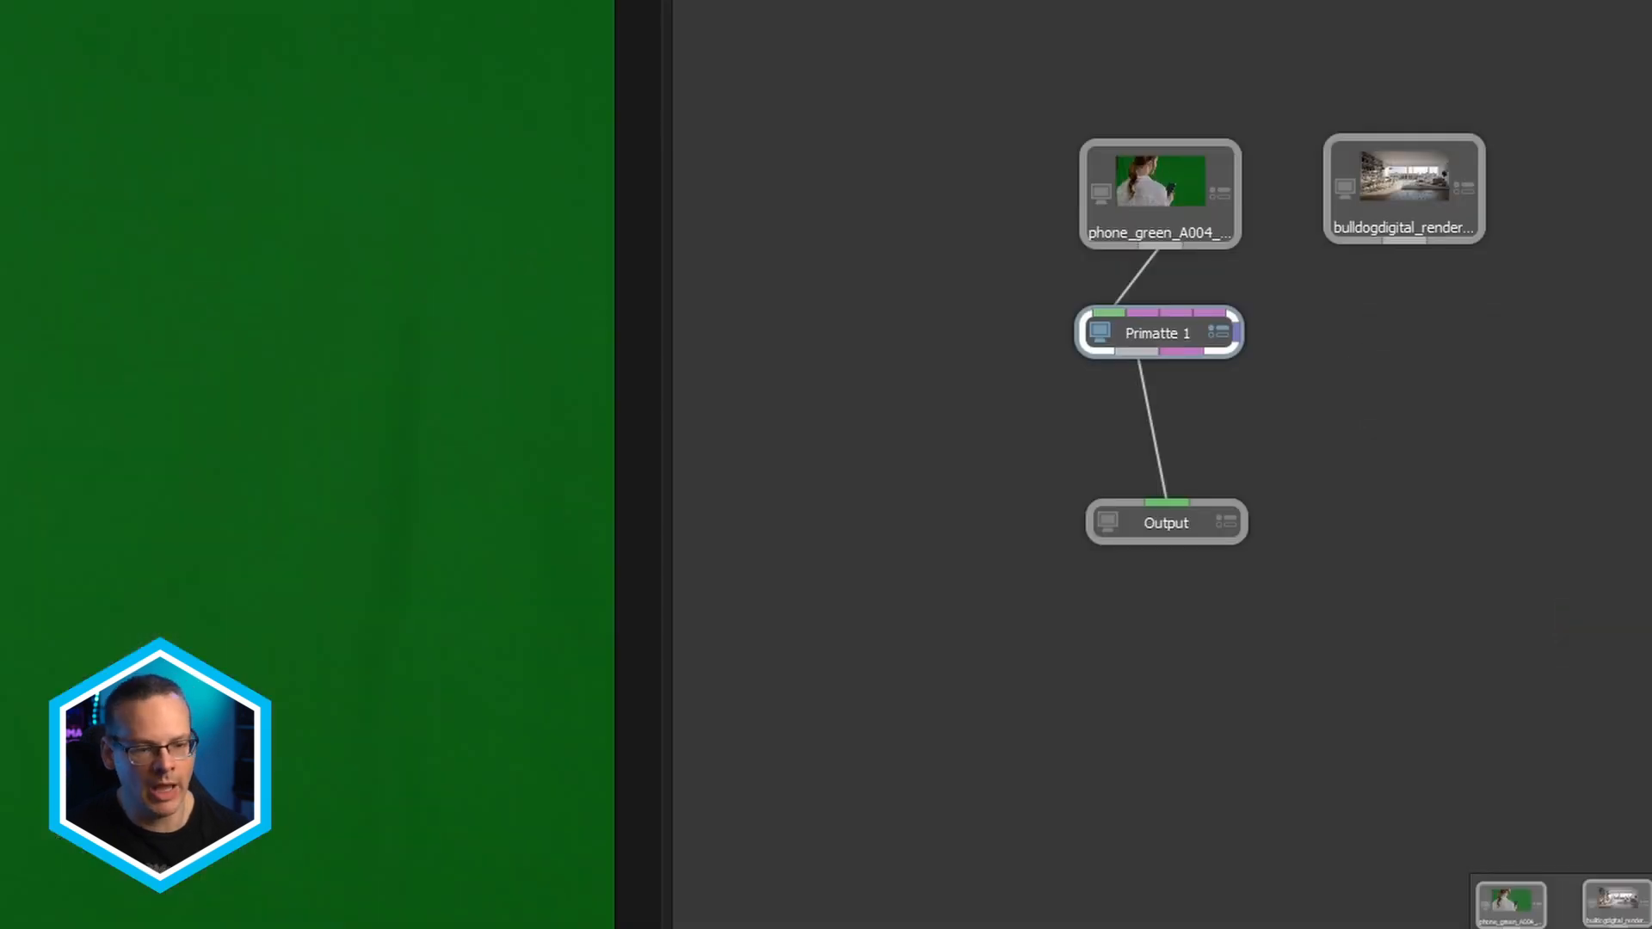
left_click_drag(1163, 340, 1182, 377)
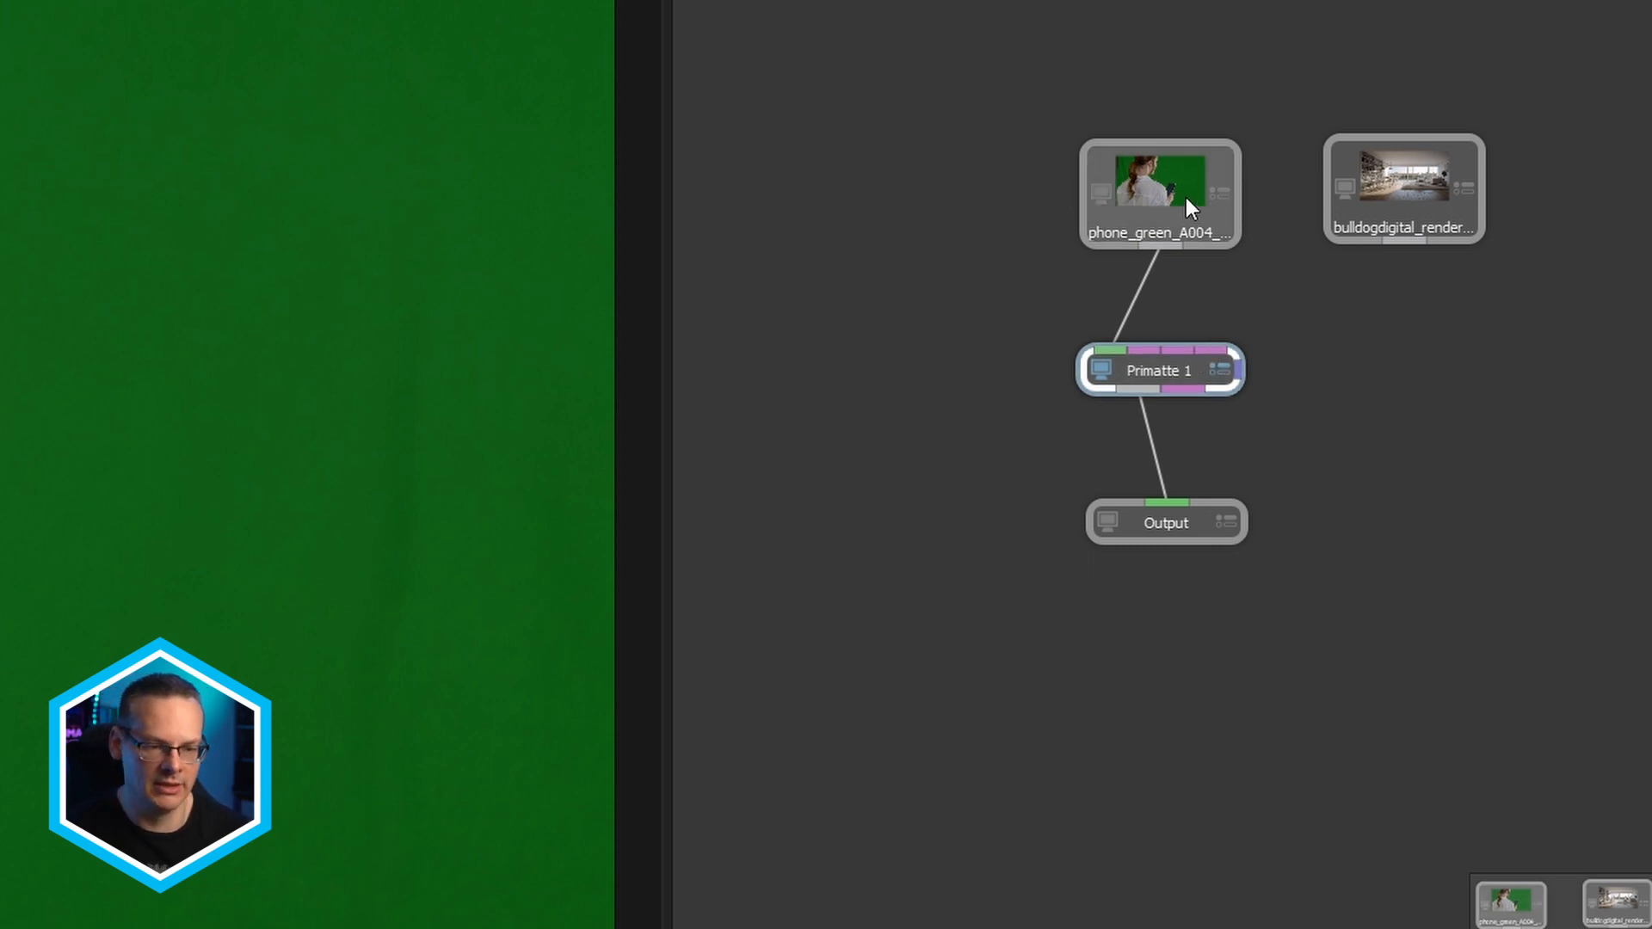
Step: Connect the bulldogdigital room render to Primatte's background input and check both source images in the viewer
left_click_drag(1185, 198, 1138, 186)
left_click_drag(1377, 189, 1145, 349)
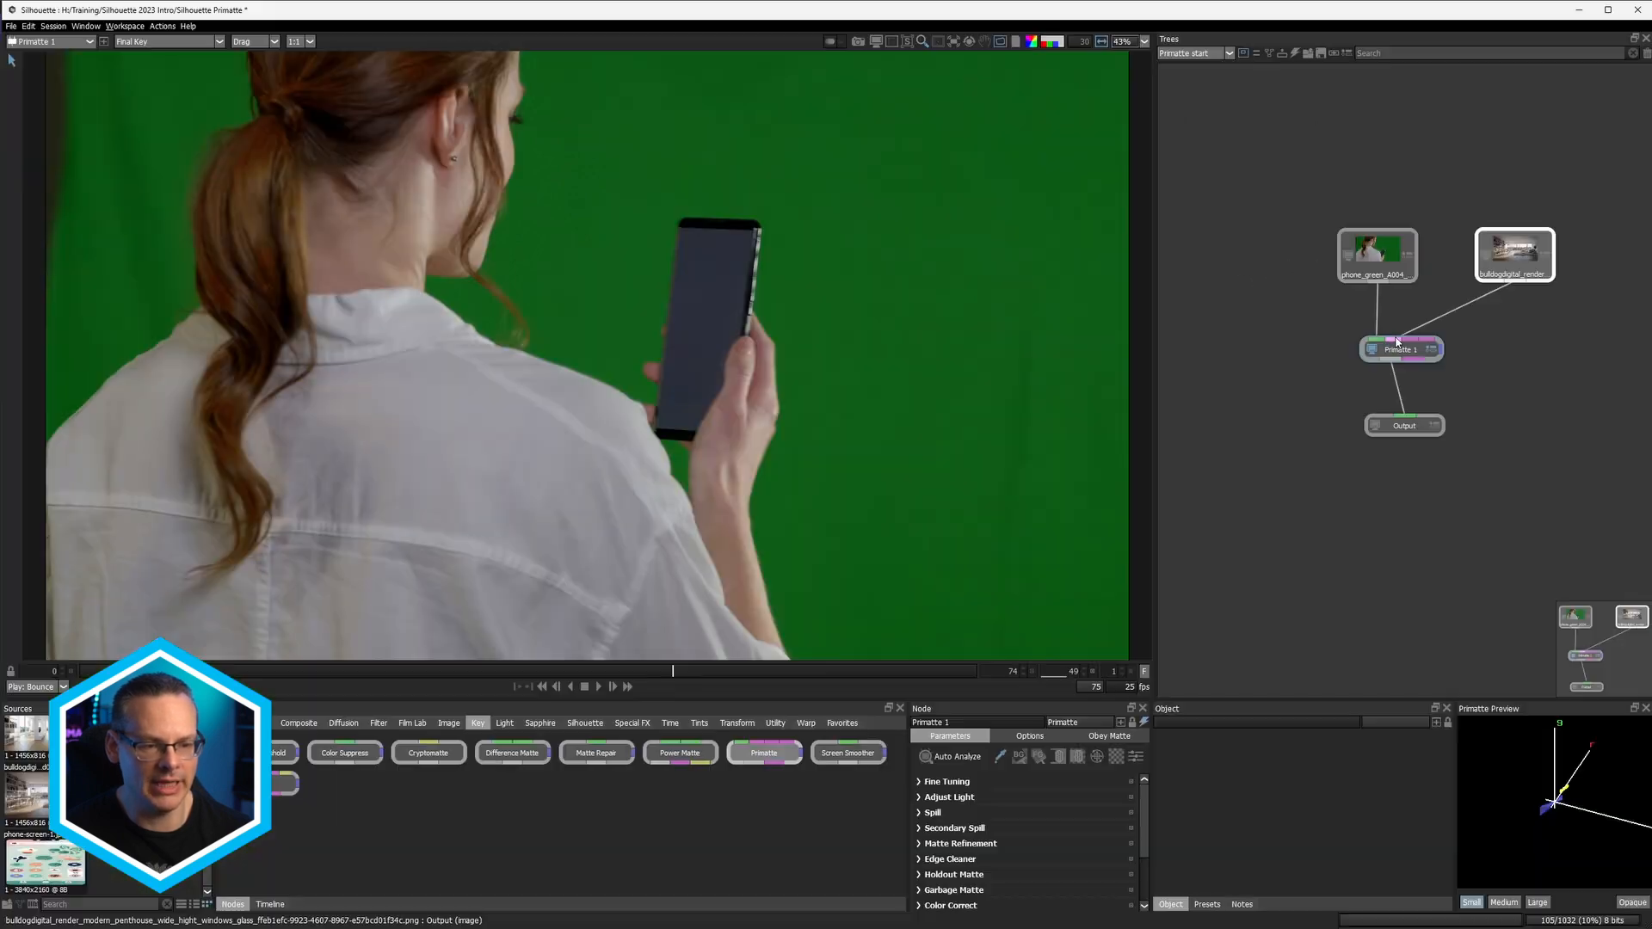
double_click(1405, 194)
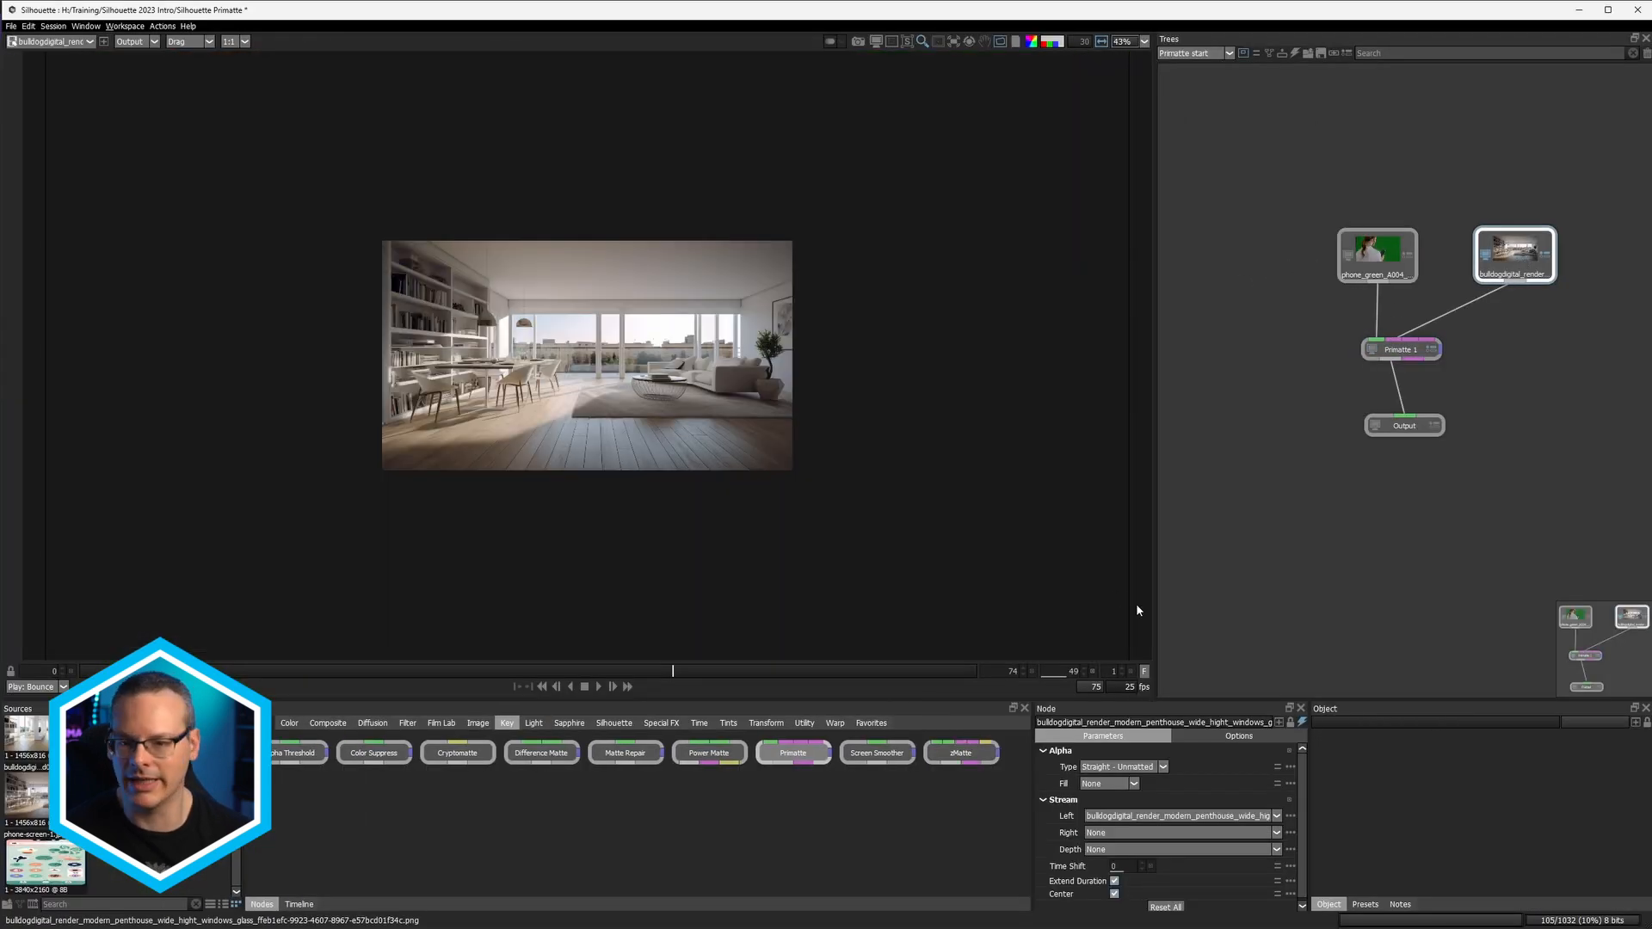
double_click(1376, 258)
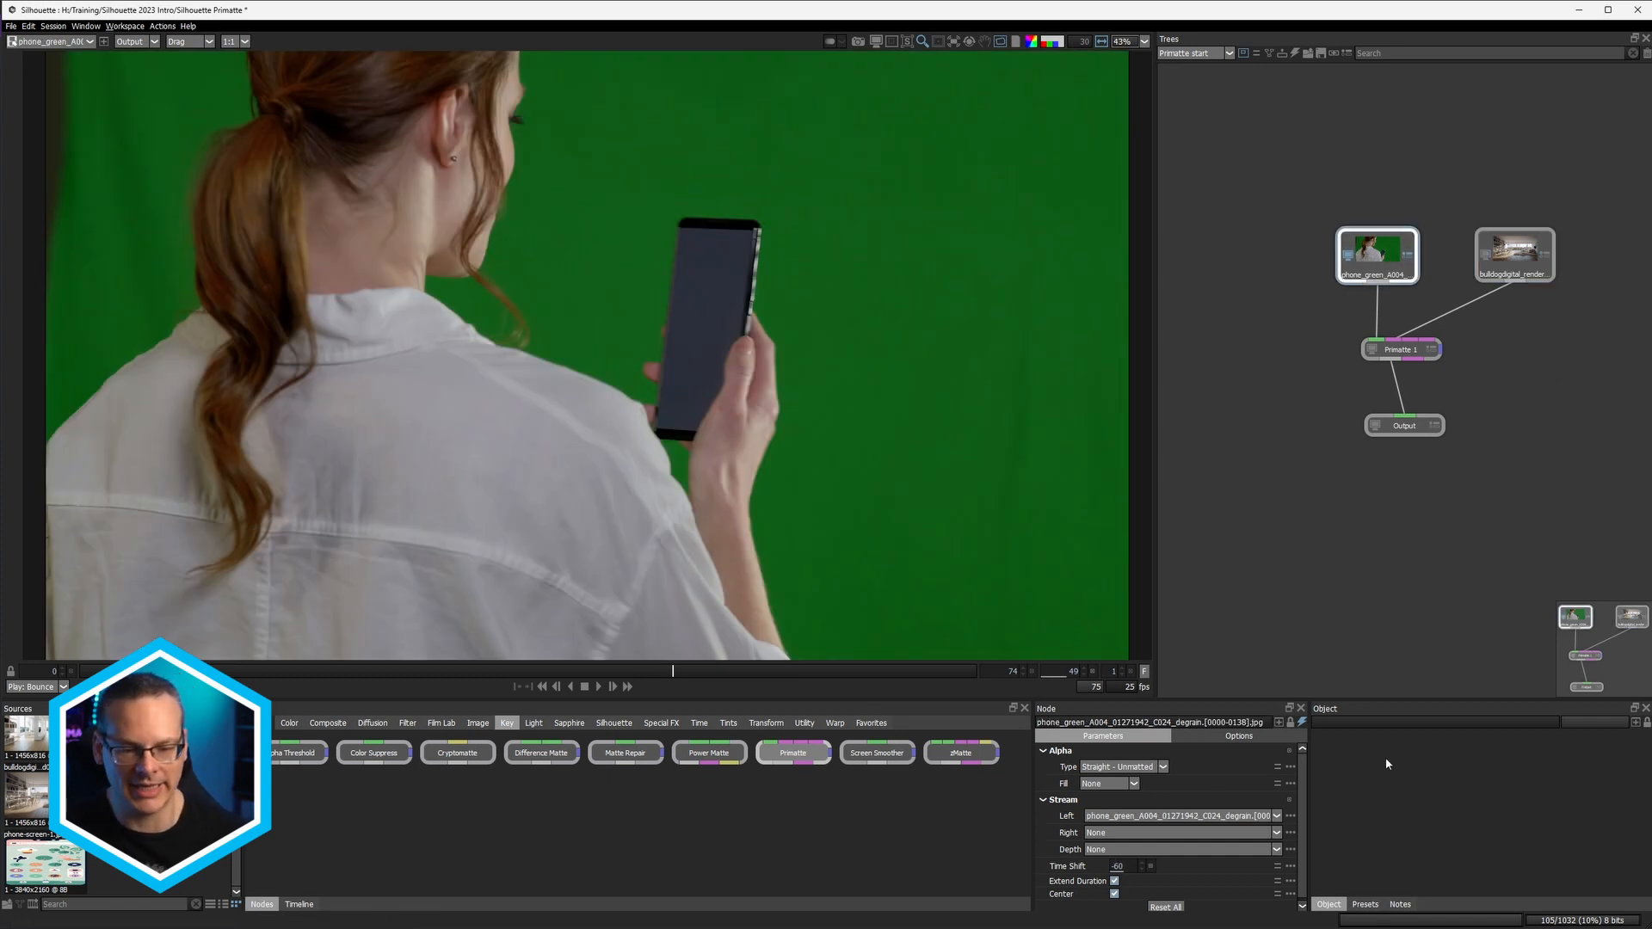
Step: Open the Primatte node, try sampling the green backdrop manually, undo it, and key the green screen with Auto Analyze
left_click(1385, 341)
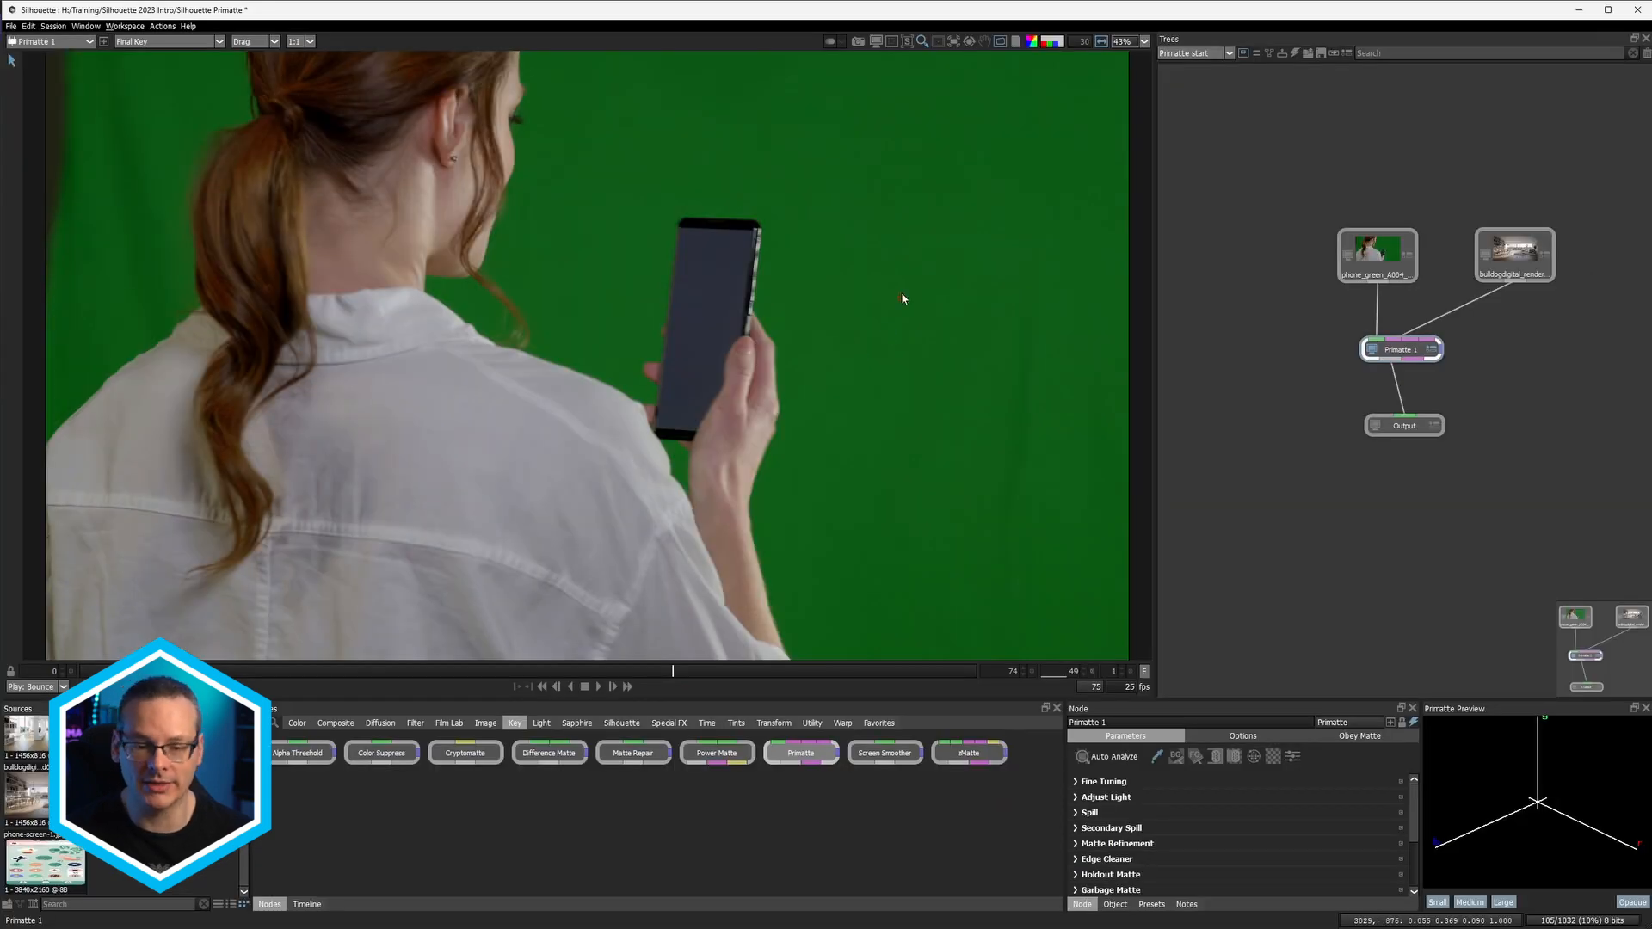
left_click_drag(915, 257, 867, 571)
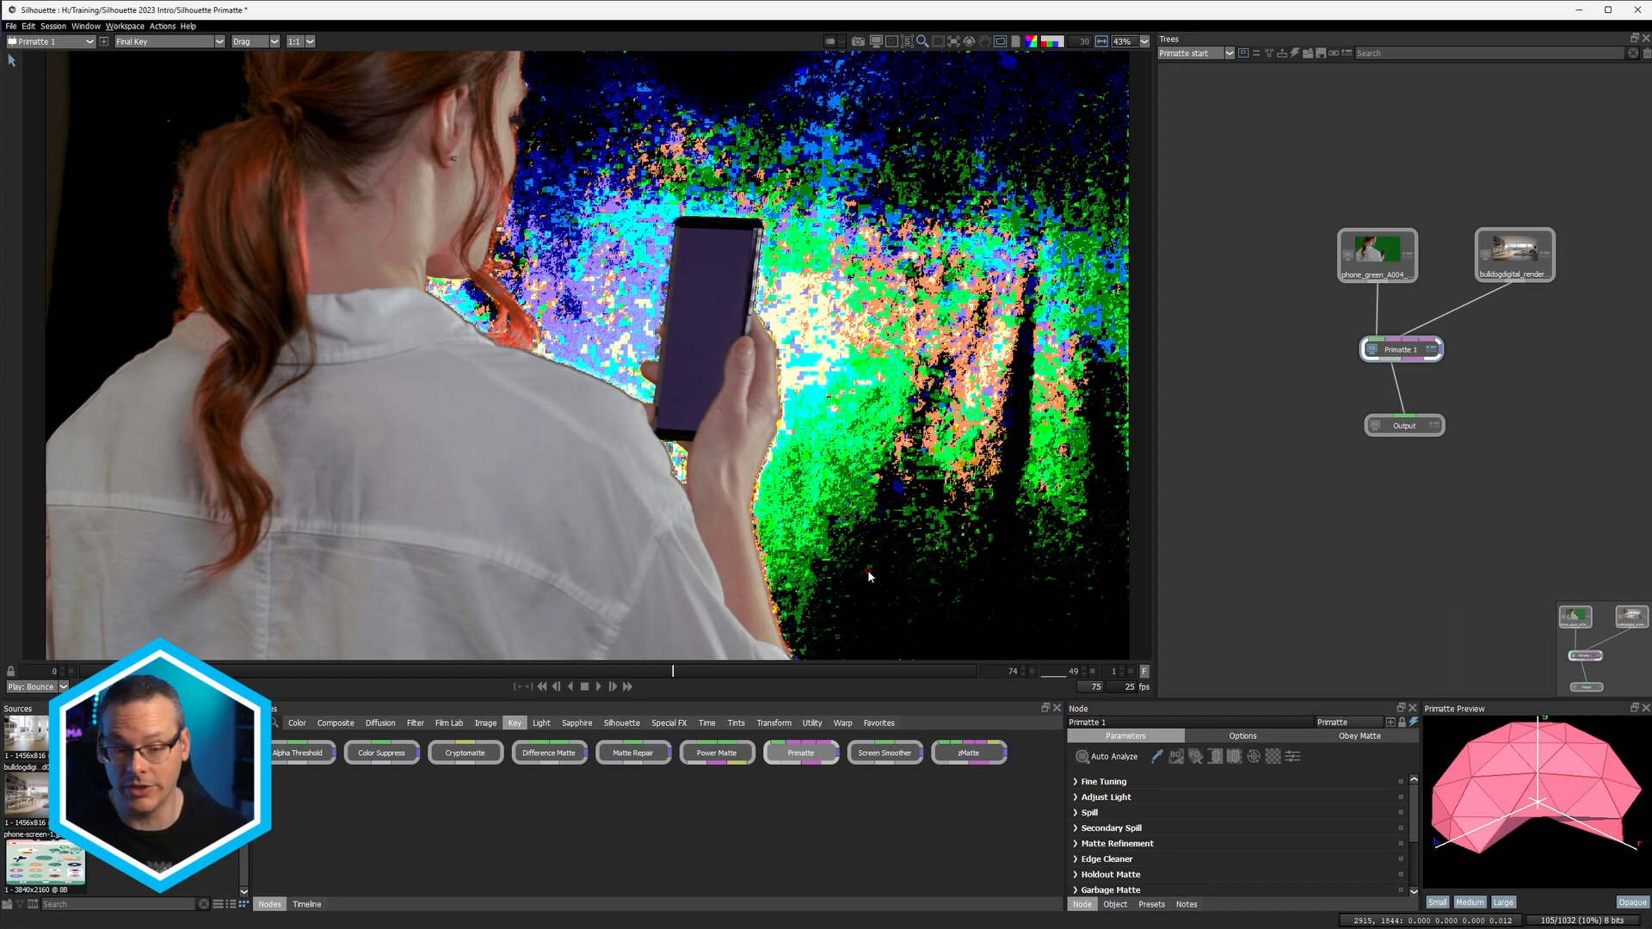
key("ctrl+z")
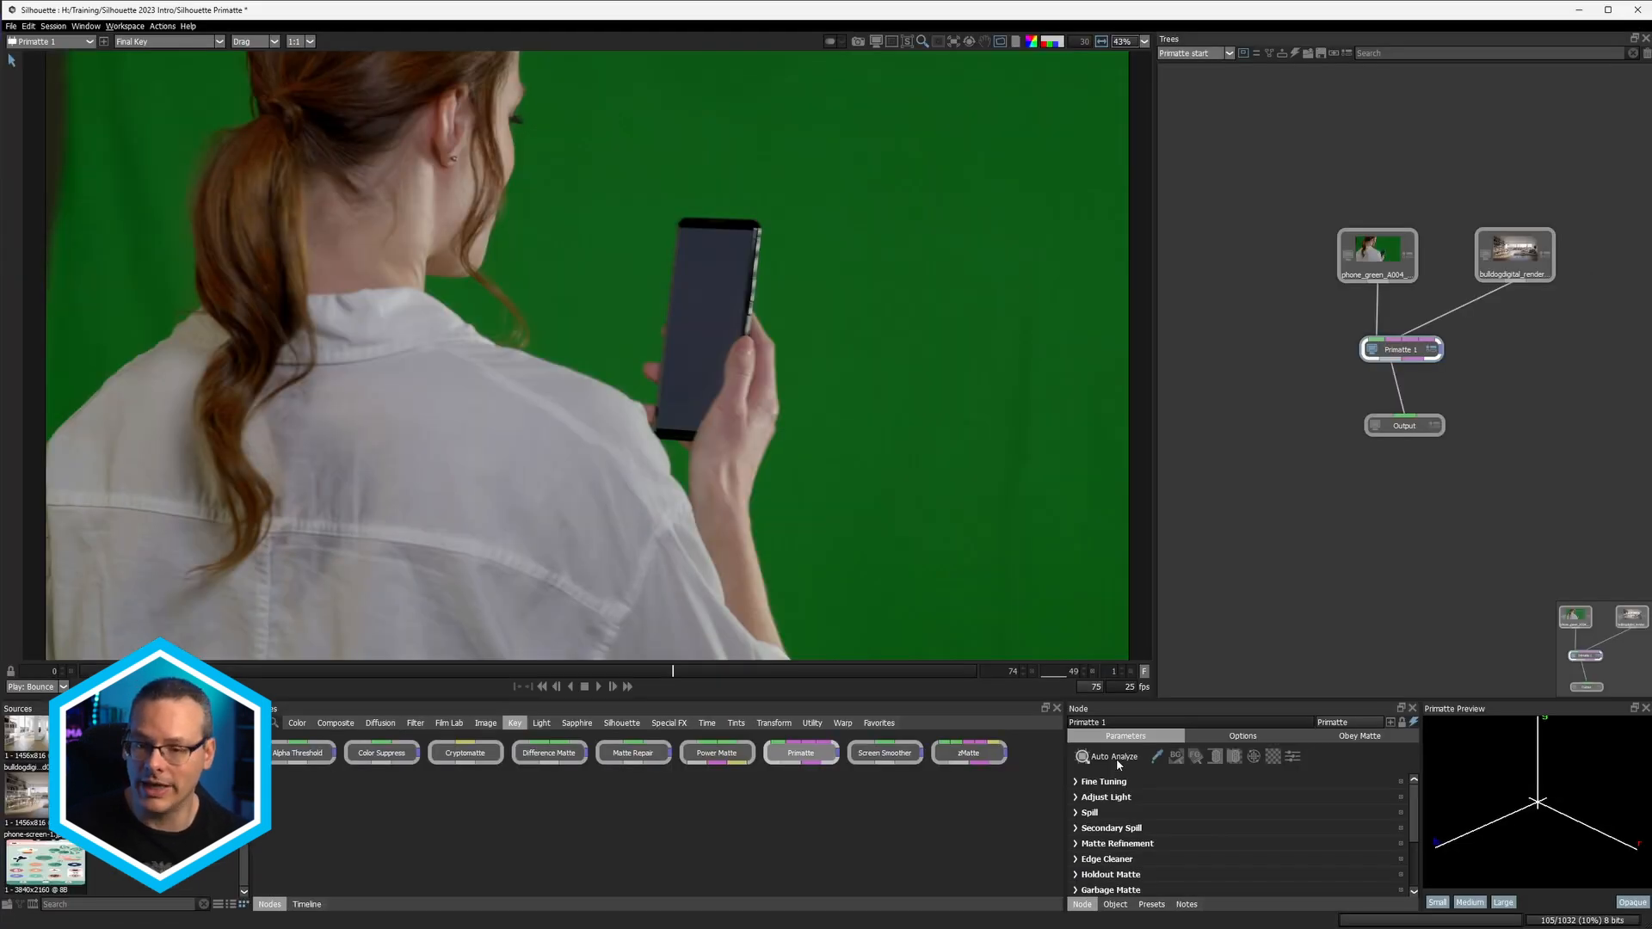
left_click(1117, 761)
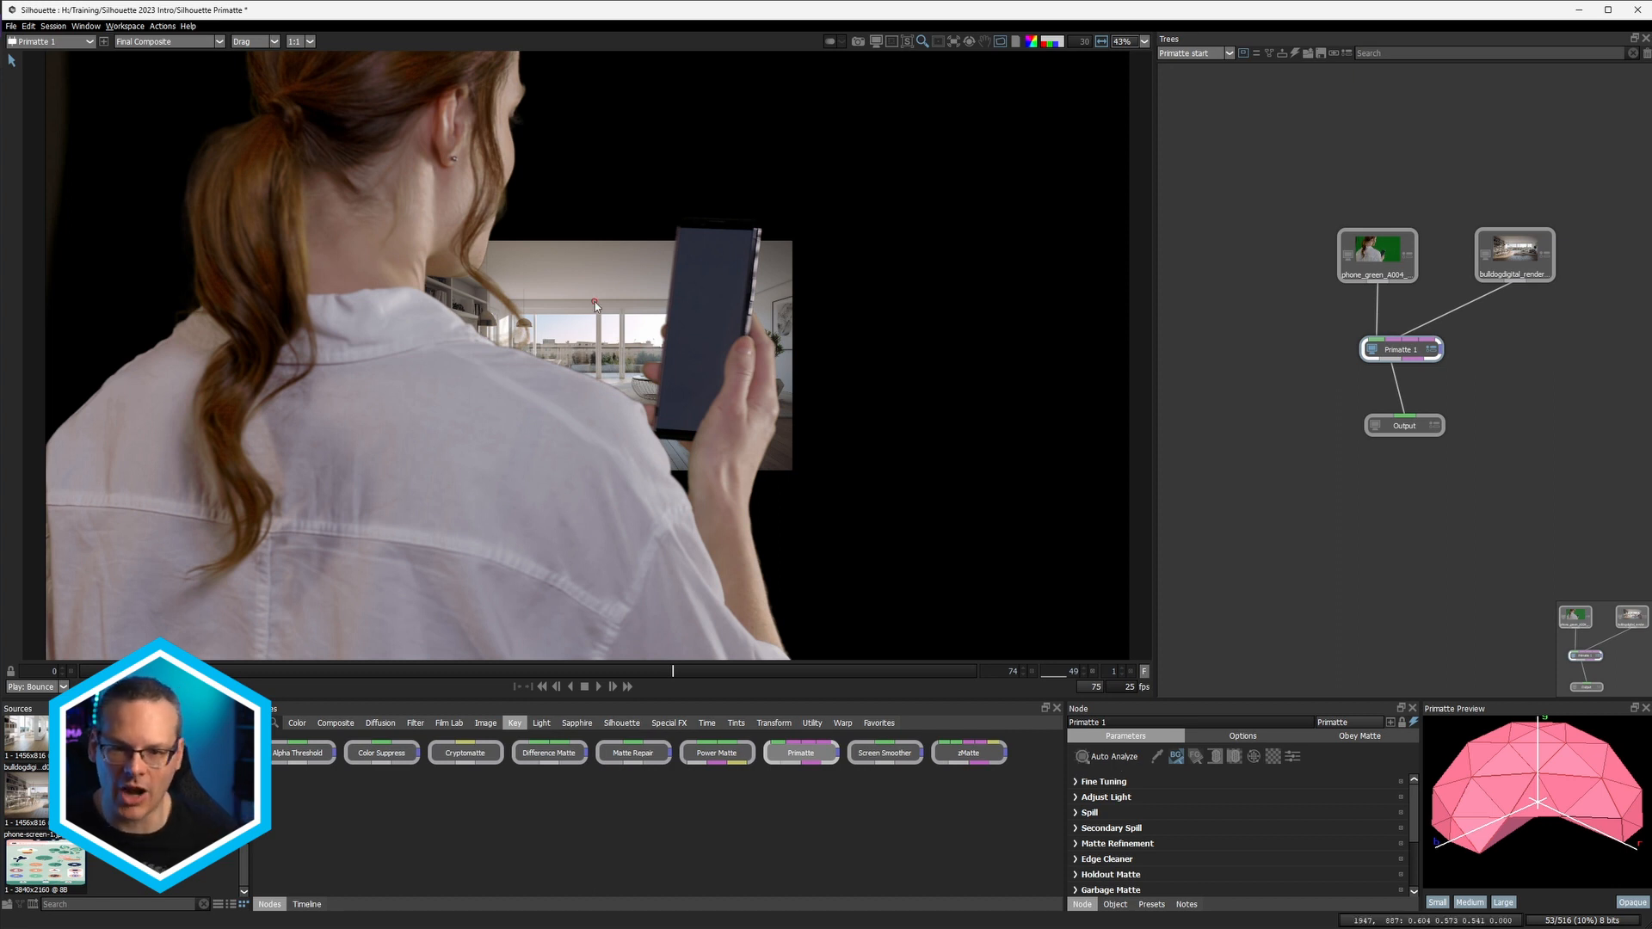
Step: Move the two source nodes up and insert a Resize node between the room render and Primatte
left_click_drag(1376, 258, 1372, 221)
left_click_drag(1522, 262, 1540, 220)
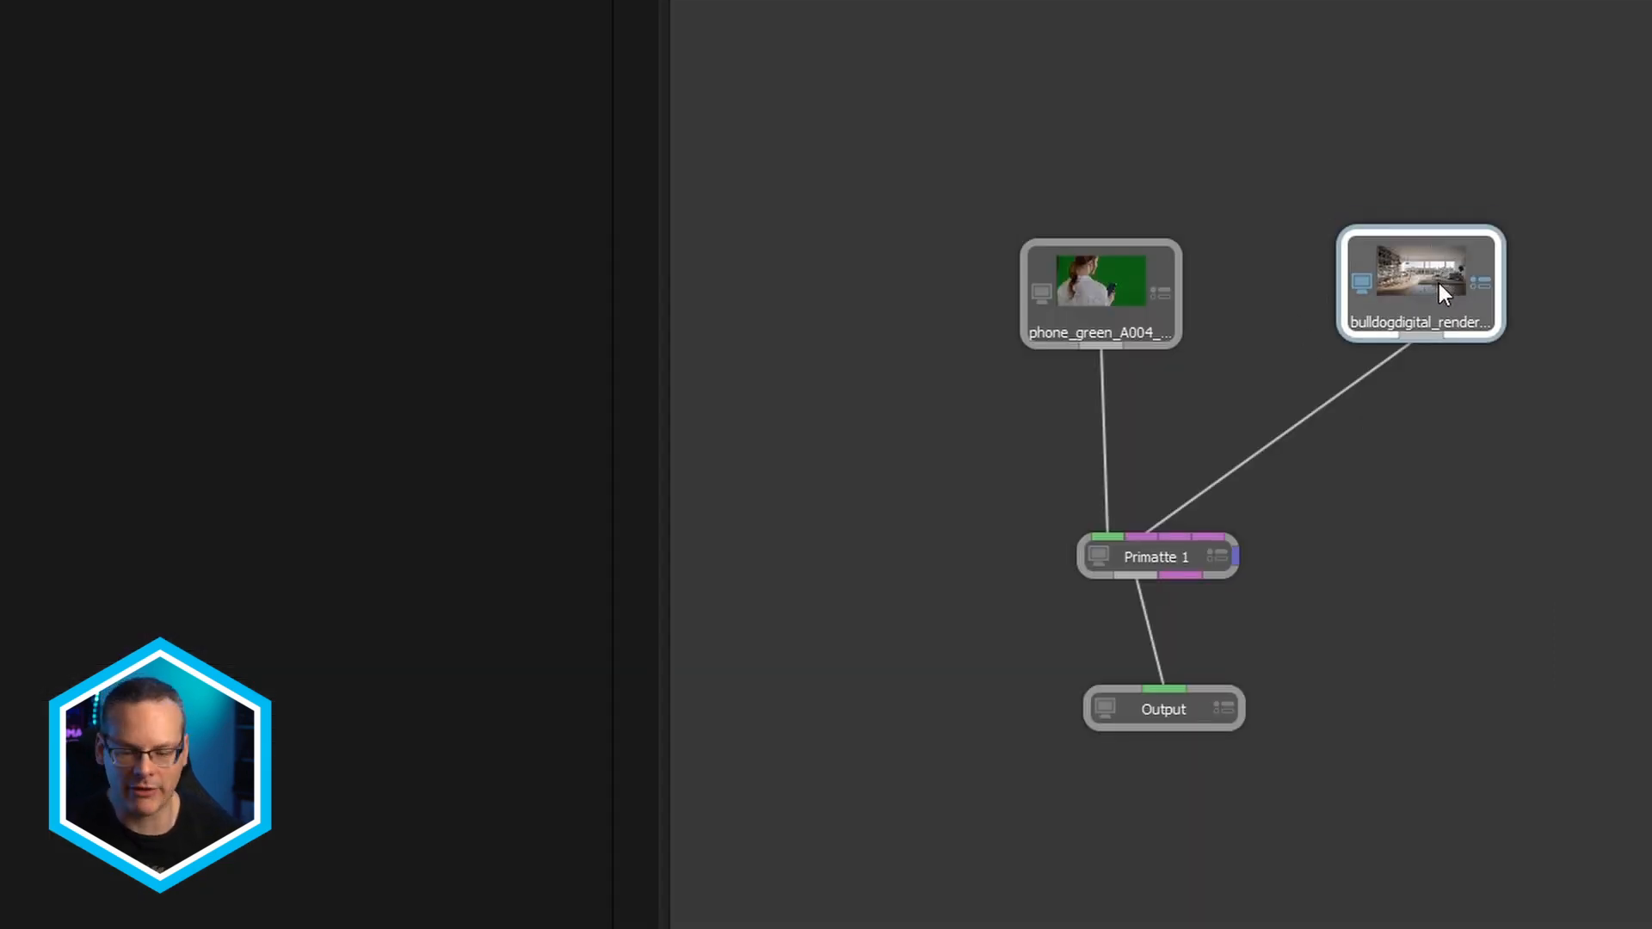
key("Tab")
type("res")
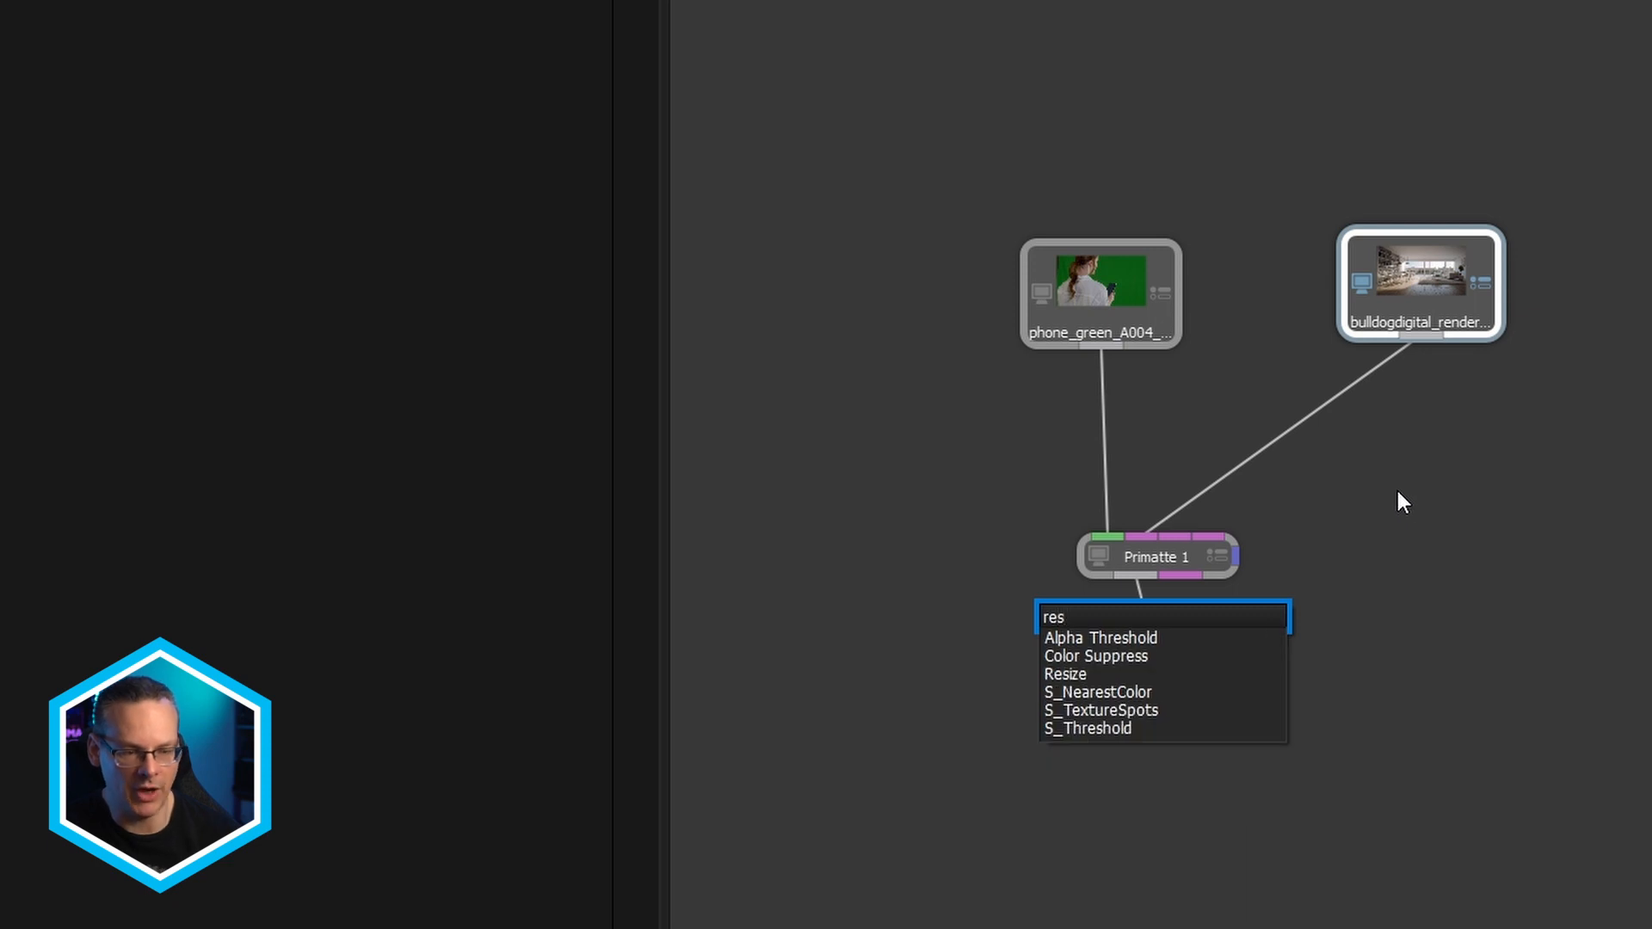
key("Down")
key("Down")
key("Down")
key("Return")
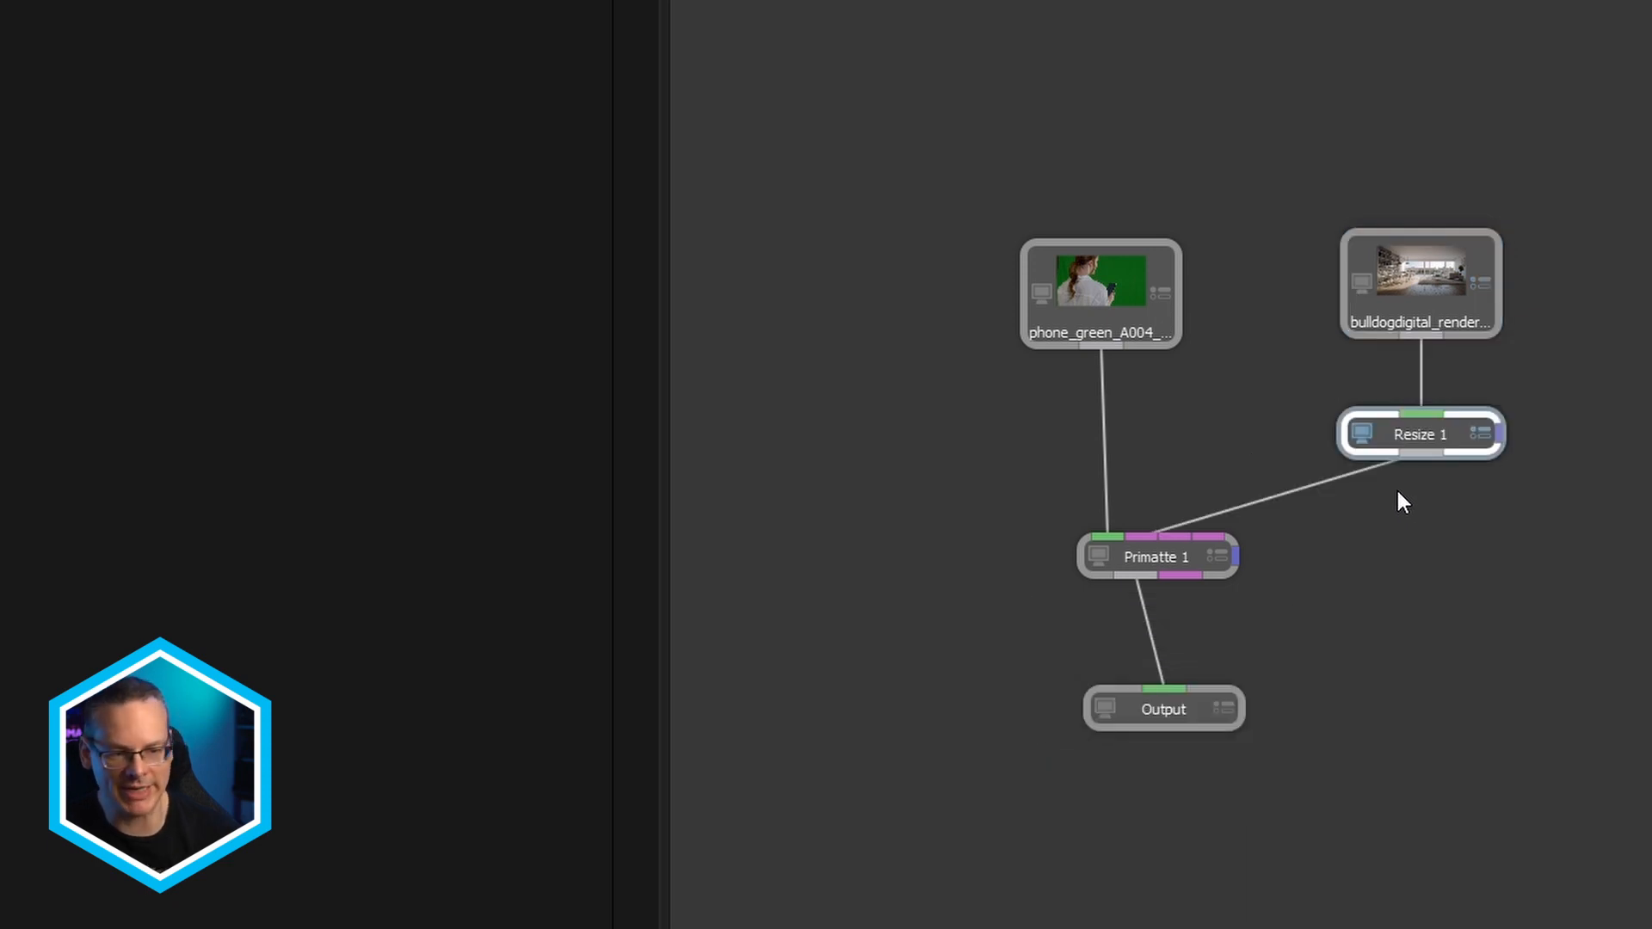
left_click_drag(1446, 434, 1446, 403)
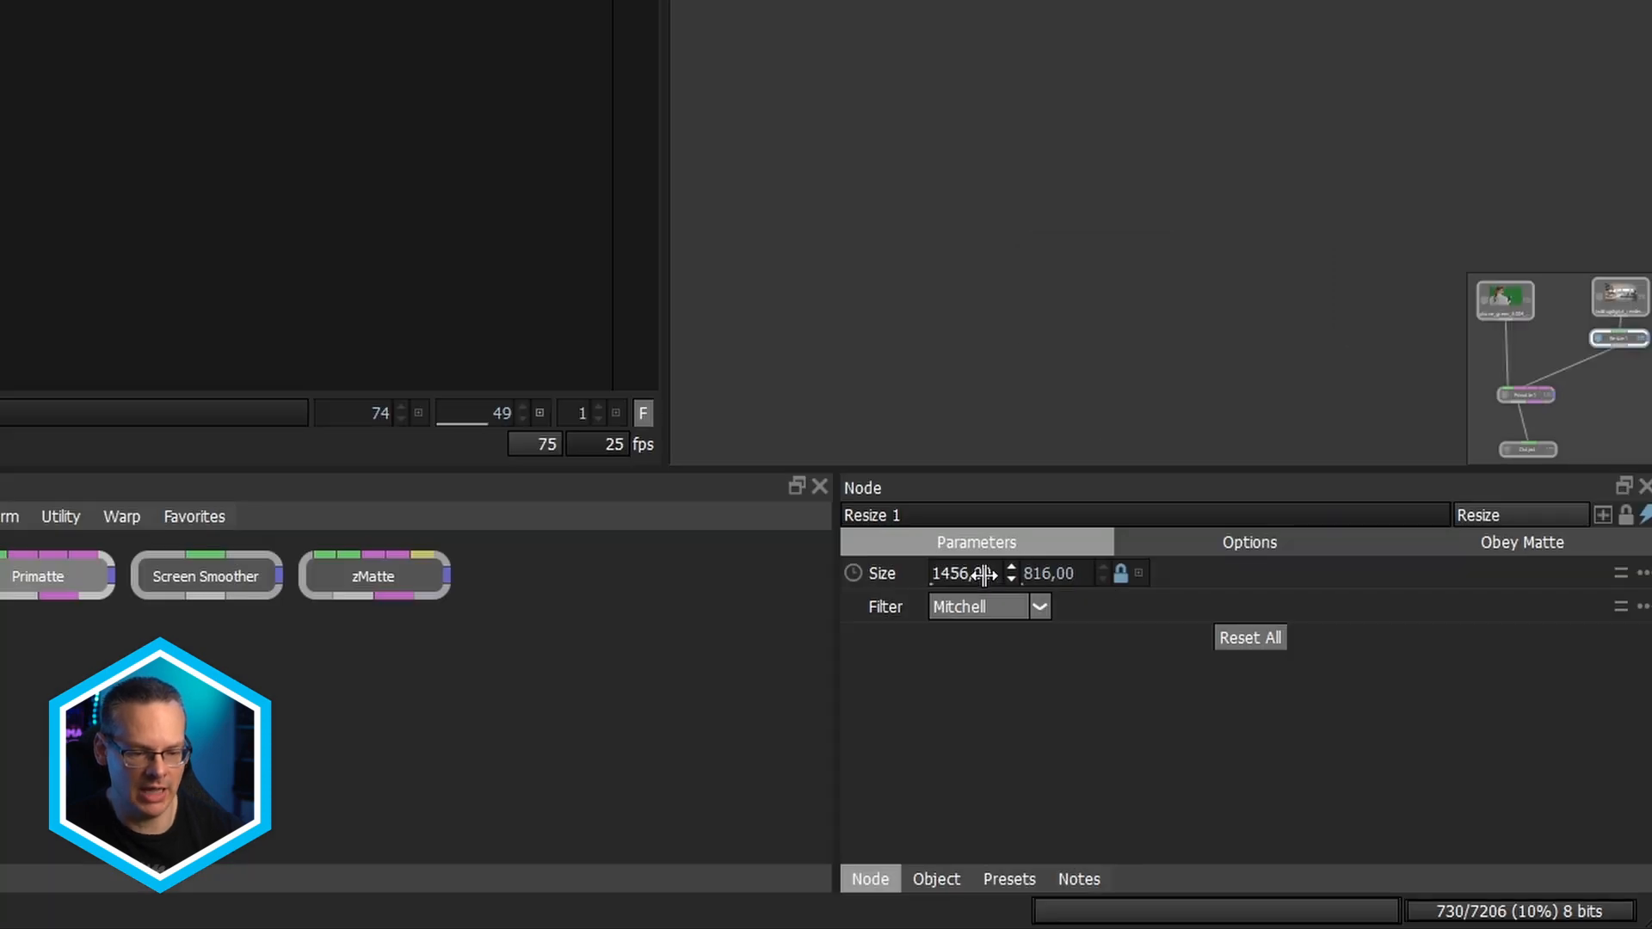
Step: Set the Resize width to 3840 with the proportions locked, leaving the height as calculated
left_click(984, 580)
type("3840")
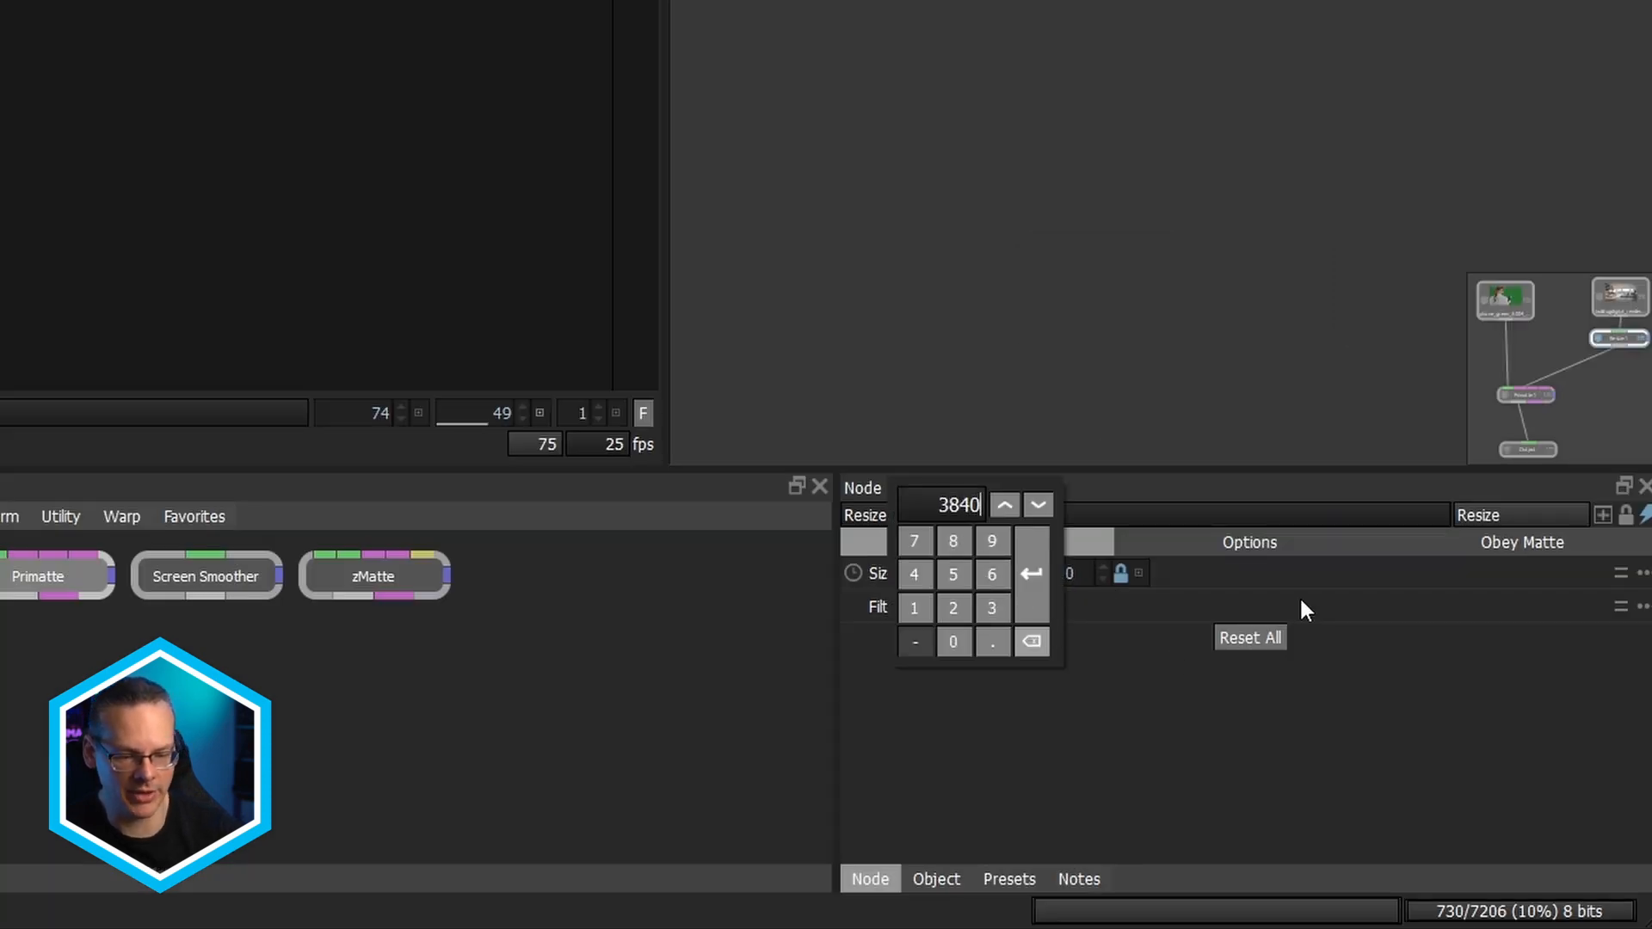
key("Return")
left_click(1064, 578)
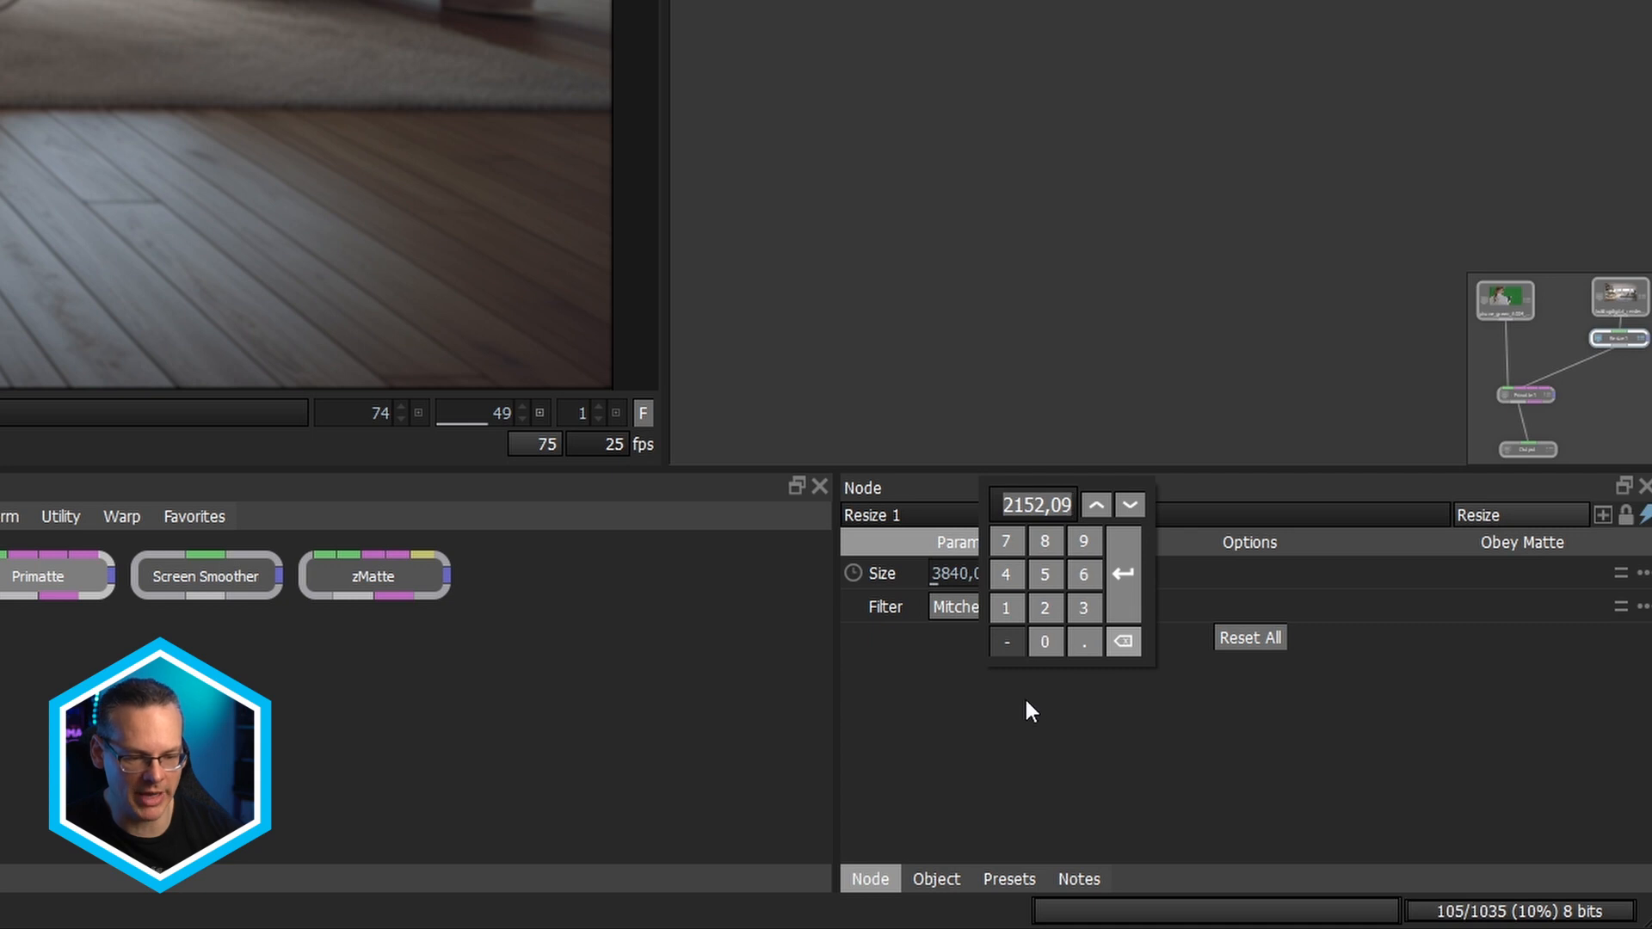
left_click(1071, 715)
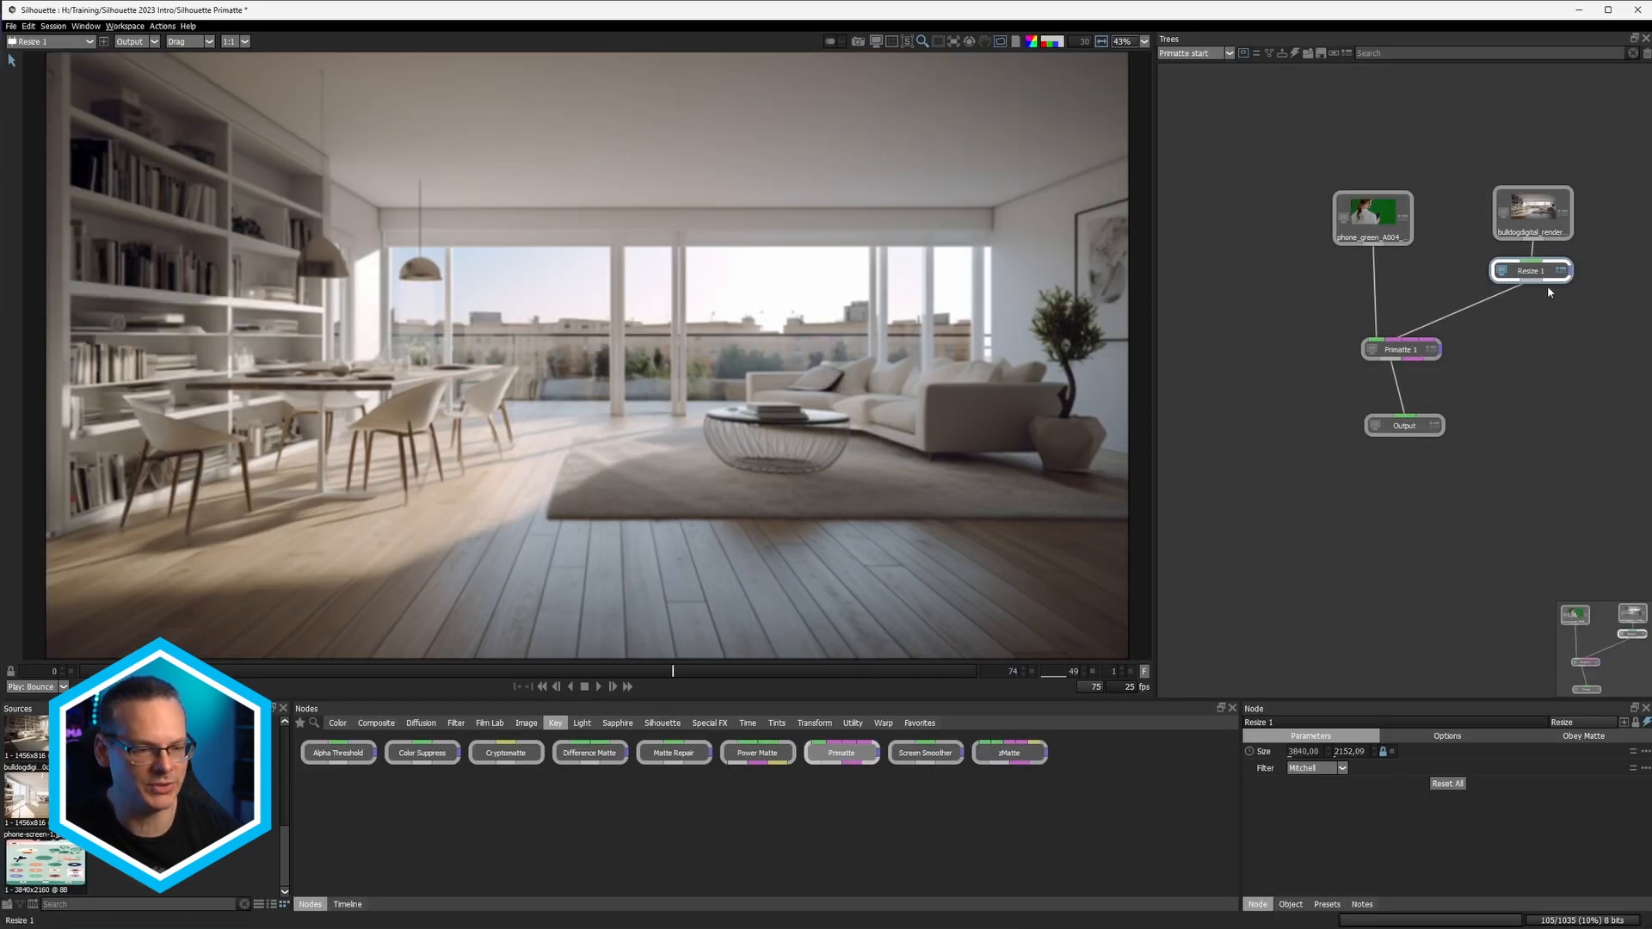
Step: Insert an S_RackDefocus node between Resize and Primatte and arrange it below the Resize node
left_click_drag(1536, 277, 1538, 269)
key("Tab")
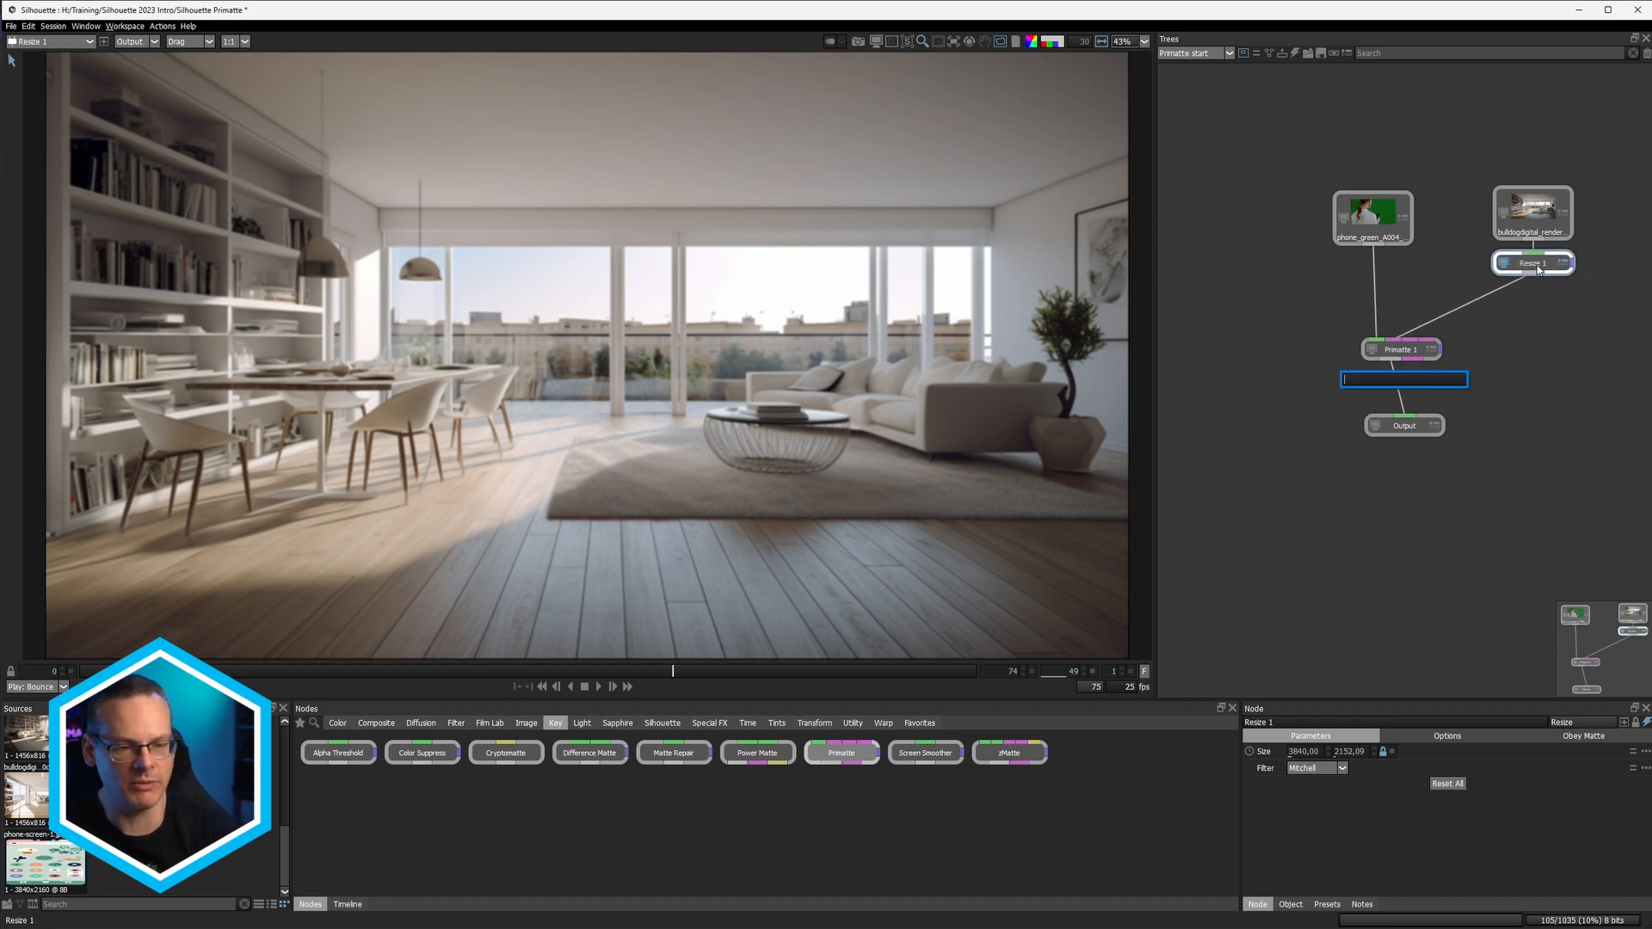
type("rac")
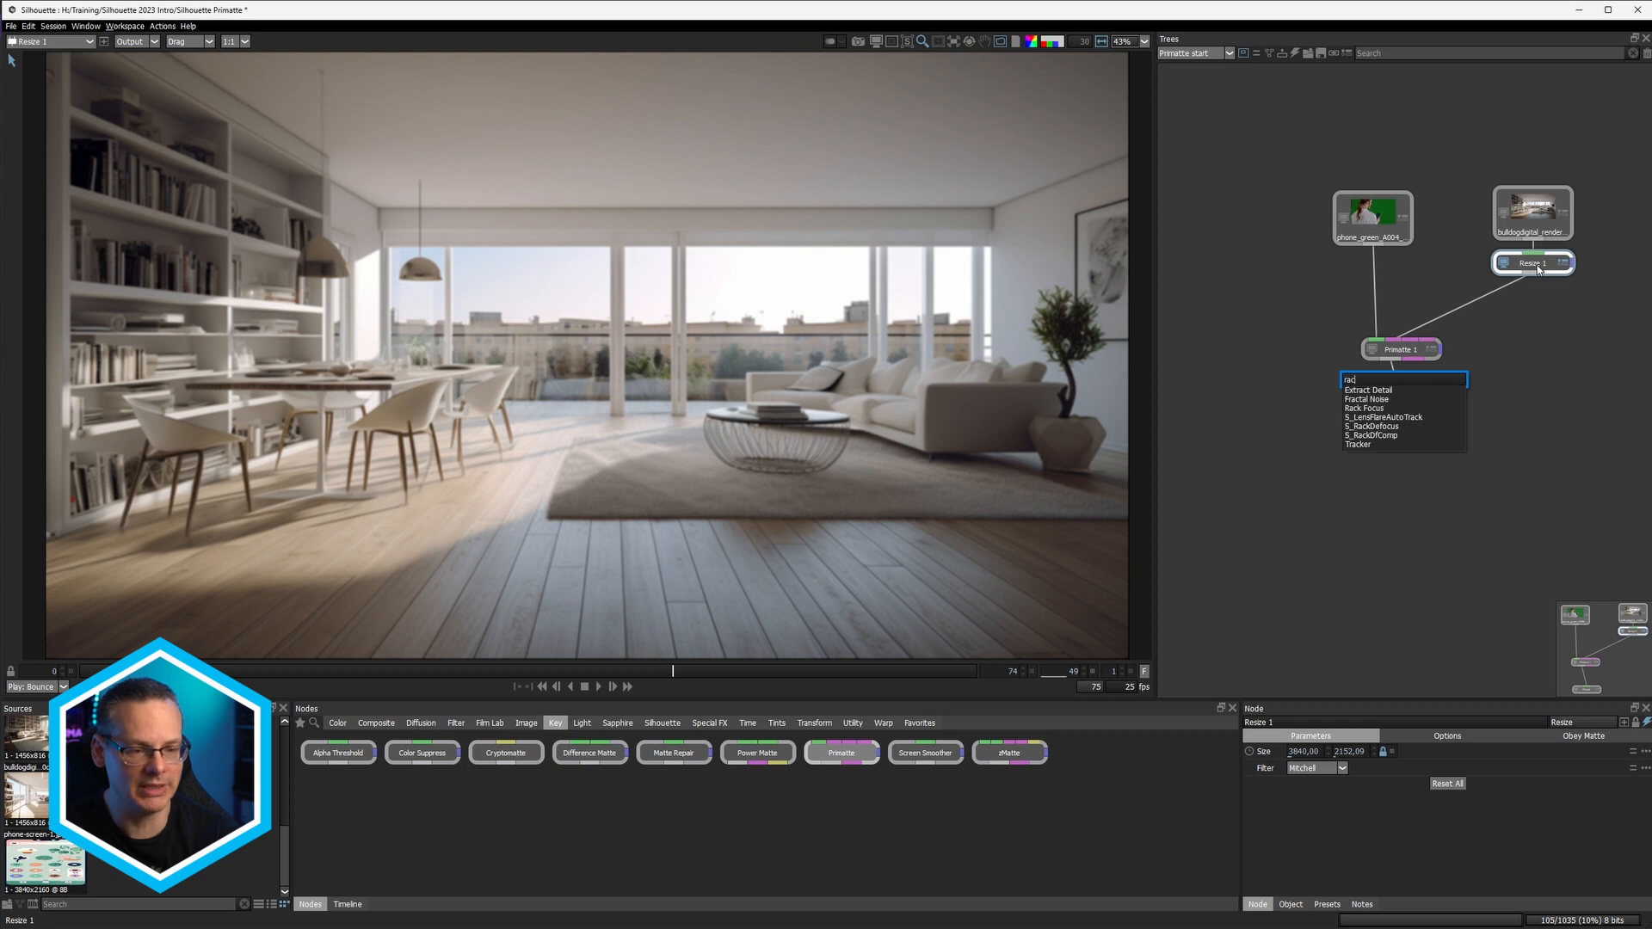
type("k")
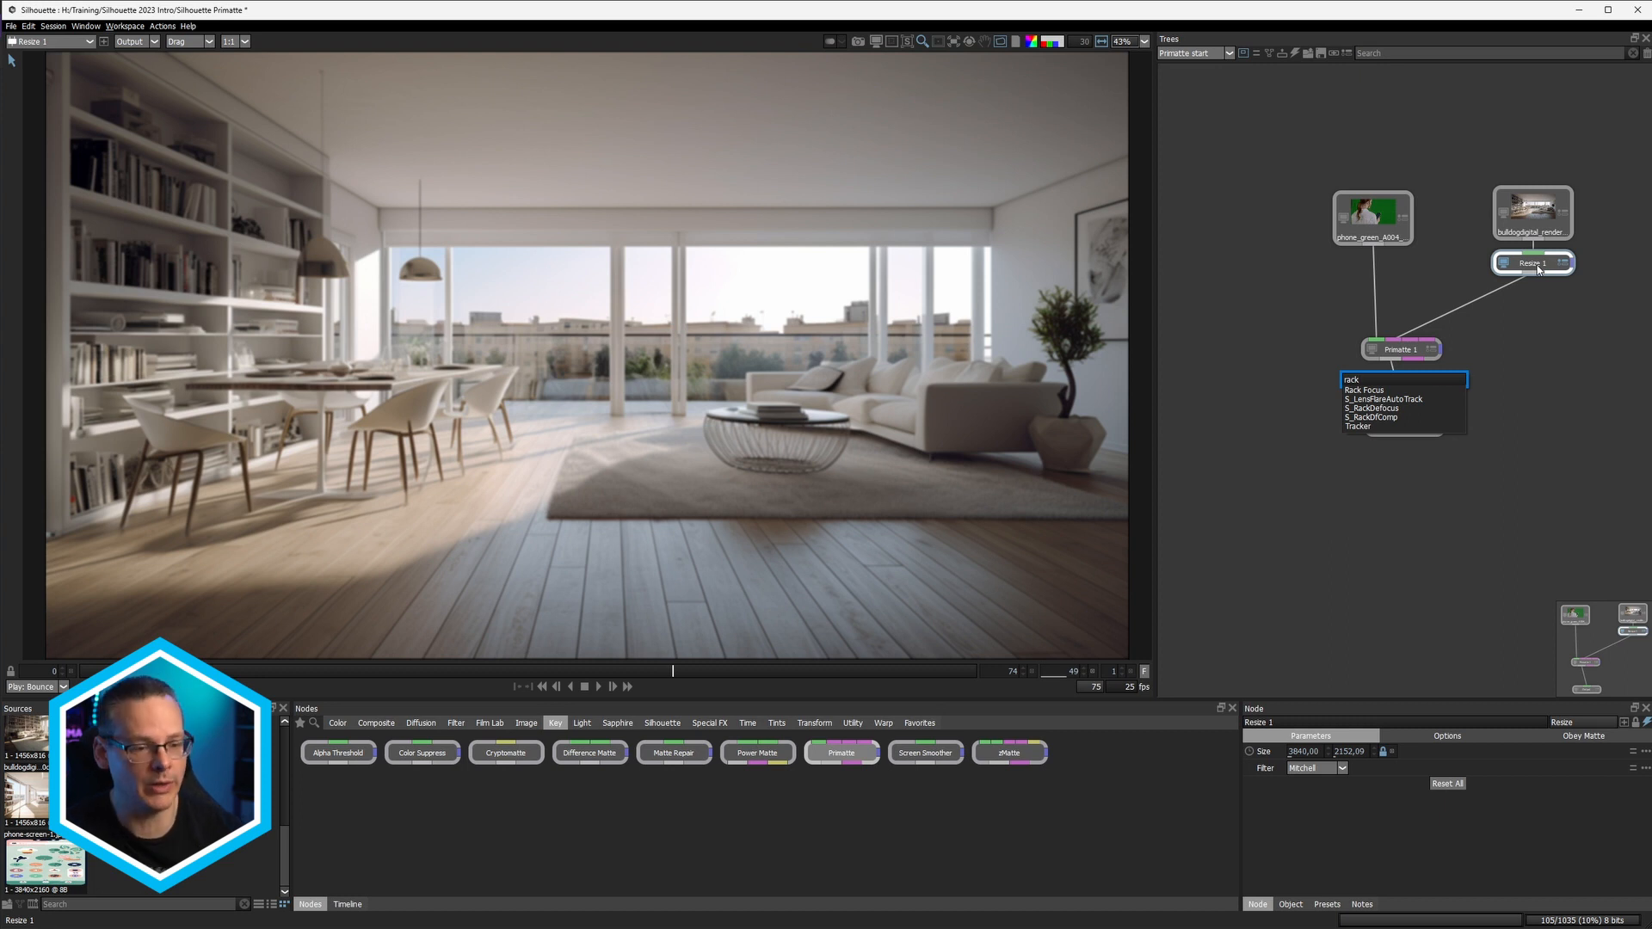
left_click(1397, 411)
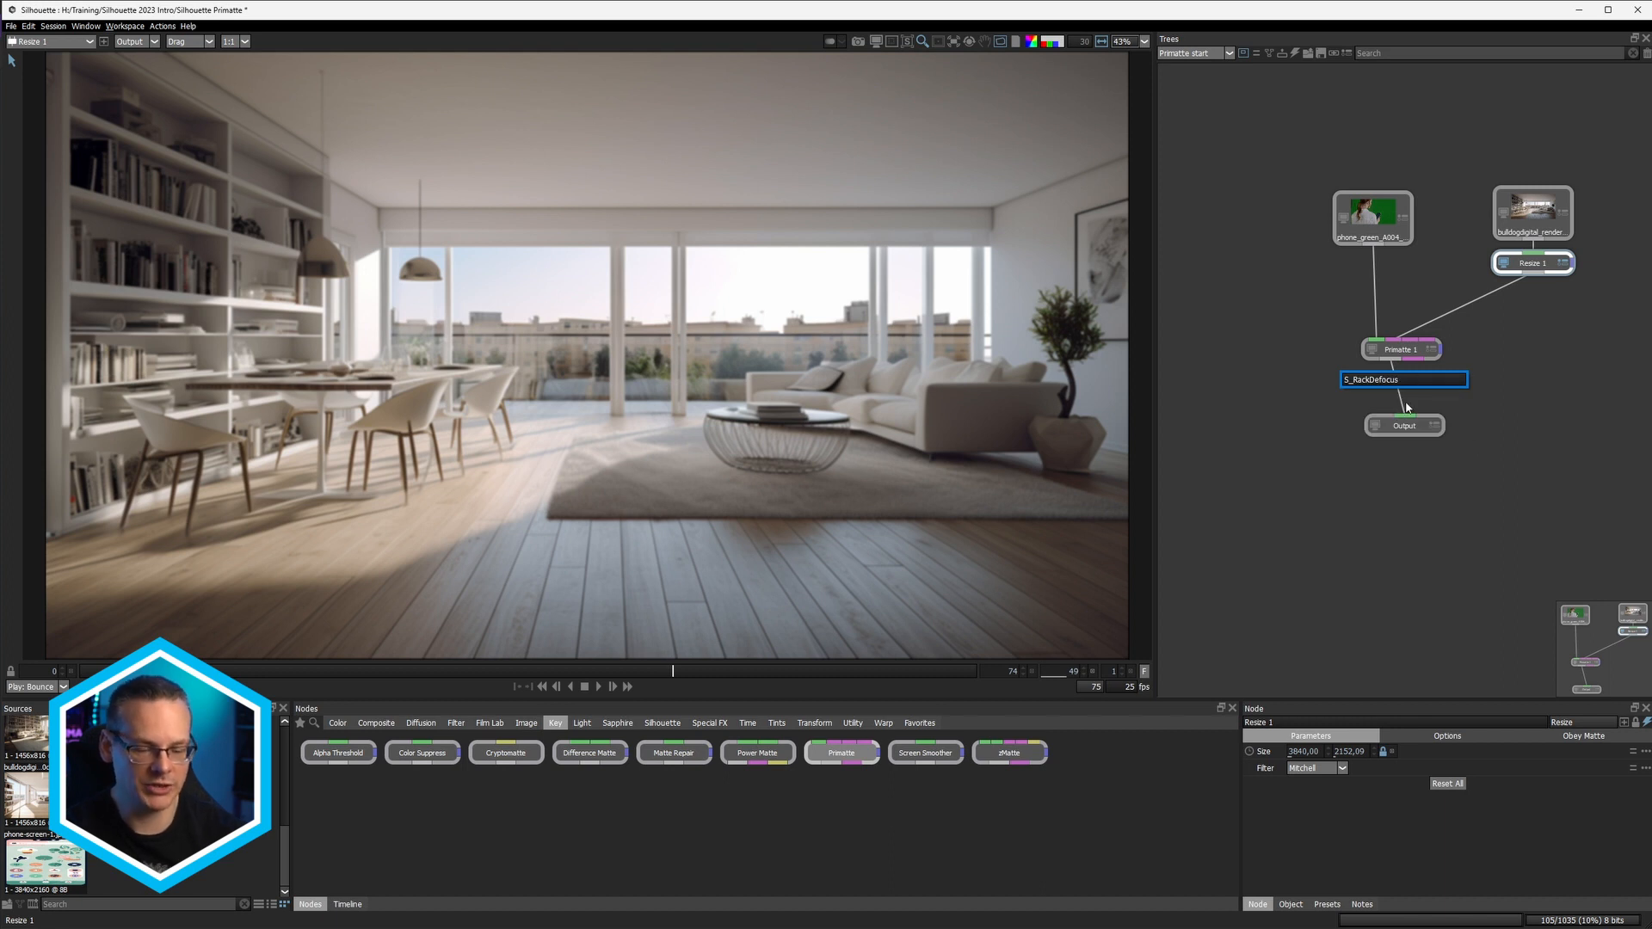
key("Return")
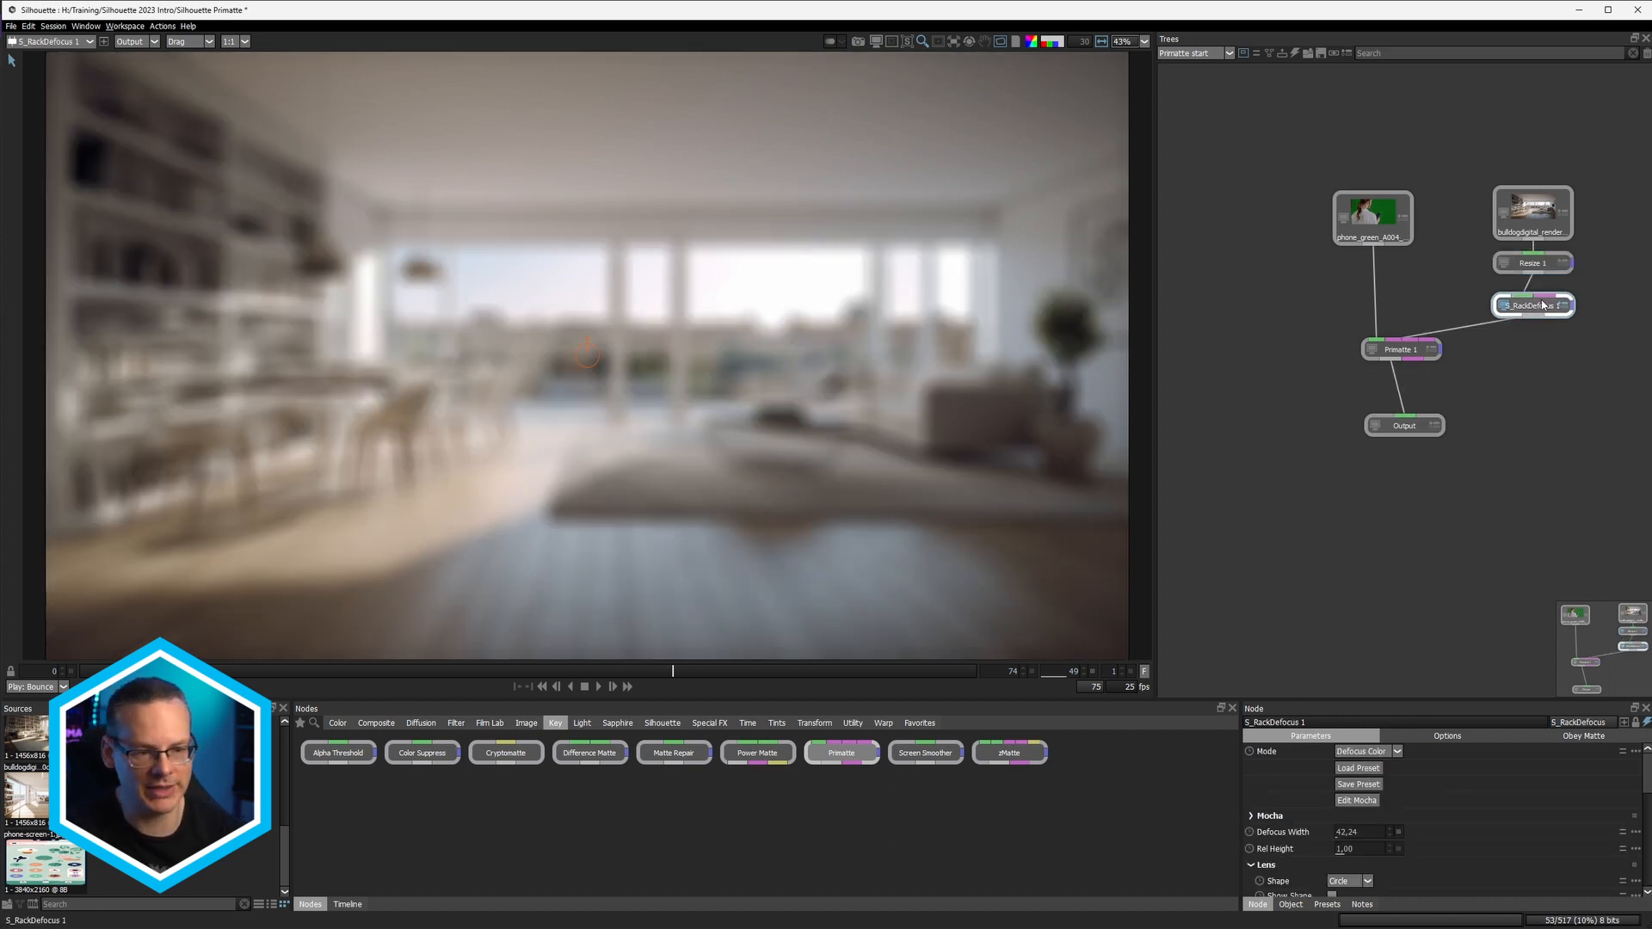
left_click_drag(1540, 302, 1549, 299)
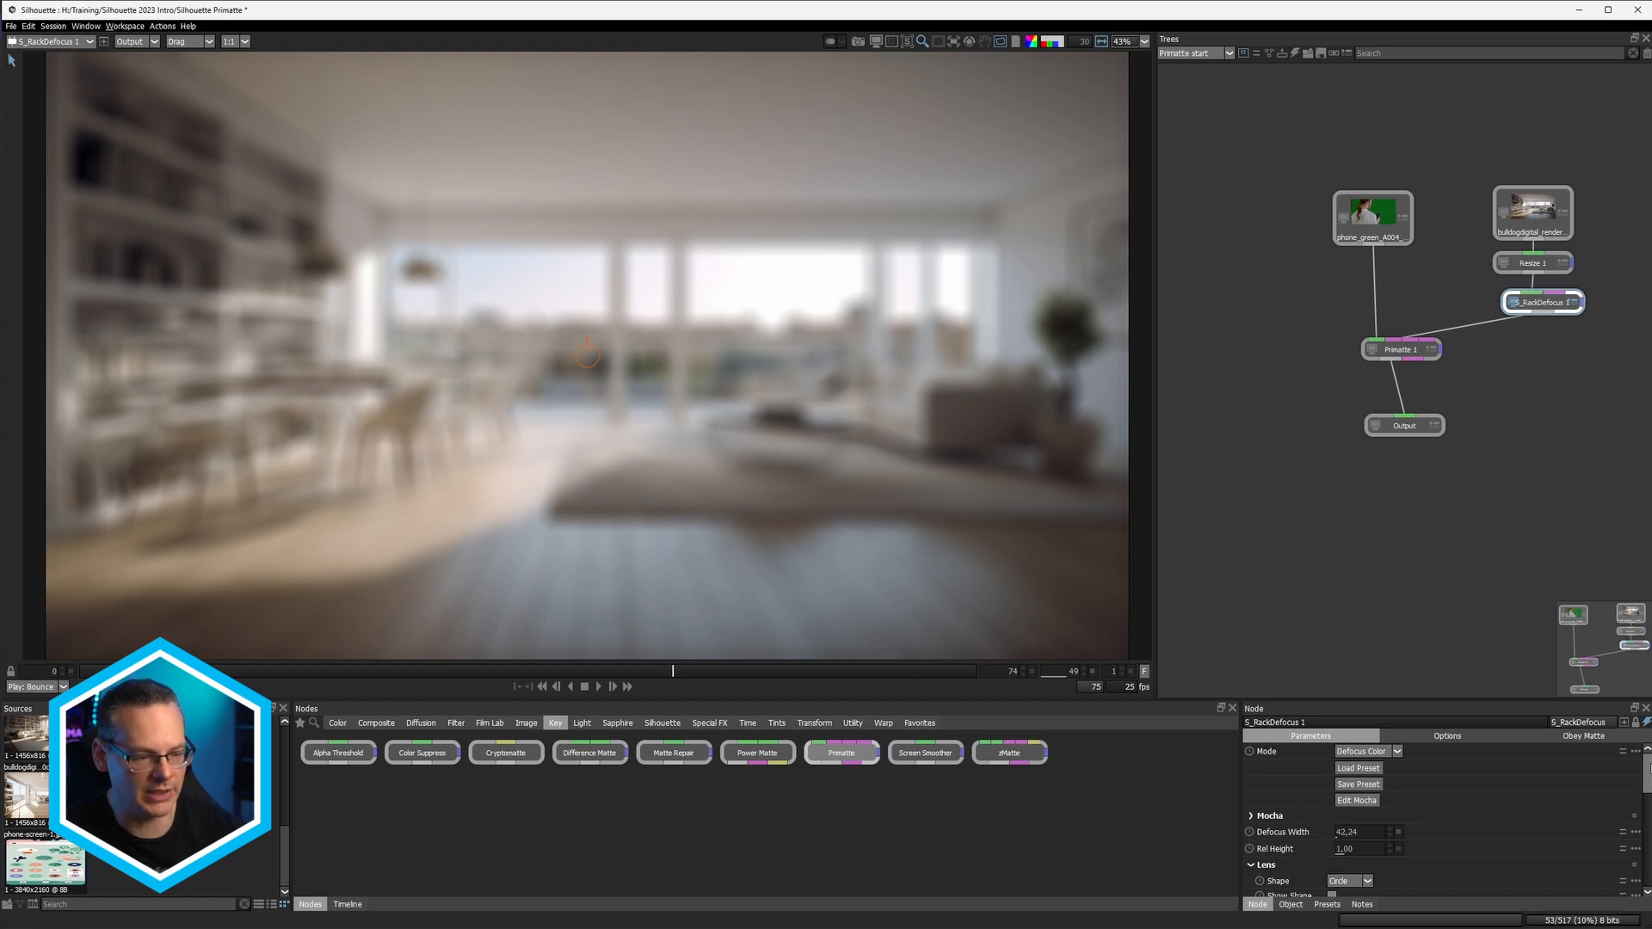
Step: Set the defocus lens shape to 6 sides, Bokeh to 0.37, Lens Noise to 1.38, and Boost Highlights to 0.23
scroll(1512, 774, "down", 5)
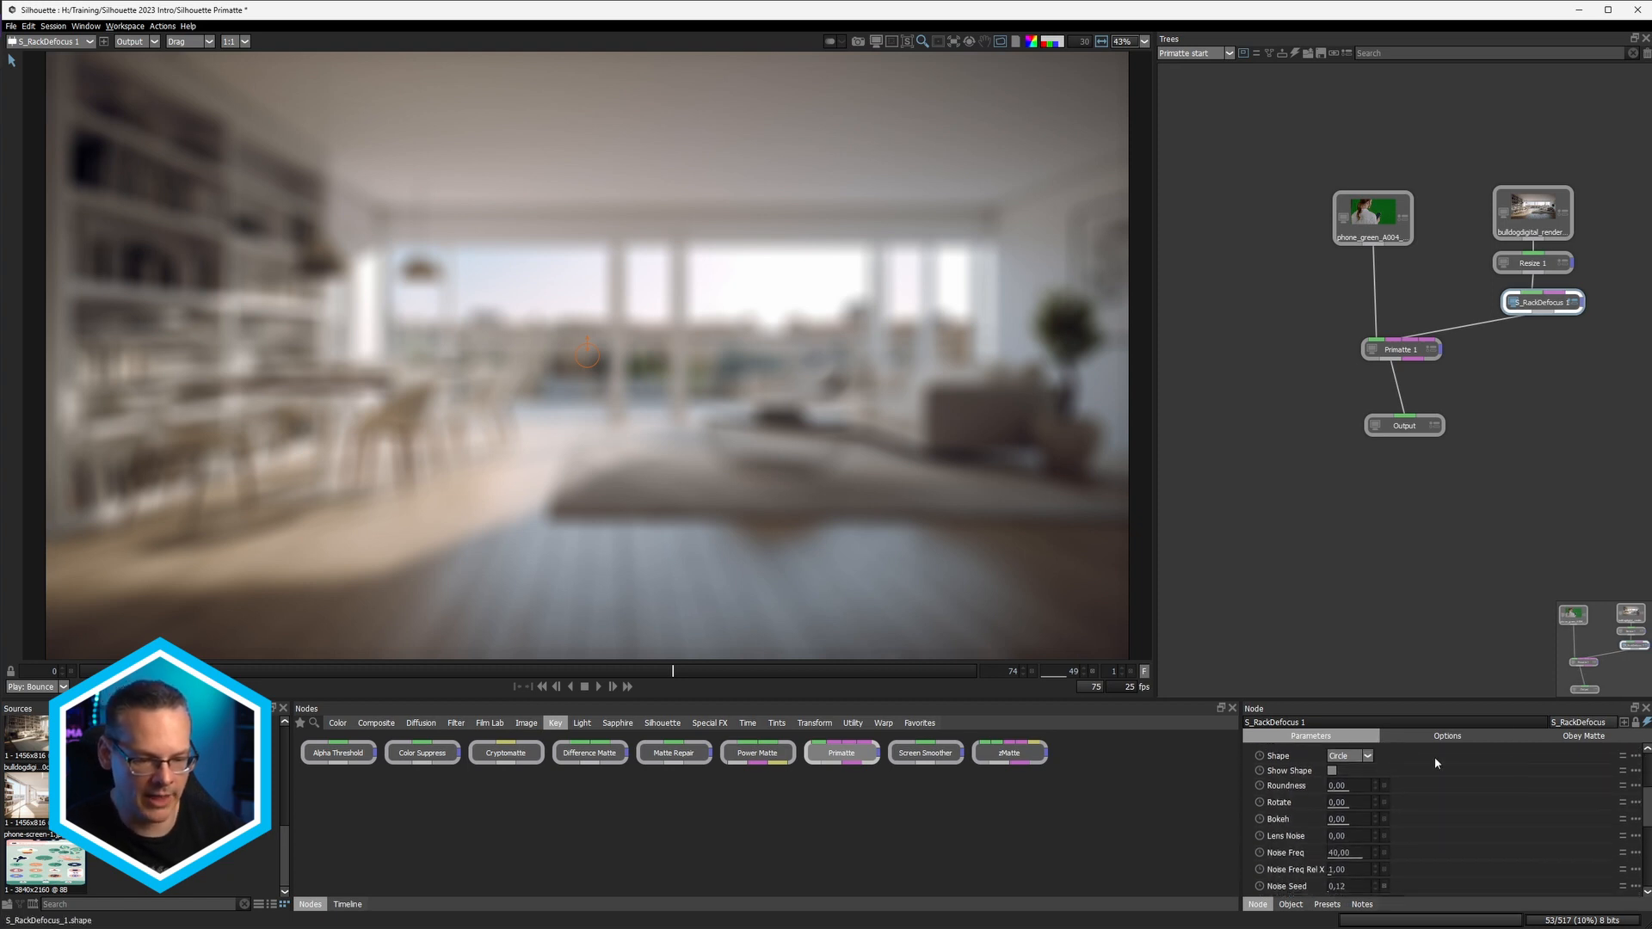
left_click(1346, 755)
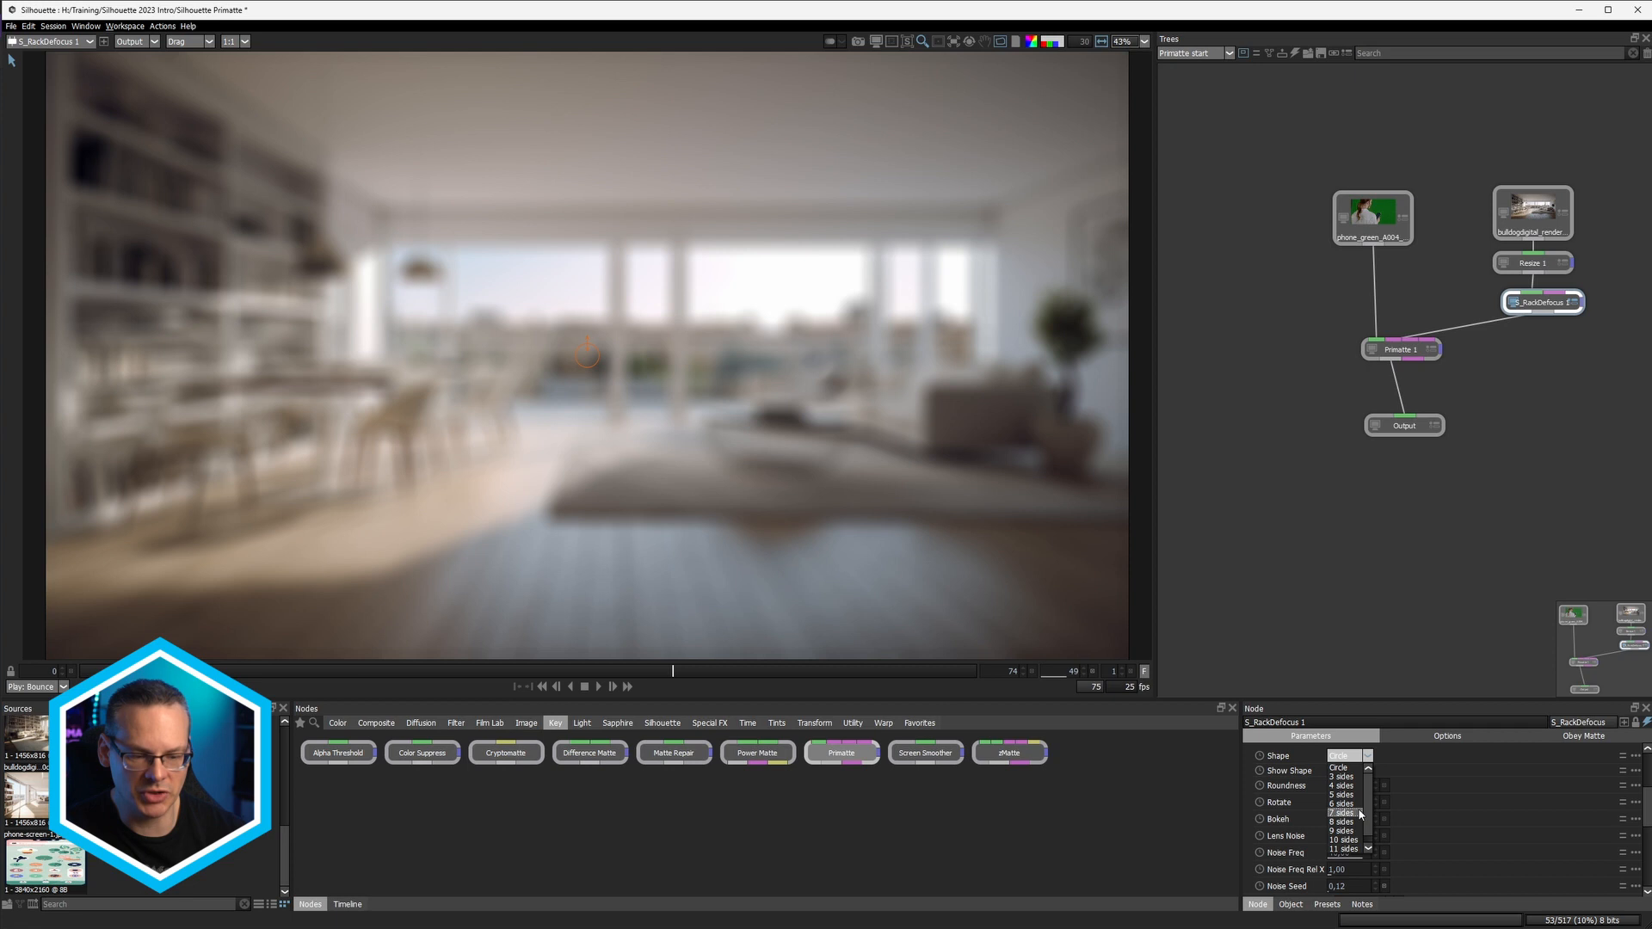
left_click(1360, 803)
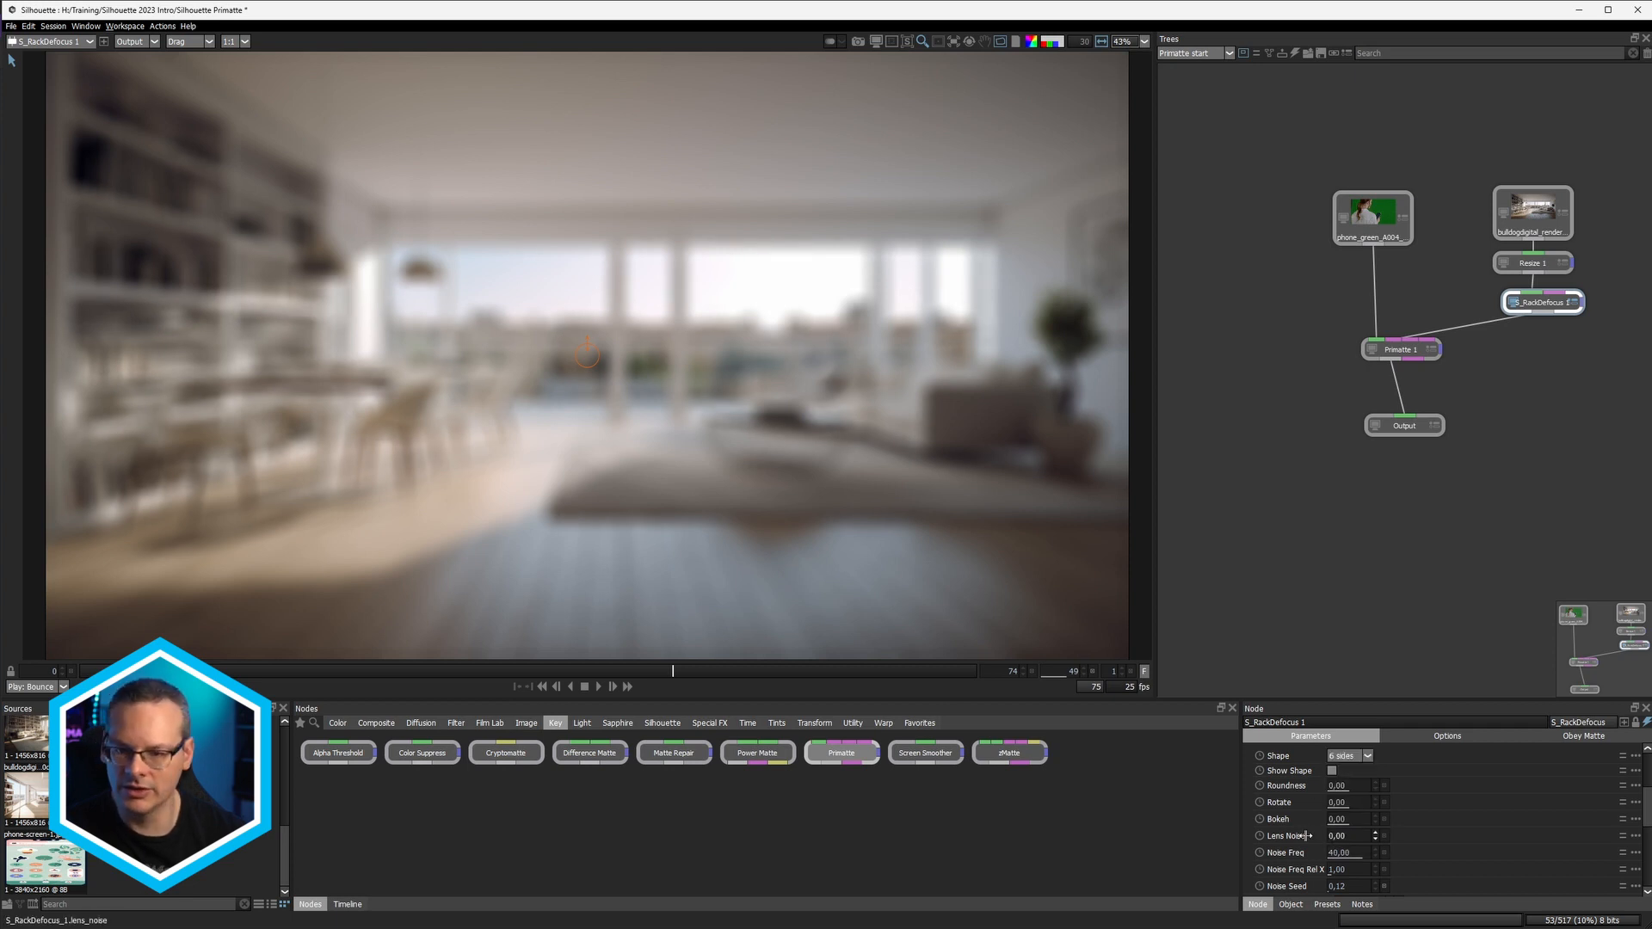
mouse_move(1382, 835)
left_mouse_down()
mouse_move(1314, 819)
mouse_move(1362, 820)
left_mouse_up()
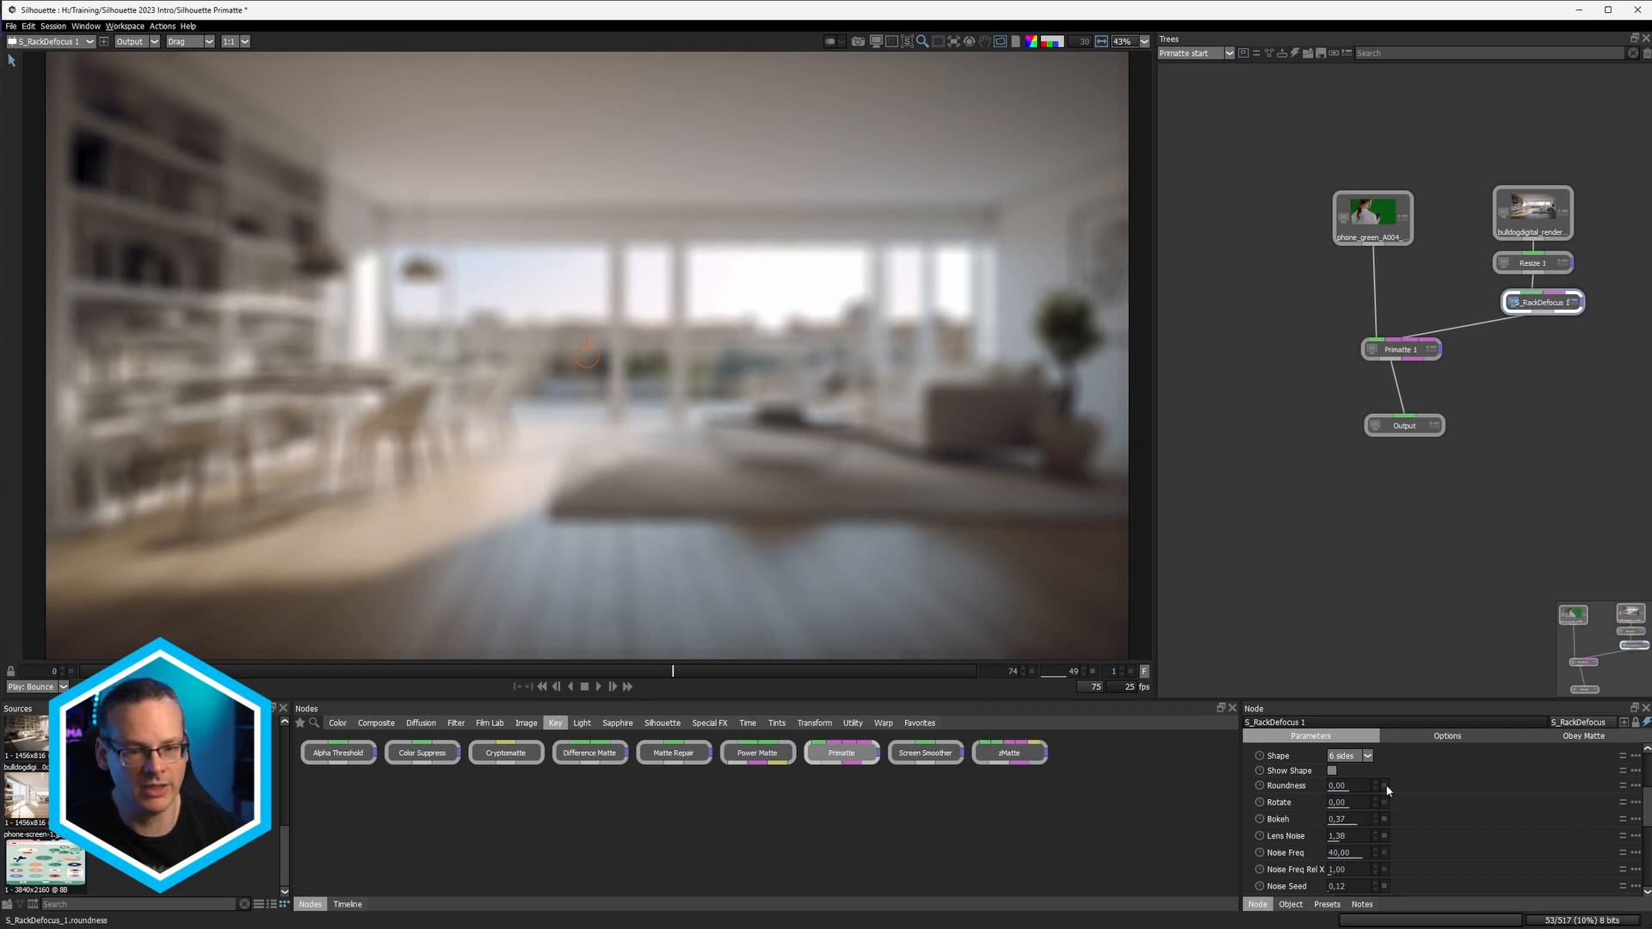
scroll(1387, 789, "down", 5)
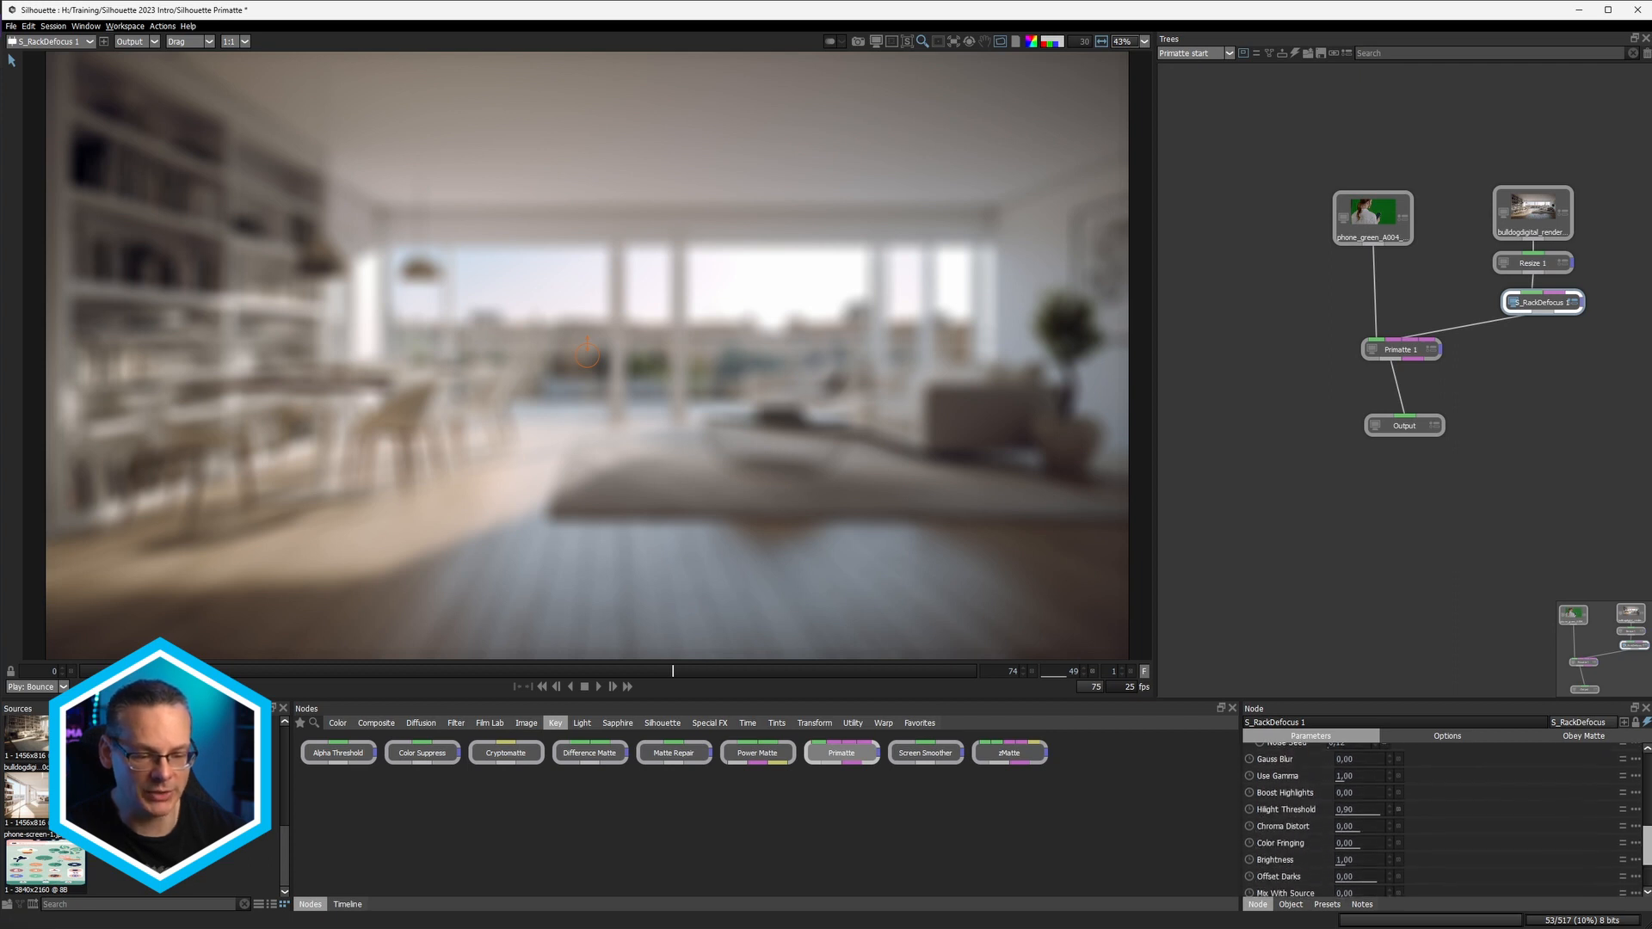
left_click_drag(1352, 785, 1363, 785)
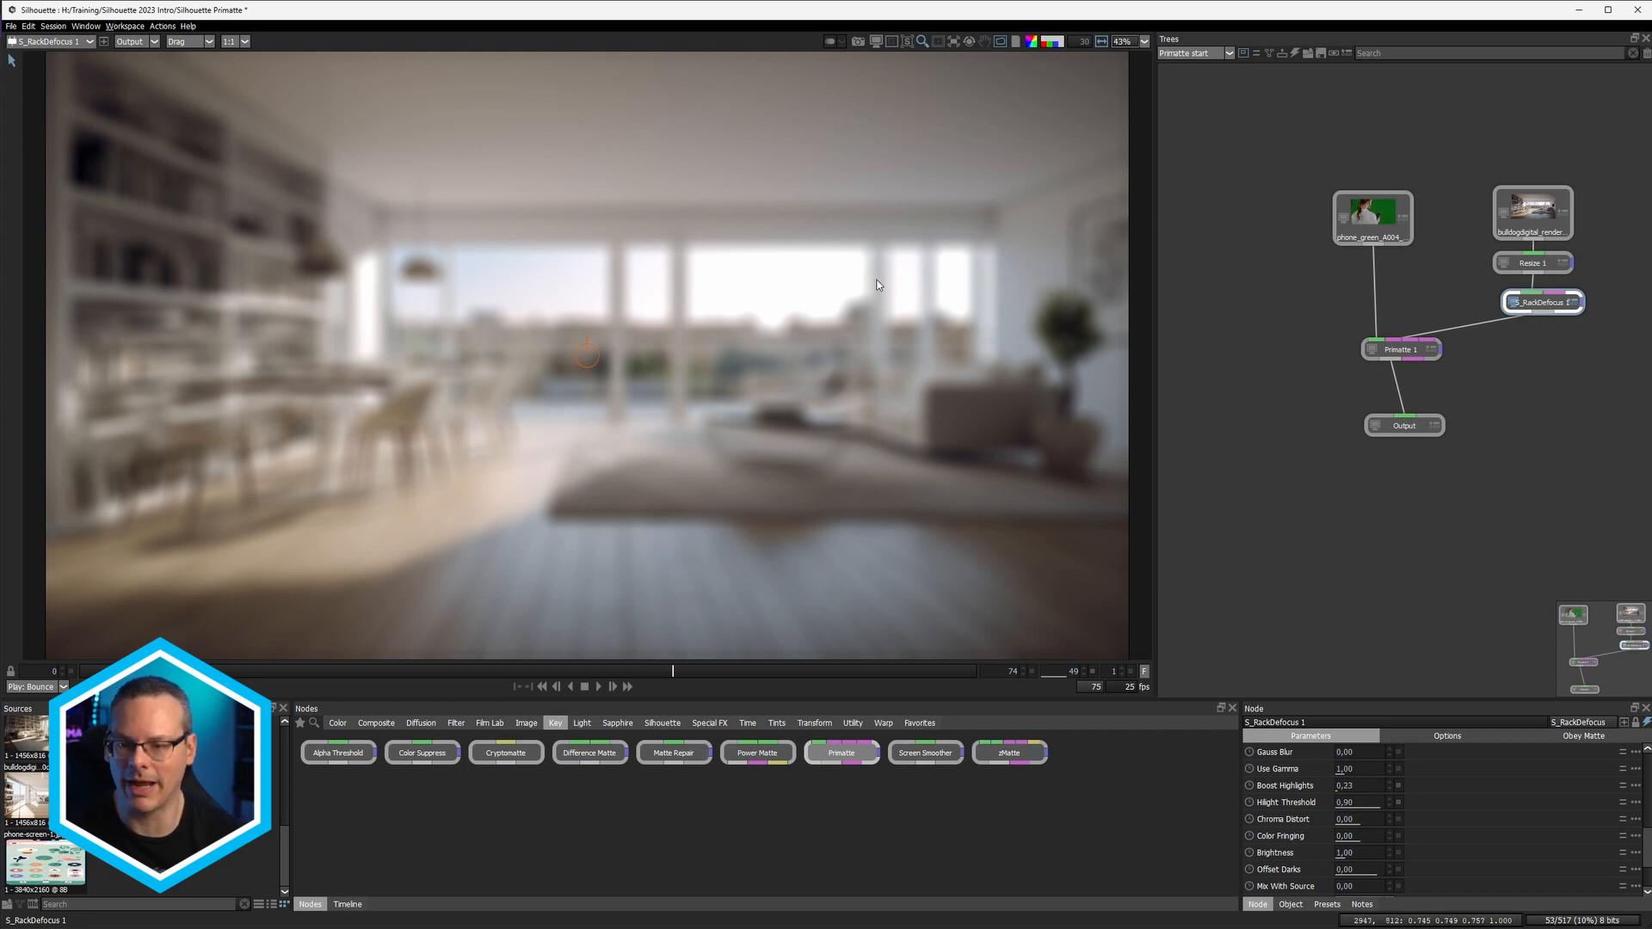
Step: Open the Primatte node and examine its enlarged 3D colour preview from different angles, trying the Medium and Large sizes
left_click(1414, 354)
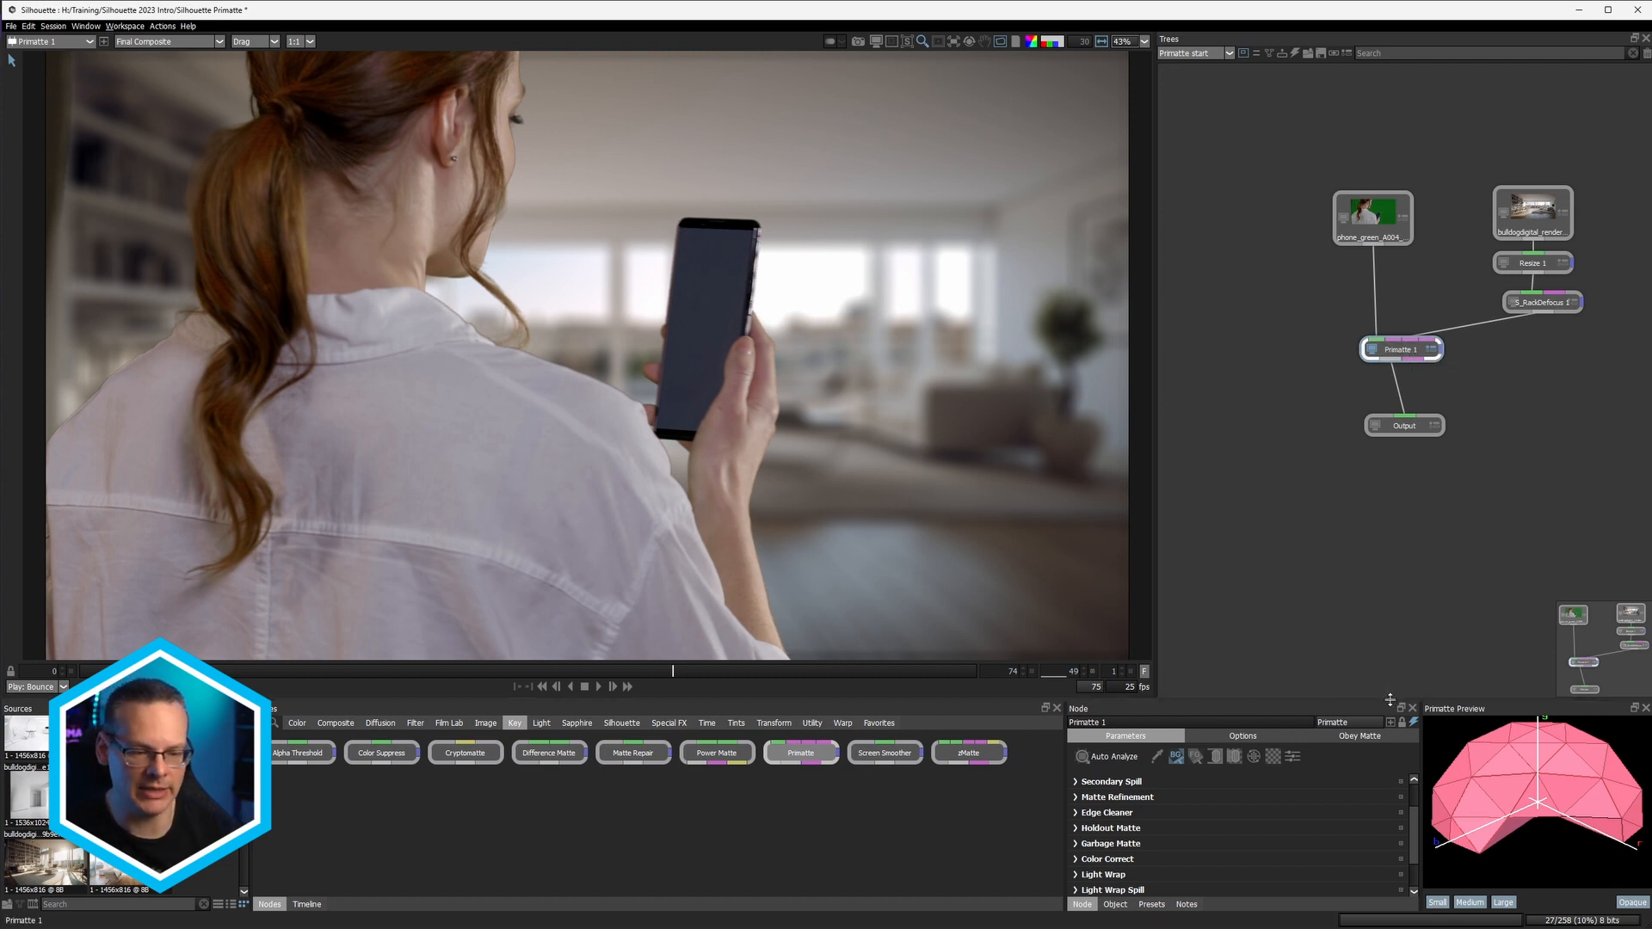
left_click_drag(1389, 699, 1379, 604)
left_click_drag(1529, 787, 1521, 747)
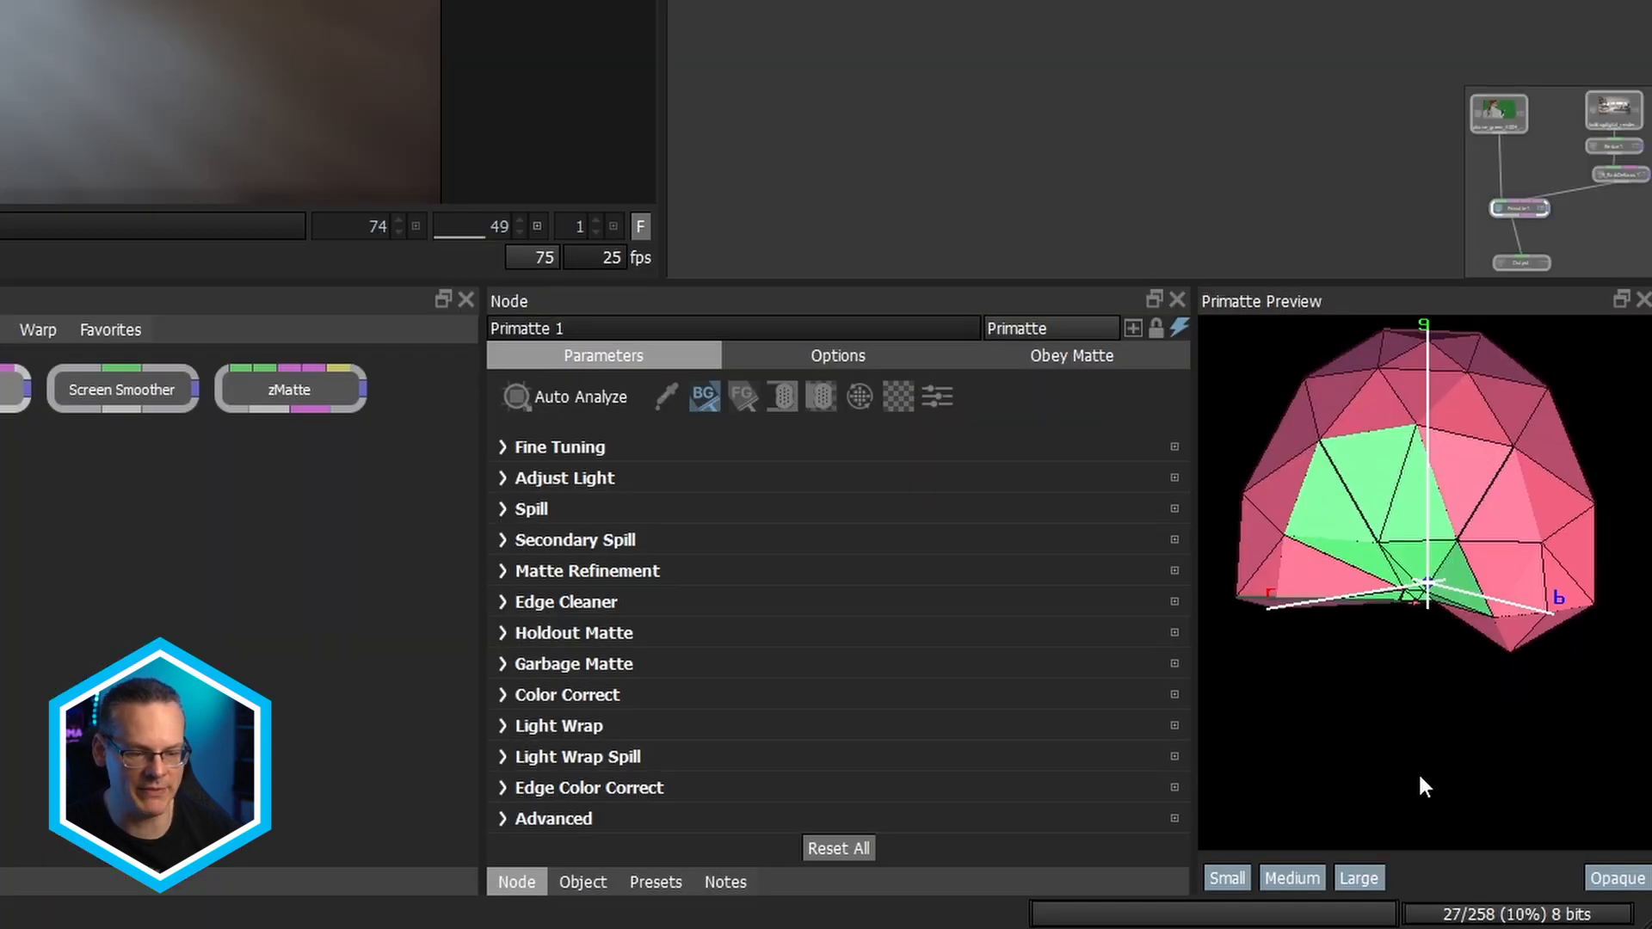
left_click(1350, 877)
left_click(1307, 879)
left_click(1312, 877)
left_click(1356, 875)
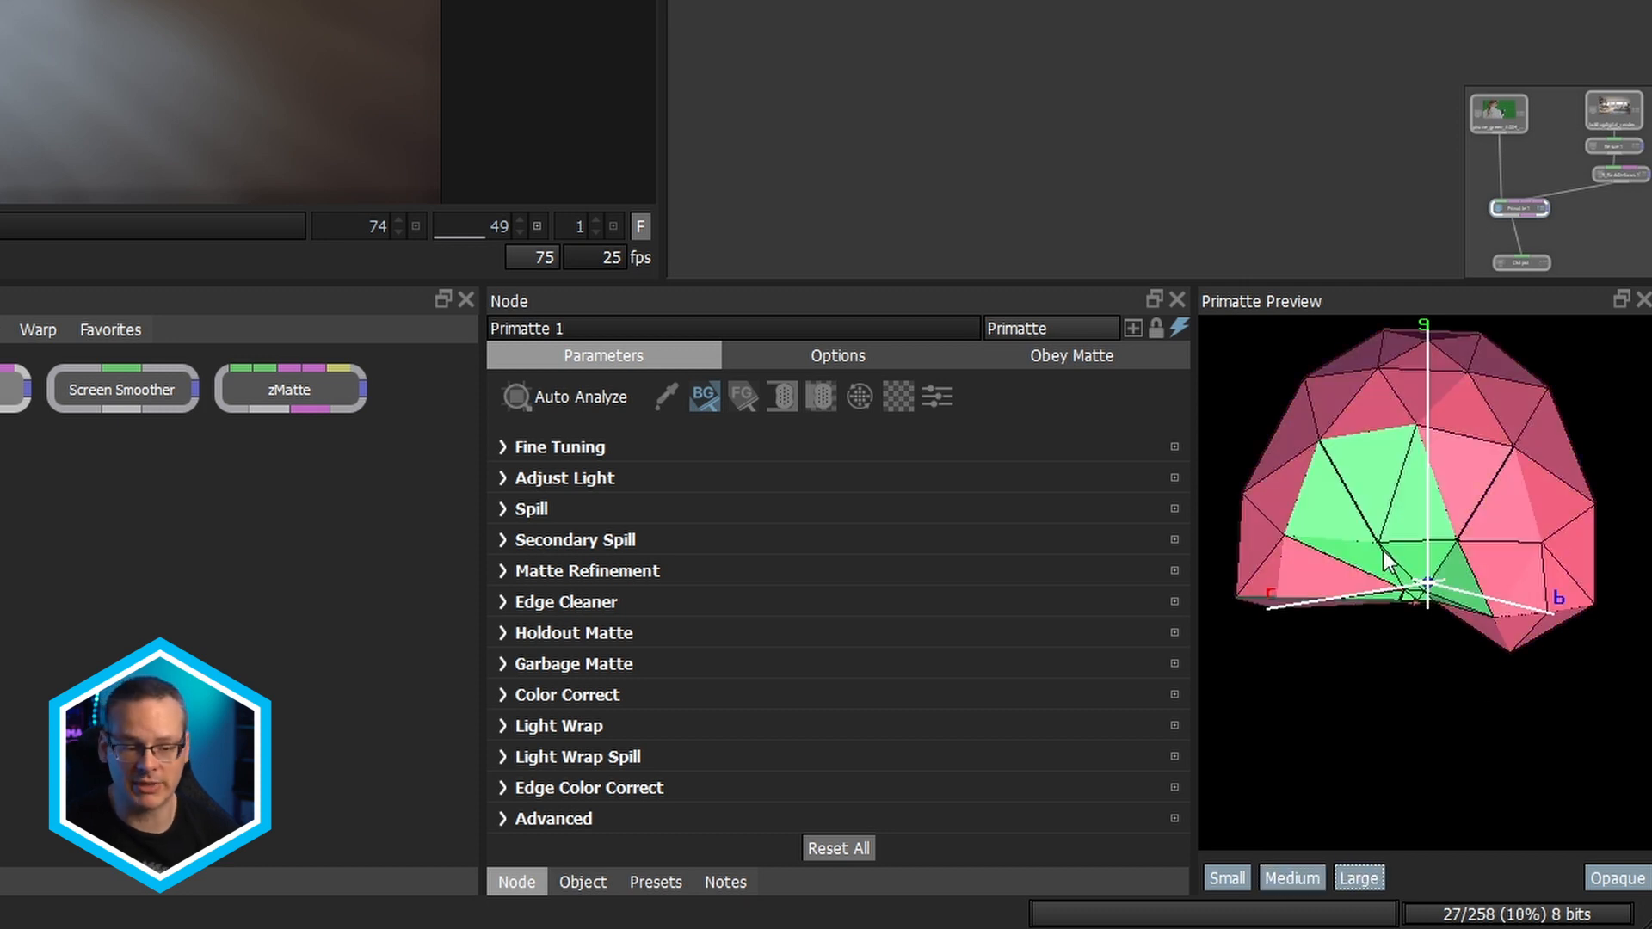
mouse_move(1347, 638)
left_mouse_down()
mouse_move(1433, 669)
mouse_move(1318, 637)
mouse_move(1306, 597)
mouse_move(1364, 607)
mouse_move(1361, 645)
mouse_move(1412, 634)
mouse_move(1374, 620)
left_mouse_up()
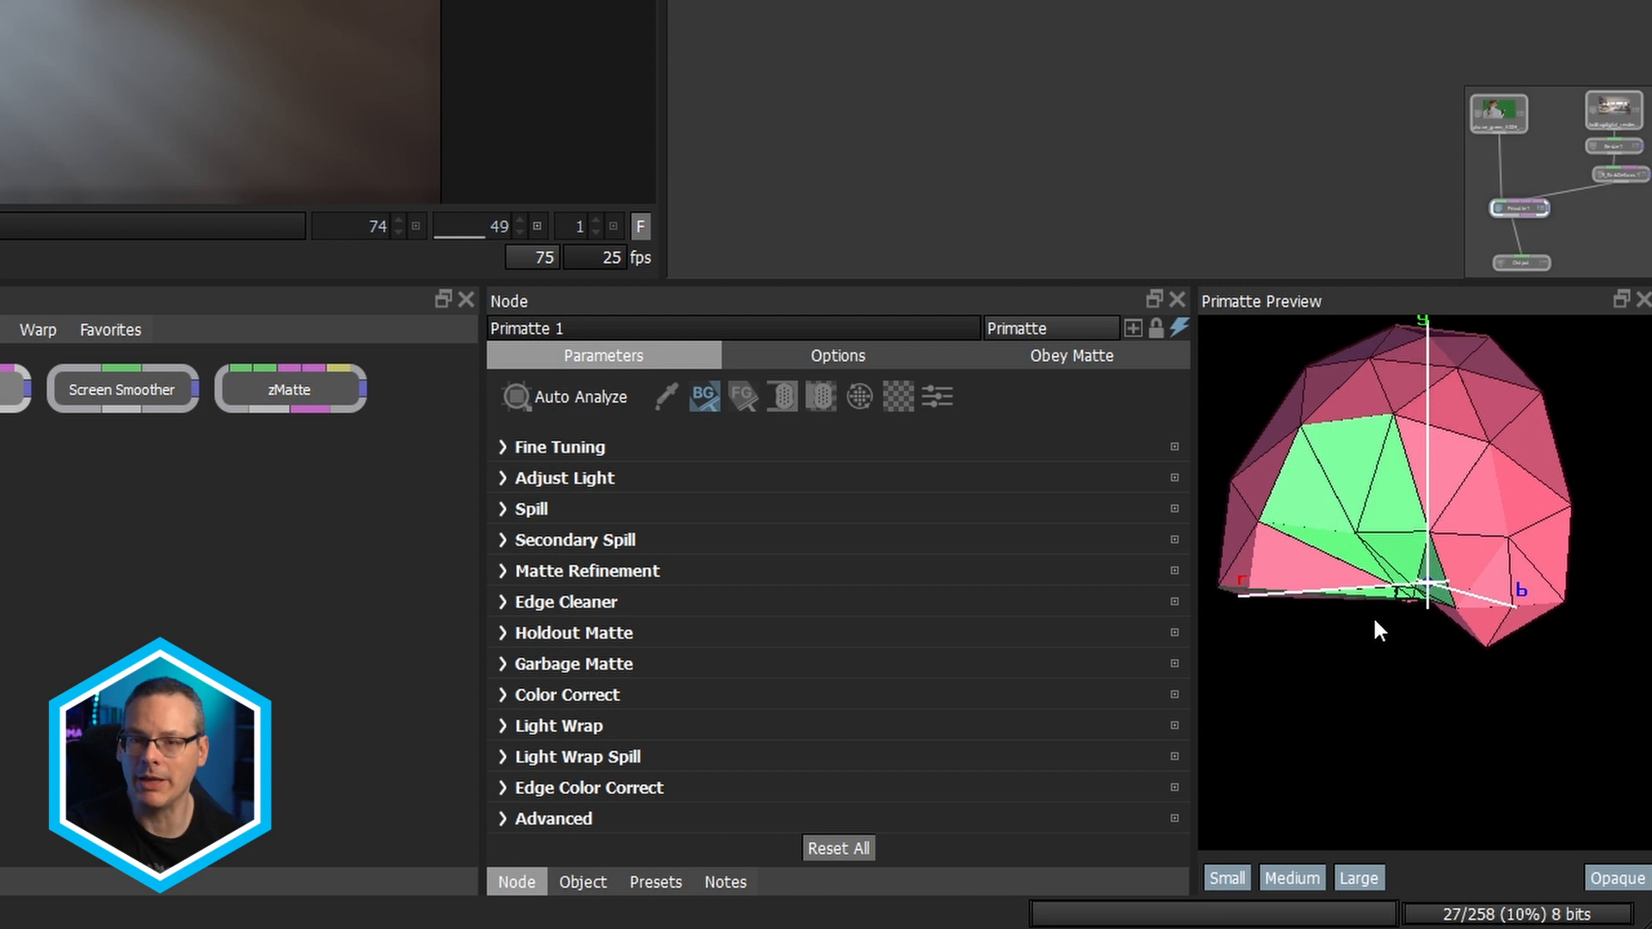
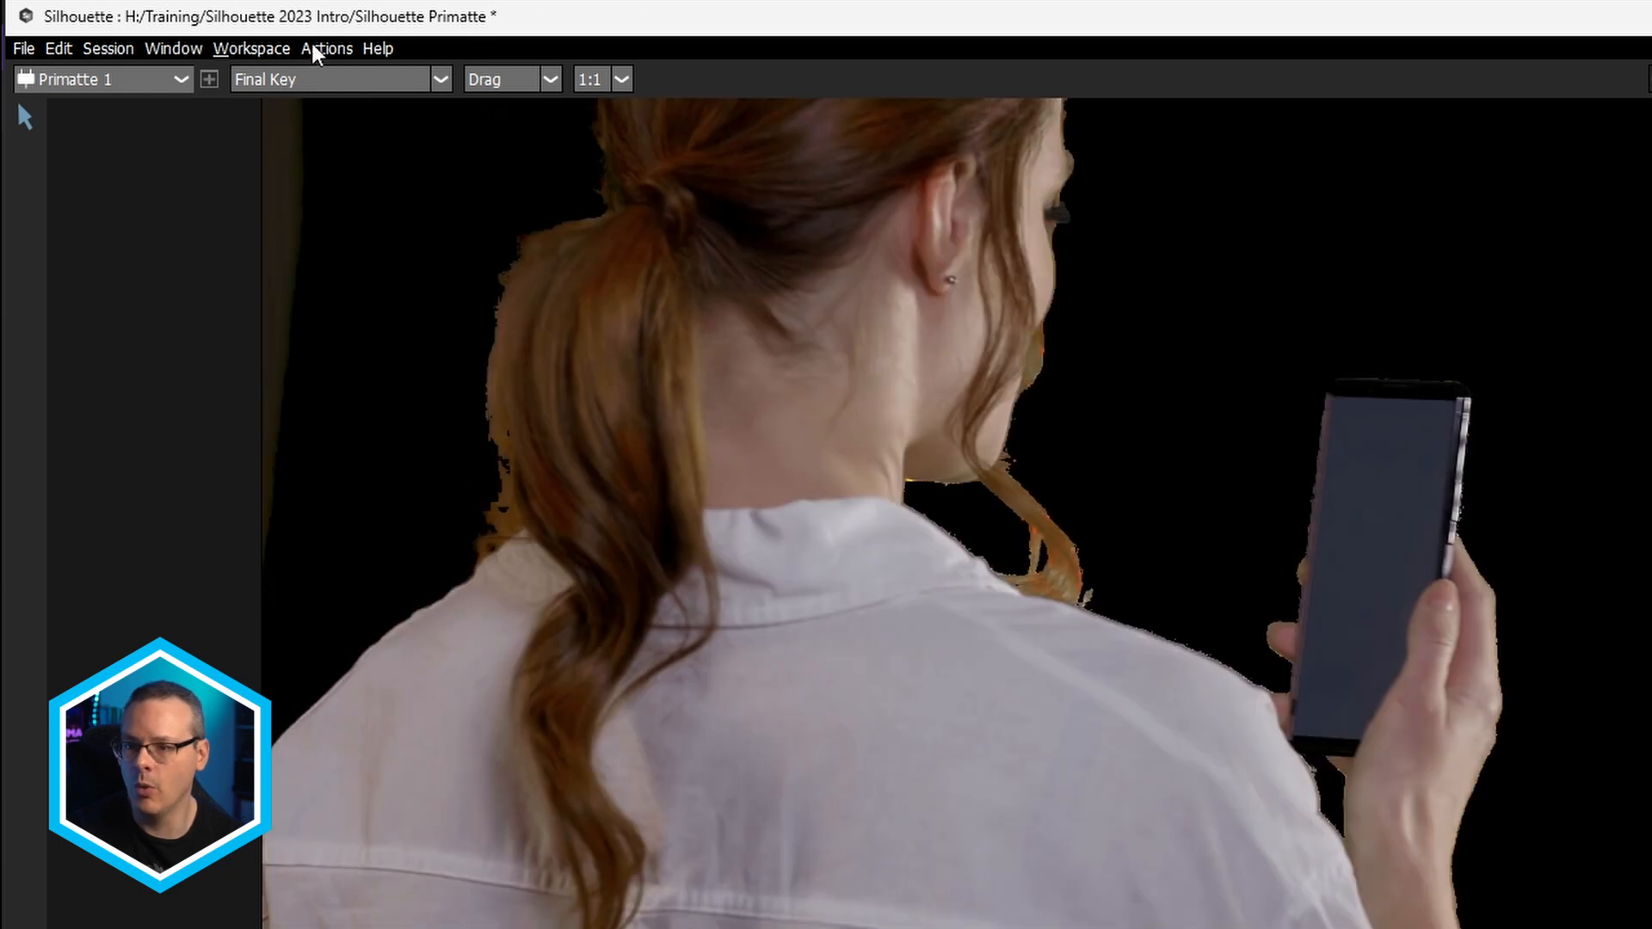
Step: Check the Final Composite over the room background and switch the viewer to Matte Status
left_click(335, 80)
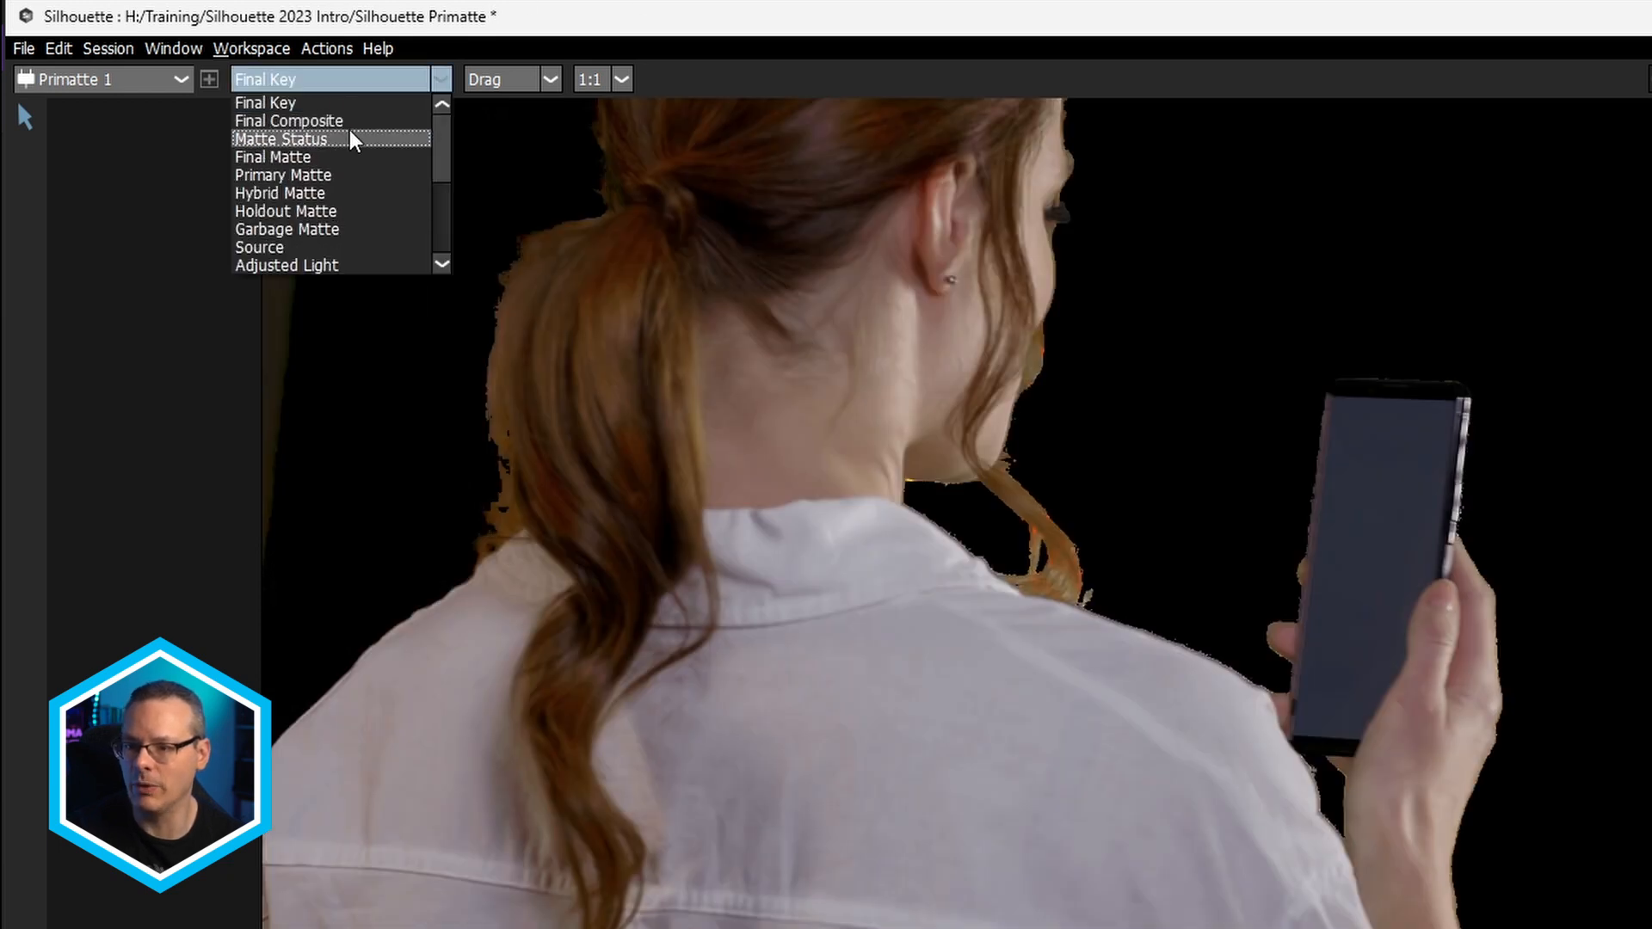
left_click(348, 126)
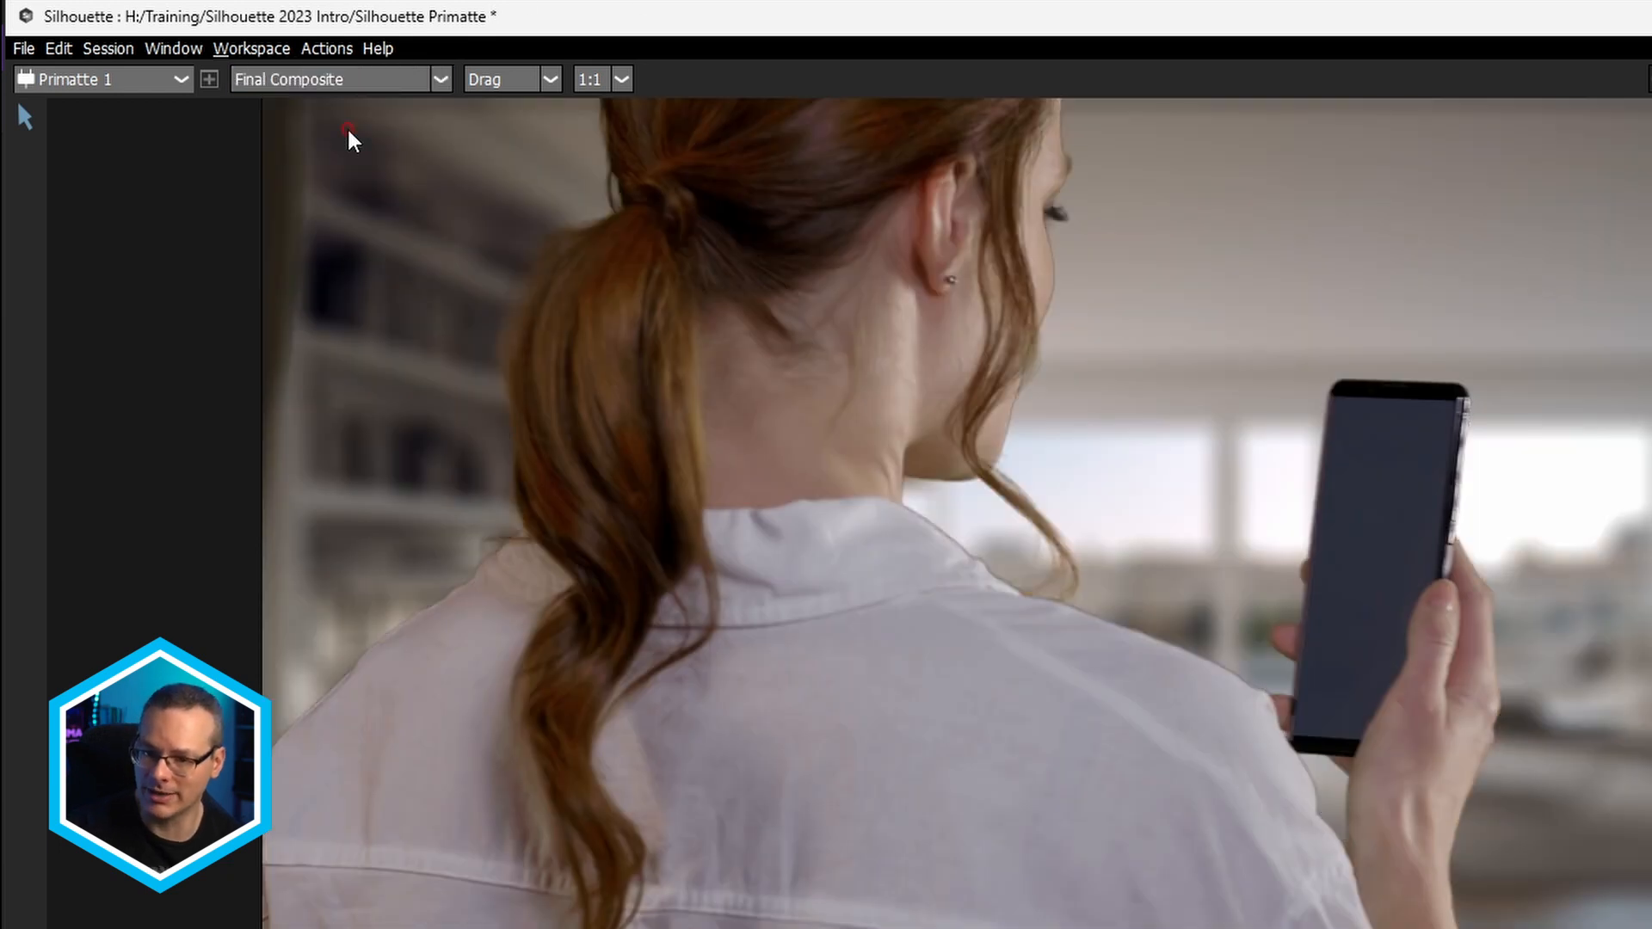
left_click(367, 83)
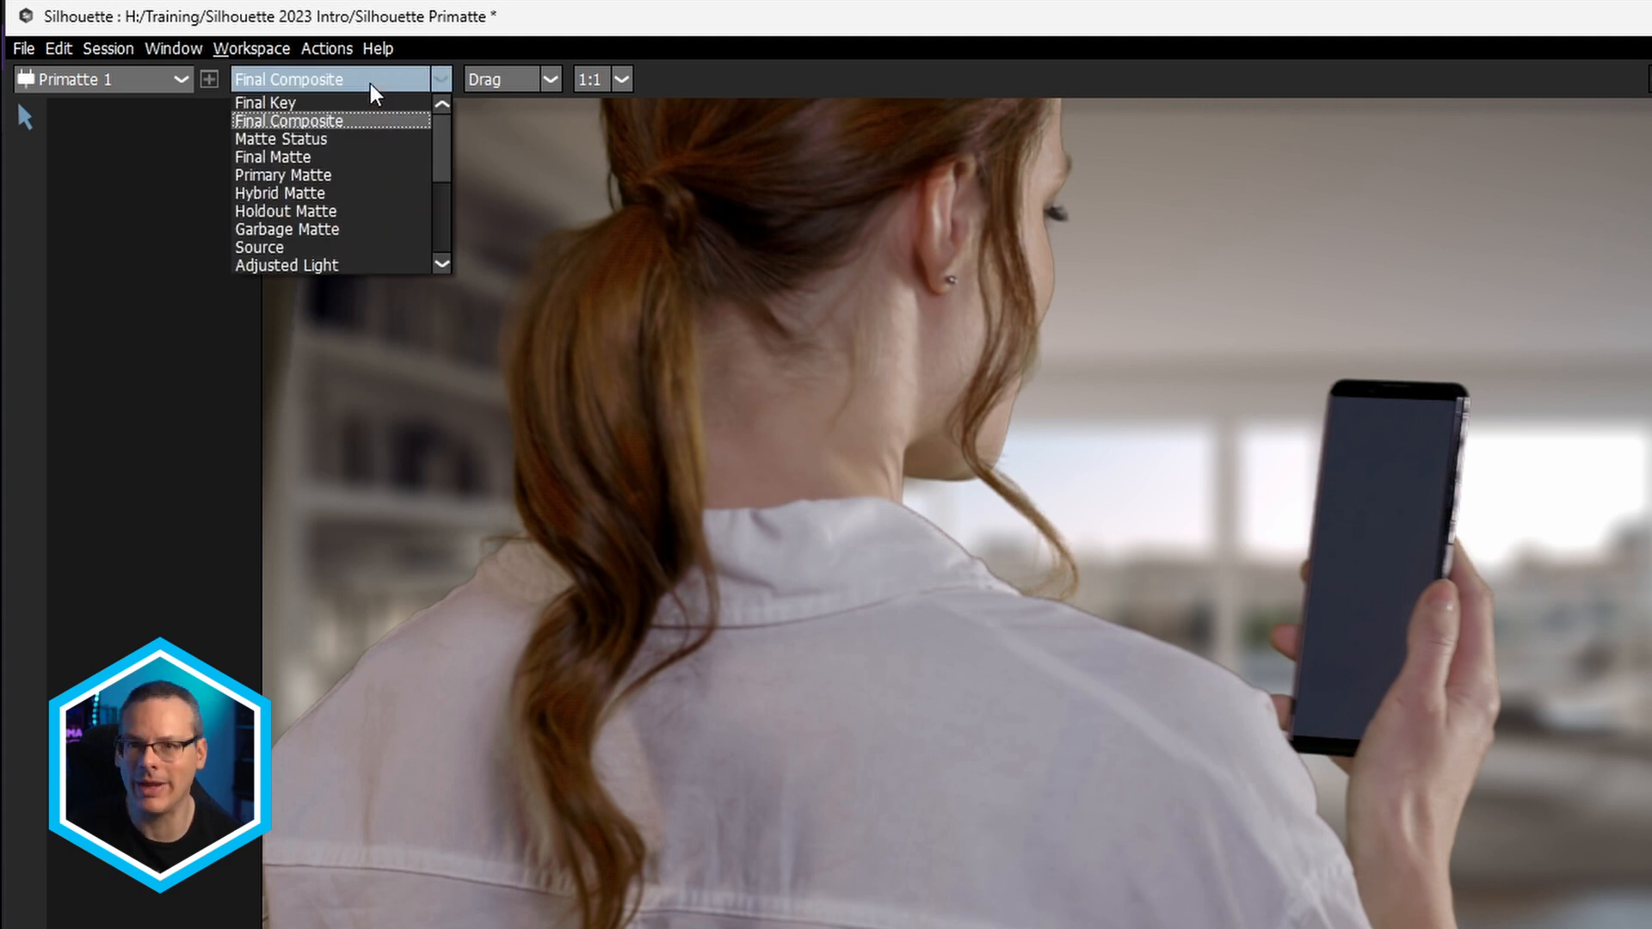
left_click(373, 139)
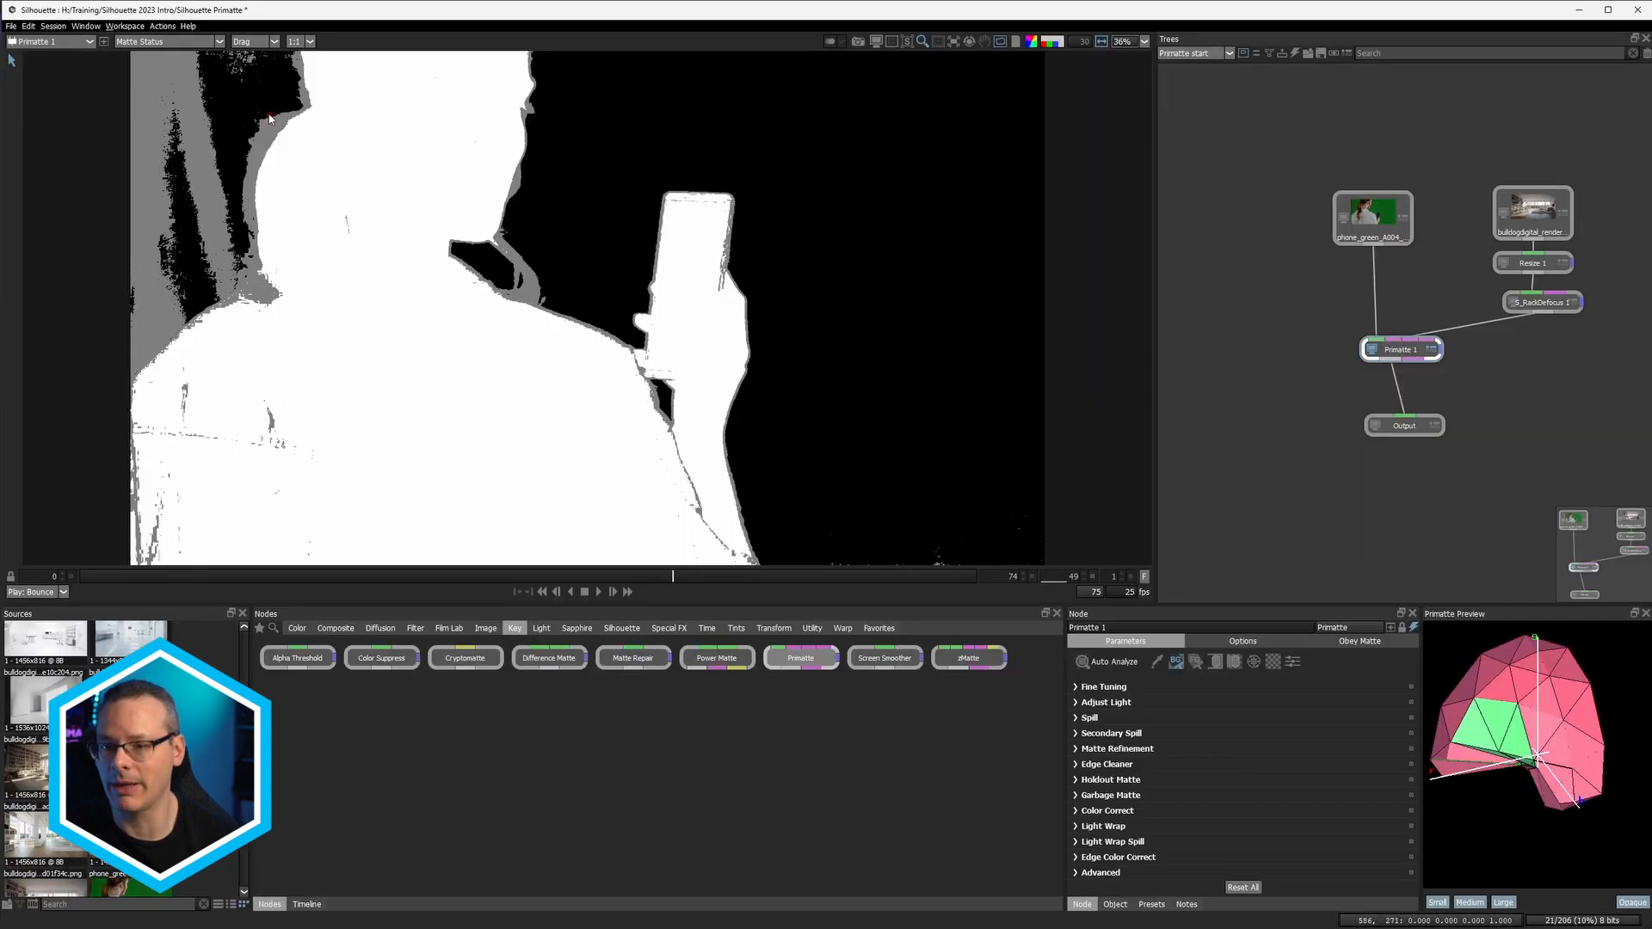
Step: Clean the grey background beside the woman's hair, and clean the foreground over her shirt and the hand holding the phone
left_click(147, 277)
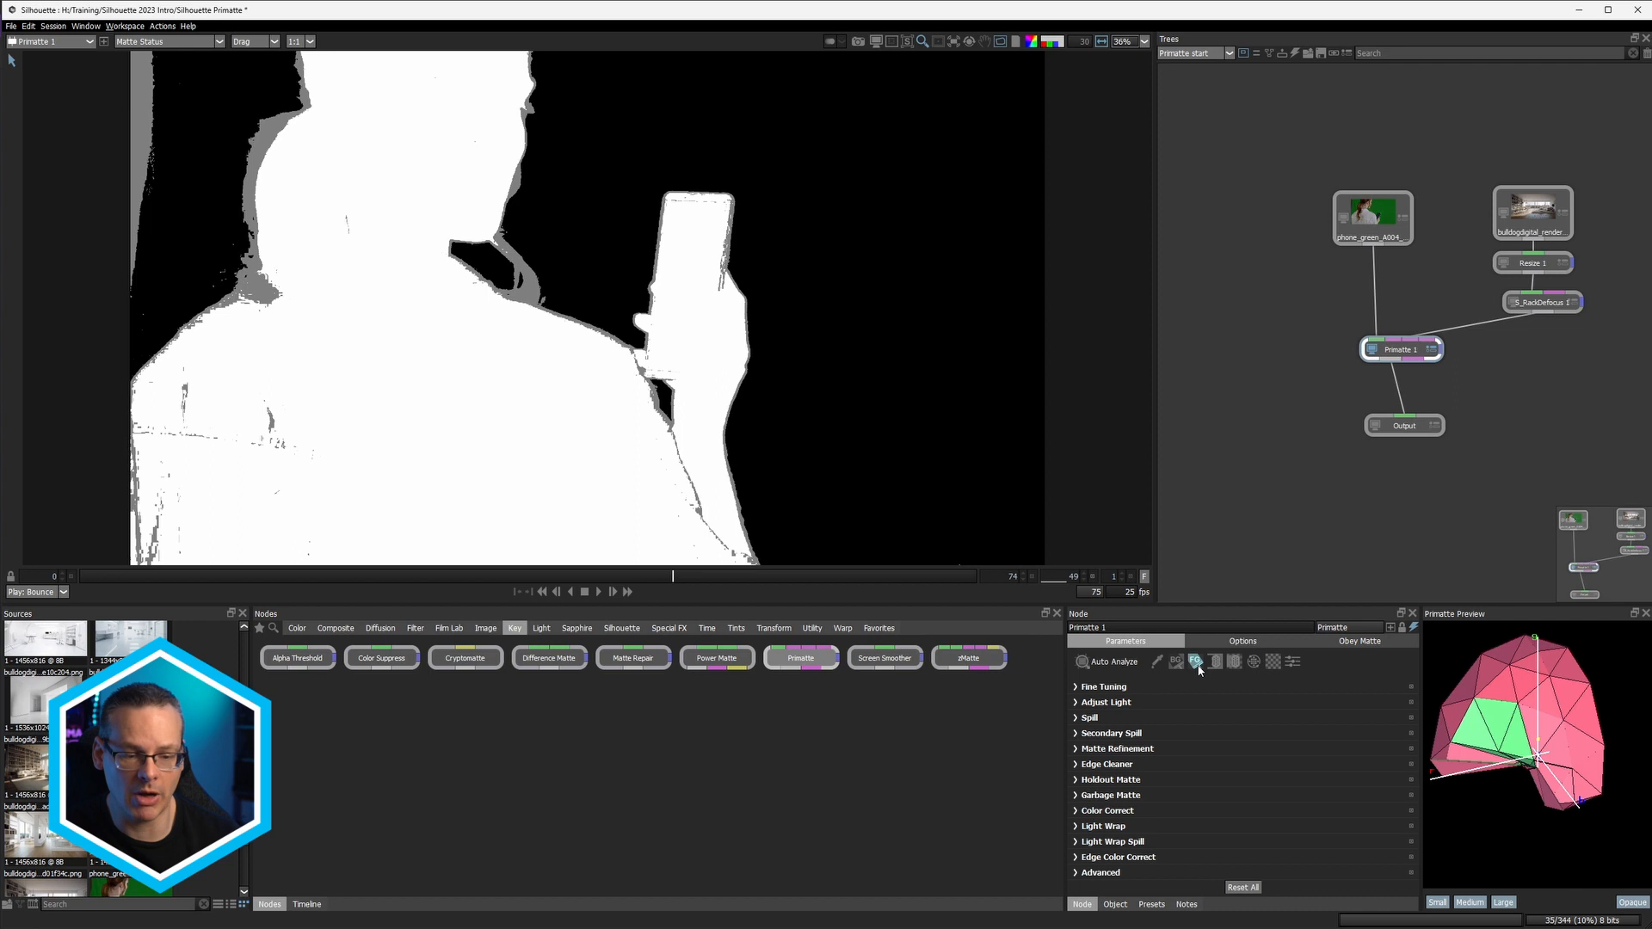
left_click(1197, 664)
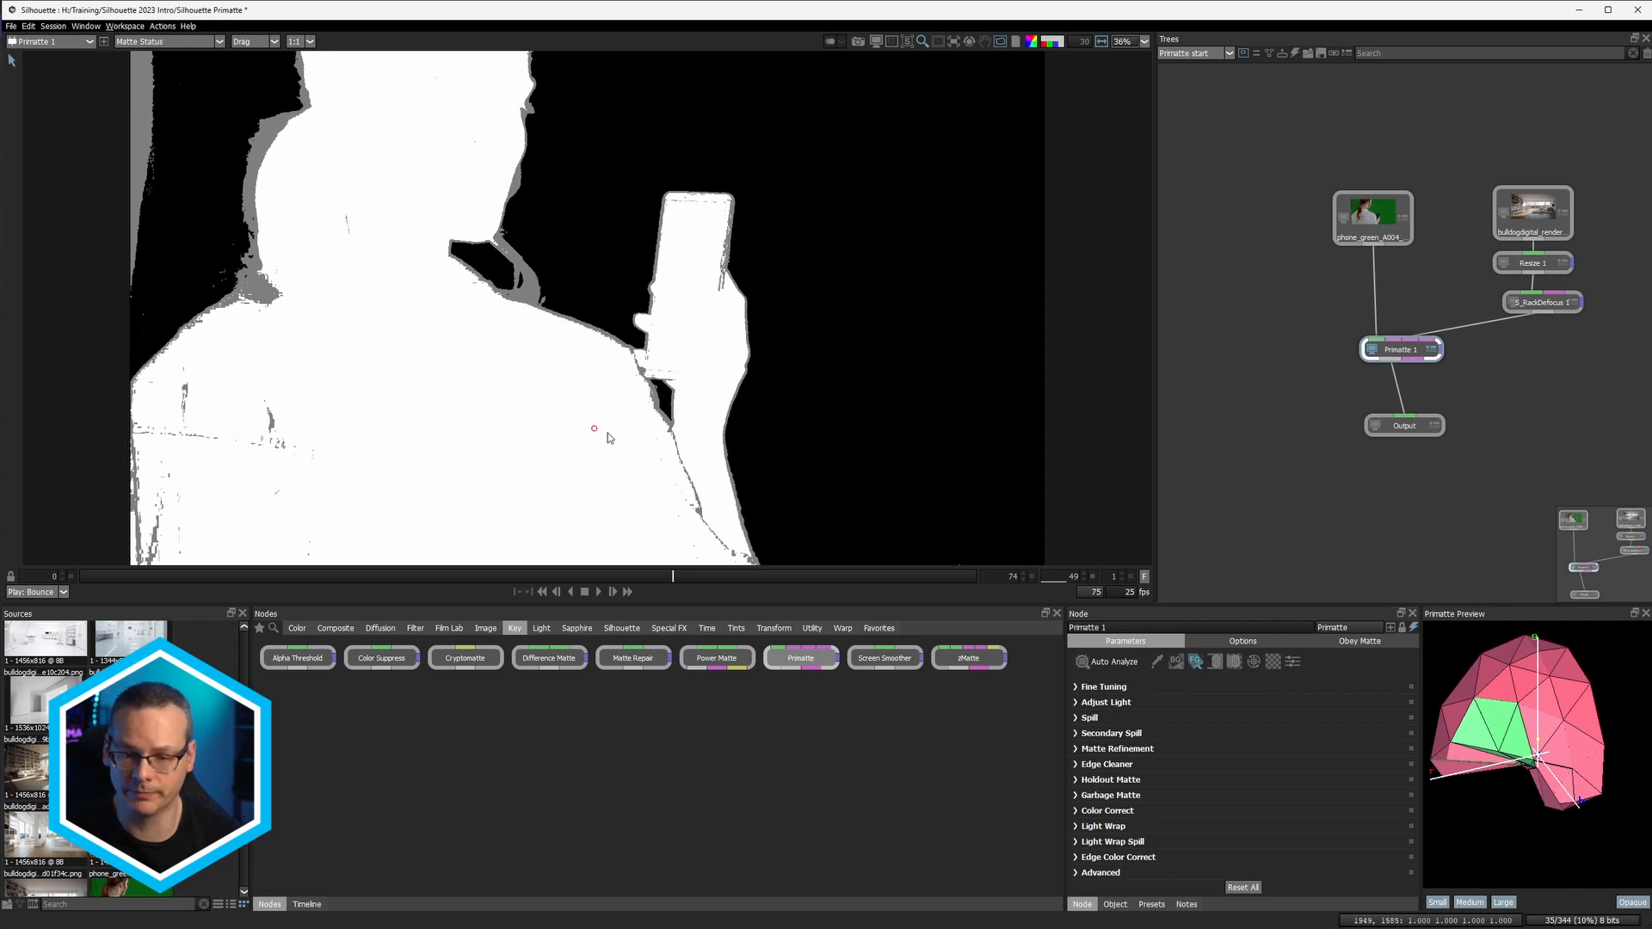
mouse_move(181, 401)
left_mouse_down()
mouse_move(225, 444)
mouse_move(261, 455)
mouse_move(227, 443)
mouse_move(160, 516)
left_mouse_up()
mouse_move(694, 256)
left_mouse_down()
mouse_move(730, 233)
mouse_move(710, 315)
left_mouse_up()
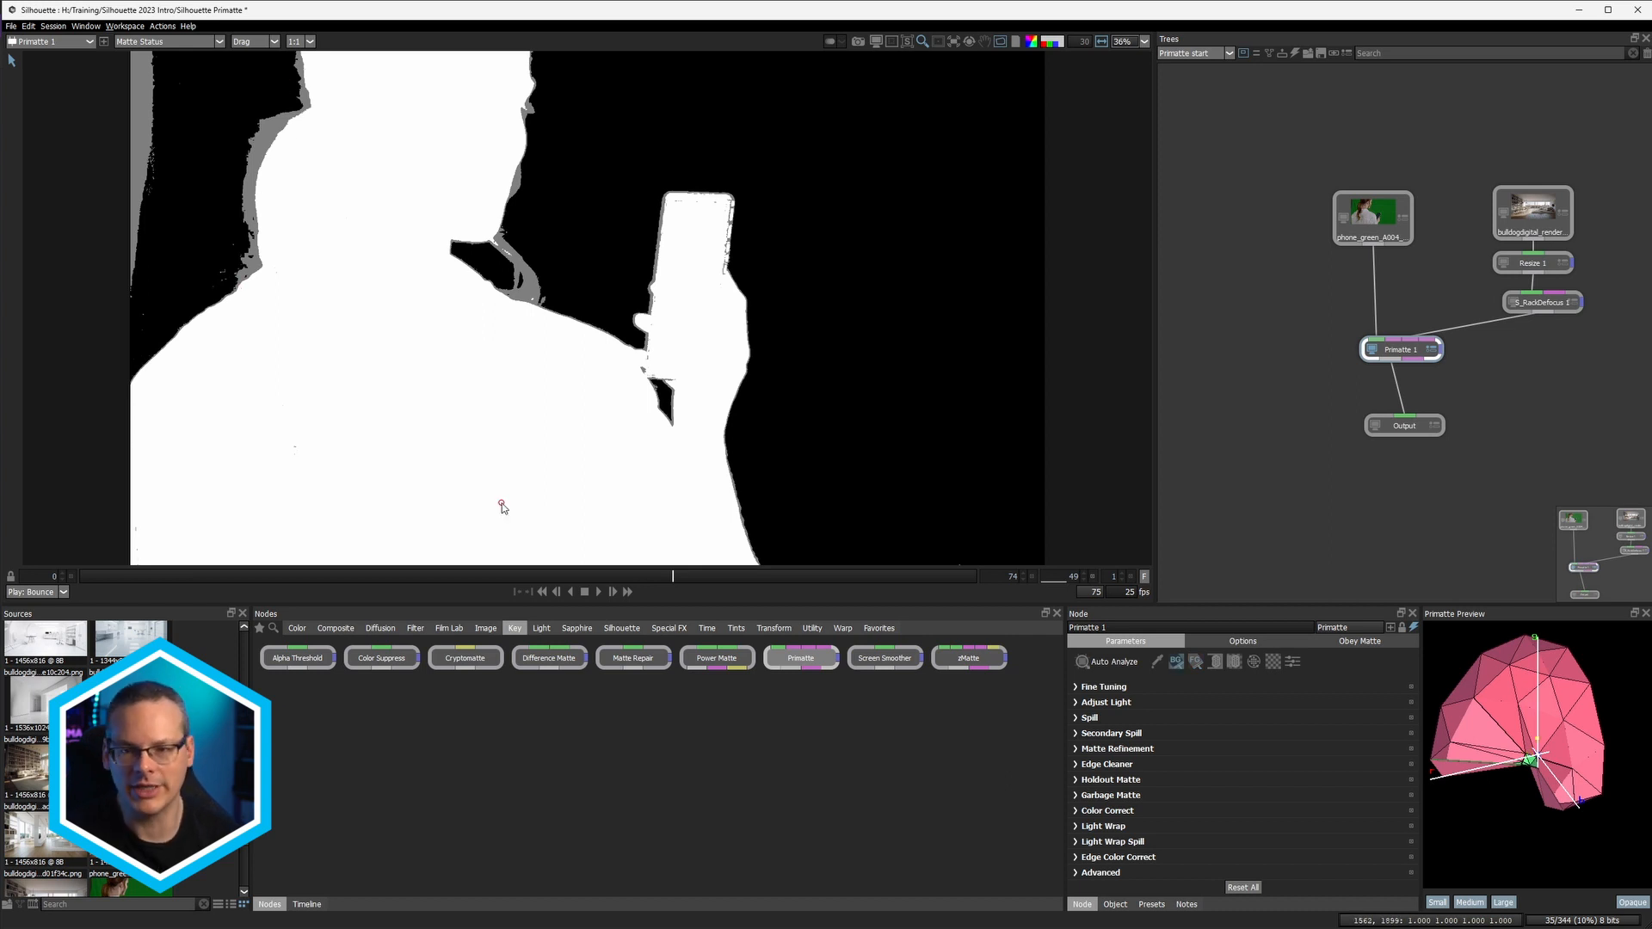
Step: Show the Final Matte and examine the fine hair strands below the chin close up
left_click(217, 42)
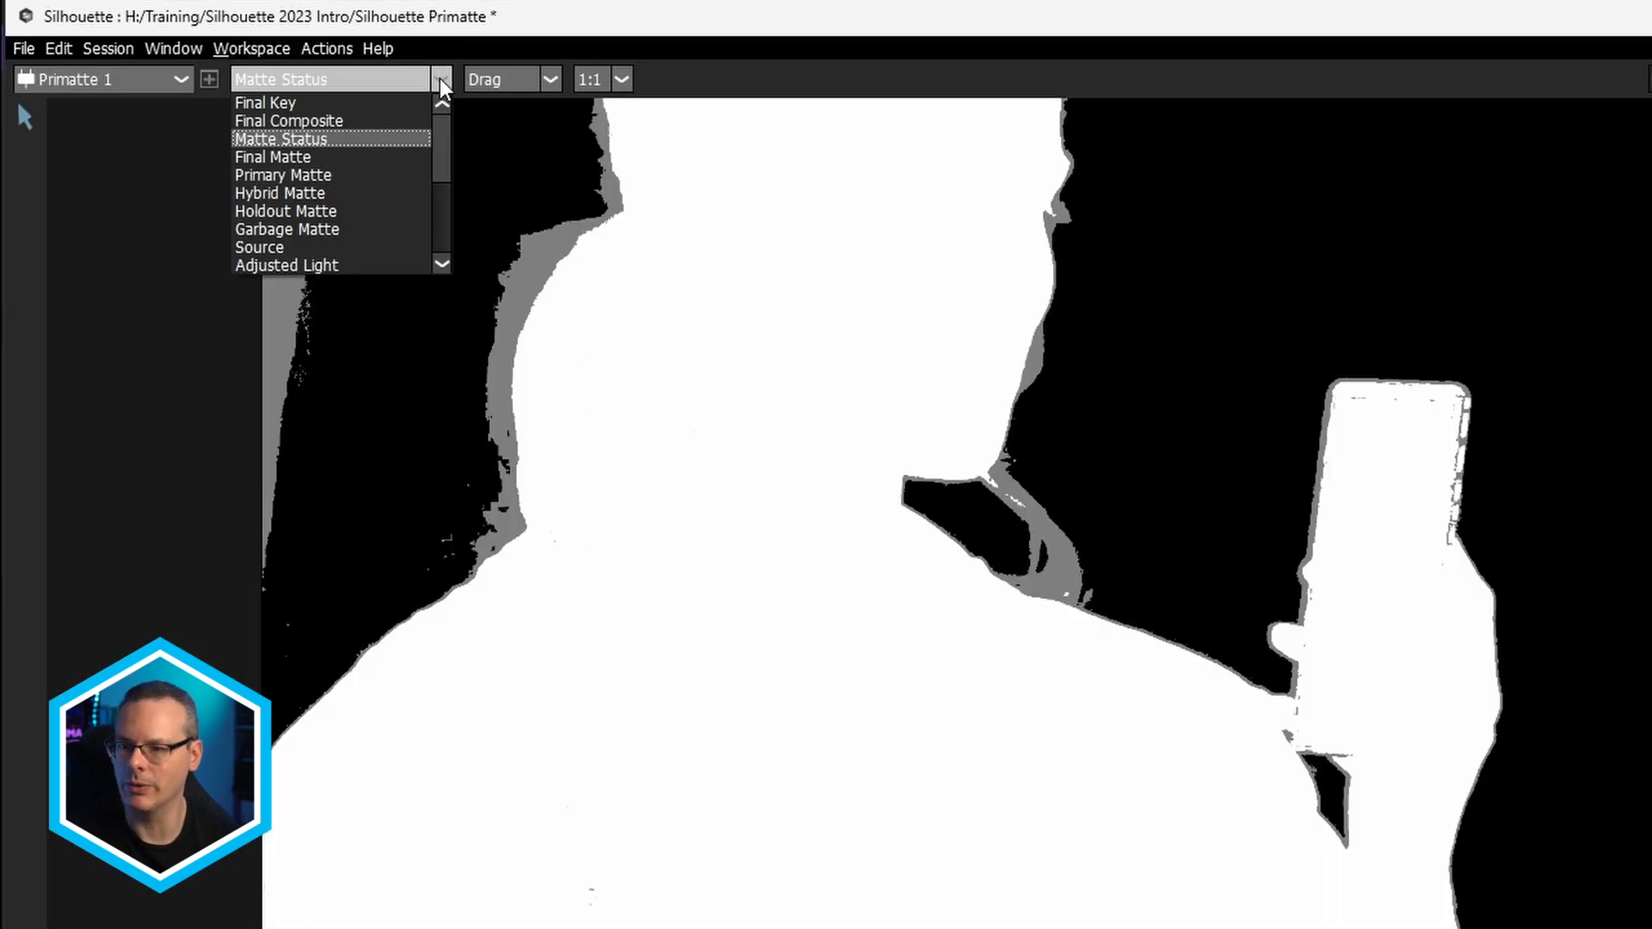
left_click(397, 158)
scroll(675, 576, "up", 4)
left_click_drag(796, 475, 884, 903)
scroll(670, 658, "up", 1)
left_click_drag(605, 508, 1301, 310)
scroll(1518, 769, "up", 2)
left_click_drag(1518, 769, 630, 627)
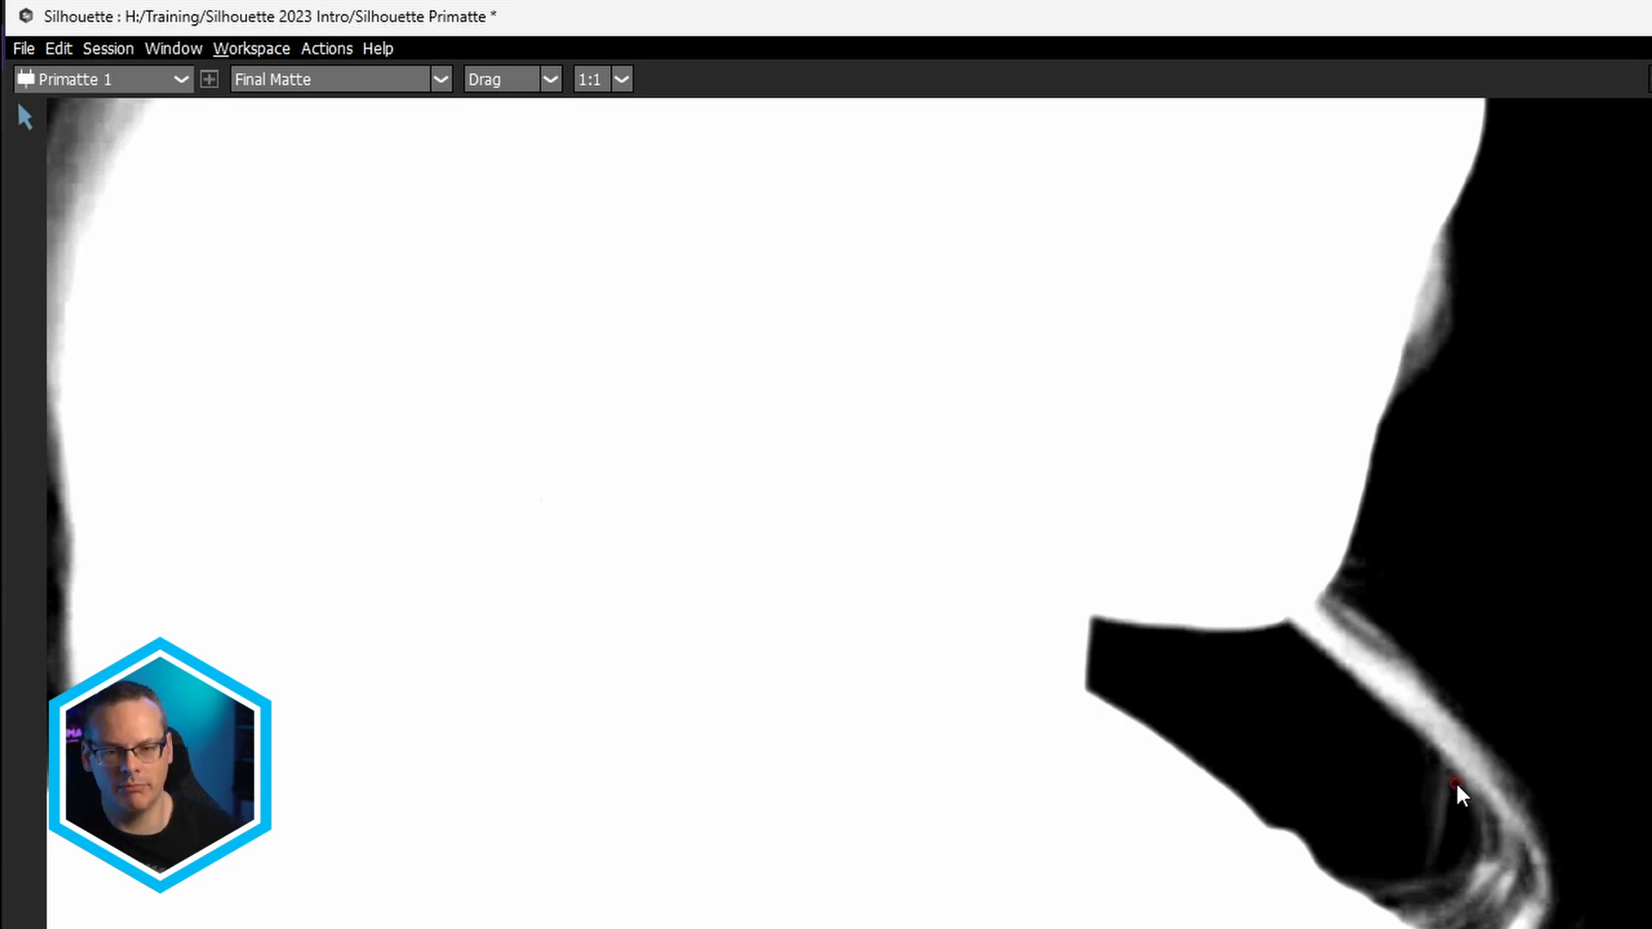
scroll(1412, 840, "up", 2)
scroll(1587, 647, "up", 1)
left_click_drag(1605, 928, 1574, 910)
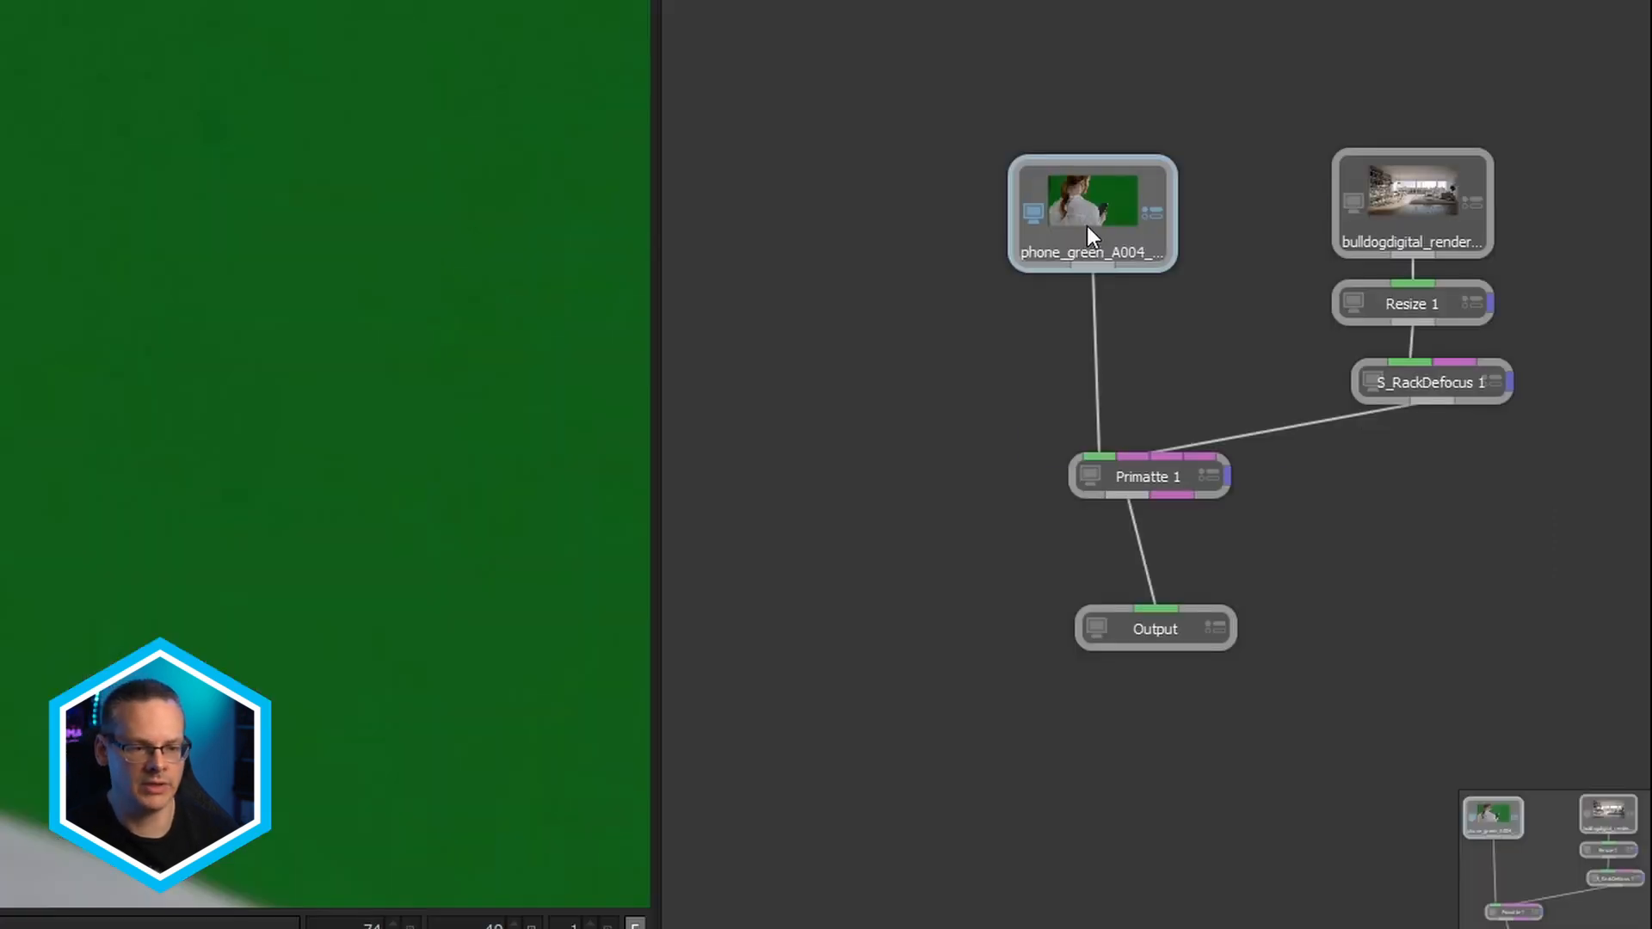
Step: Insert a Denoiser ML node between the green-screen clip and the Primatte node
key("Tab")
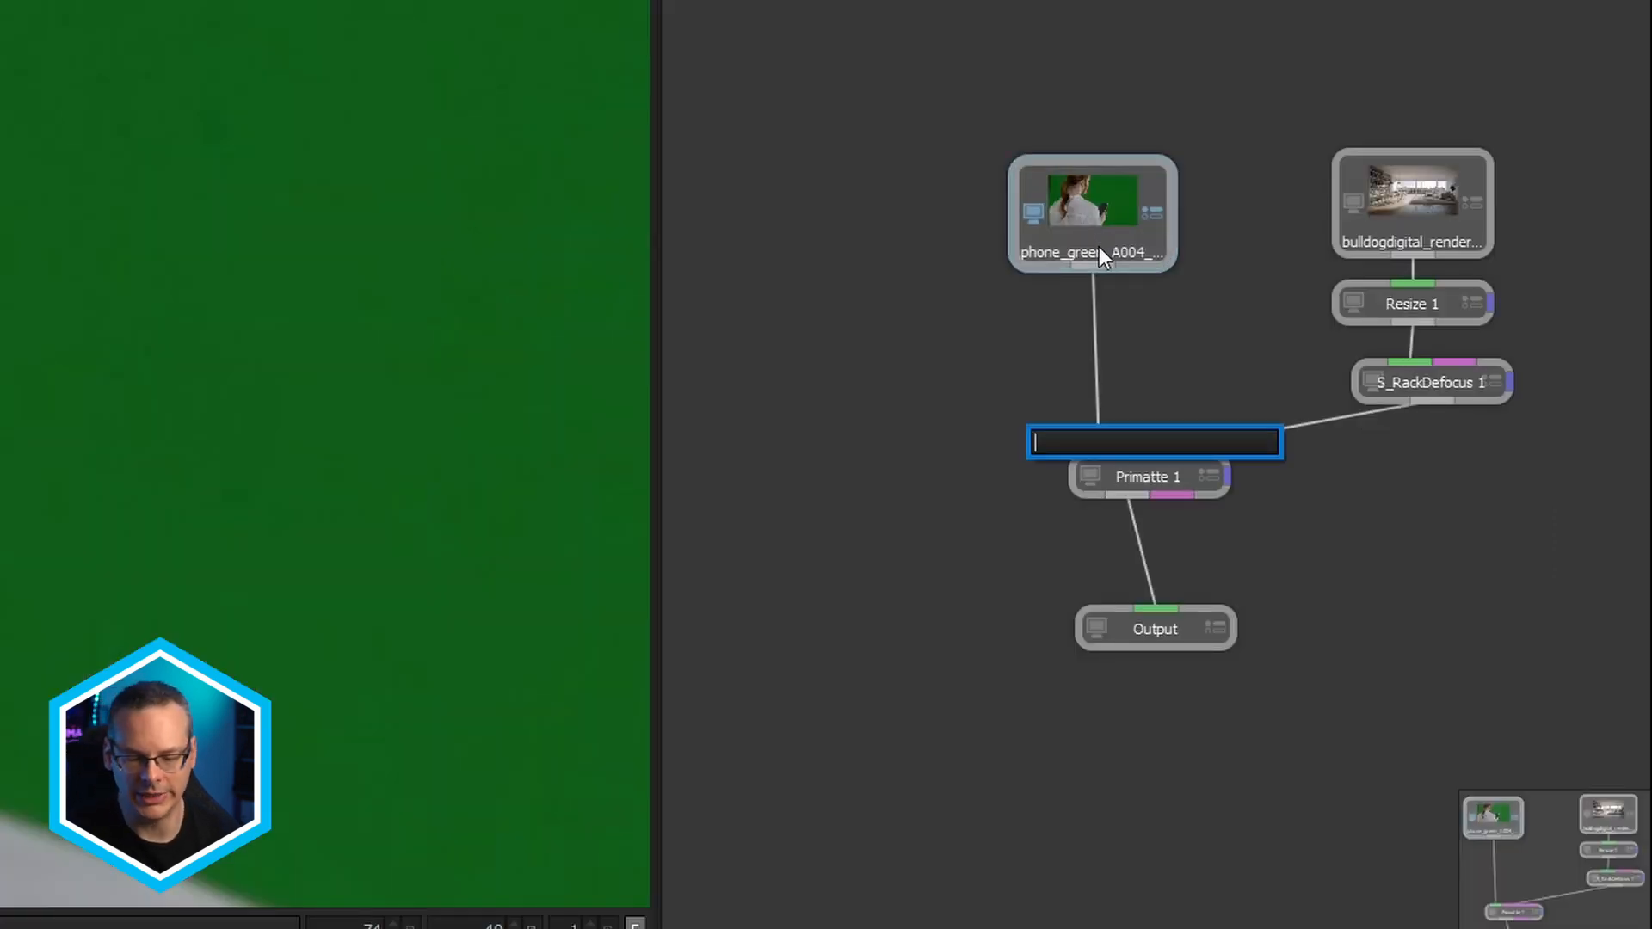
type("denoi")
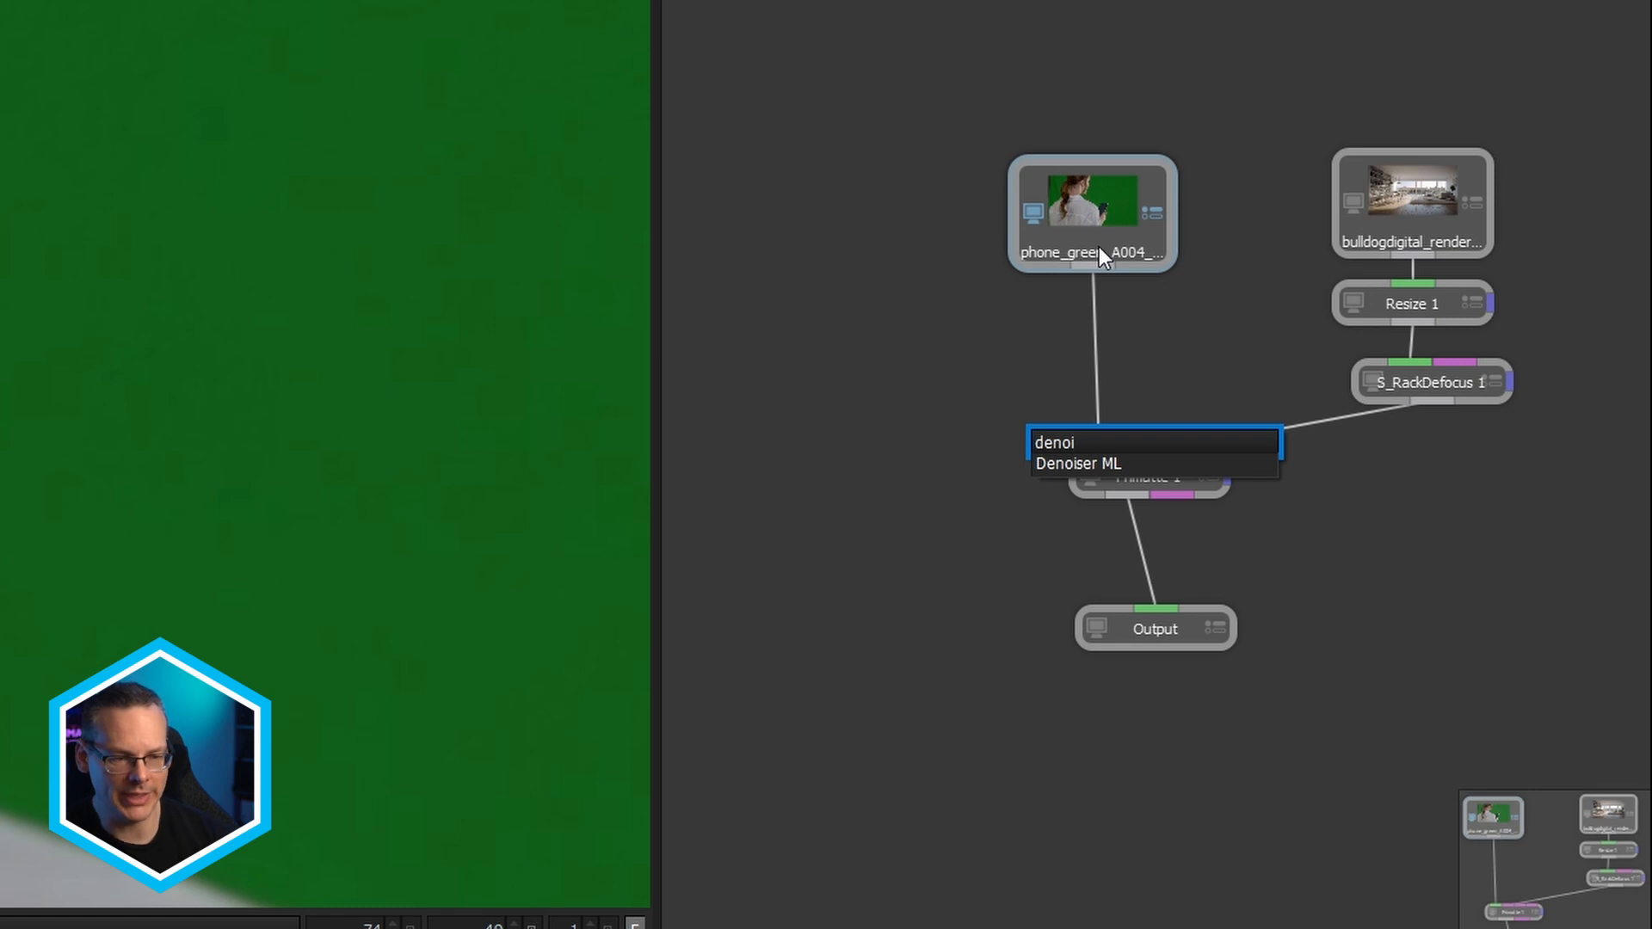
left_click(1064, 465)
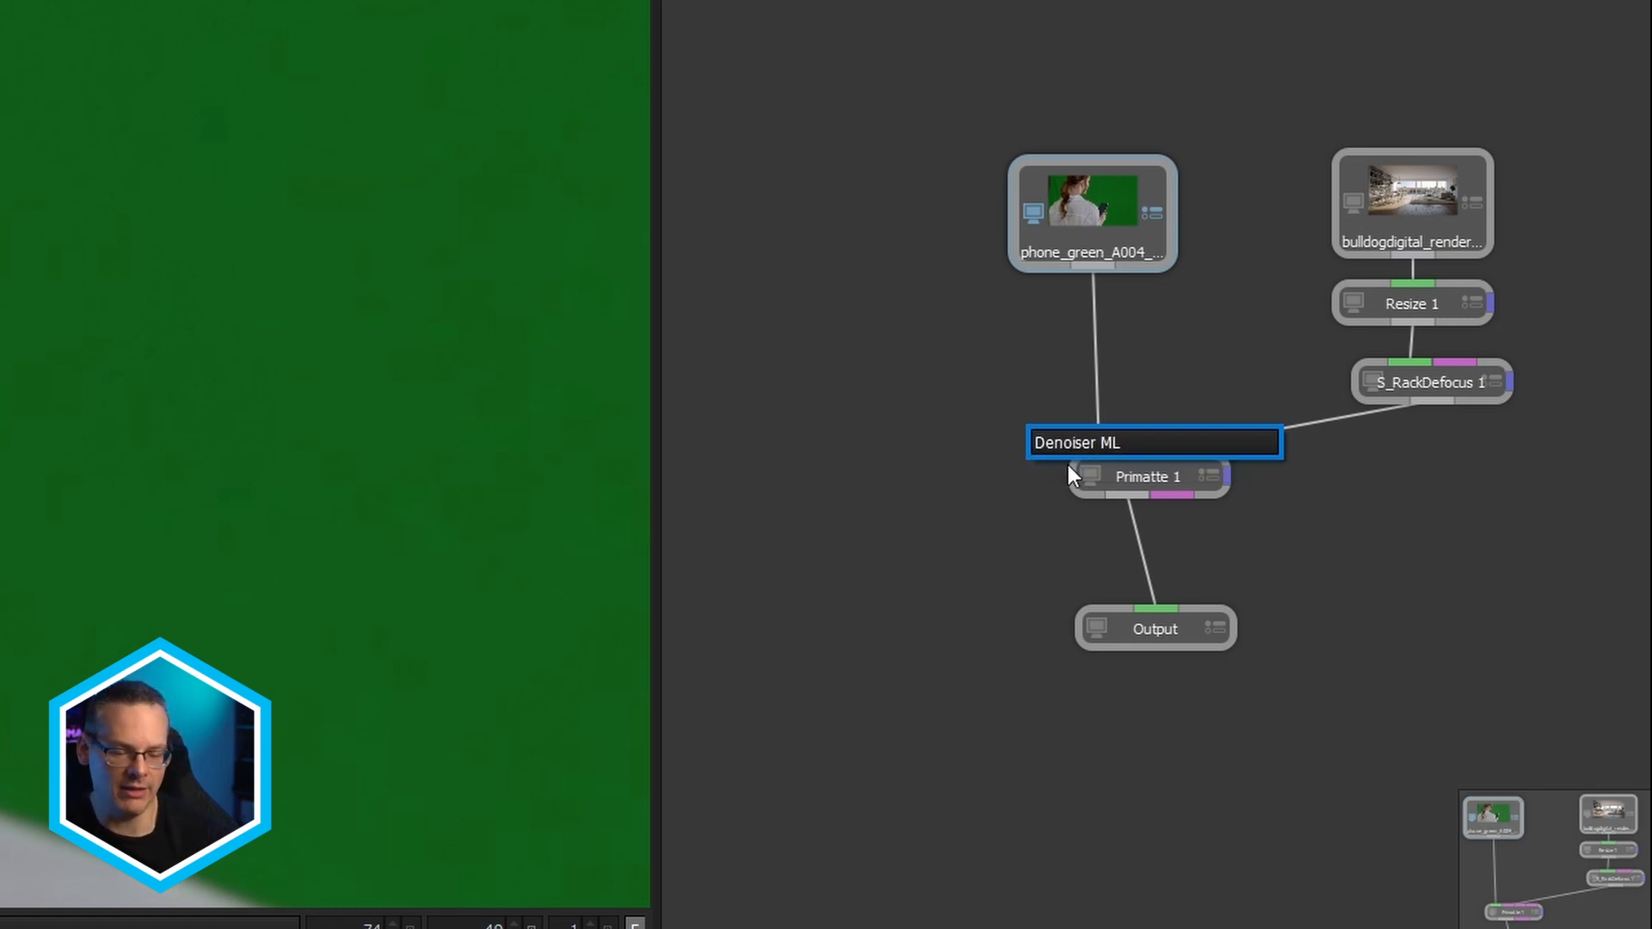
key("Return")
left_click_drag(1108, 367, 1087, 338)
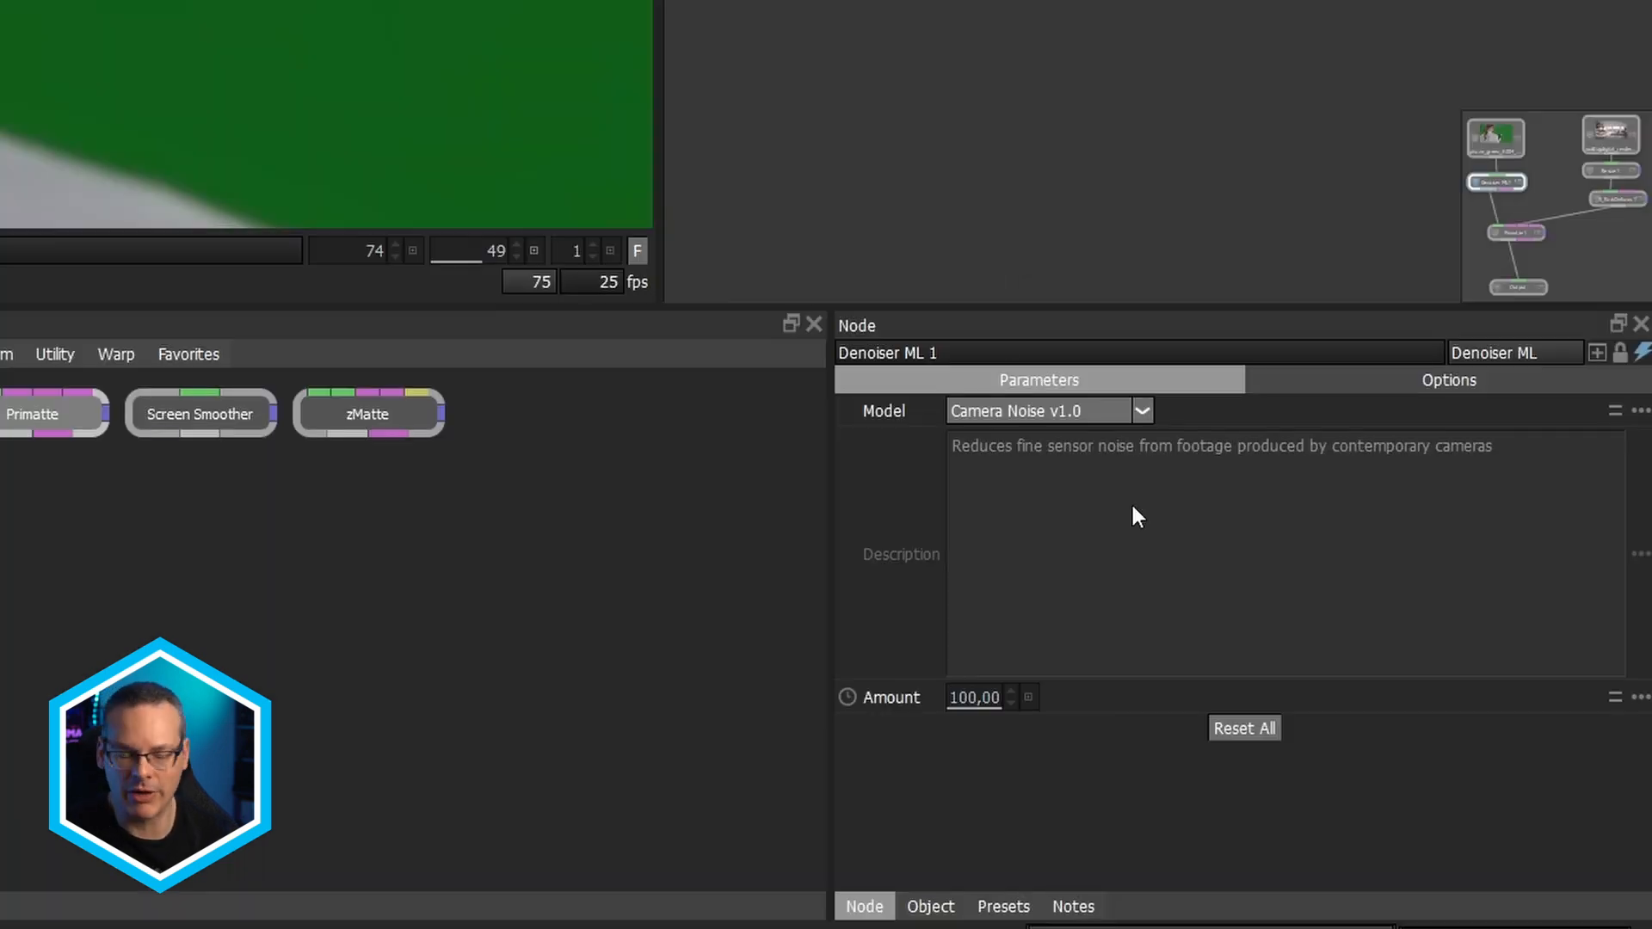
Step: Try the Compression+Noise v1.0 denoising model and return to Camera Noise v1.0
left_click(1077, 415)
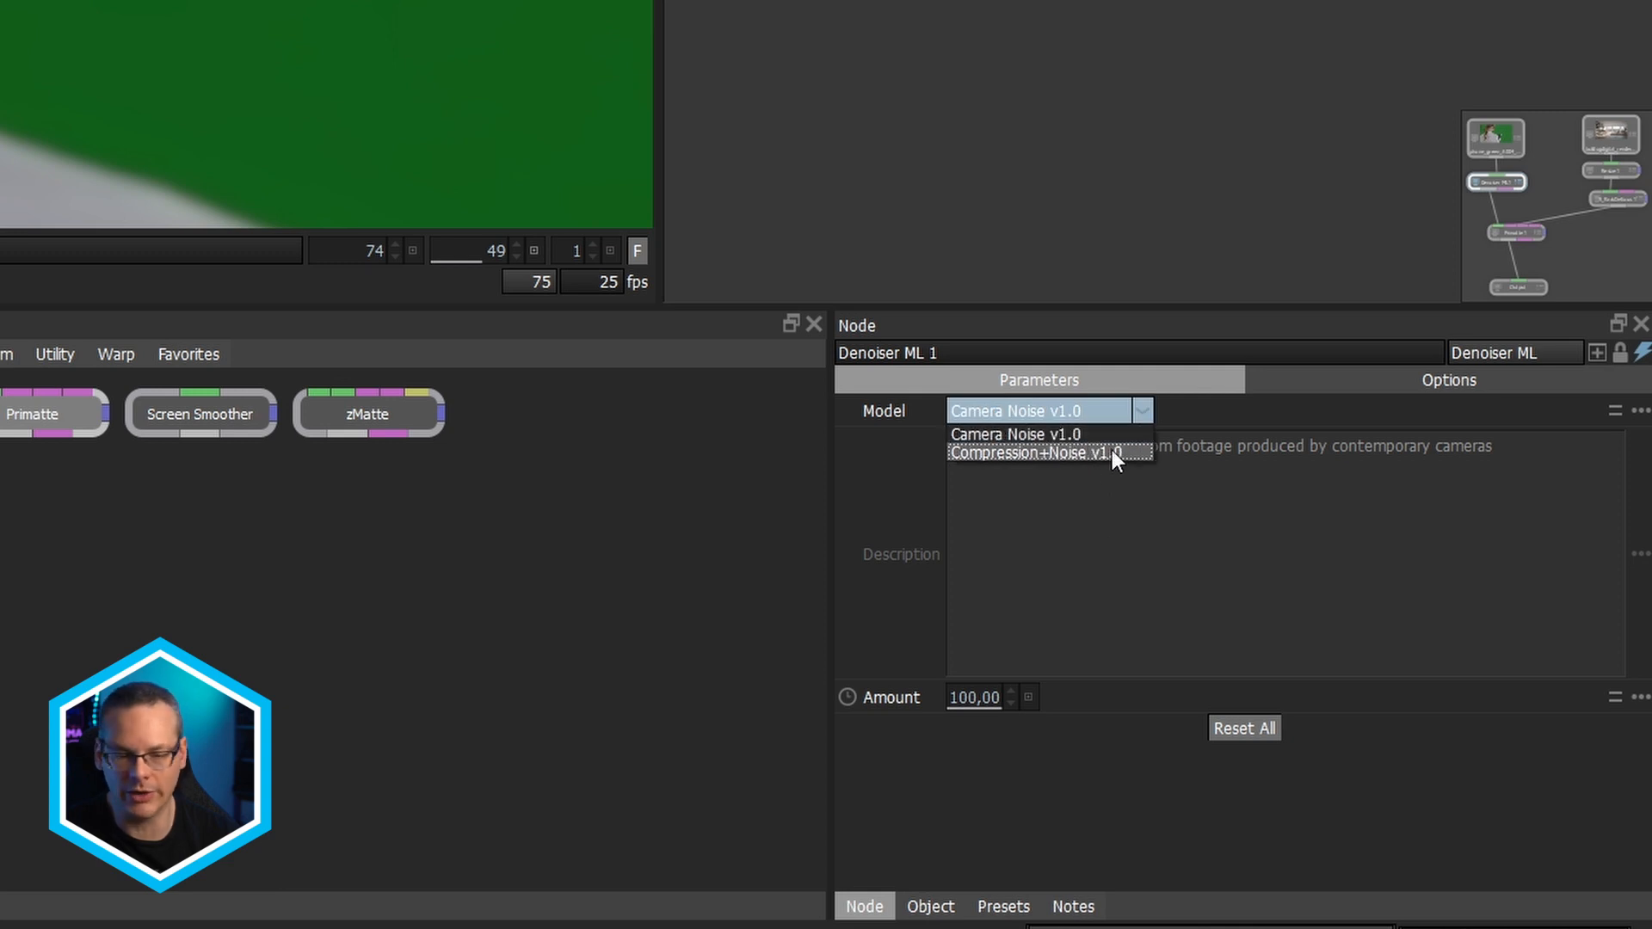
left_click(1109, 451)
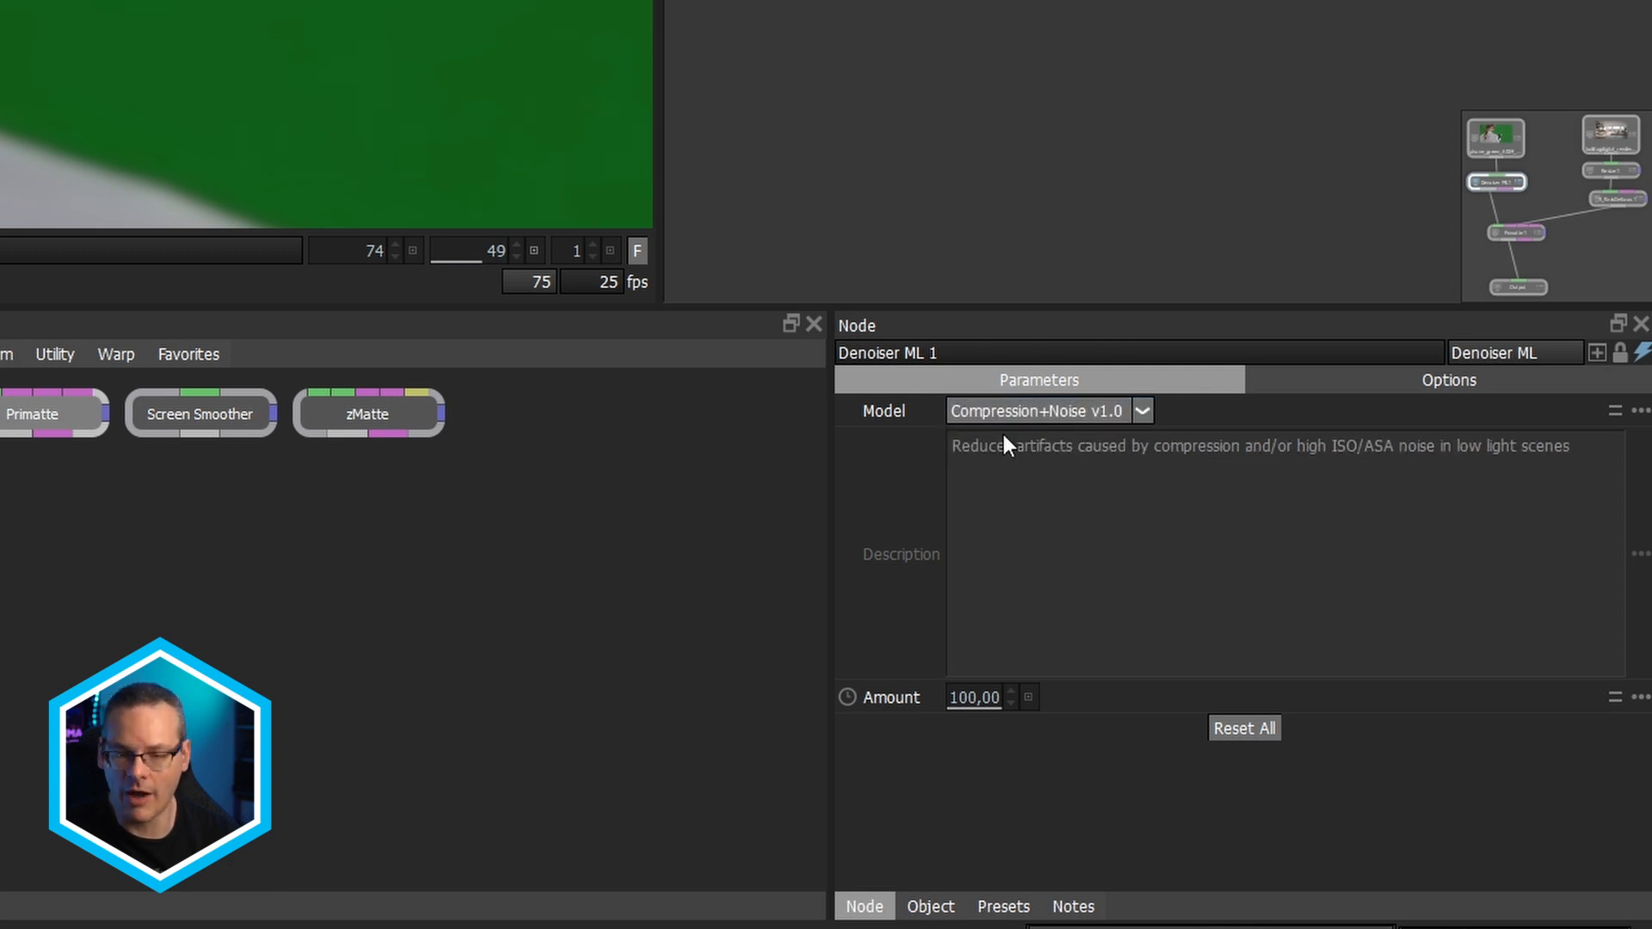
left_click(1098, 415)
left_click(1104, 450)
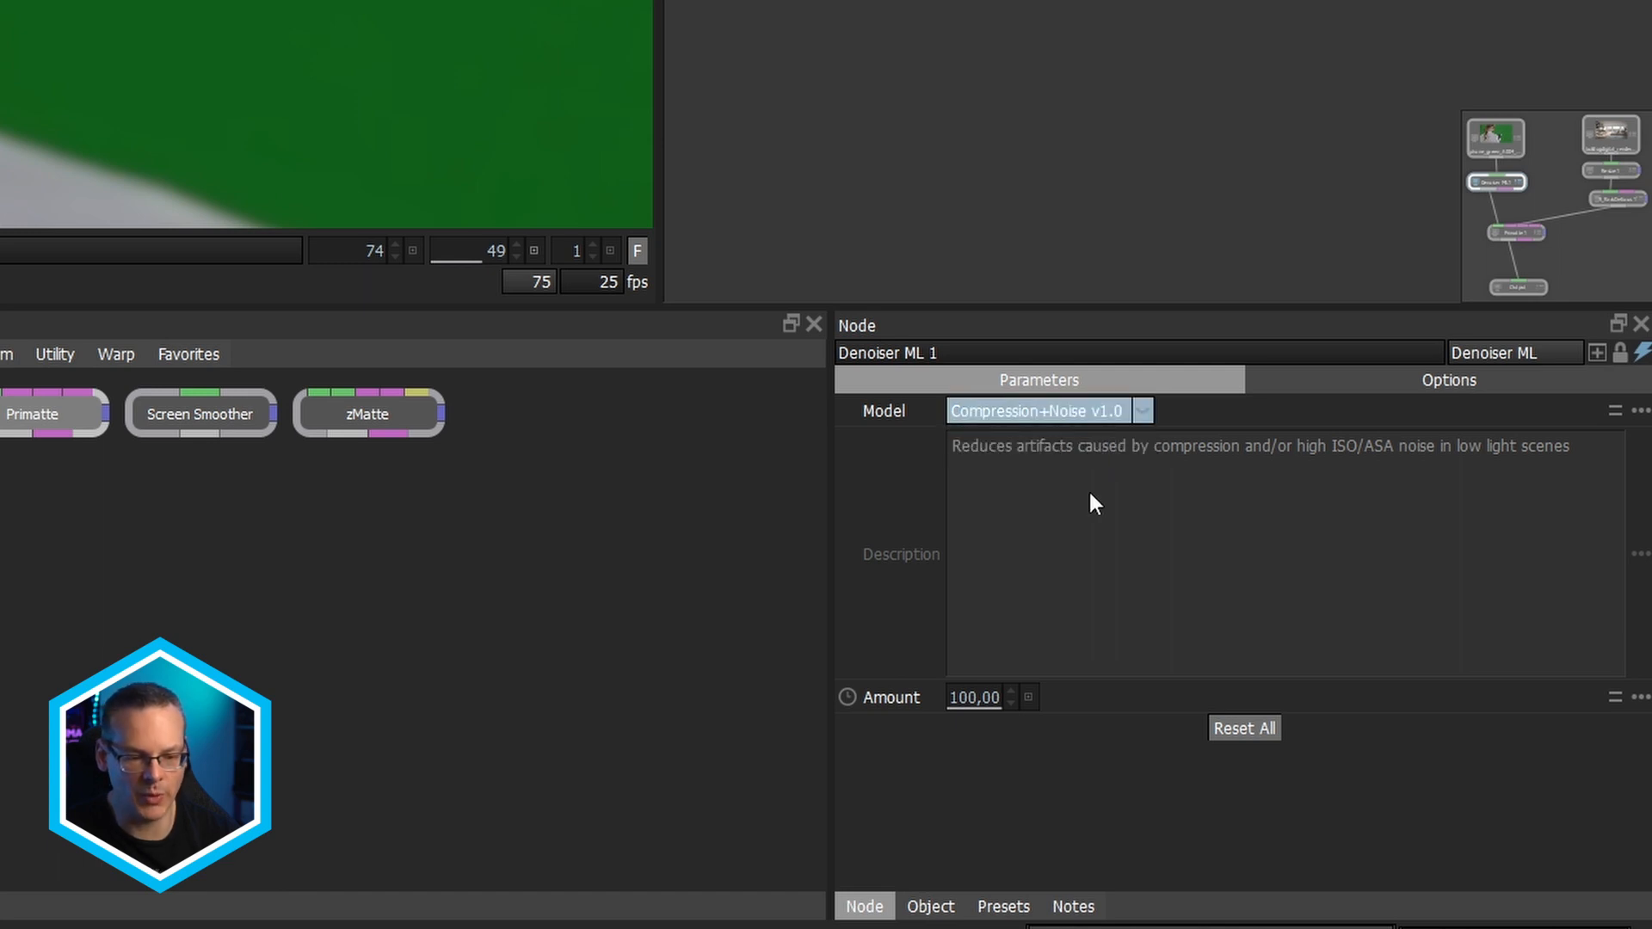
key("Up")
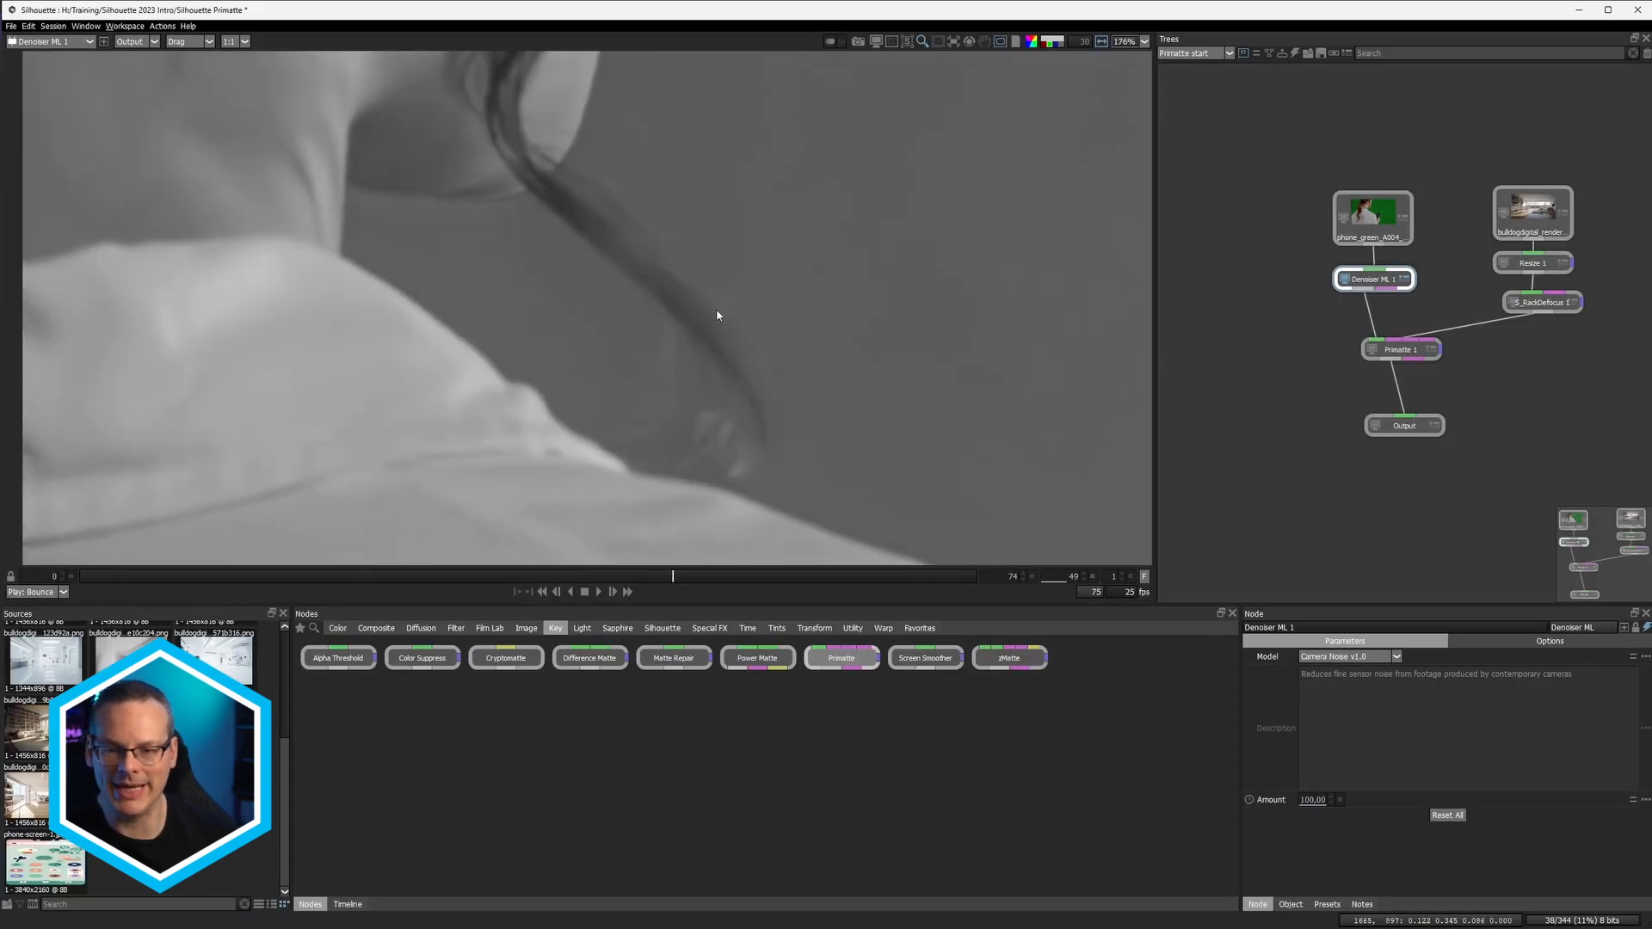
Step: Examine the denoised hair strands below the chin in the greyscale channel view
scroll(716, 308, "up", 3)
left_click_drag(649, 258, 693, 256)
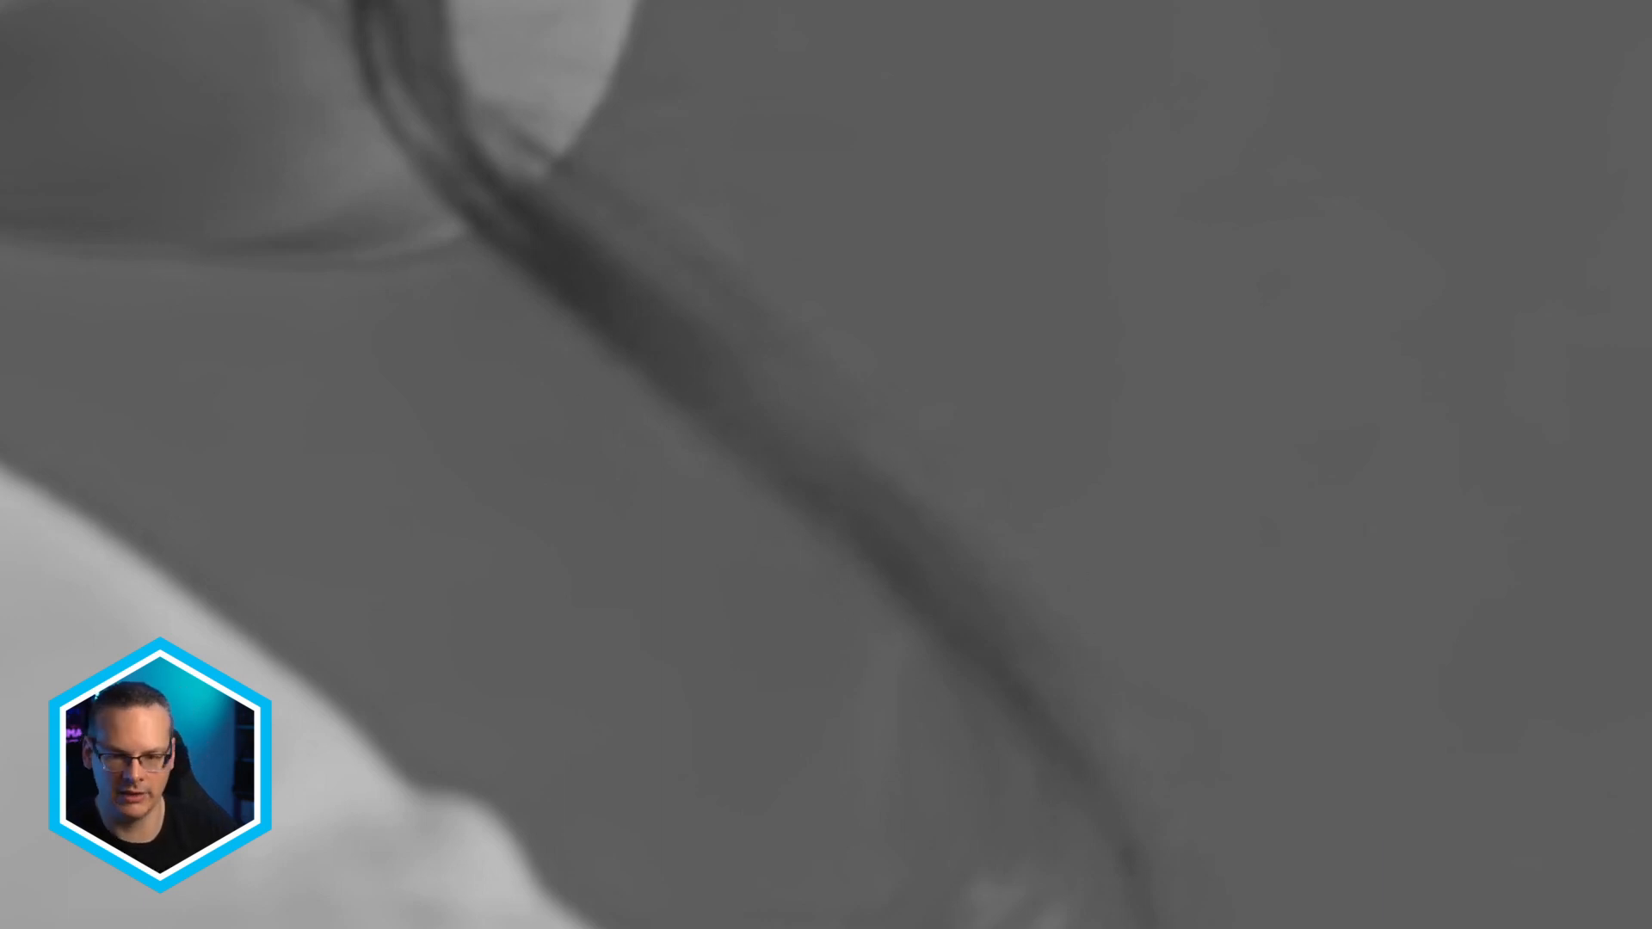
key("a")
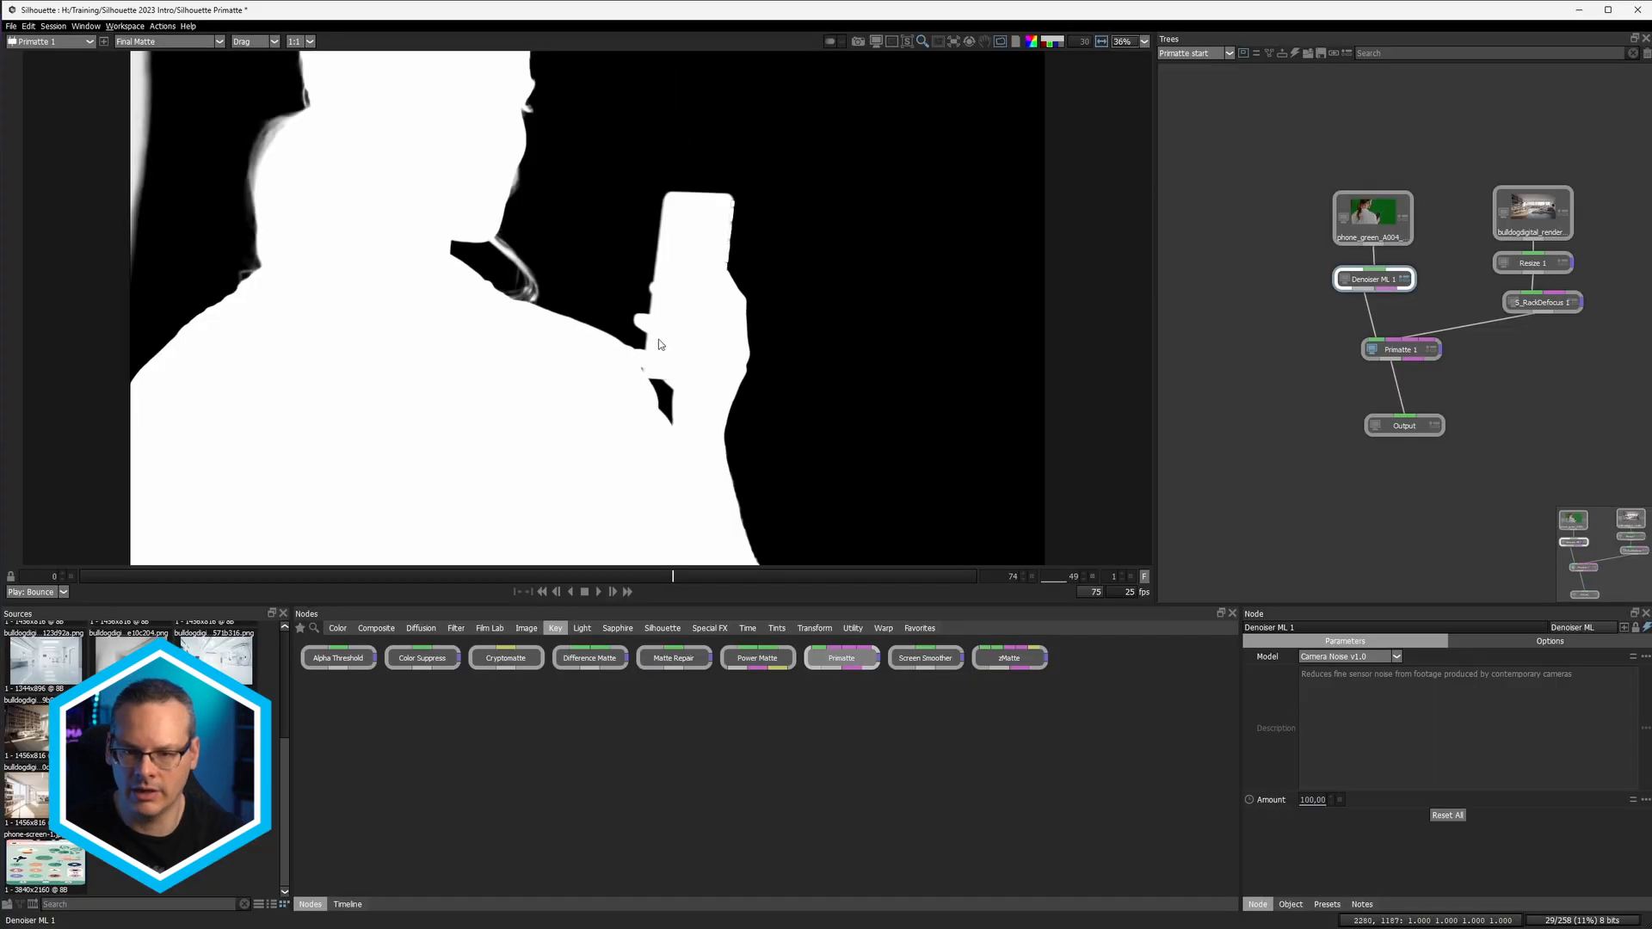
Step: Reopen the Primatte node and play and scrub through the clip to check the Final Matte for holes
left_click(1404, 351)
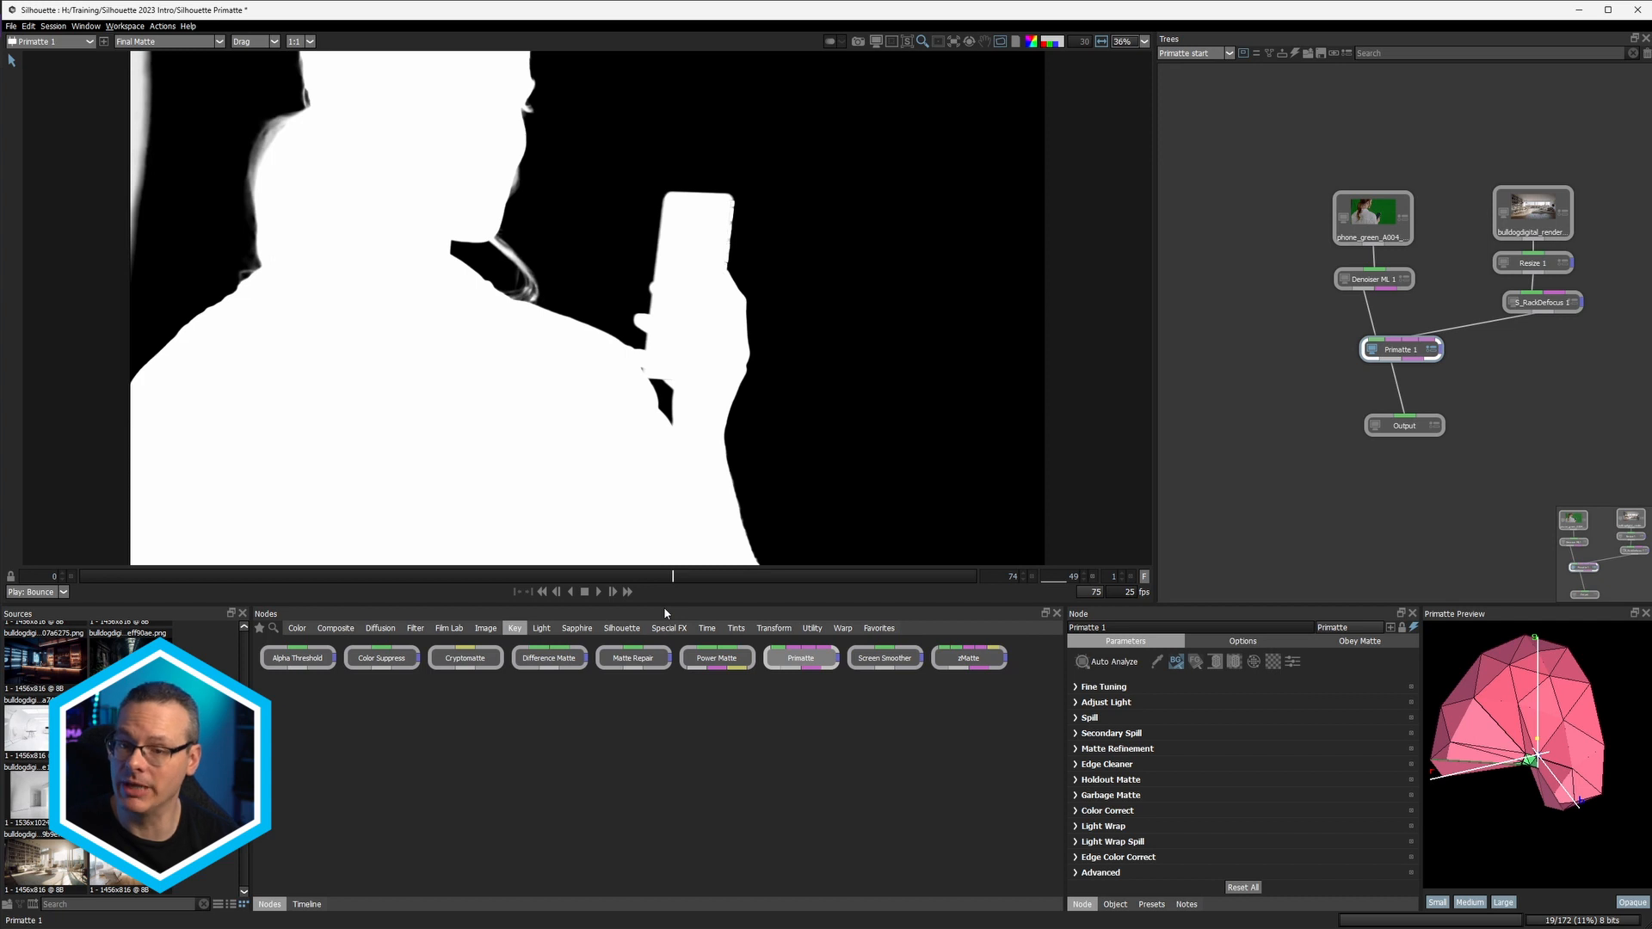
left_click(664, 576)
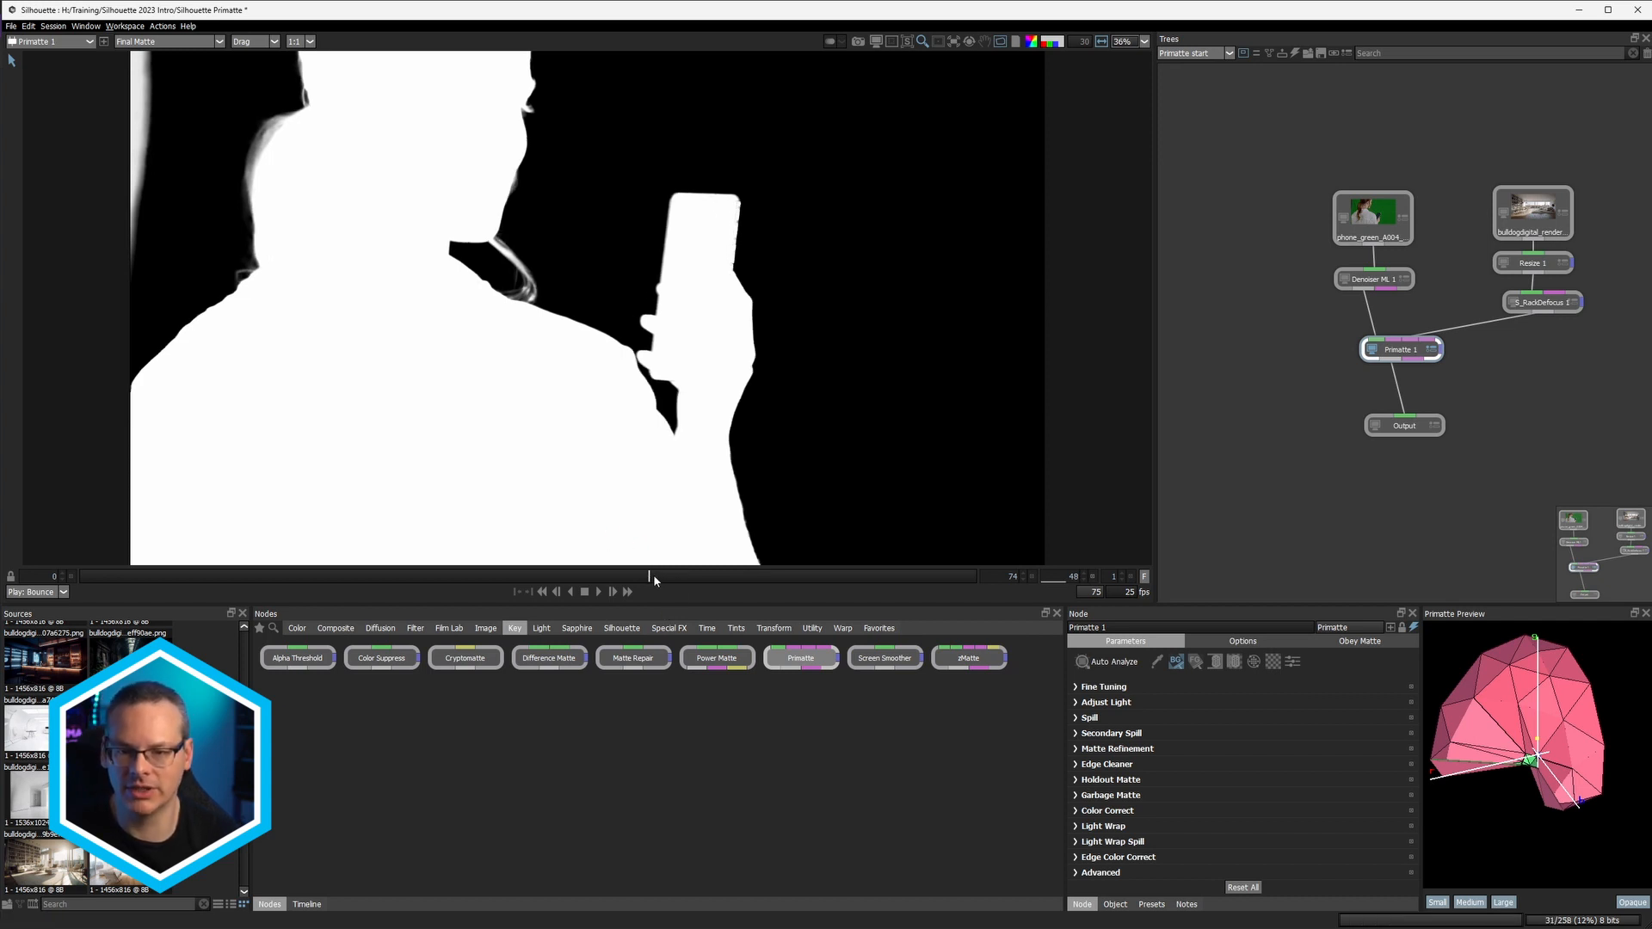
left_click(649, 577)
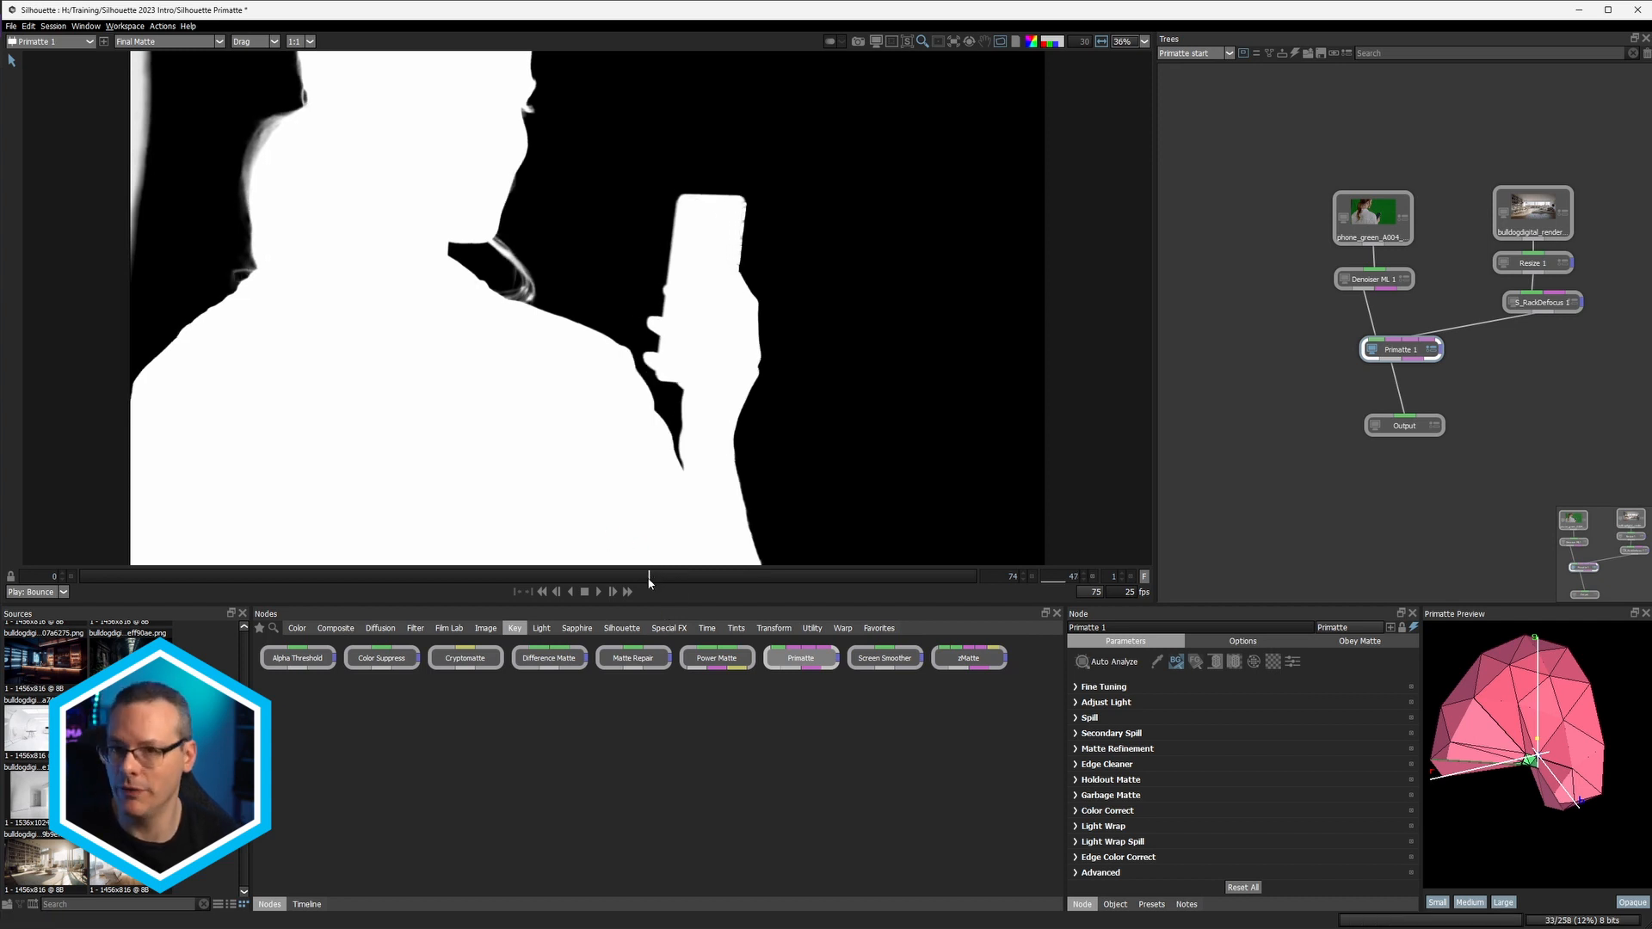
left_click(601, 592)
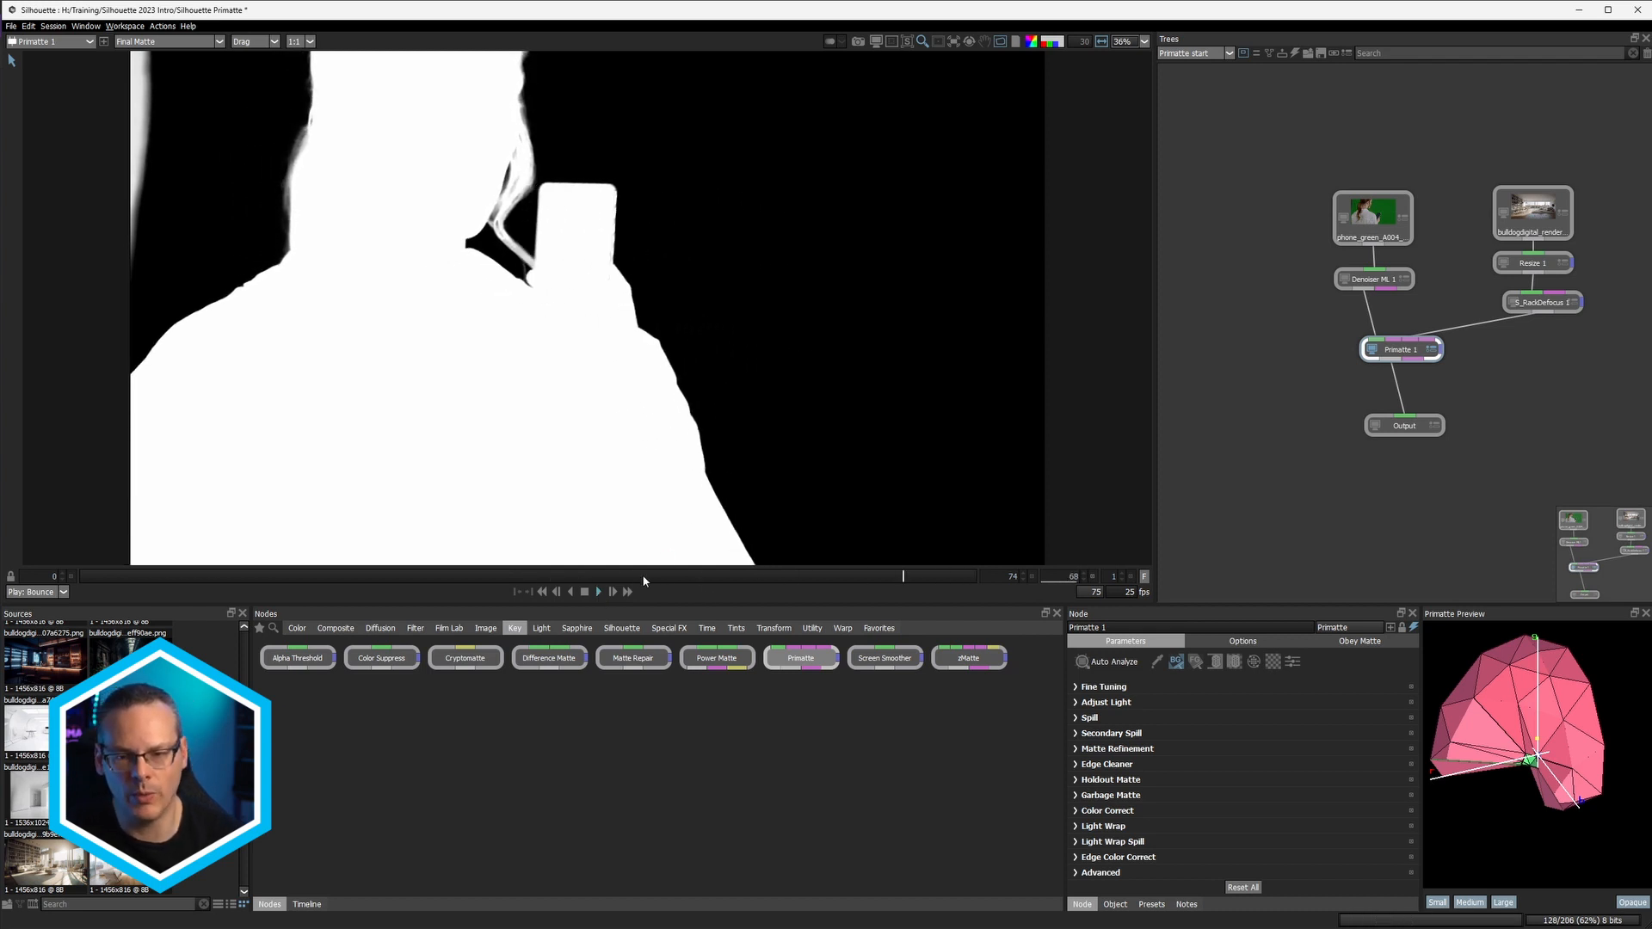
left_click(585, 592)
left_click(587, 575)
left_click_drag(588, 575, 218, 593)
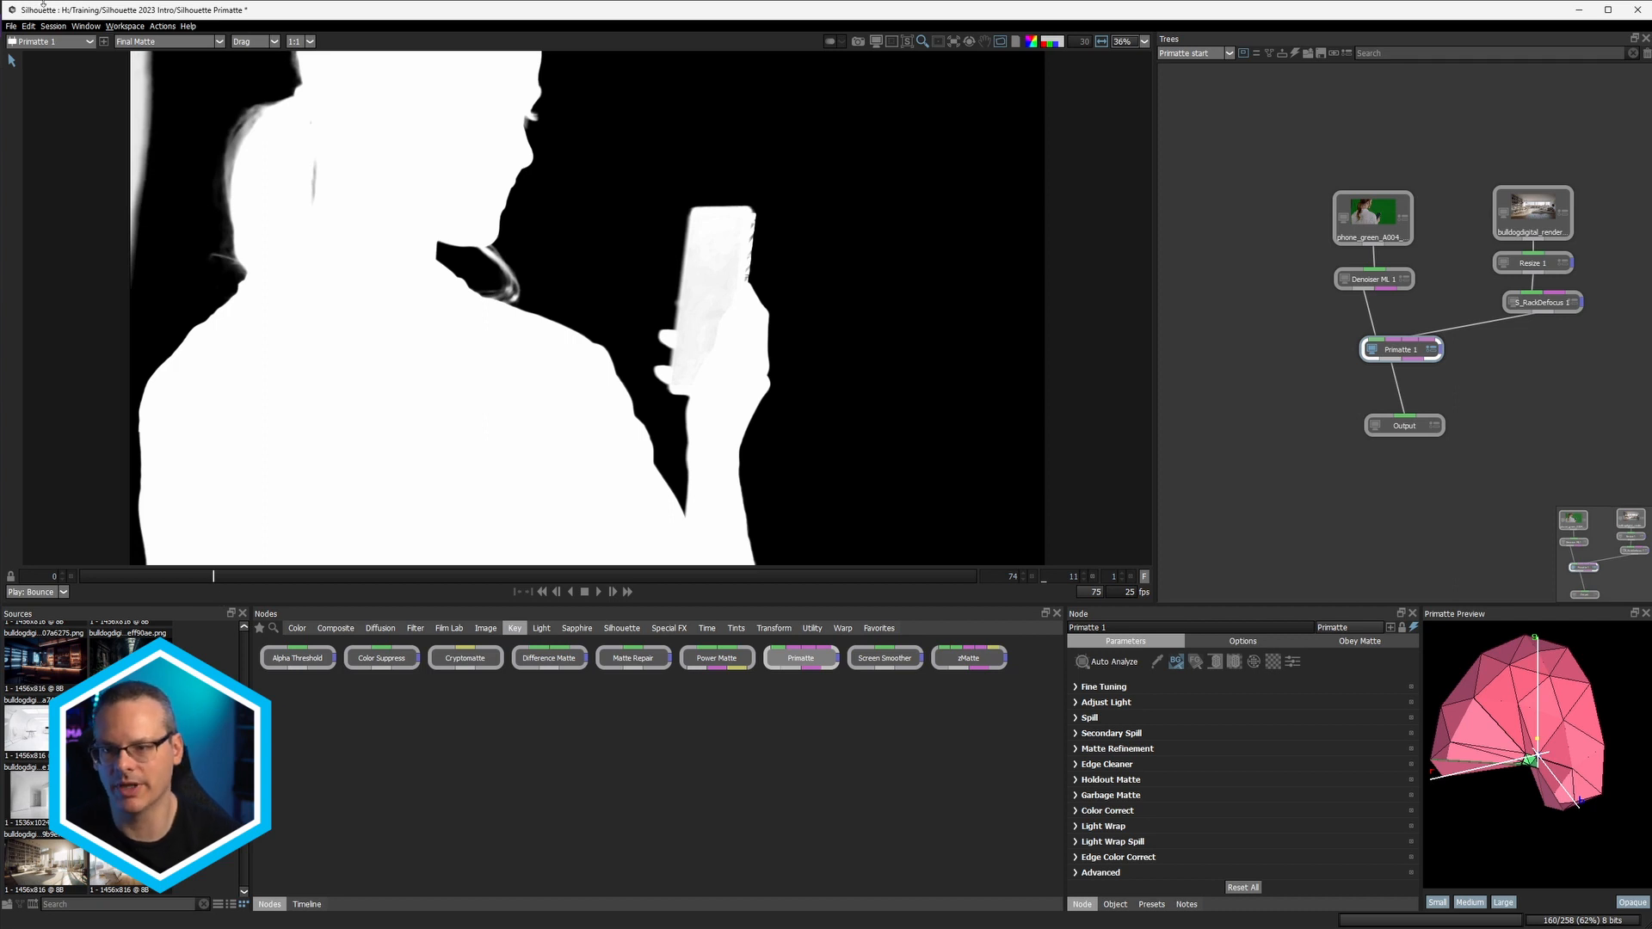
Step: Compare the Final Key, Final Composite and alpha views at different frames, stopping at frame 42 on the phone's matte
left_click(171, 42)
left_click(170, 59)
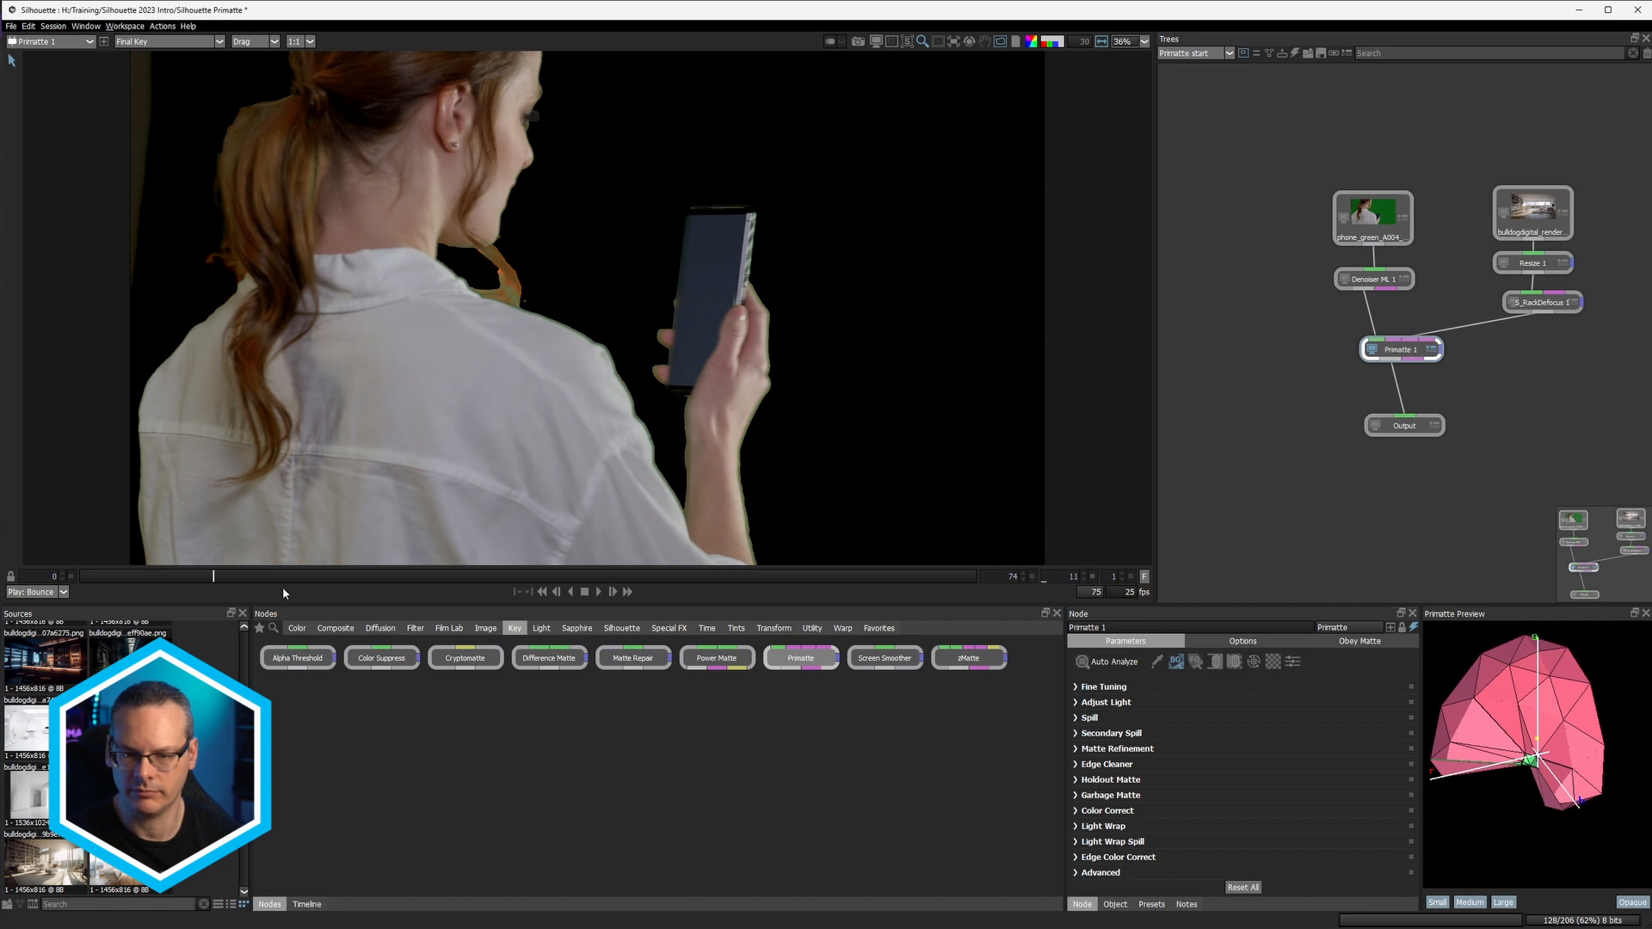
left_click_drag(213, 576, 609, 590)
left_click(610, 591)
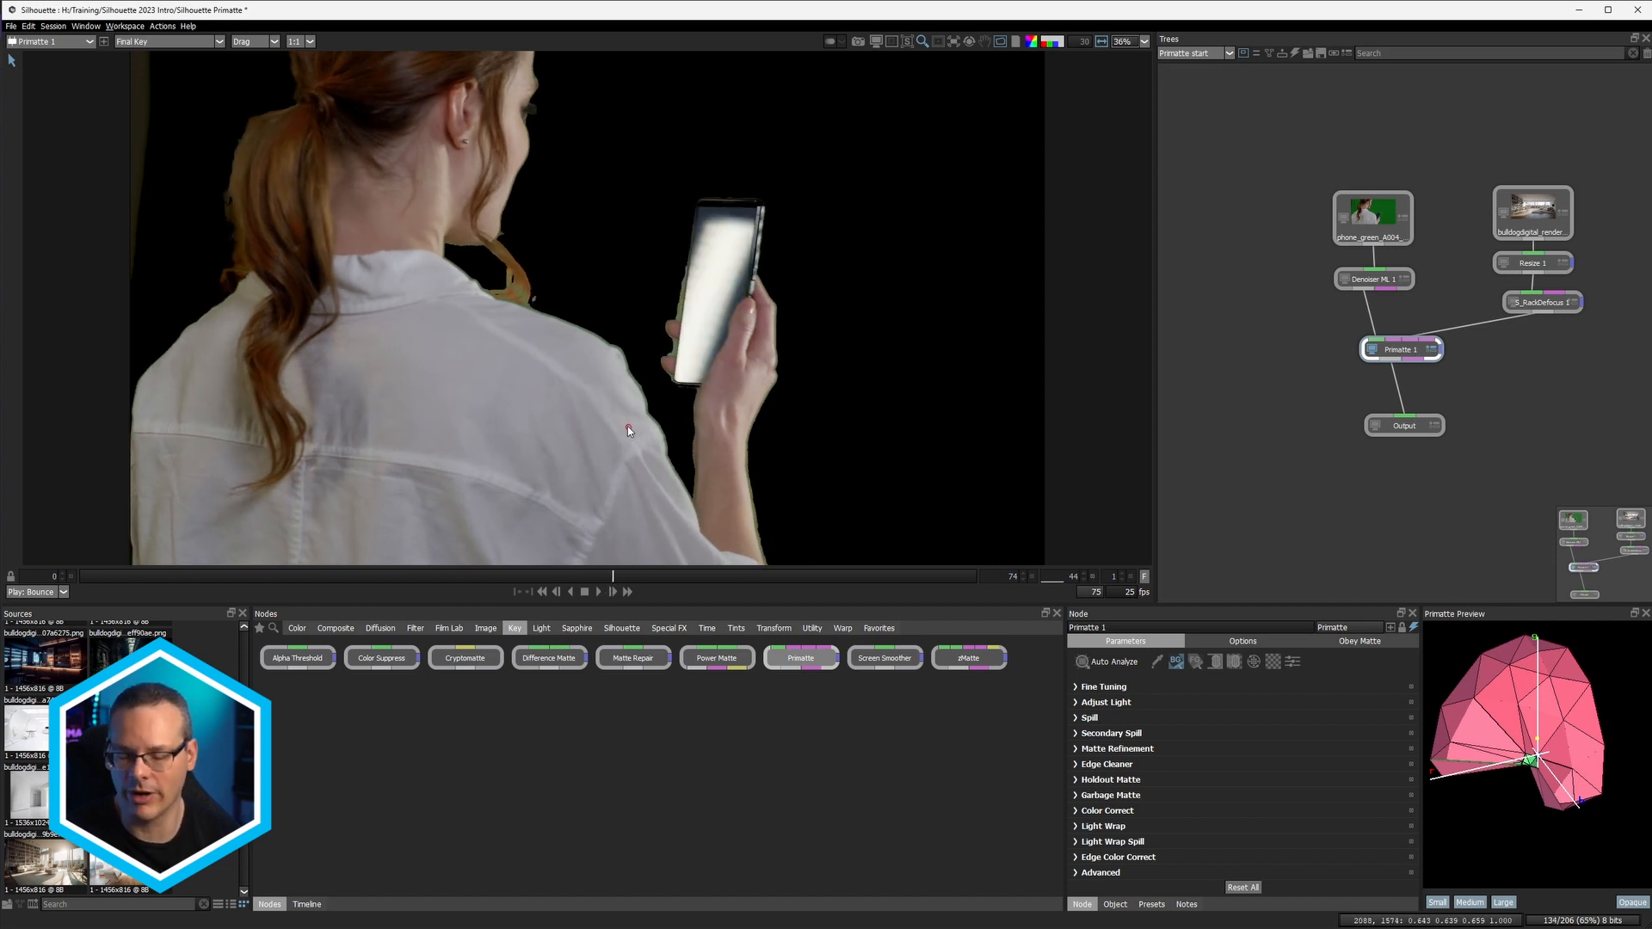
key("2")
key("a")
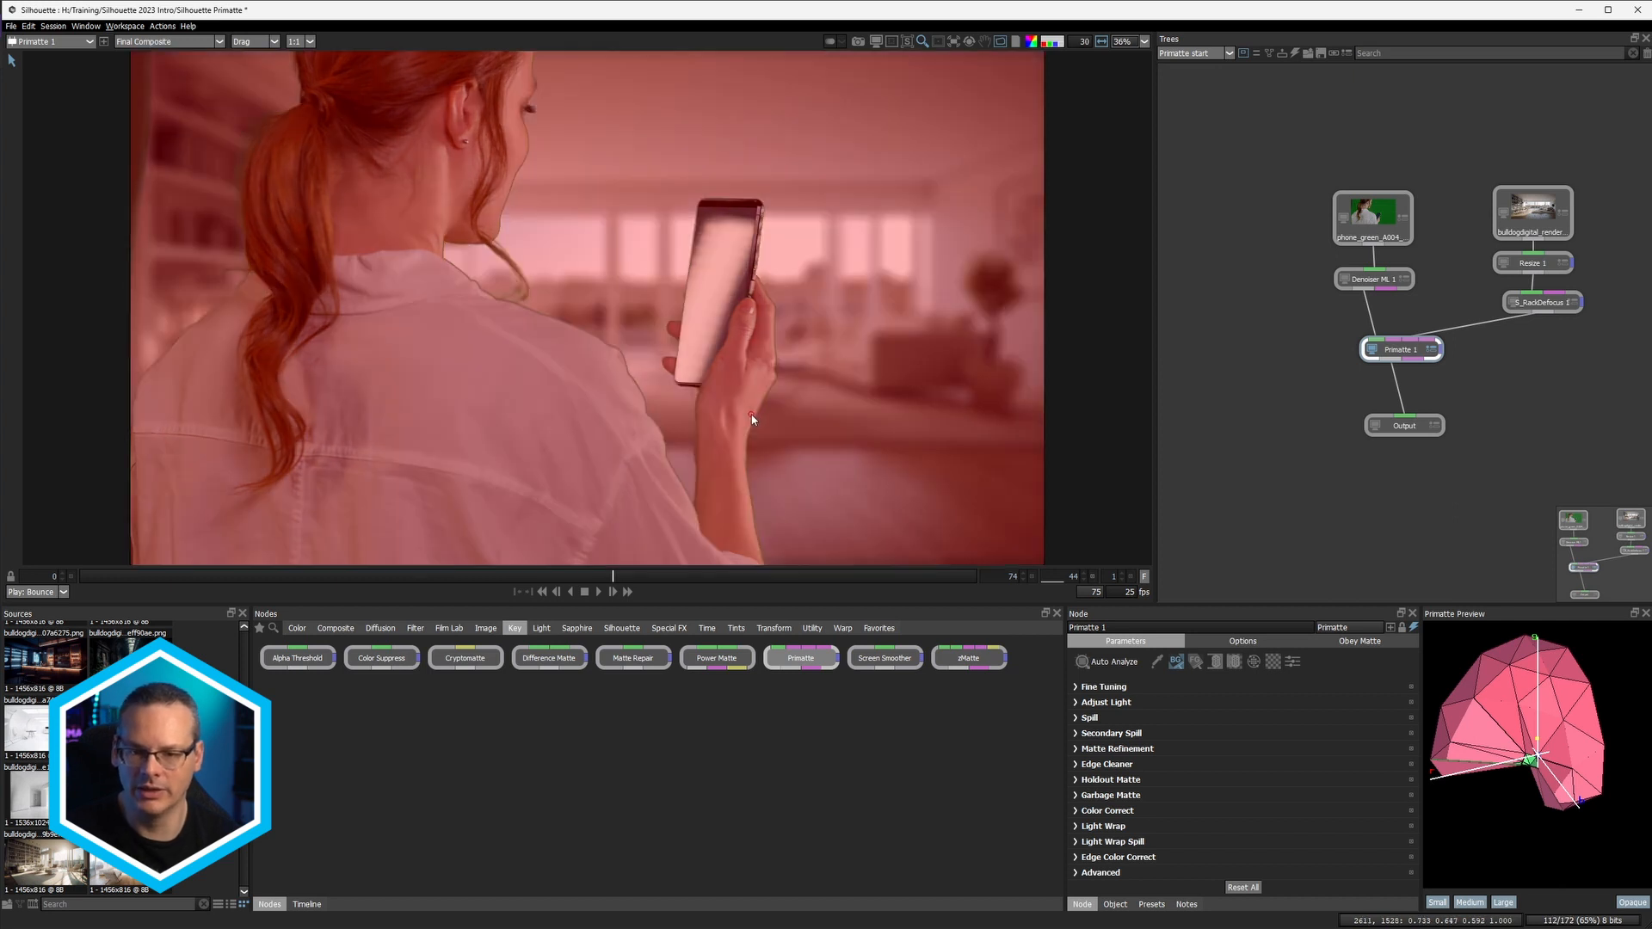
key("1")
left_click_drag(612, 581, 589, 579)
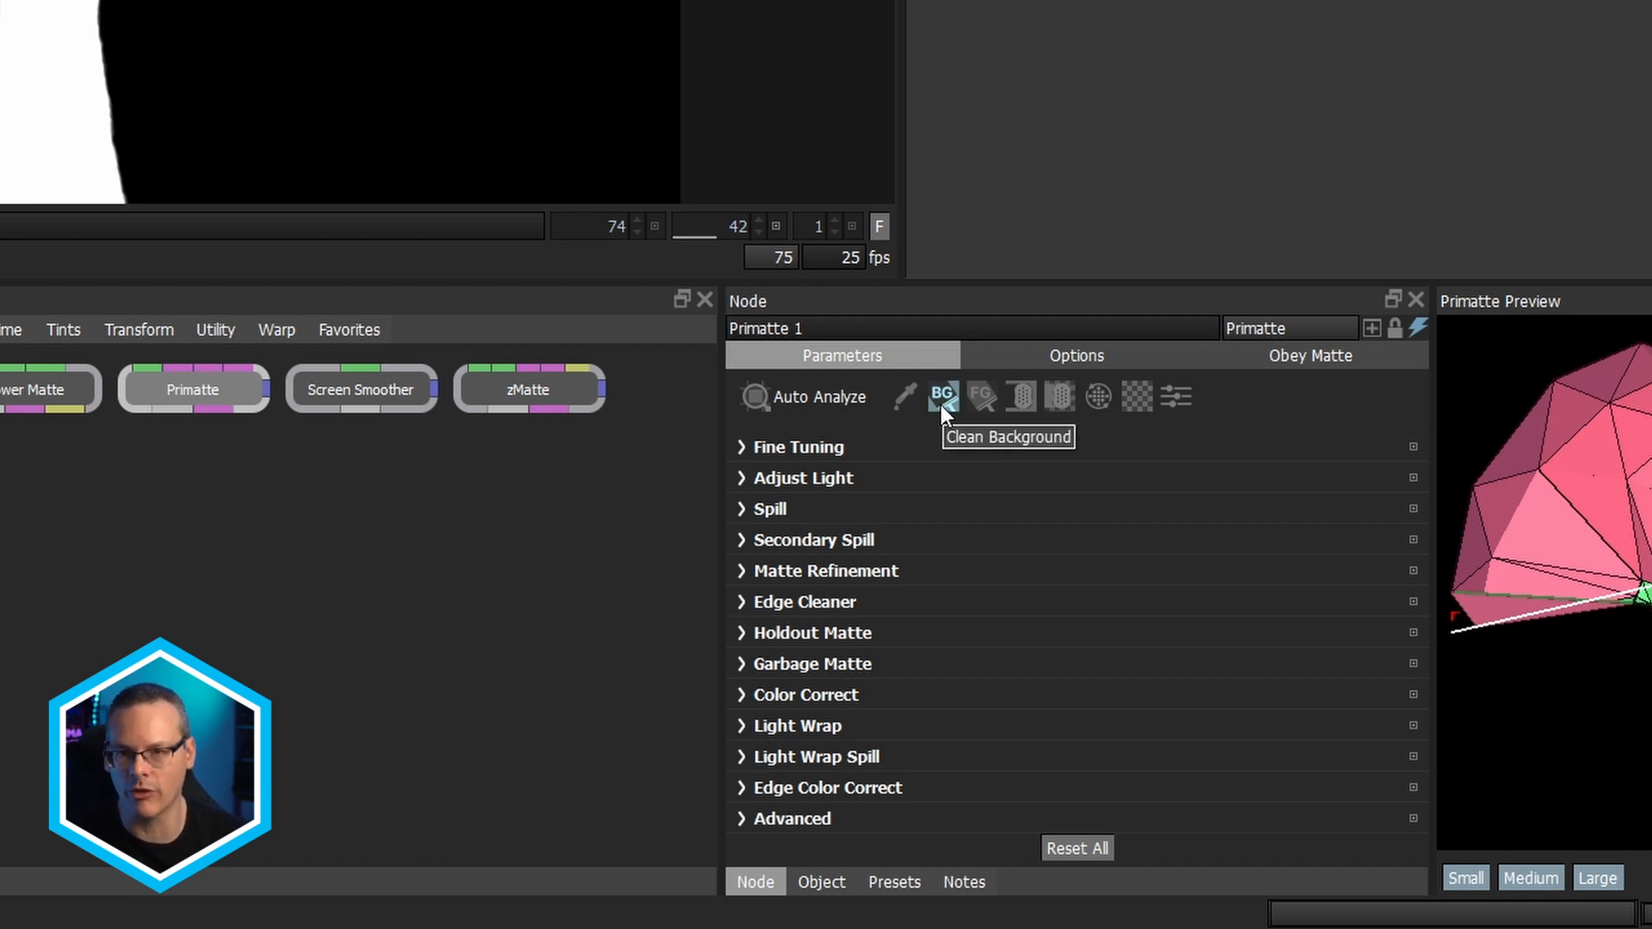
Step: Fill the grey areas of the phone screen in the matte with the Matte Sponge and check other frames
left_click(942, 401)
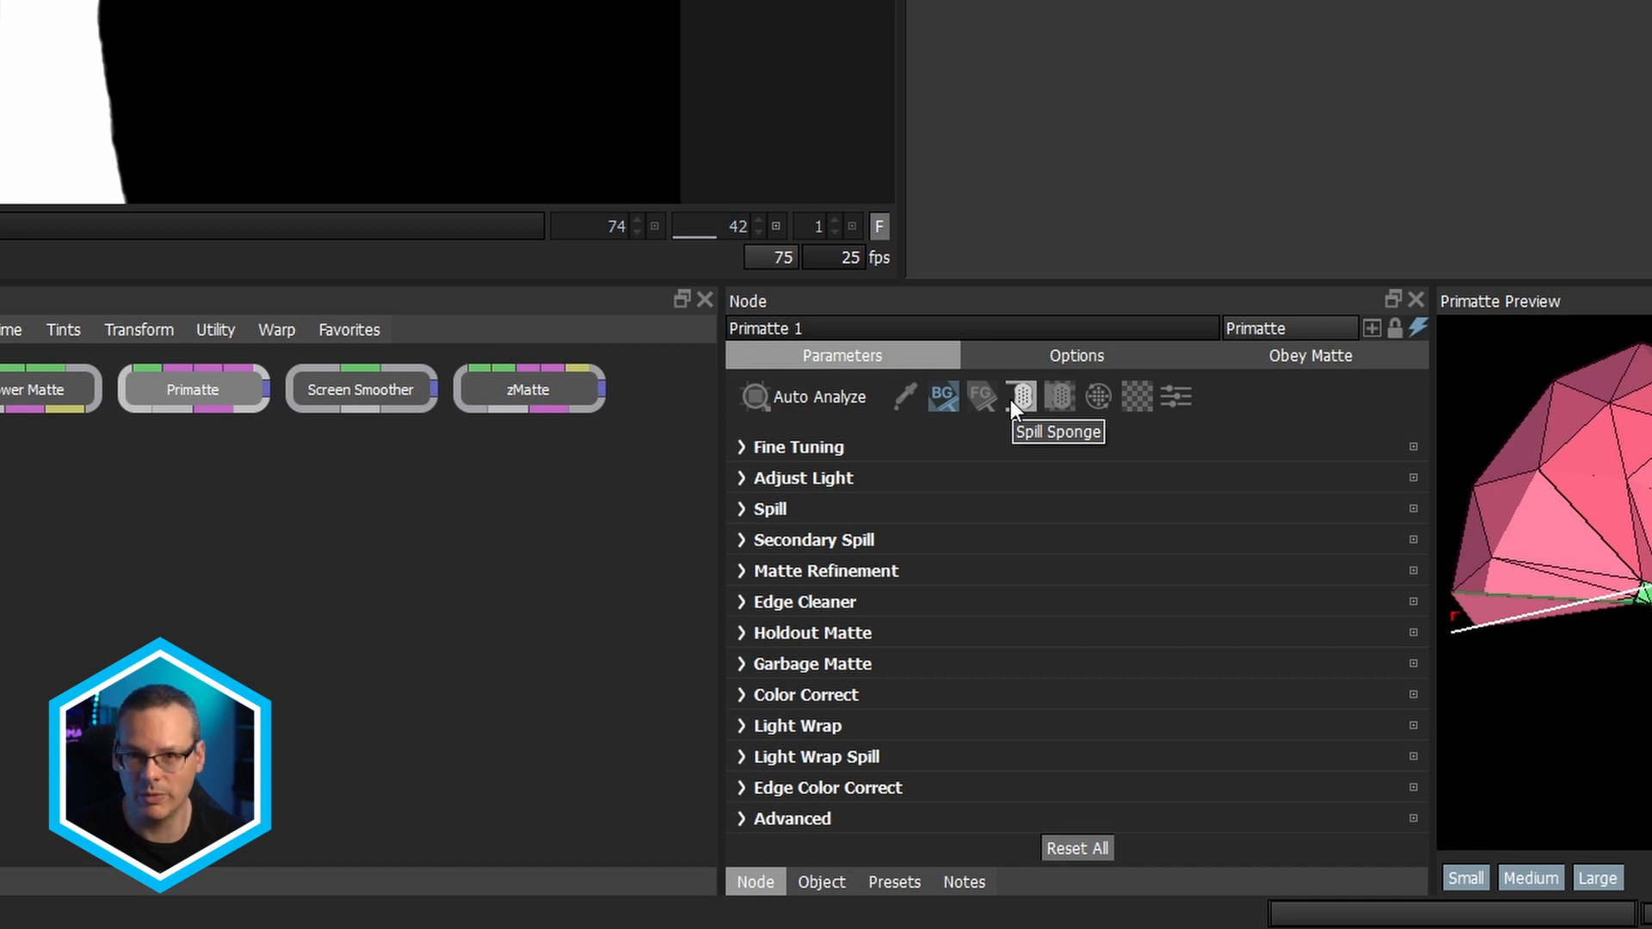
left_click(1069, 394)
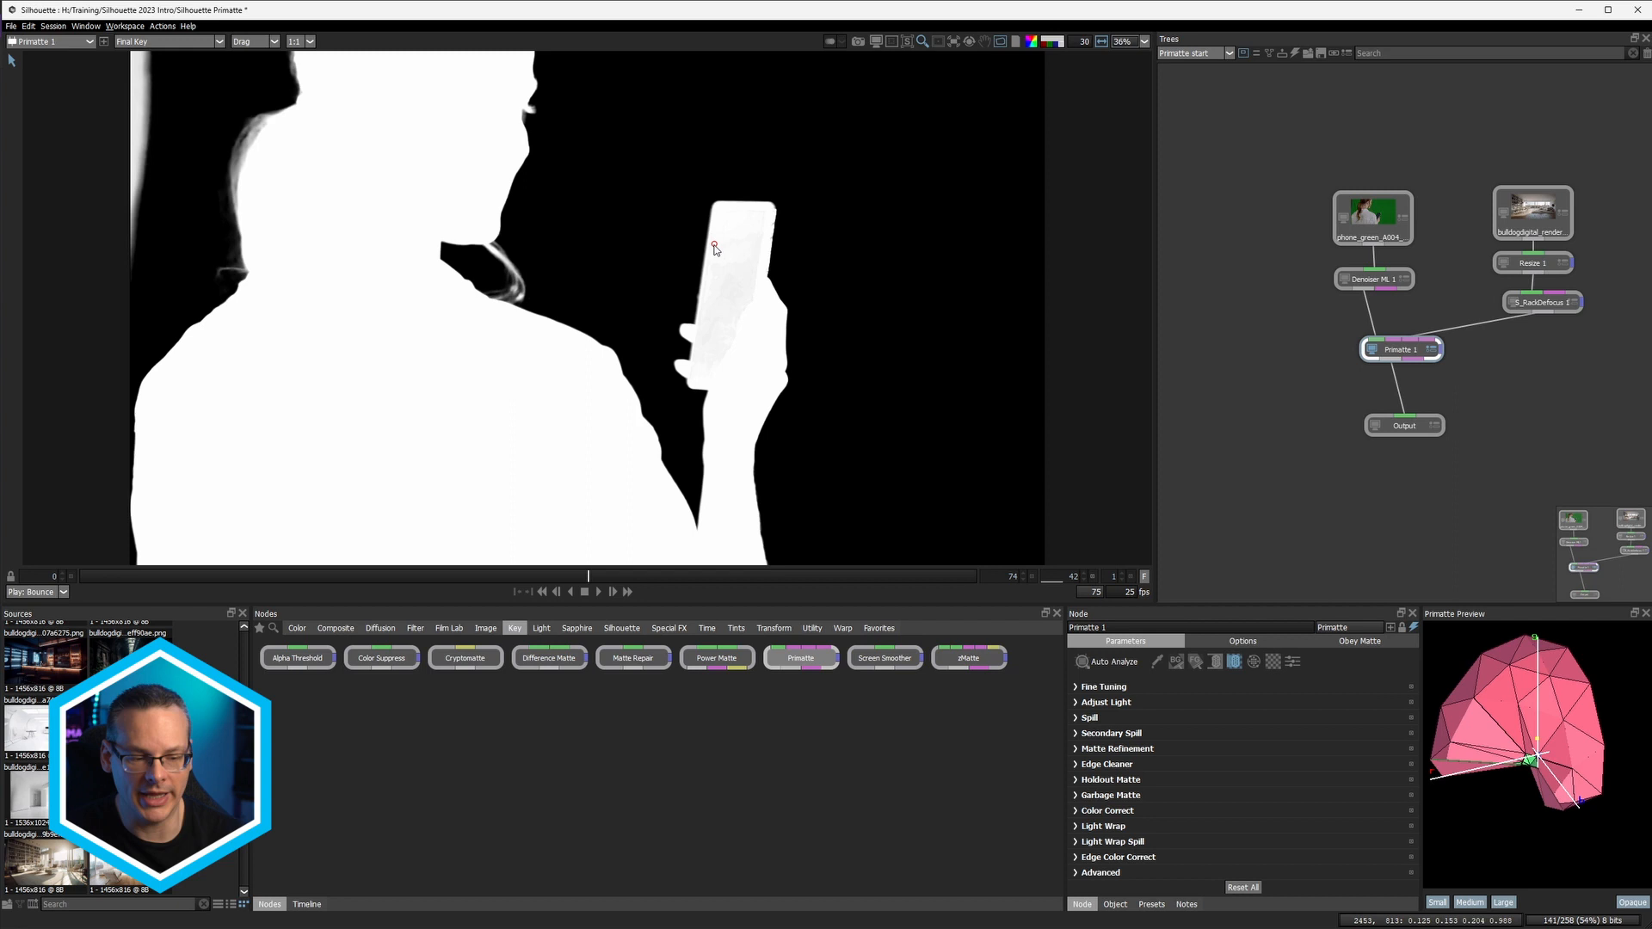
left_click_drag(741, 241, 714, 359)
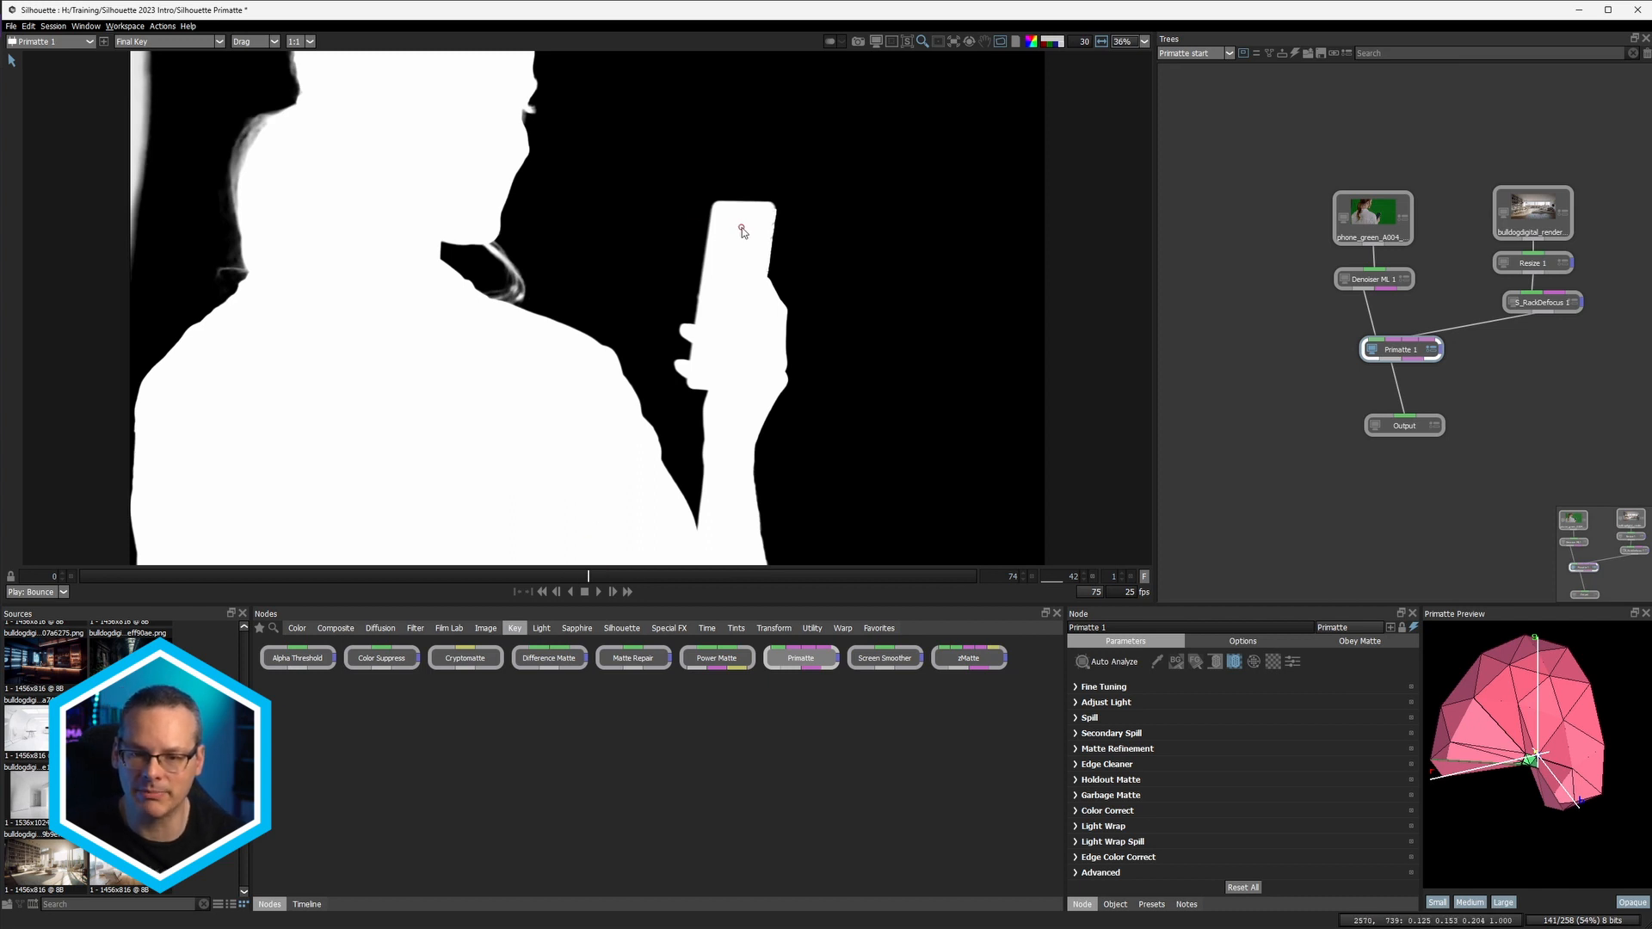
left_click_drag(736, 231, 729, 260)
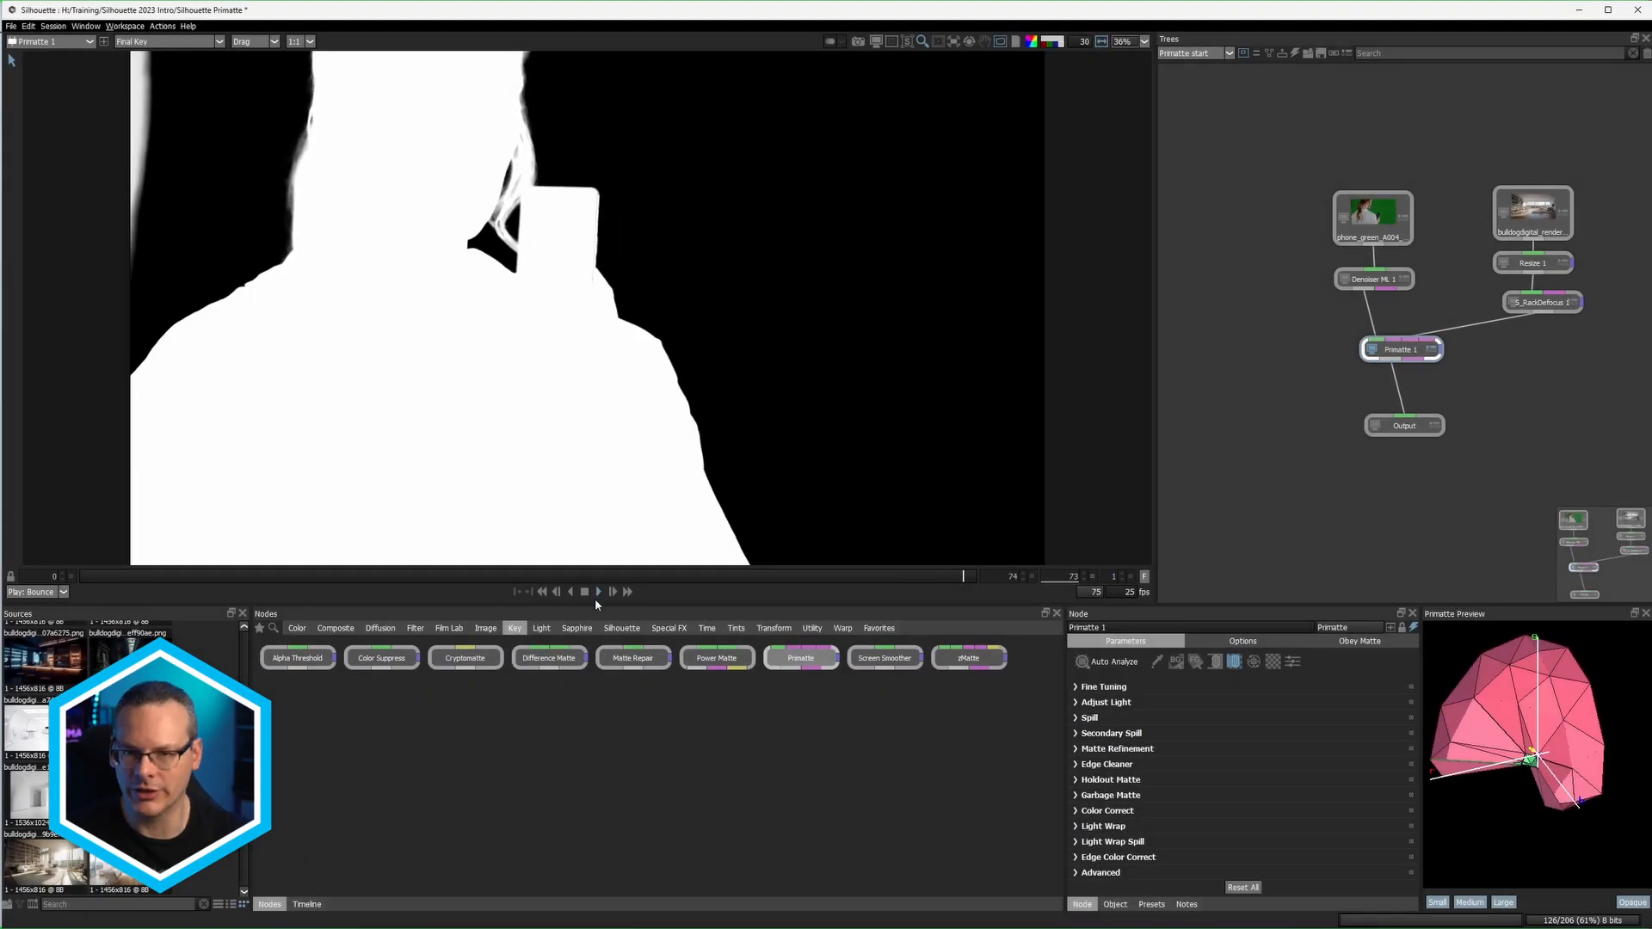
left_click(595, 598)
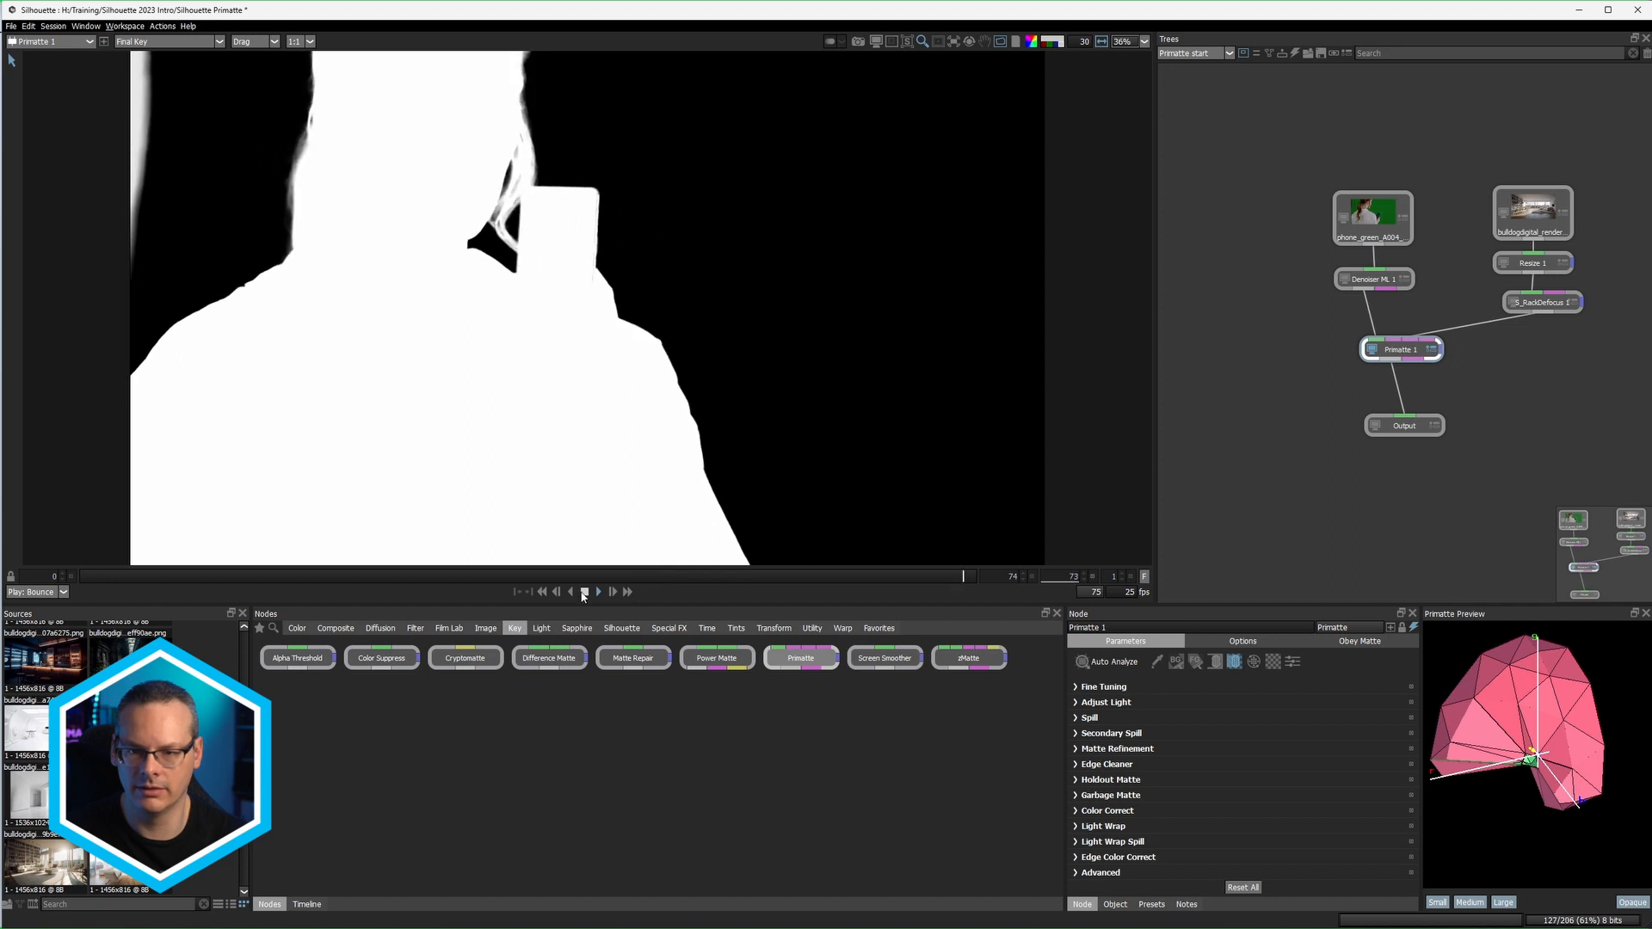
left_click_drag(543, 575, 576, 574)
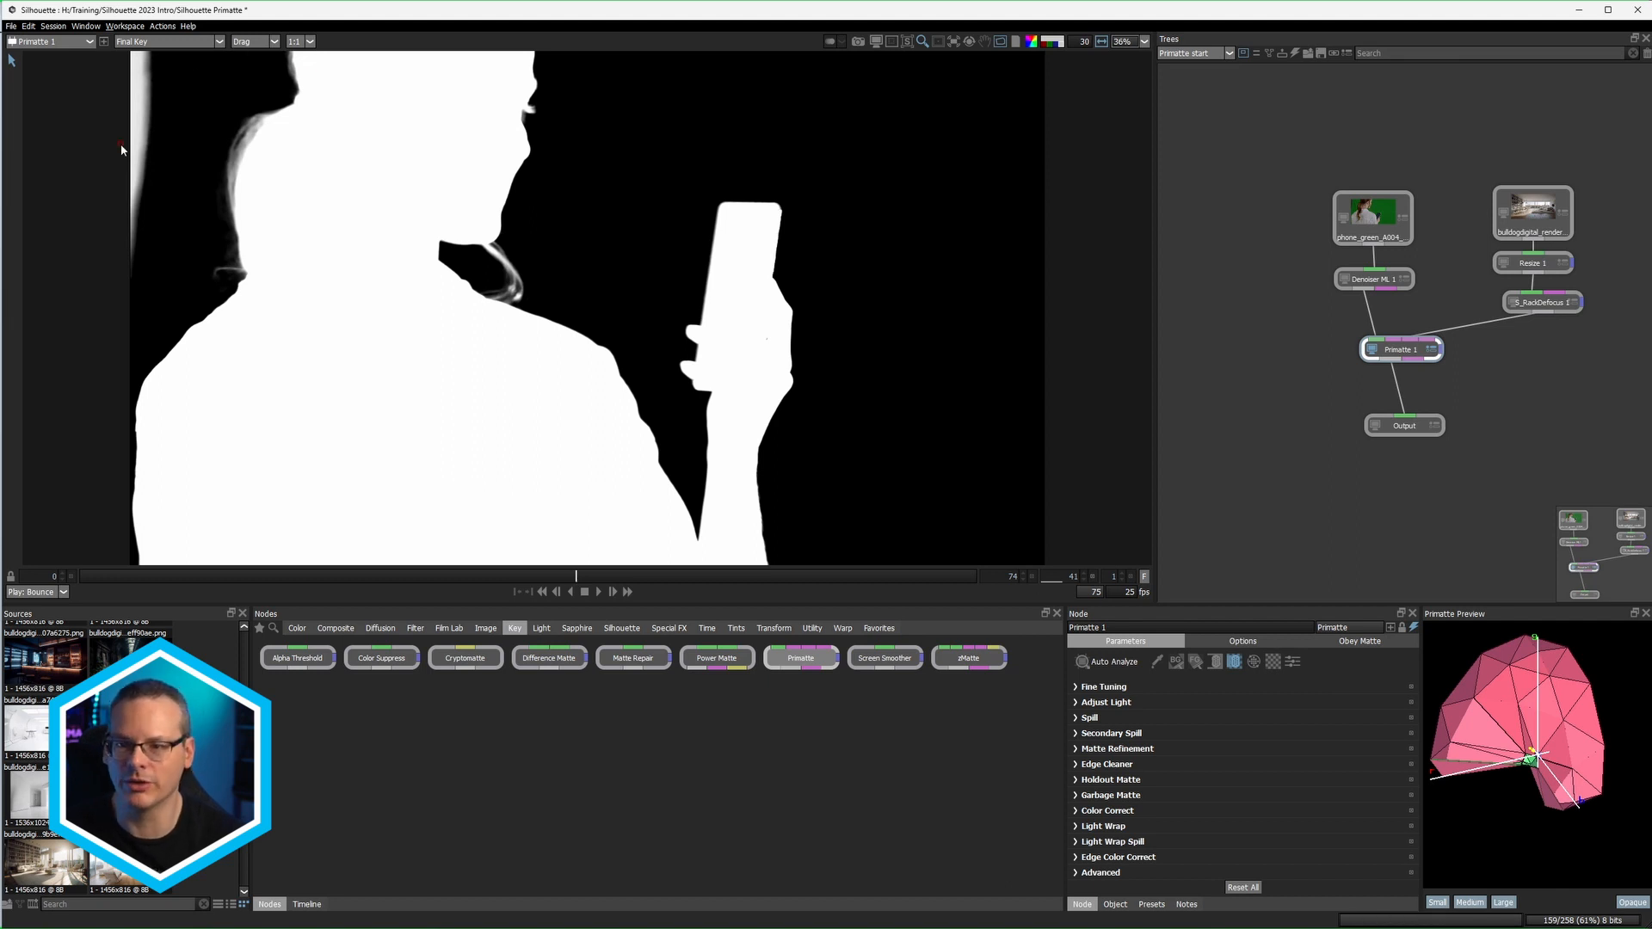
Step: Show the Final Composite in the viewer, play the clip briefly and scrub to frame 35
left_click(164, 41)
left_click(167, 72)
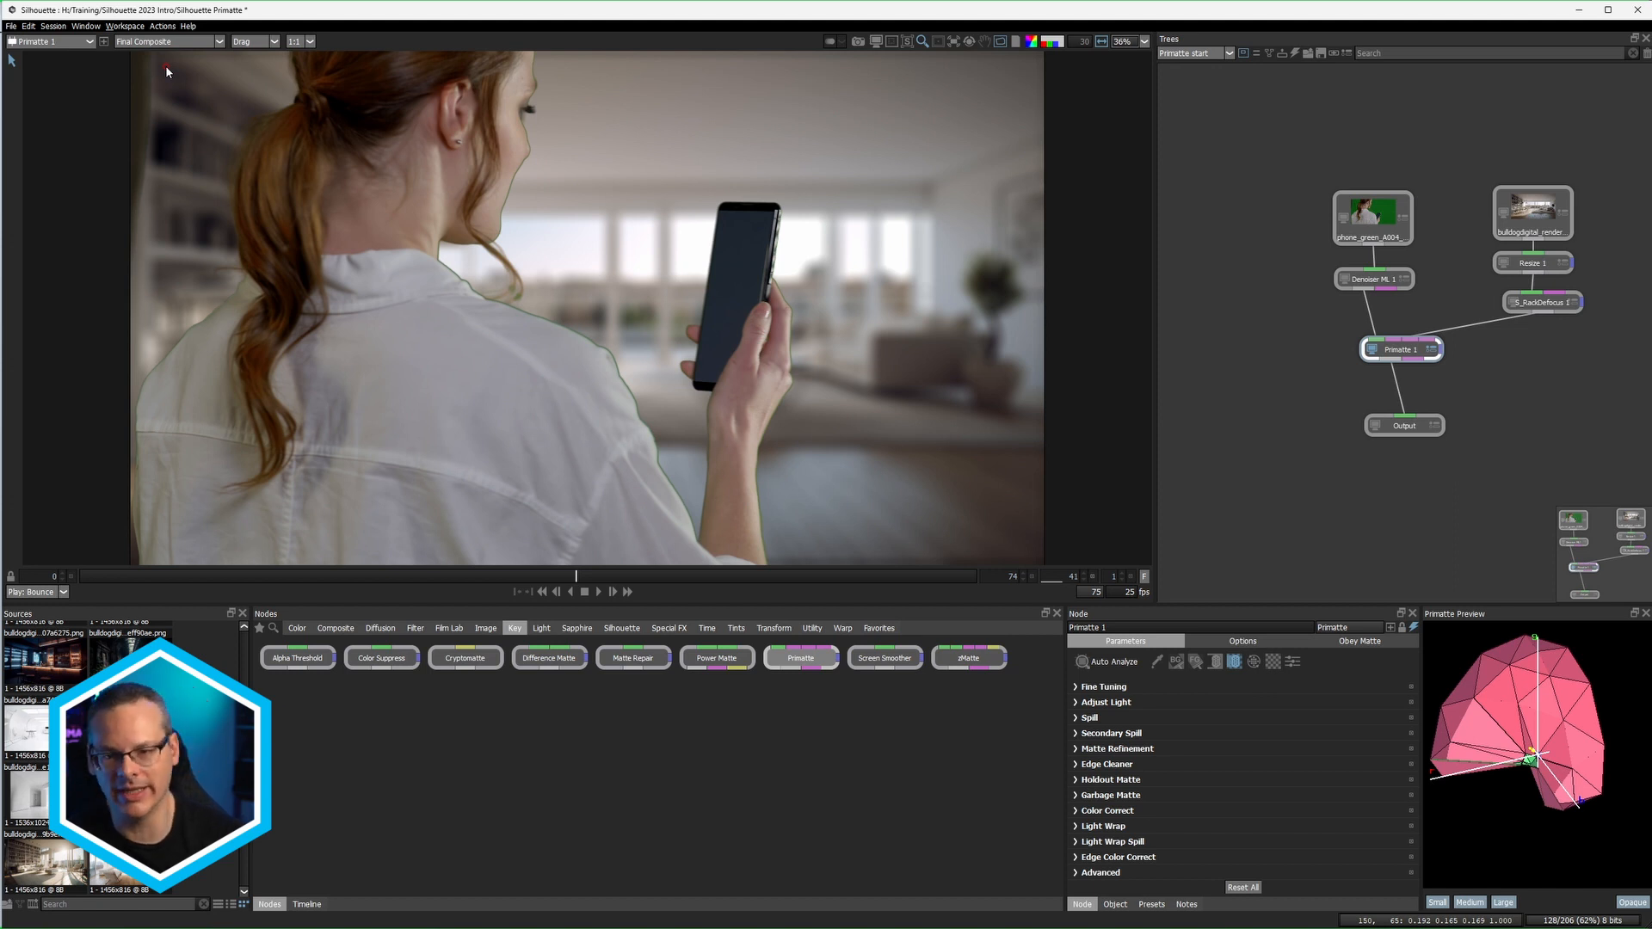
left_click(598, 592)
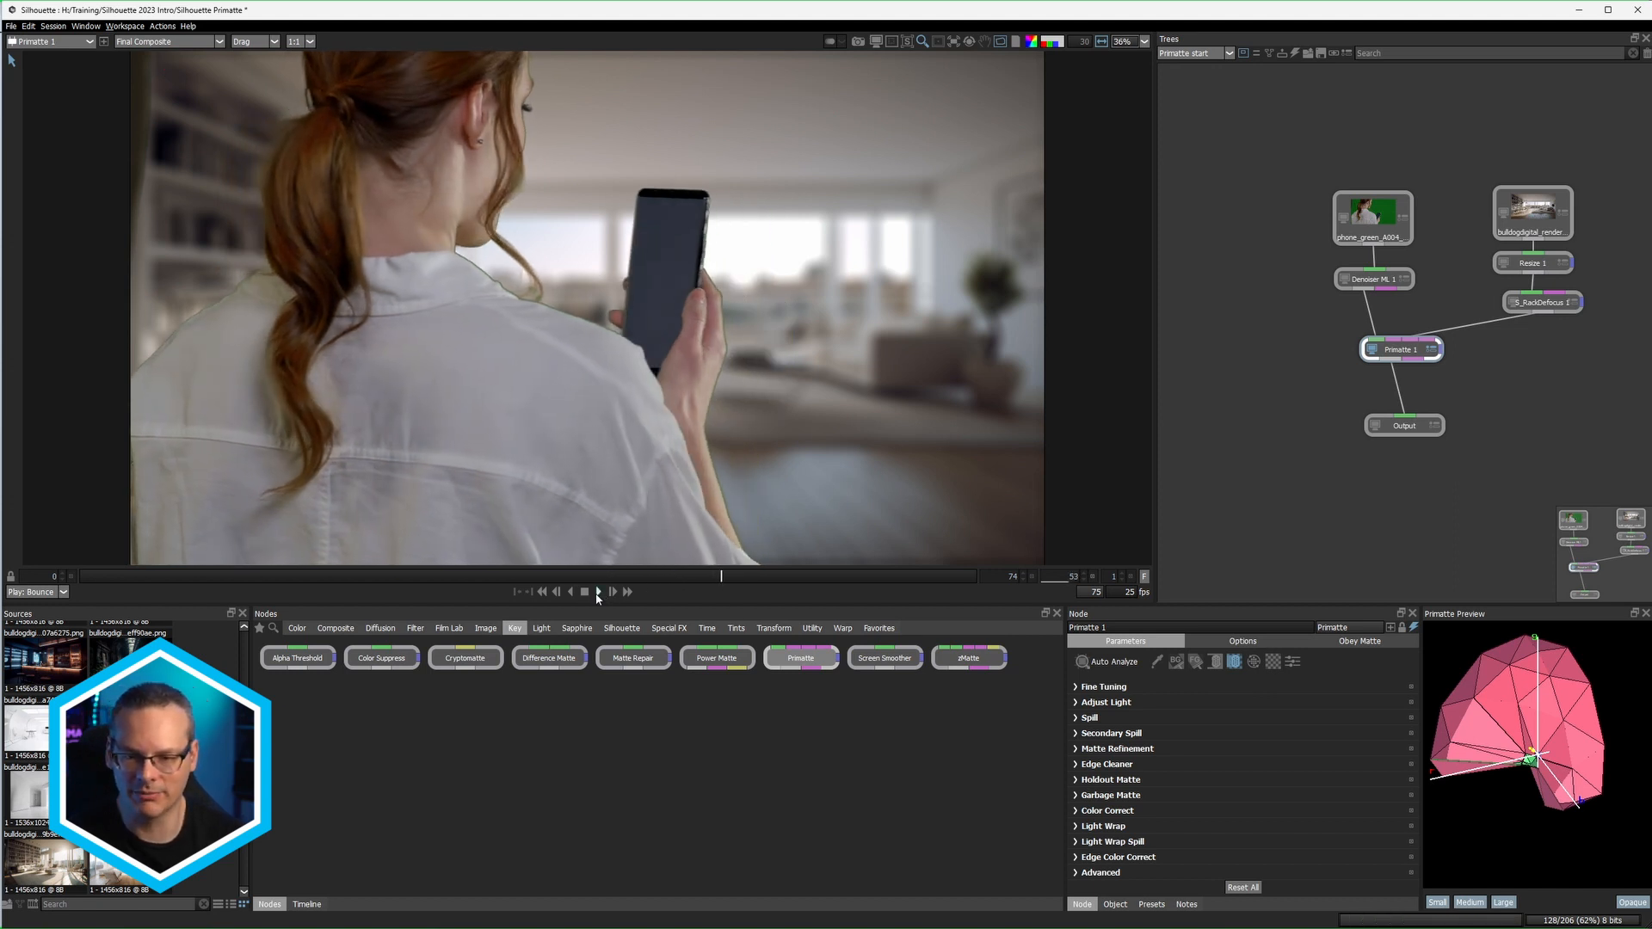
left_click(586, 592)
left_click_drag(572, 576, 505, 581)
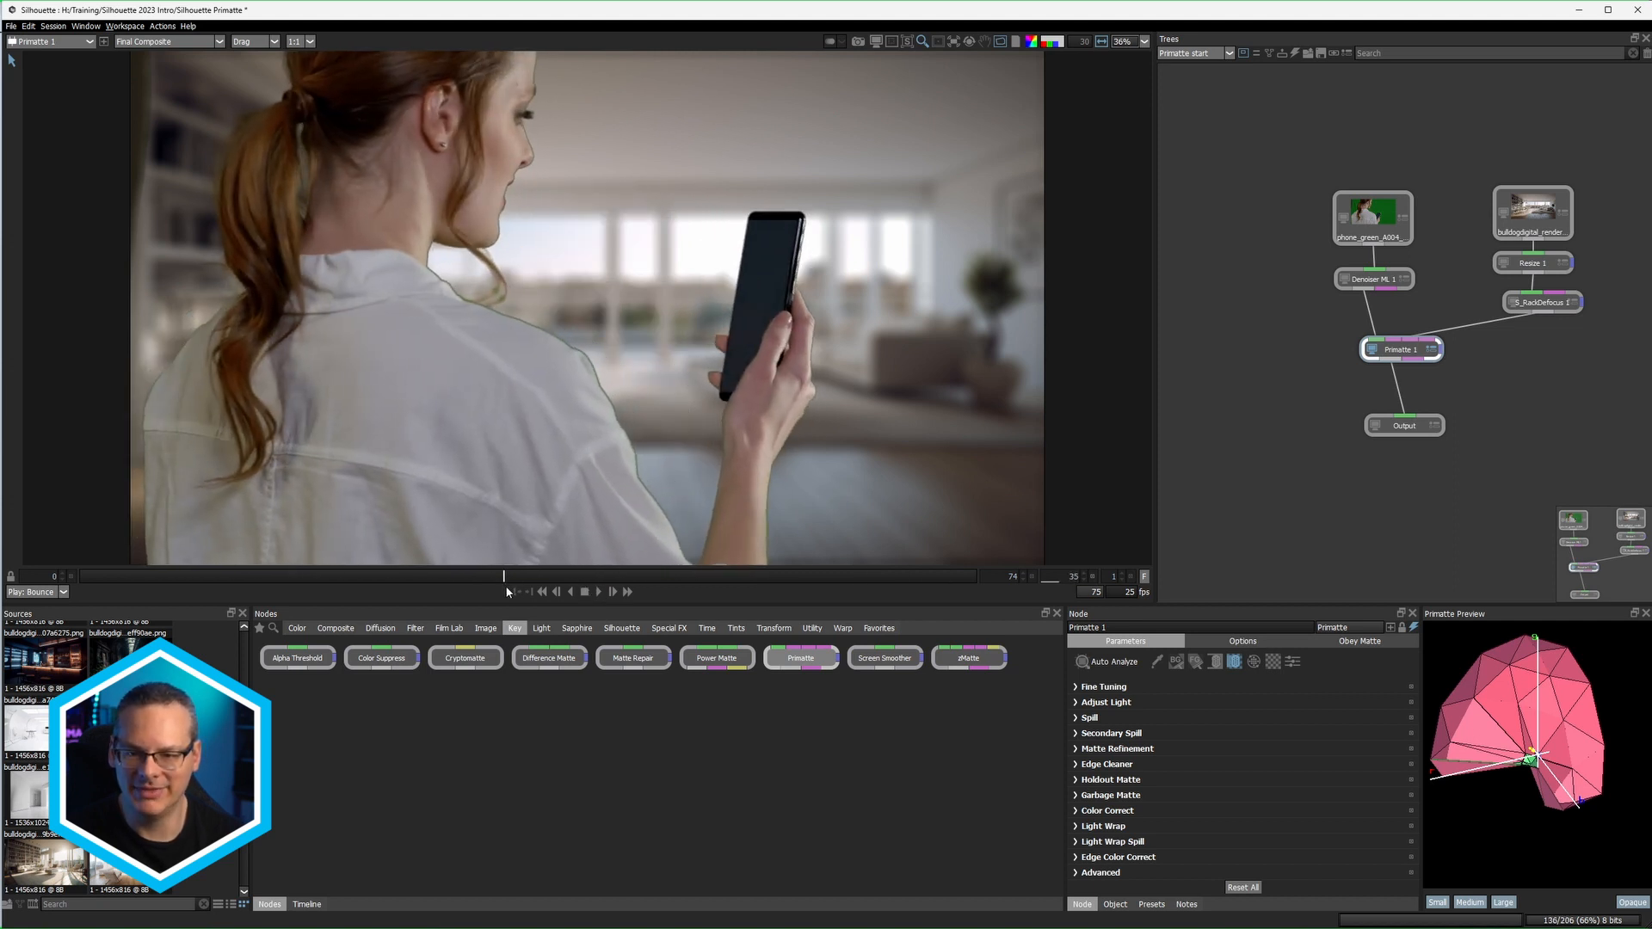
Step: Examine the edges of the shoulder, loose hair strand, chin and face for green spill in the composite
scroll(564, 340, "up", 3)
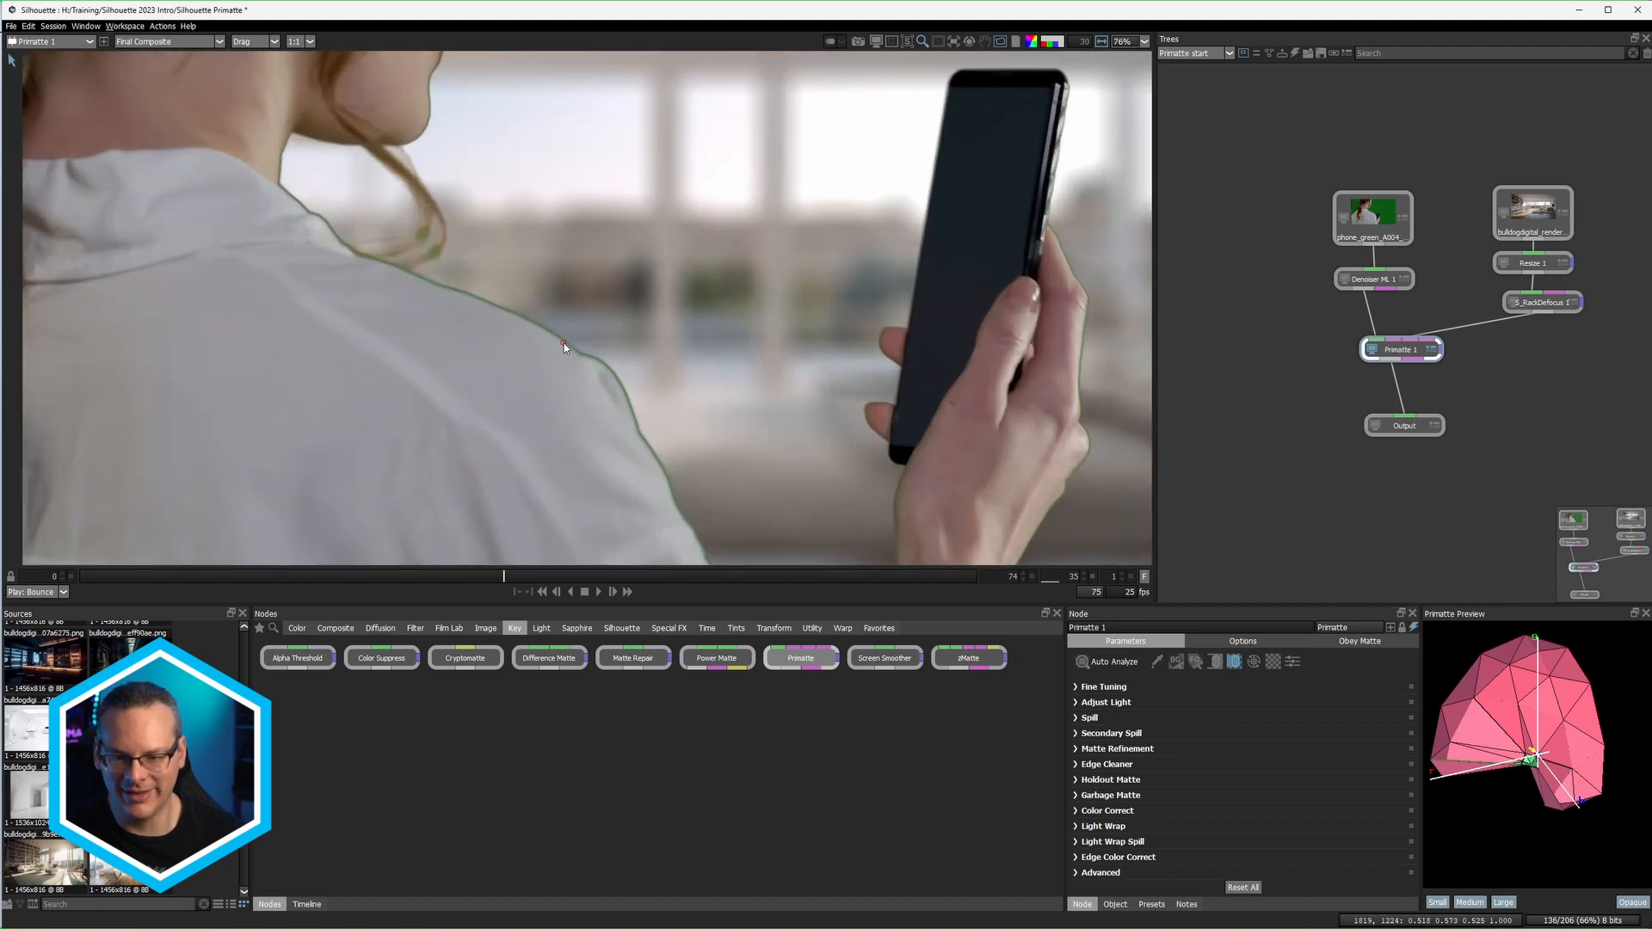
scroll(439, 301, "up", 3)
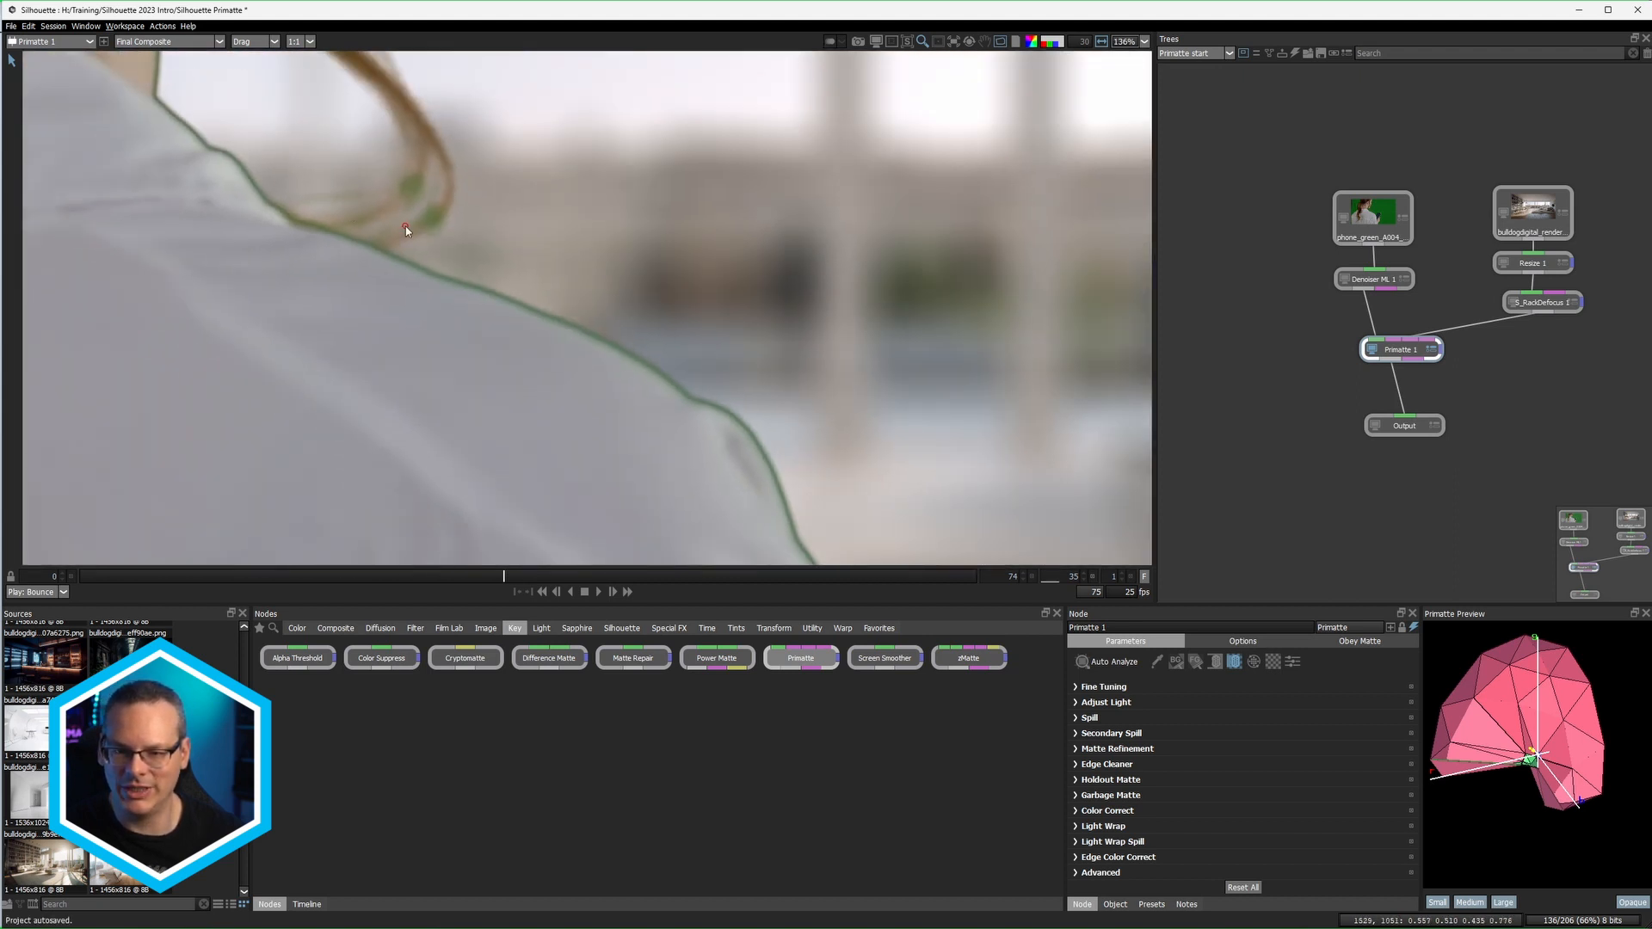
left_click_drag(405, 226, 534, 484)
left_click_drag(579, 233, 458, 528)
left_click_drag(511, 230, 494, 166)
left_click_drag(508, 455, 595, 342)
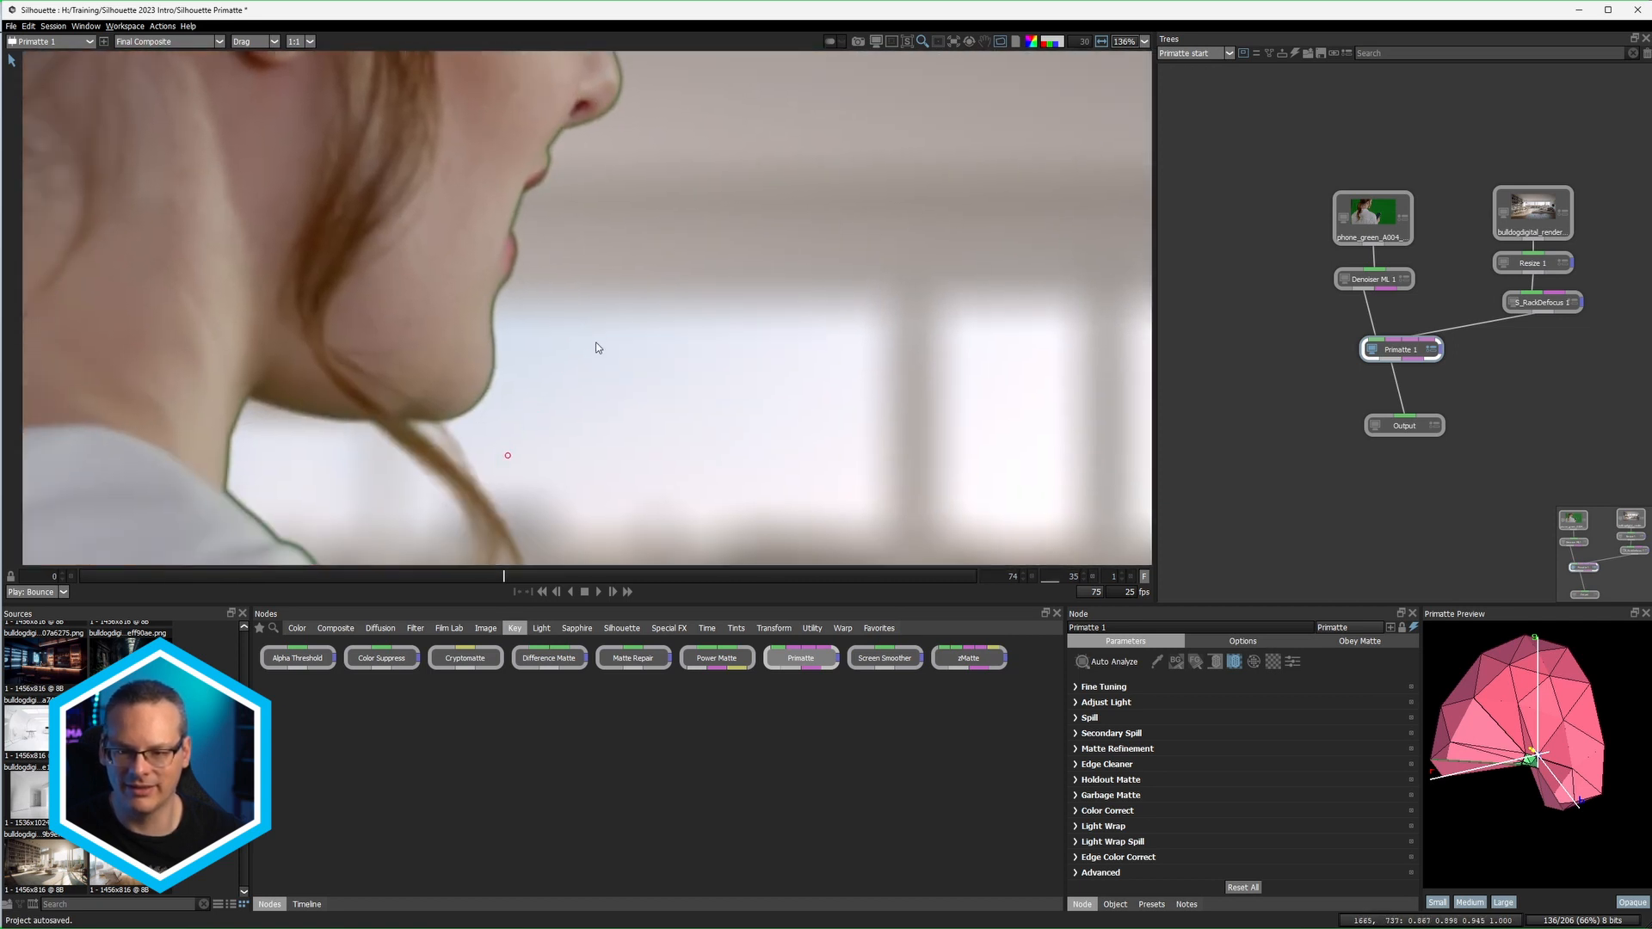
scroll(705, 458, "down", 3)
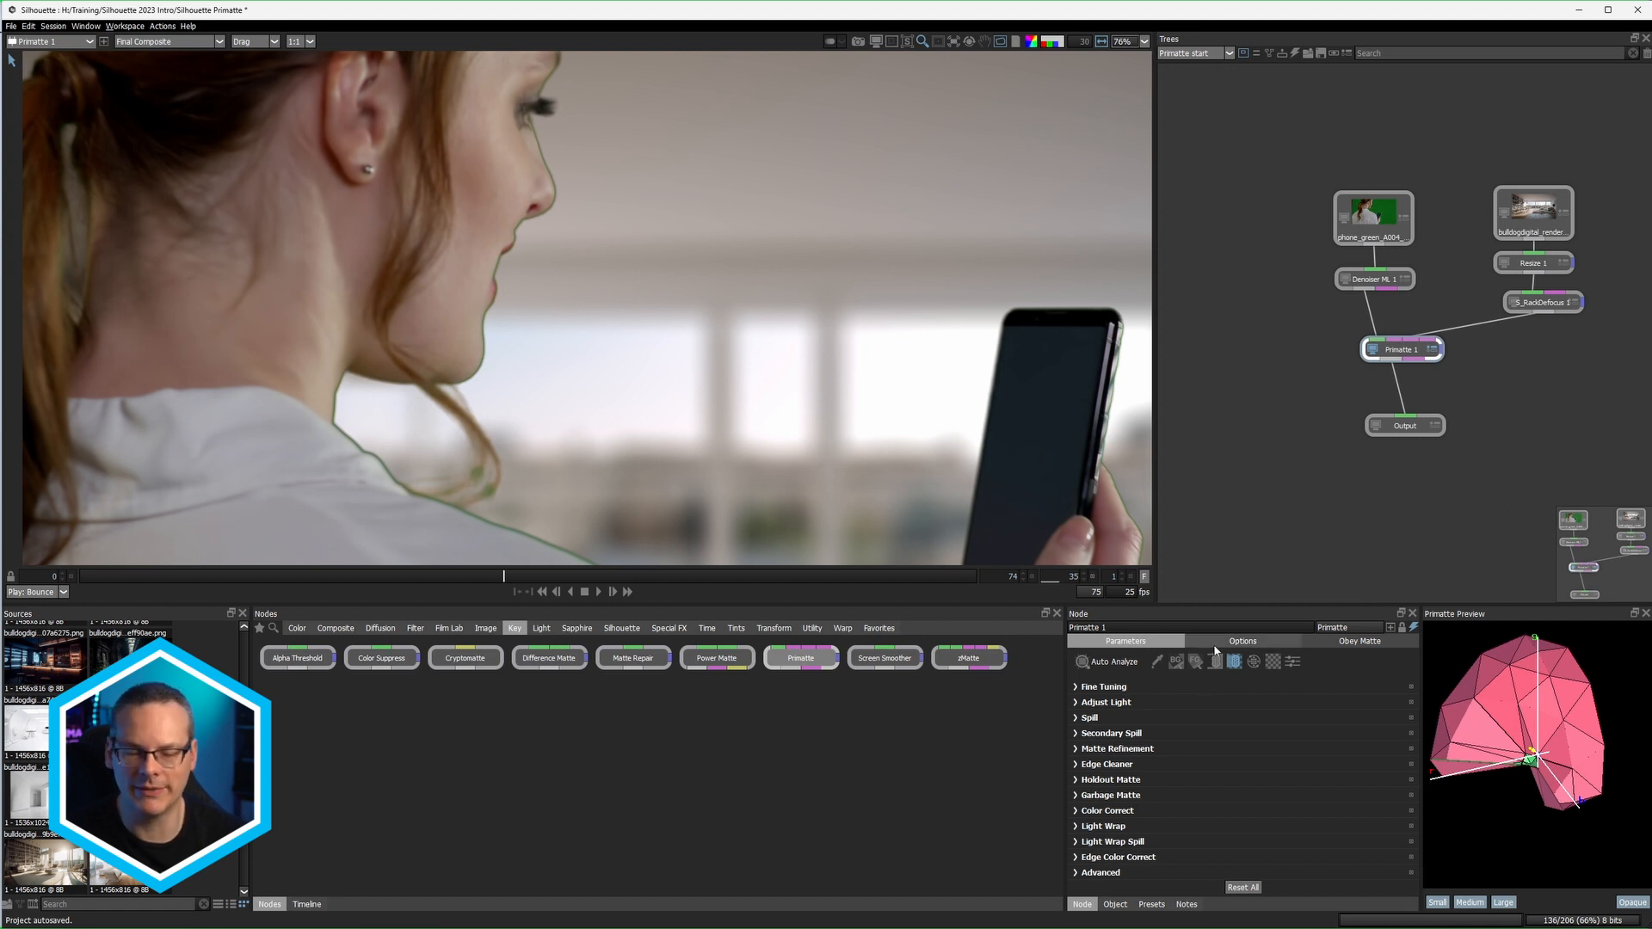
Step: Set Primatte's Spill Replace Mode to Solid Color and look over the composite
left_click(1075, 717)
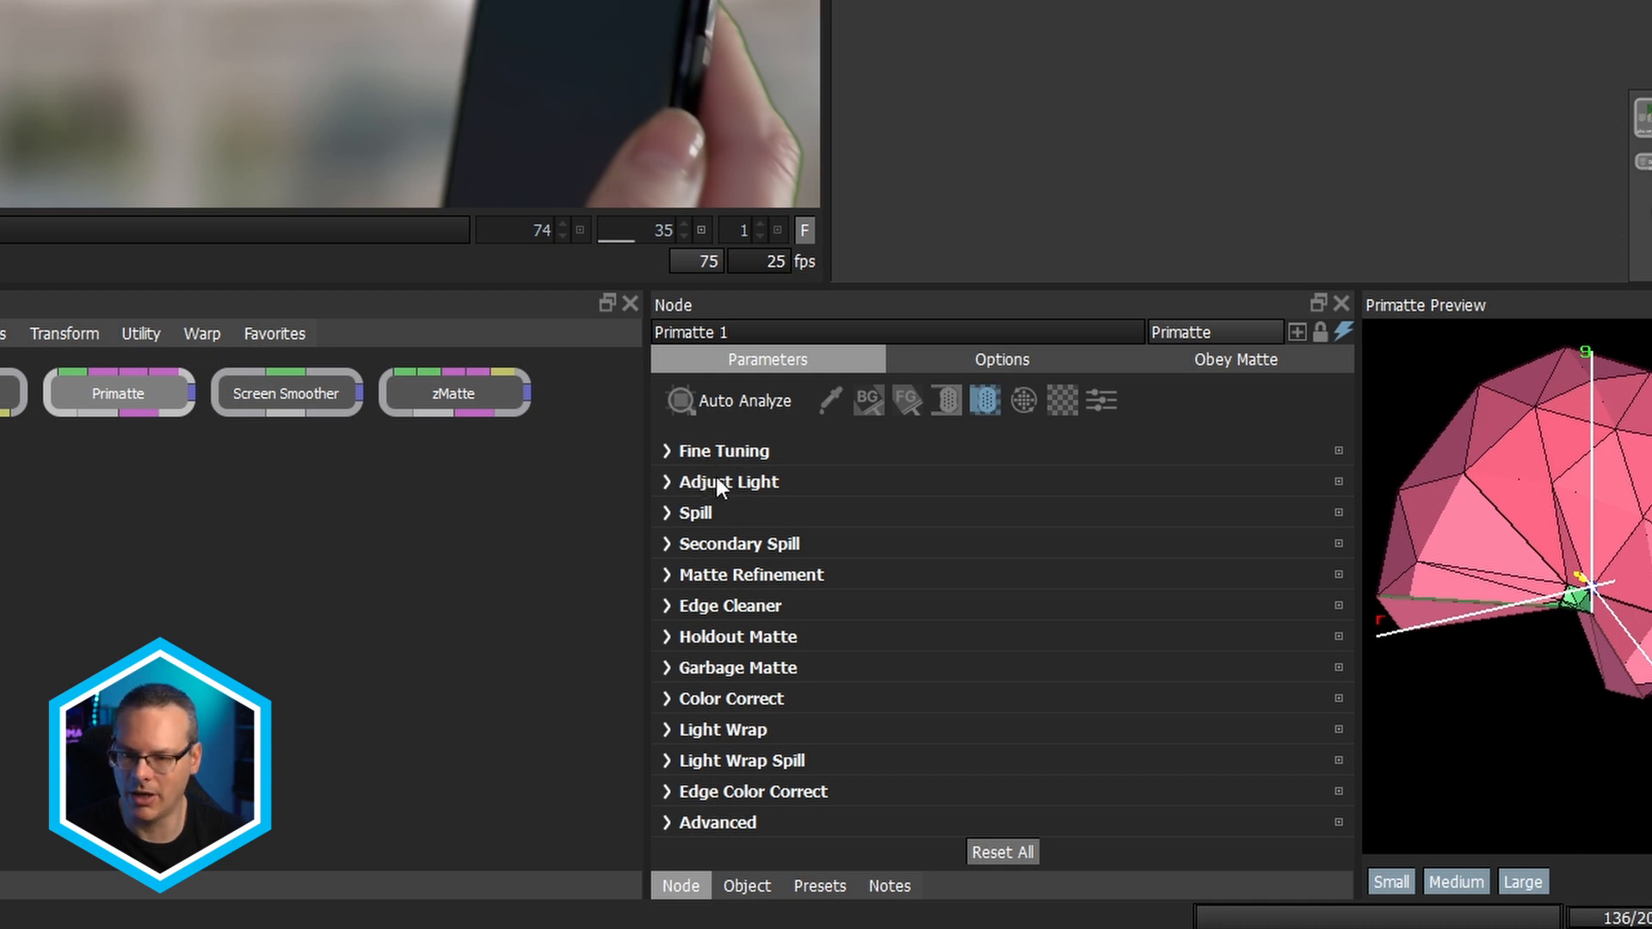
left_click(668, 513)
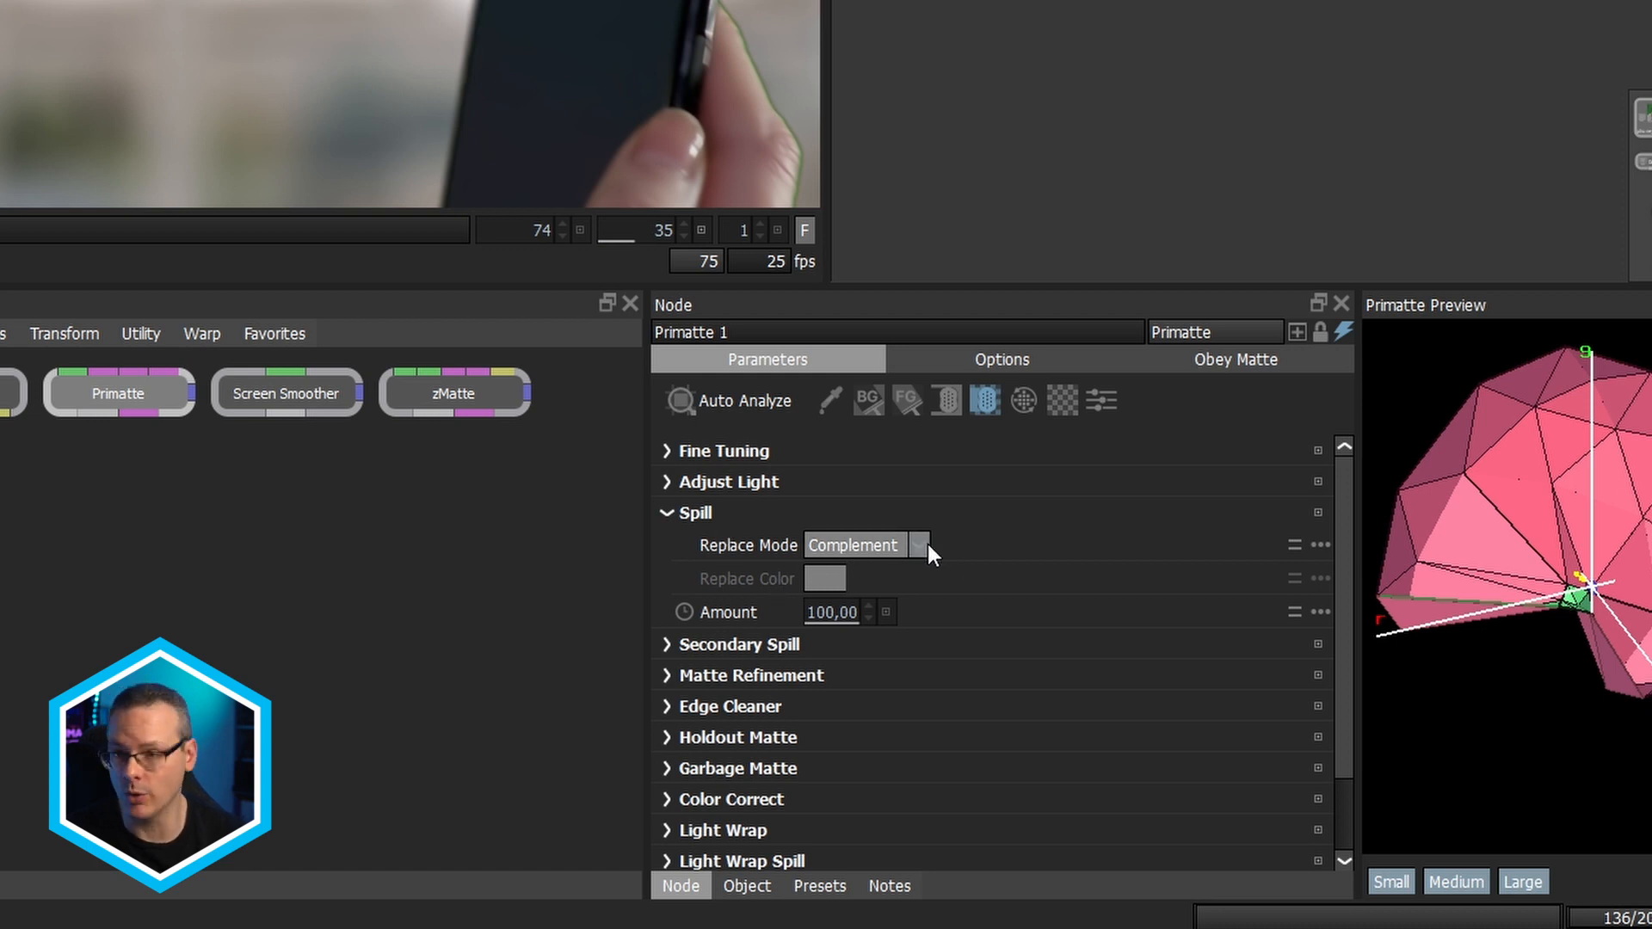
left_click(903, 541)
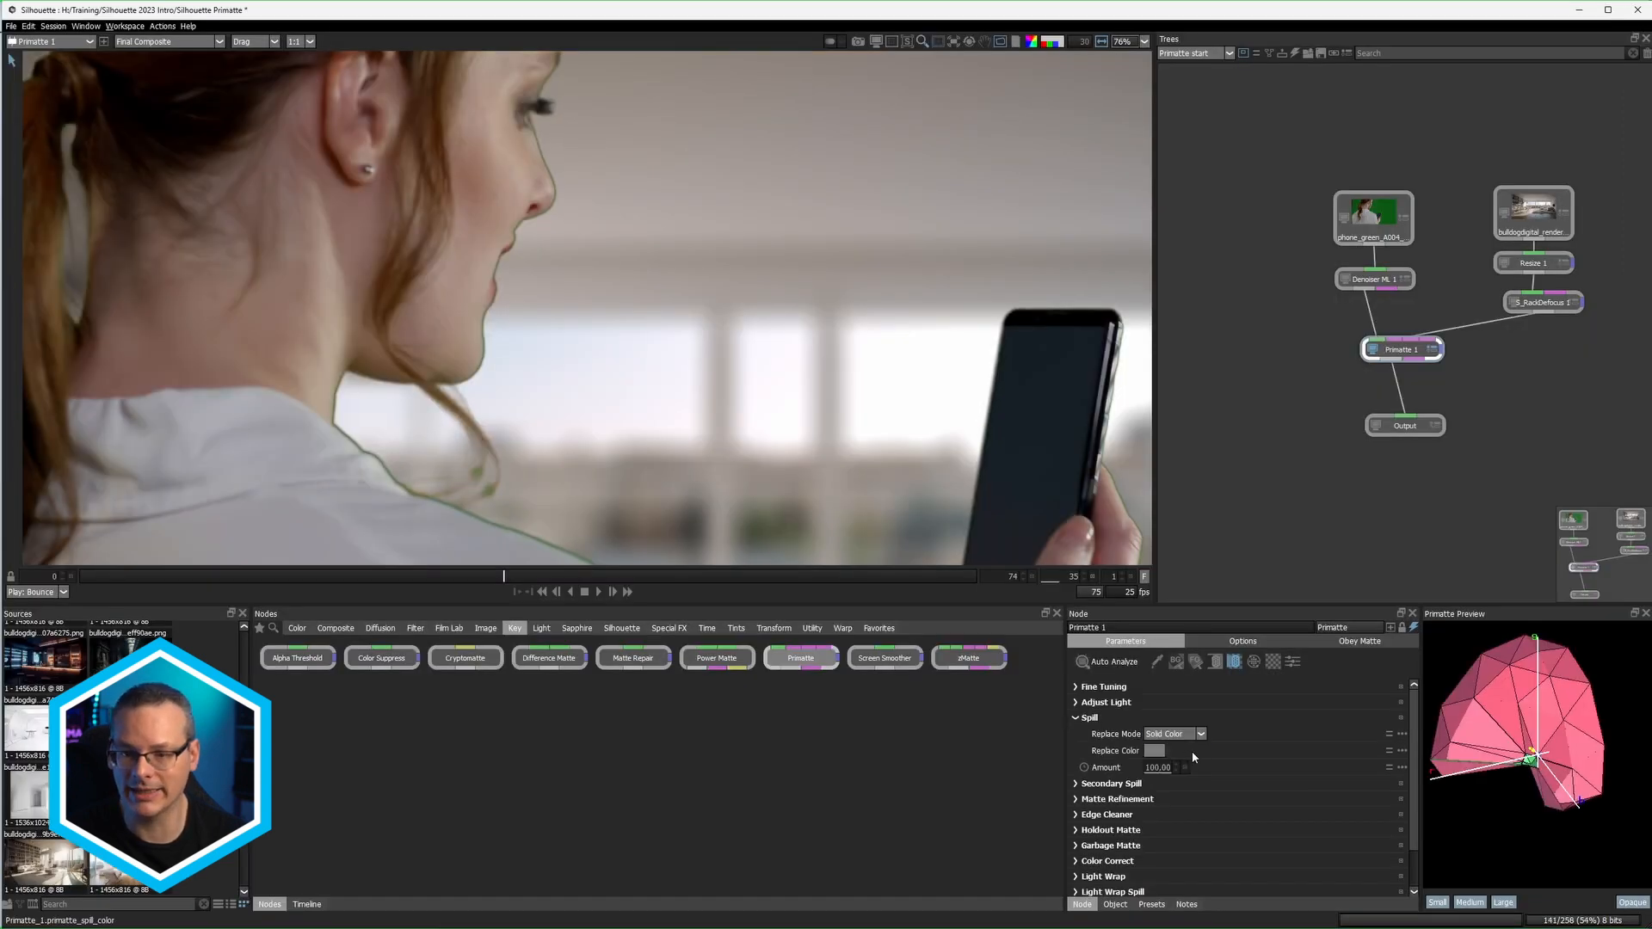
left_click(1190, 751)
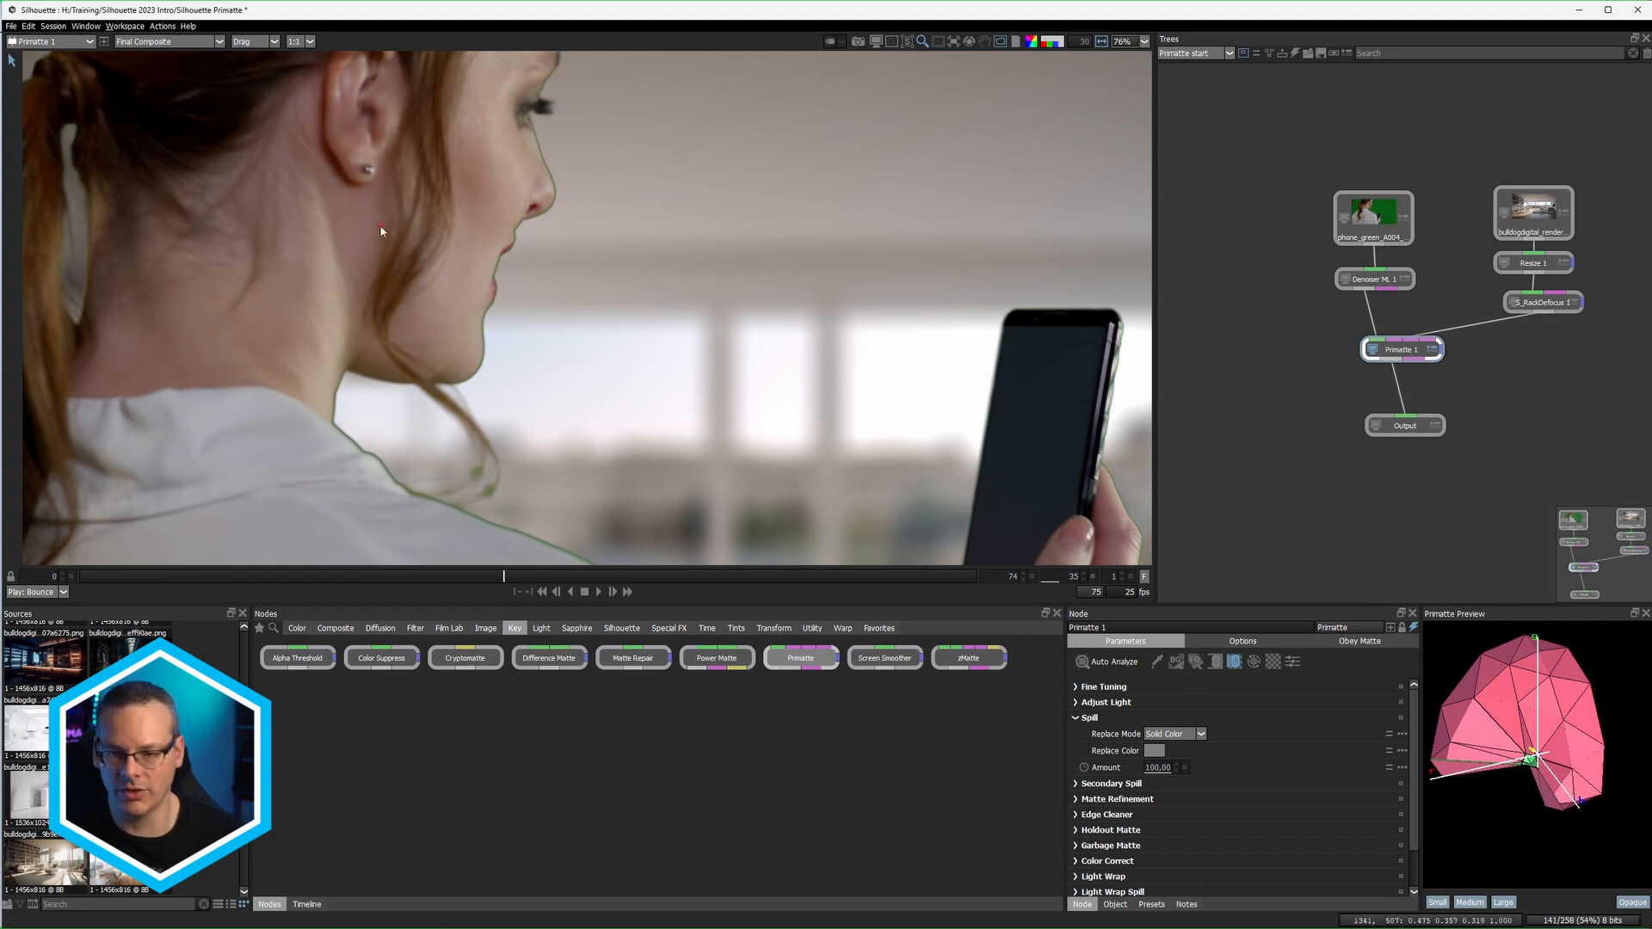
scroll(473, 294, "down", 3)
Step: Return the Spill Replace Mode to Complement and inspect the ponytail up close
left_click(1171, 733)
left_click(1186, 740)
left_click(1189, 734)
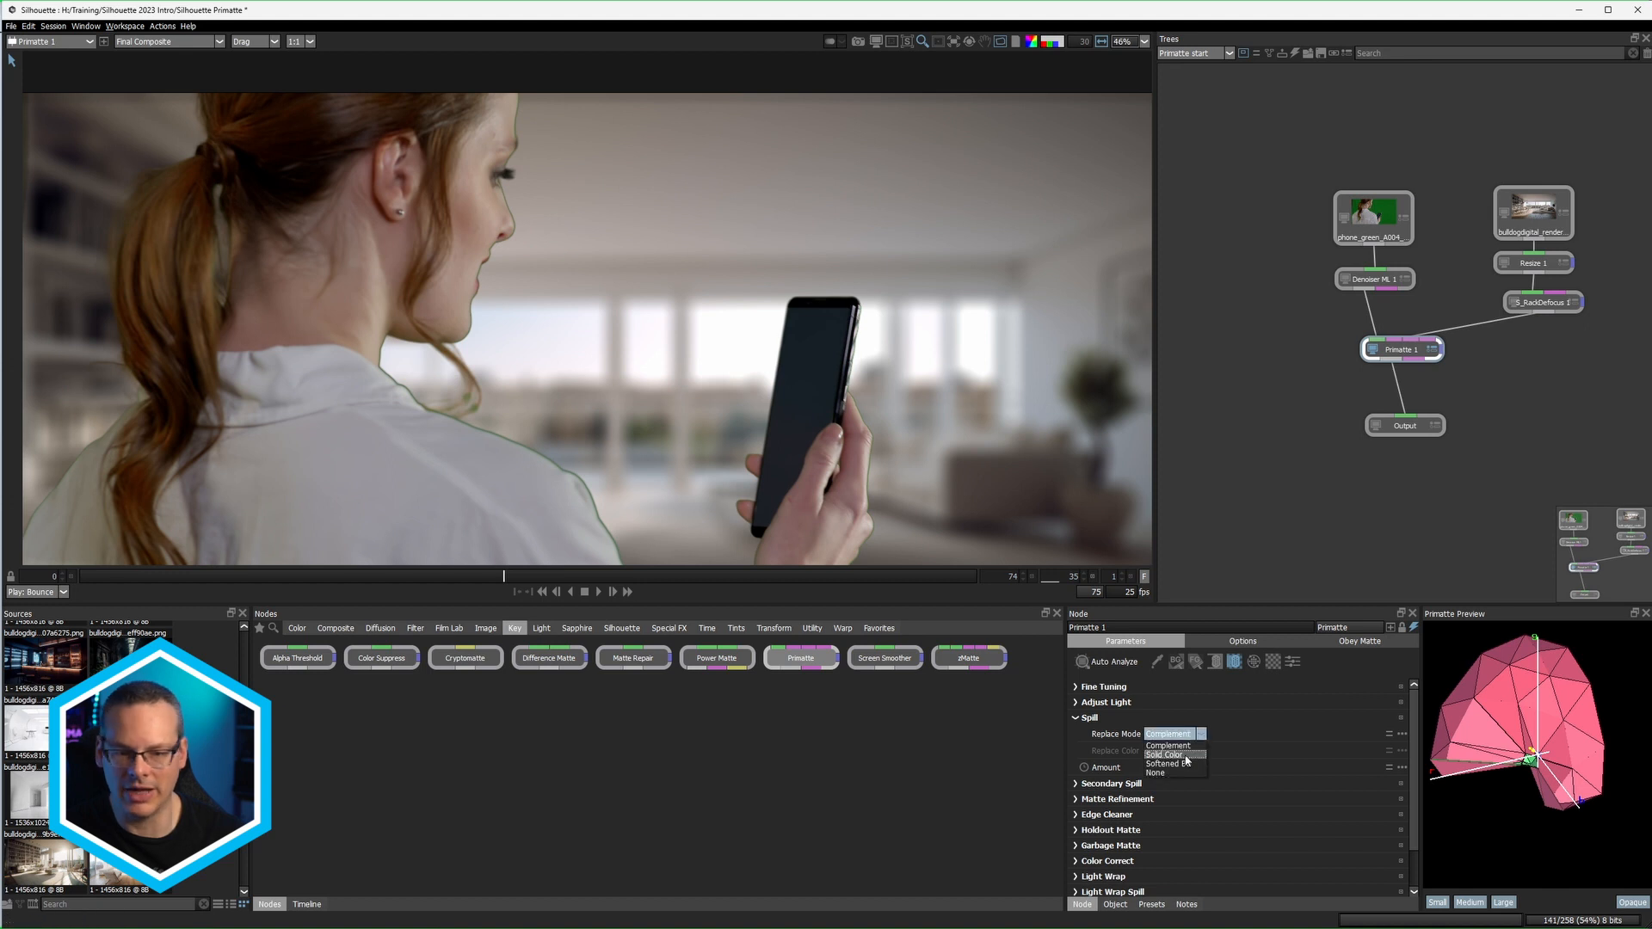
left_click(292, 349)
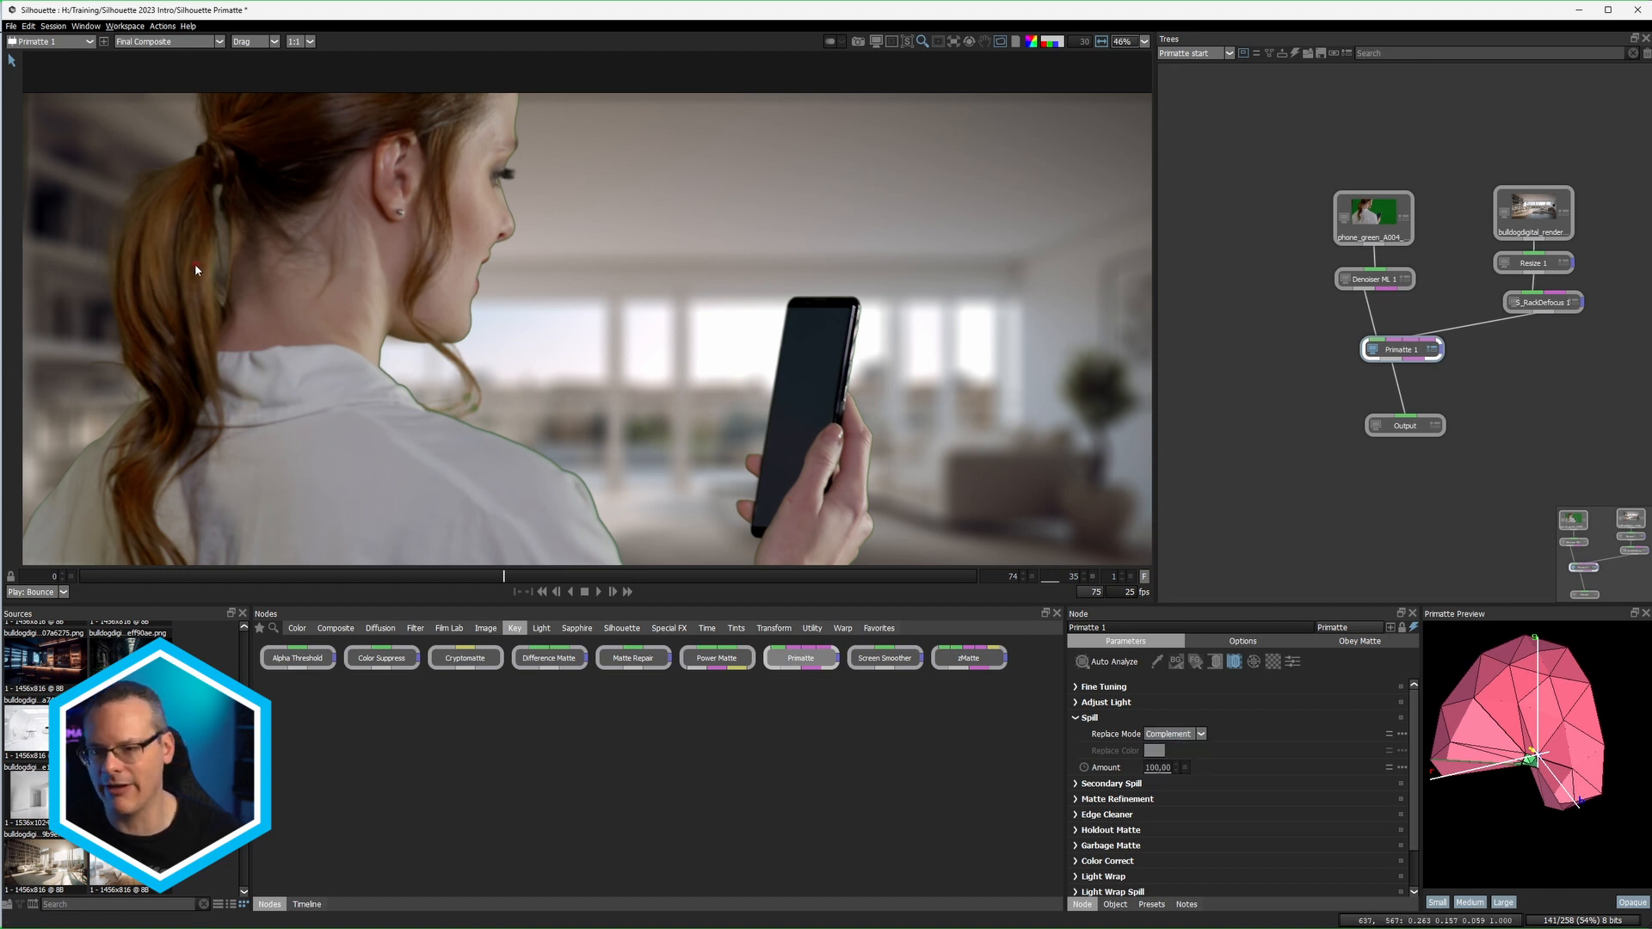
scroll(376, 312, "up", 2)
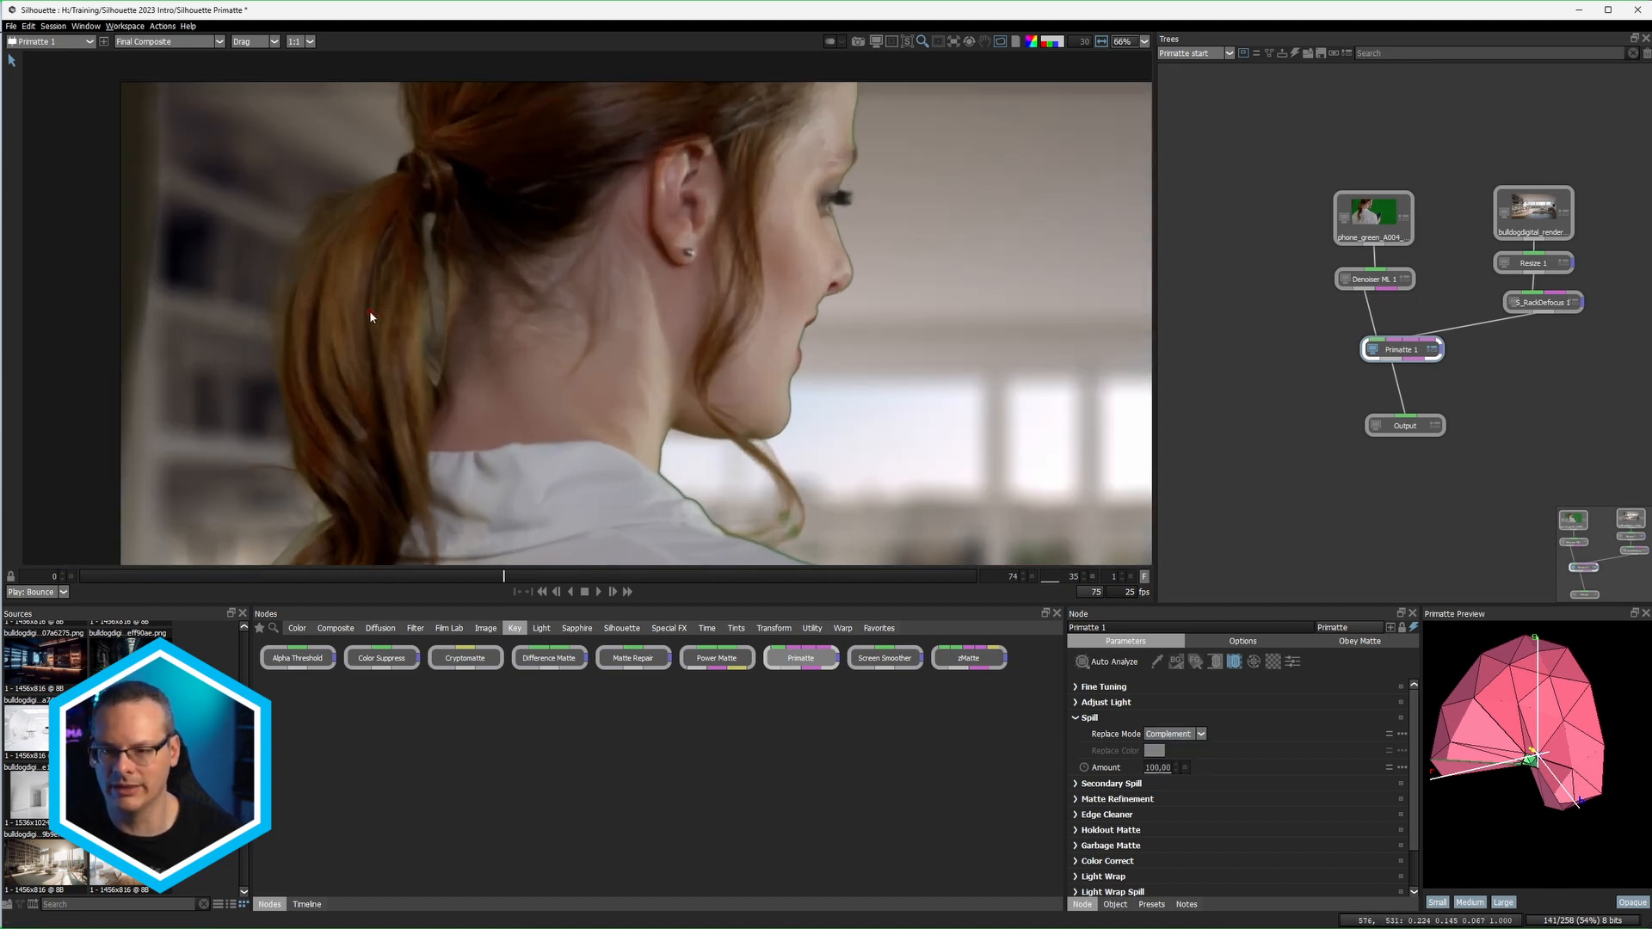
Step: Switch the Spill Replace Mode to Solid Color and try out a different spill Amount
left_click(1201, 734)
left_click(1194, 756)
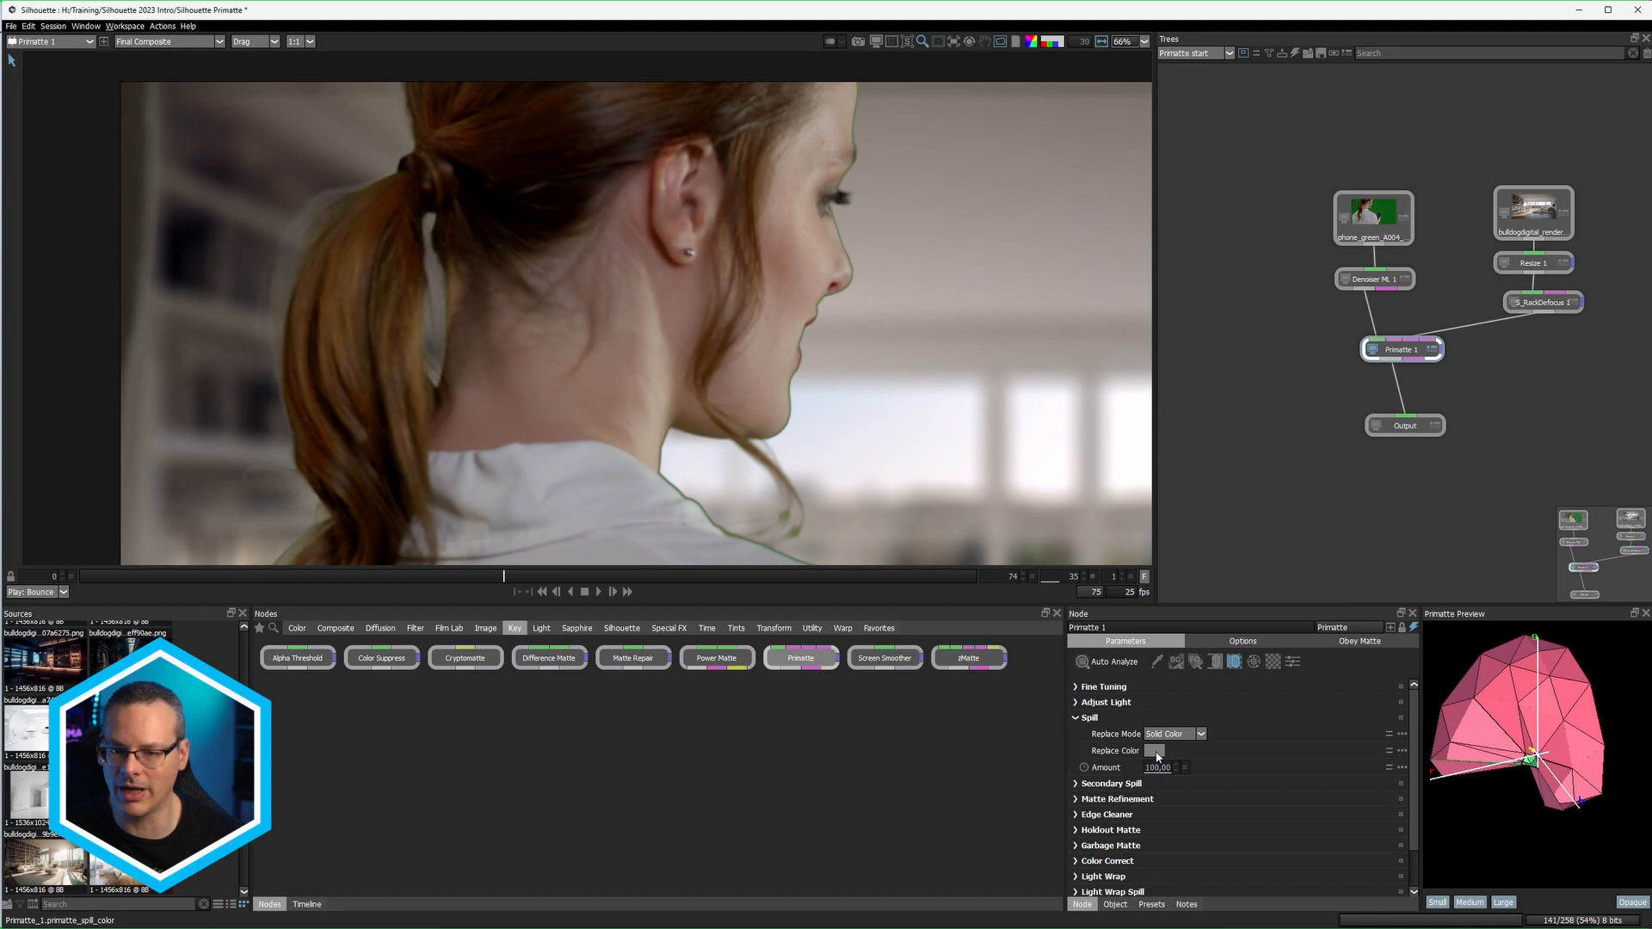
left_click_drag(1156, 768, 974, 773)
Step: Try the Softened BG Replace Mode for the spill and check the hair and face edges
left_click(1197, 734)
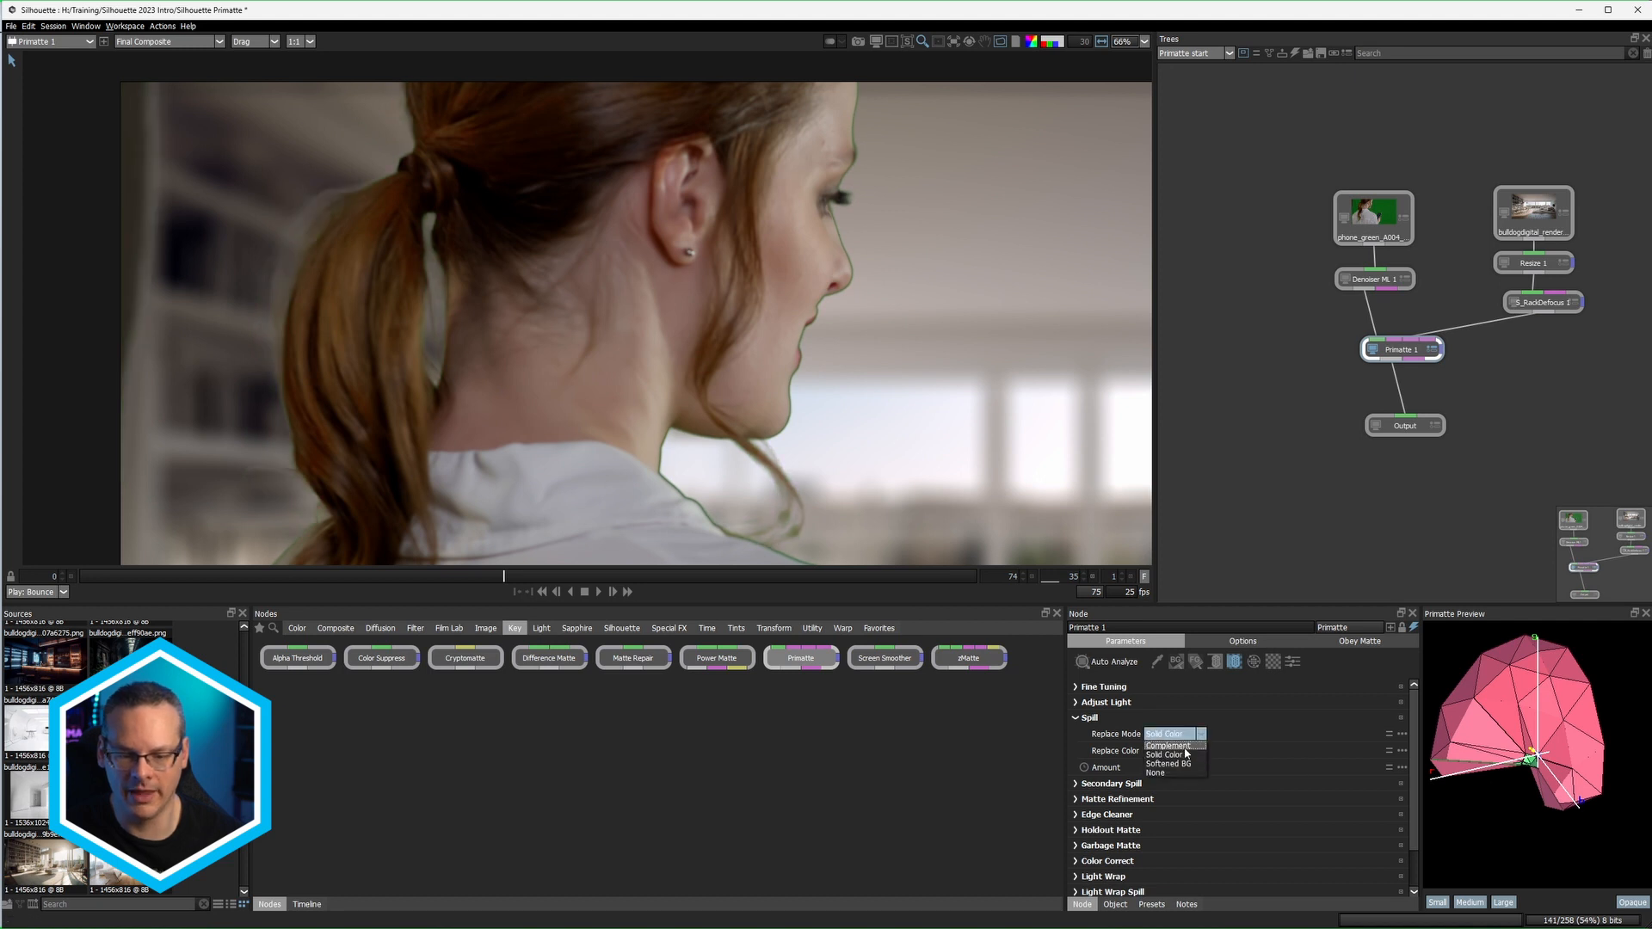
left_click(1170, 763)
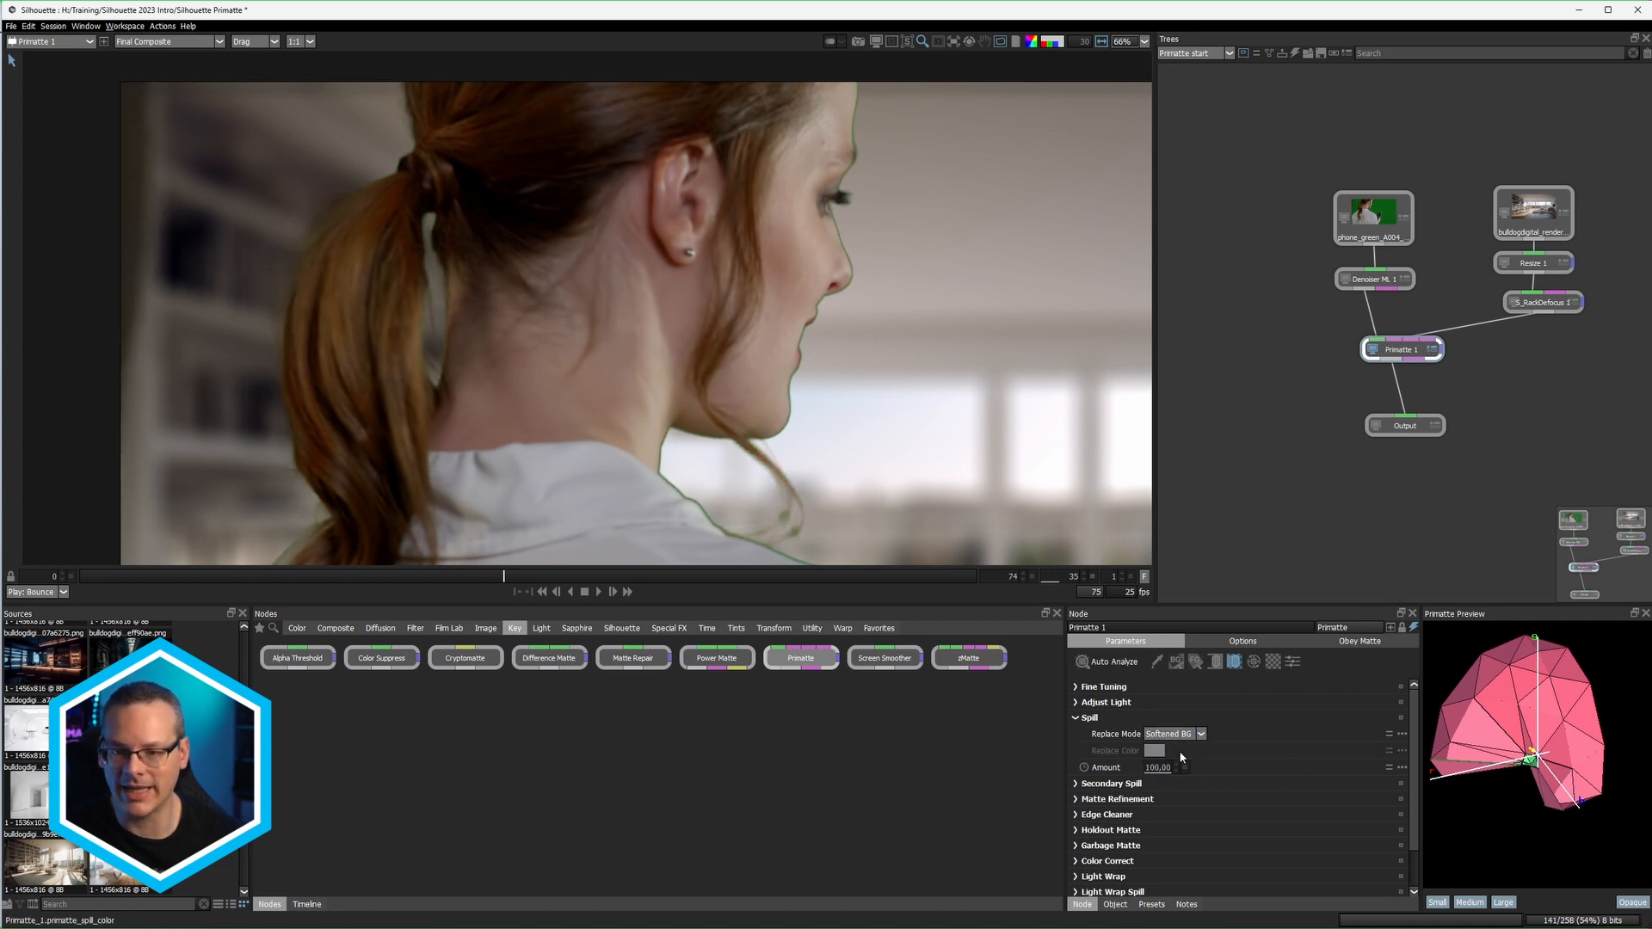
mouse_move(1157, 770)
left_mouse_down()
mouse_move(997, 755)
mouse_move(1179, 770)
mouse_move(1096, 774)
mouse_move(1157, 770)
left_mouse_up()
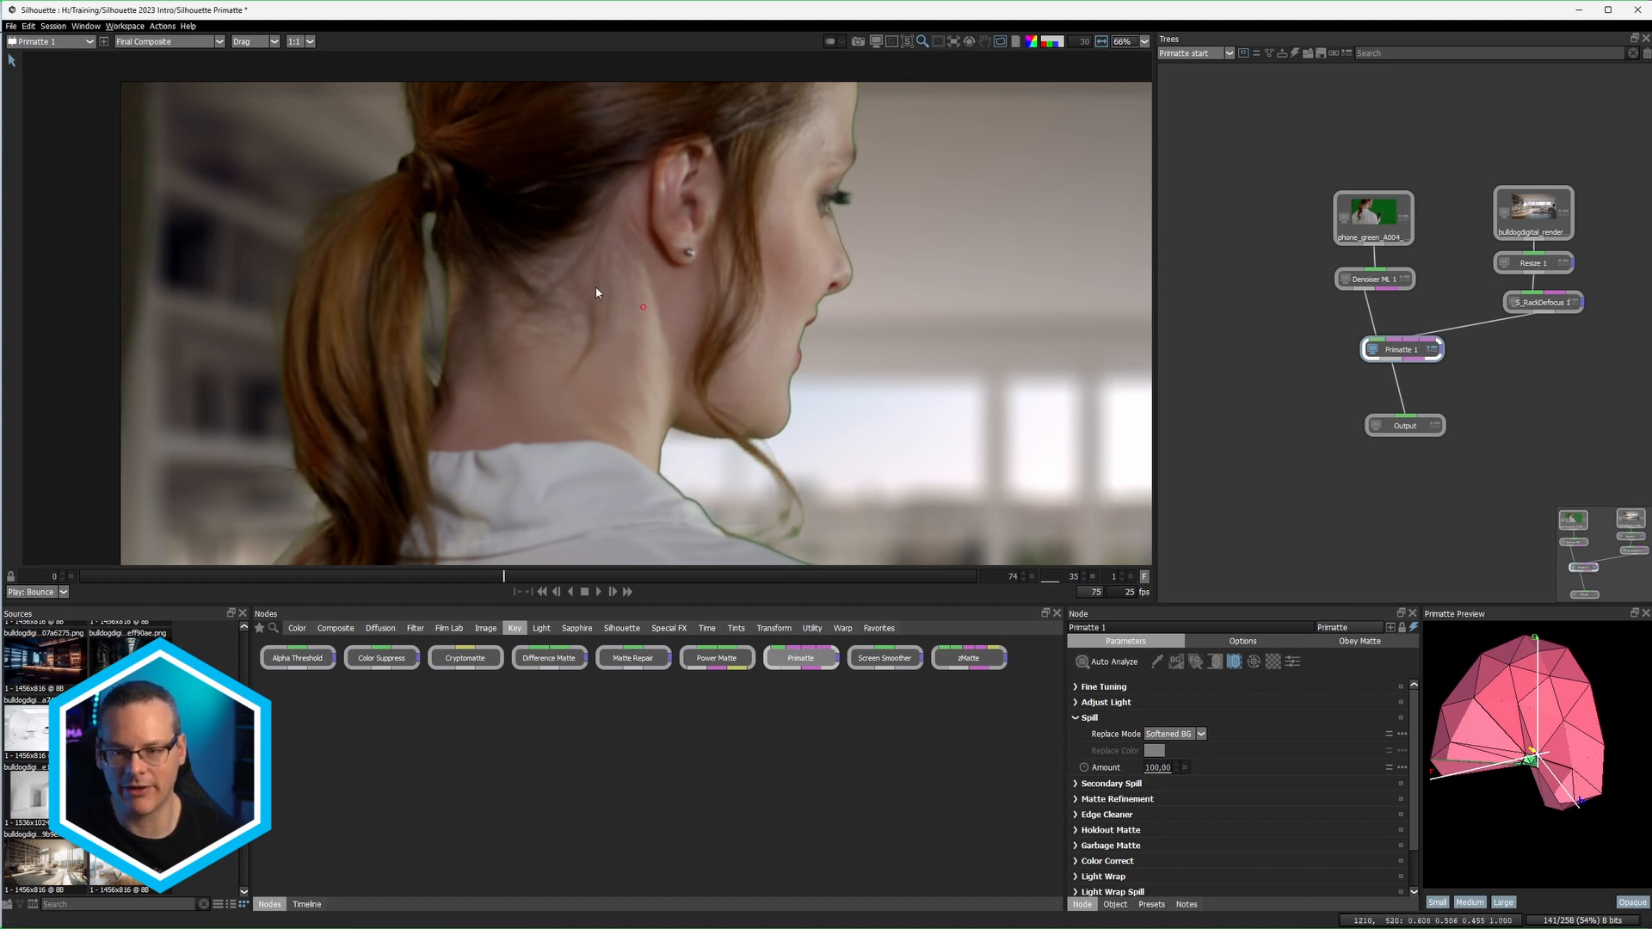
Step: Set the Spill Replace Mode to None and check the woman's edges across the frame
left_click(1170, 734)
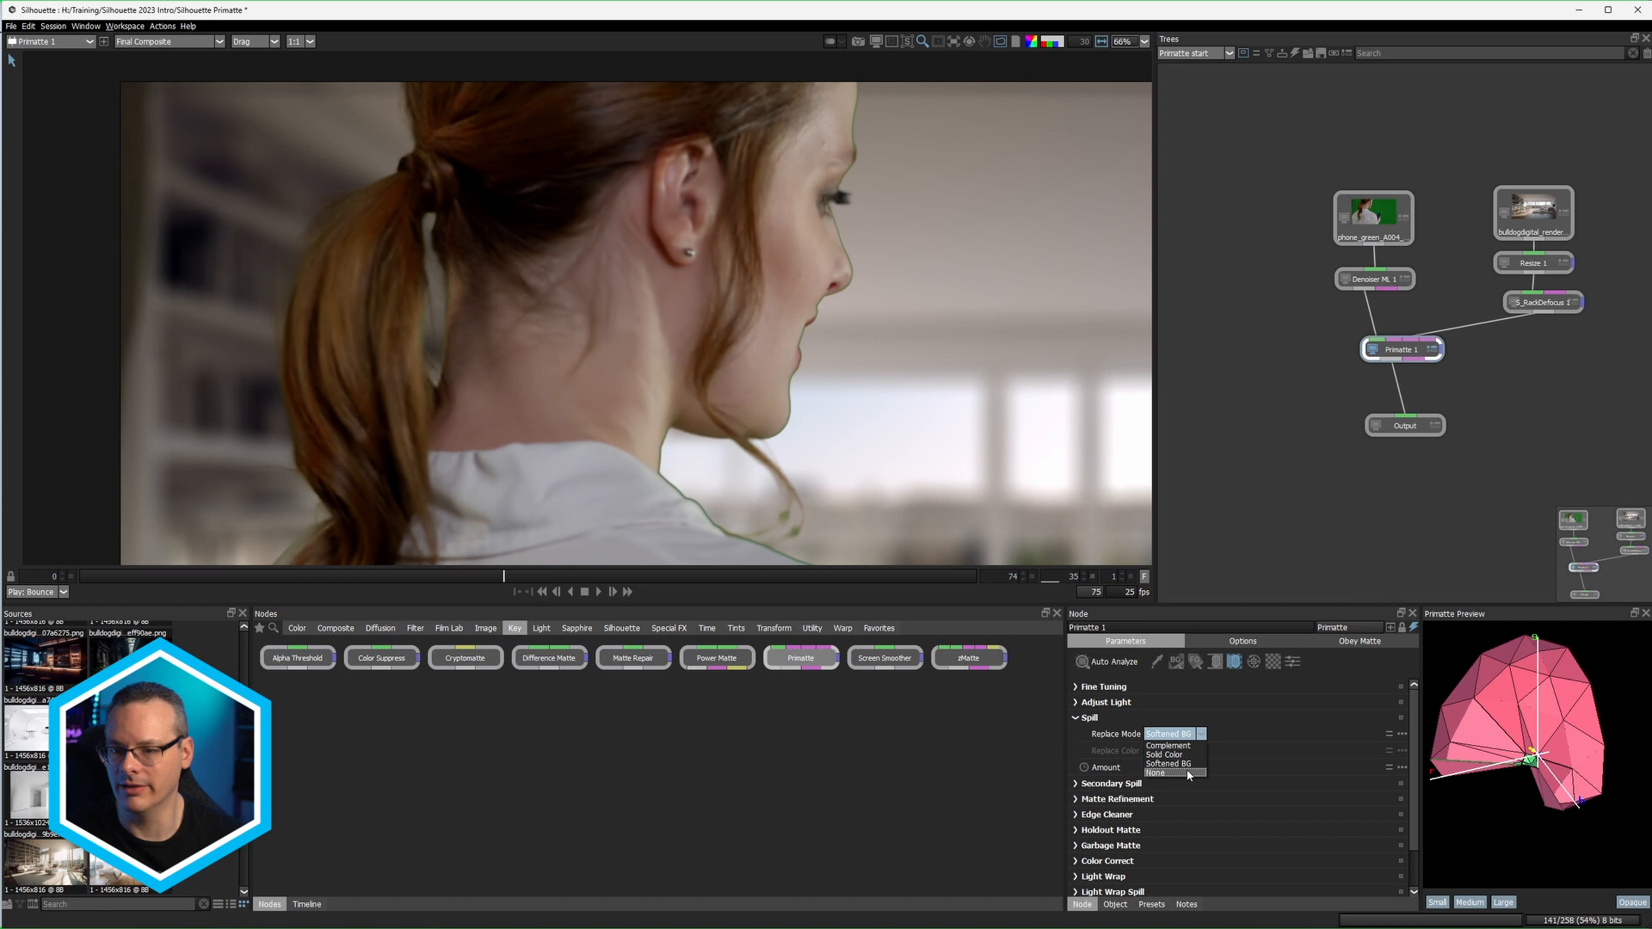
left_click(1189, 772)
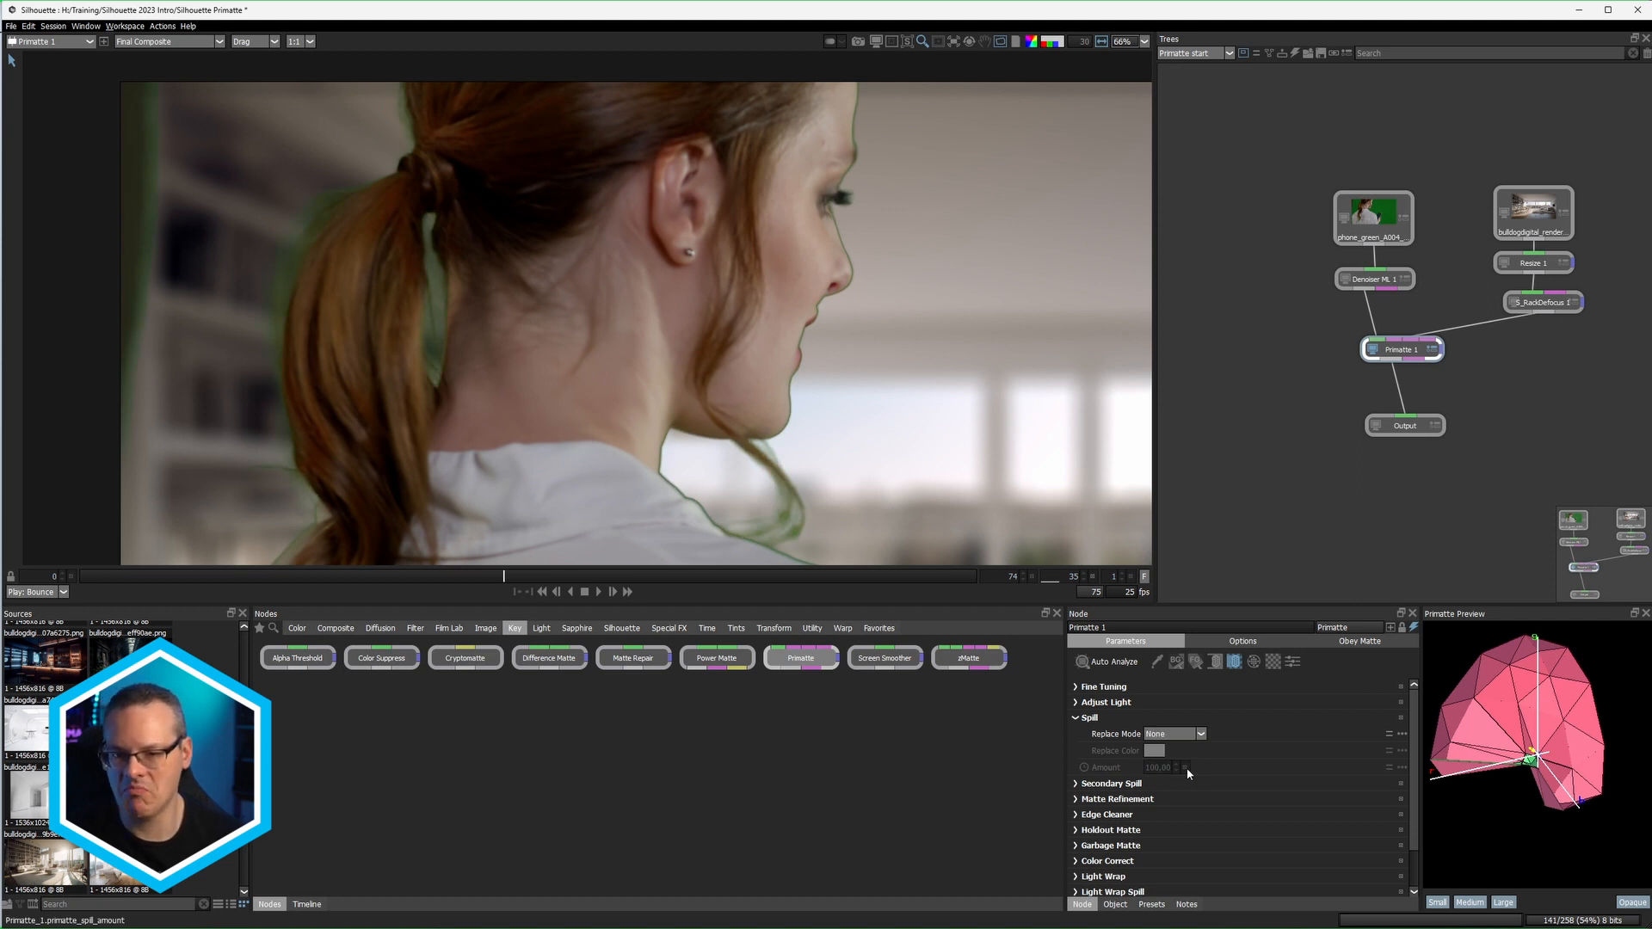
scroll(739, 455, "down", 3)
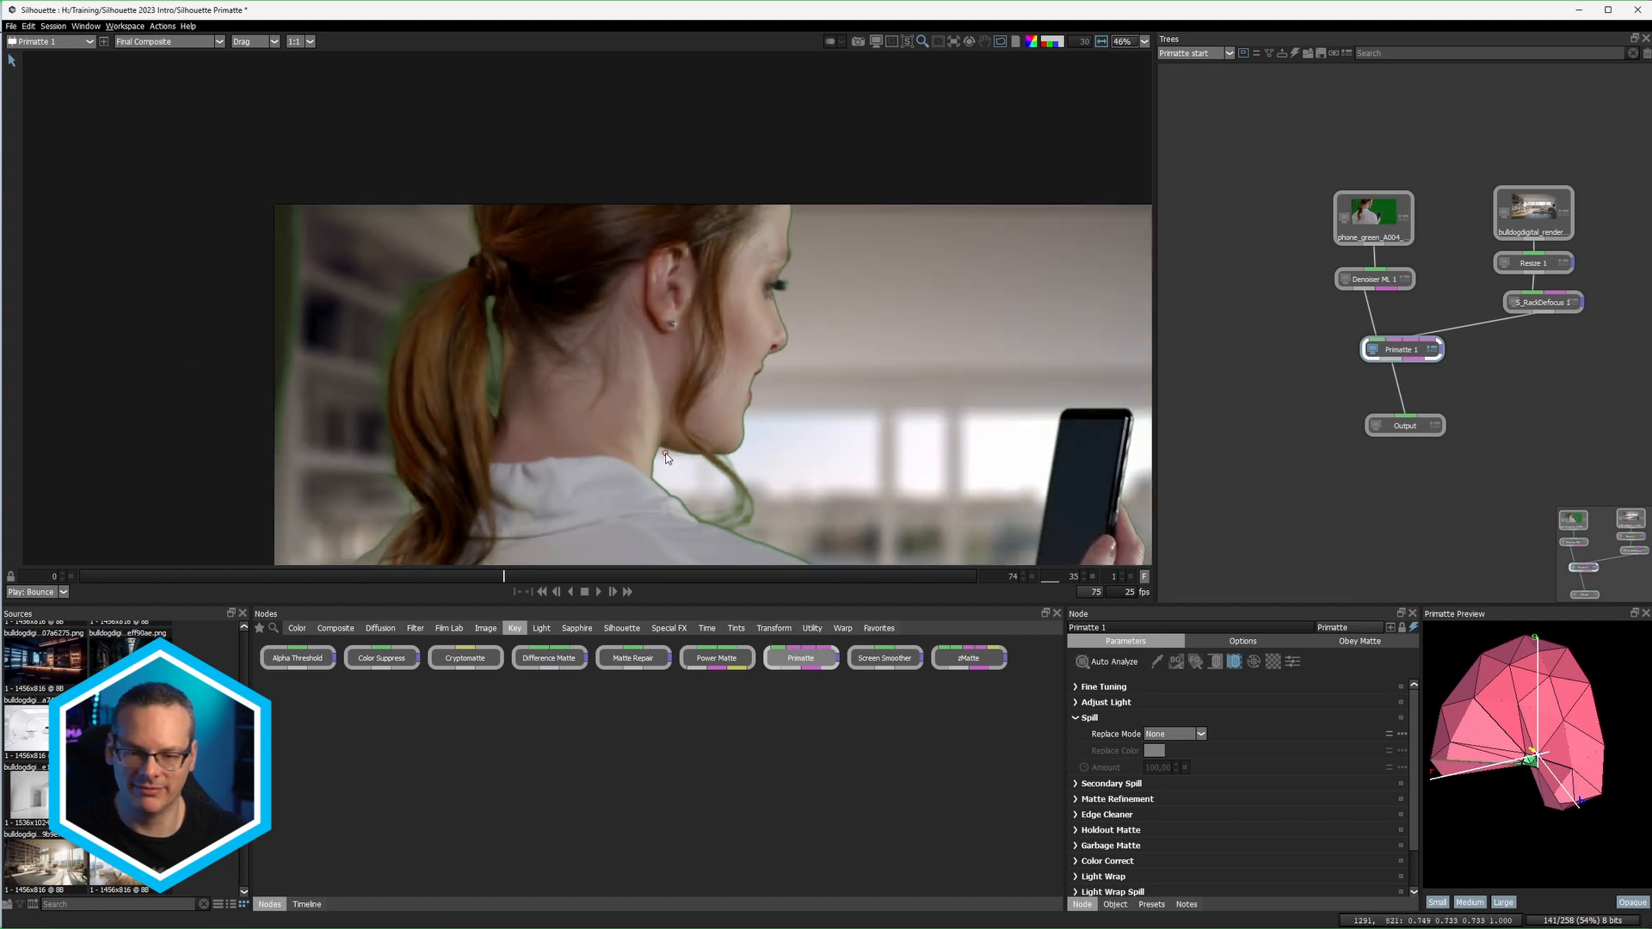
left_click_drag(739, 454, 540, 274)
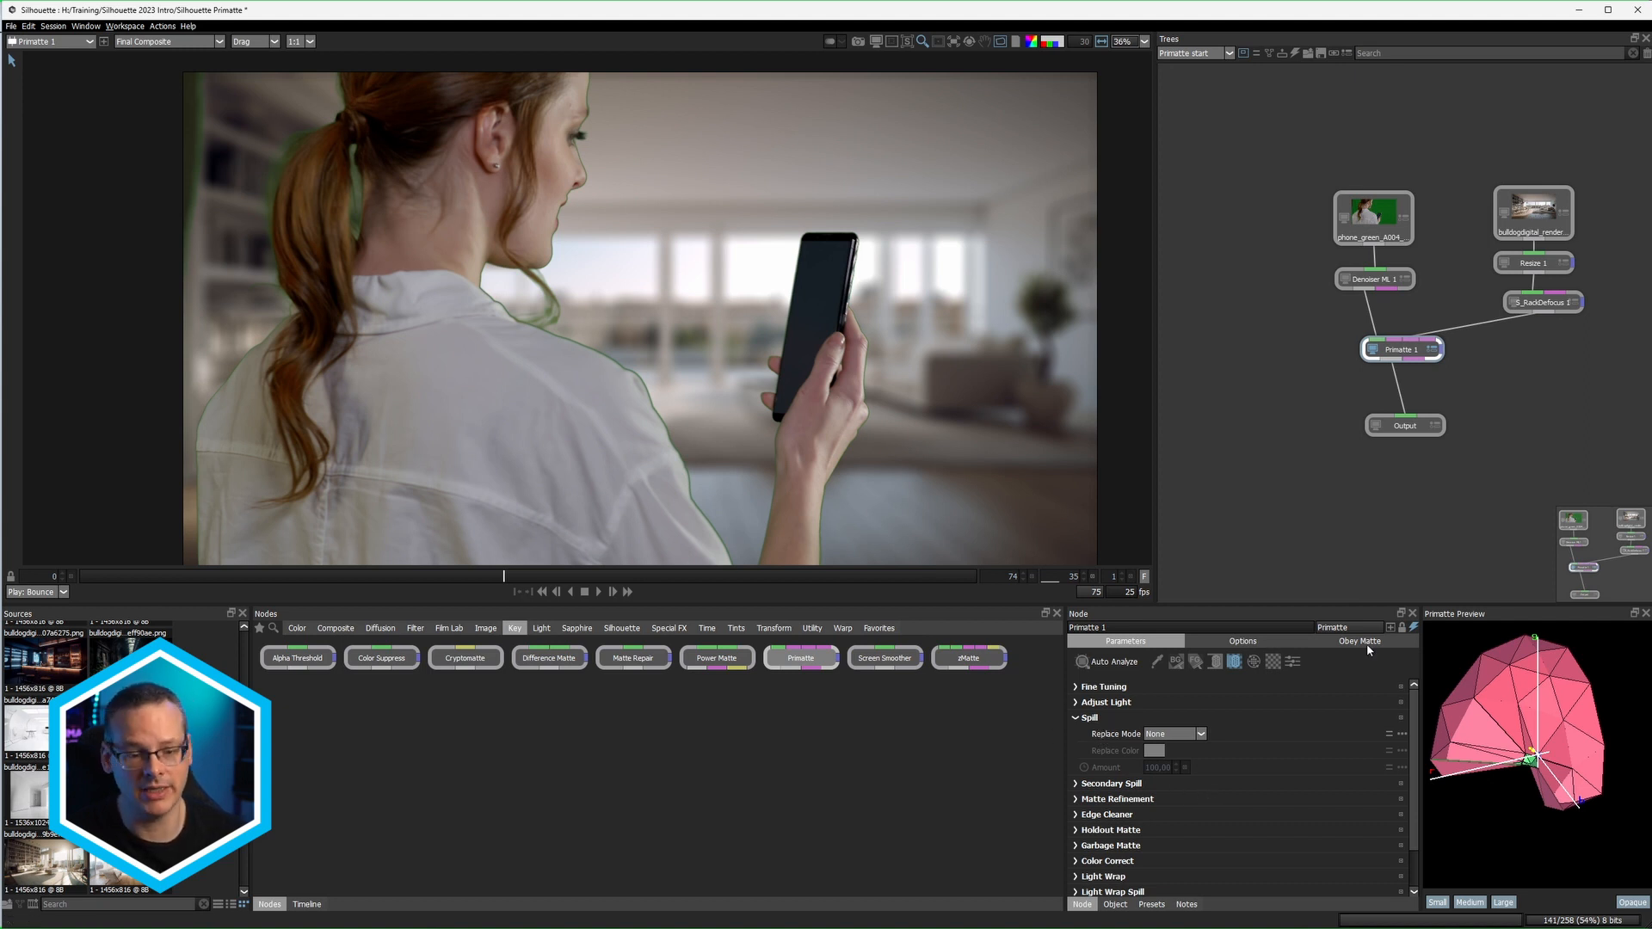
Step: Enable Primatte's Secondary Spill suppression and compare the composite with and without it
left_click(1076, 717)
left_click(1075, 733)
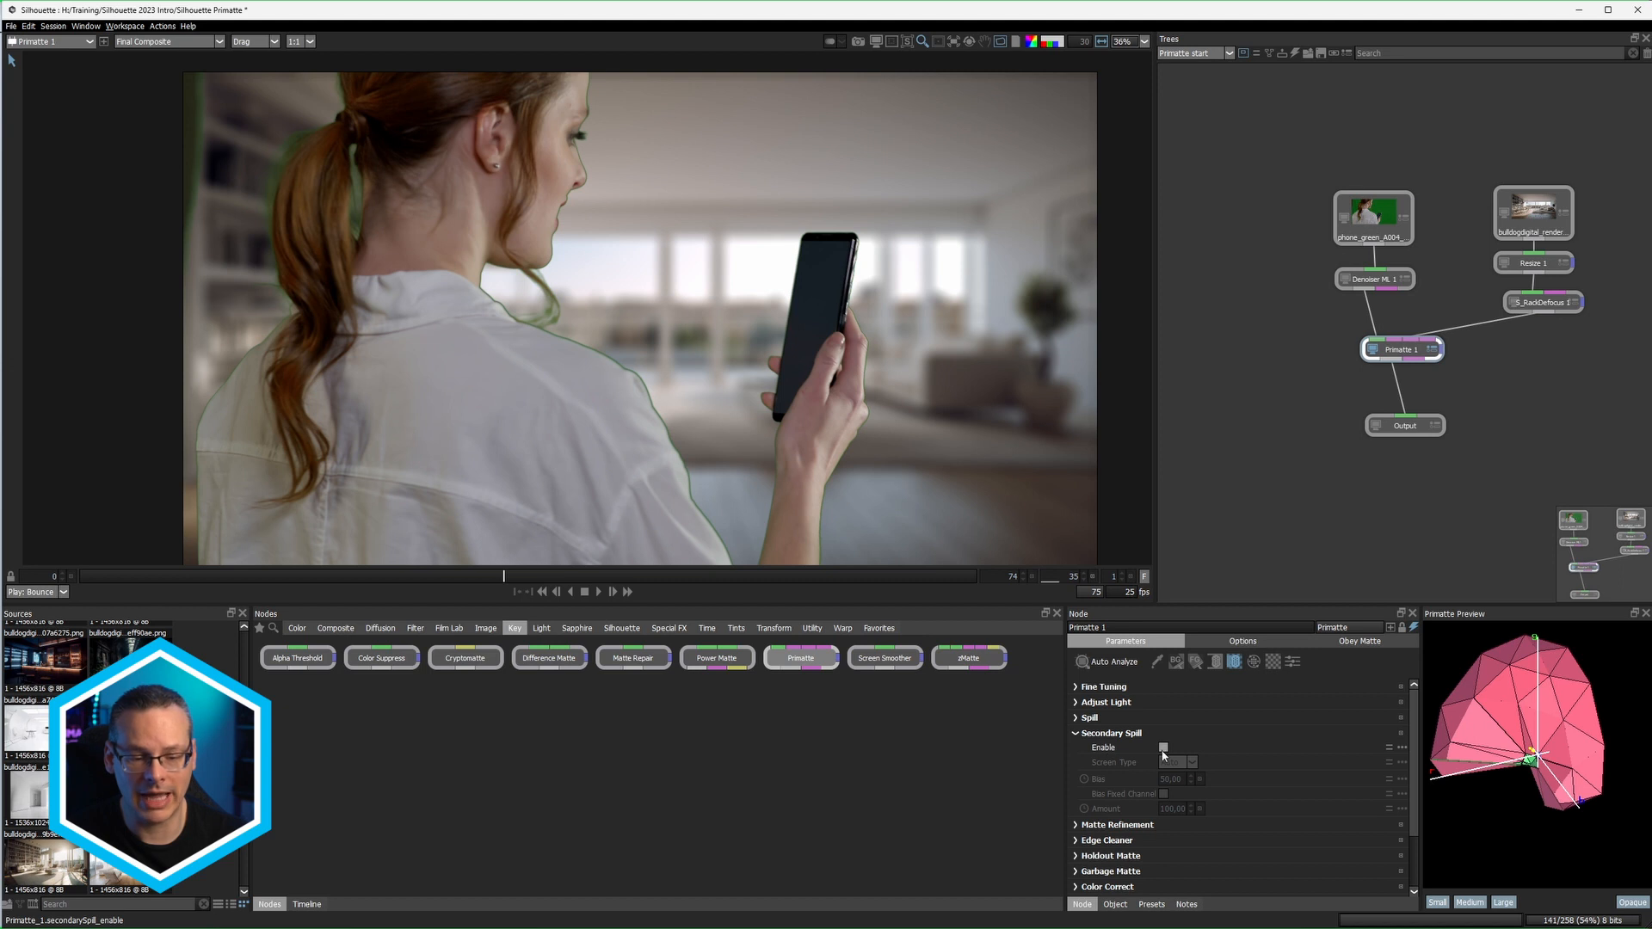
left_click(1163, 748)
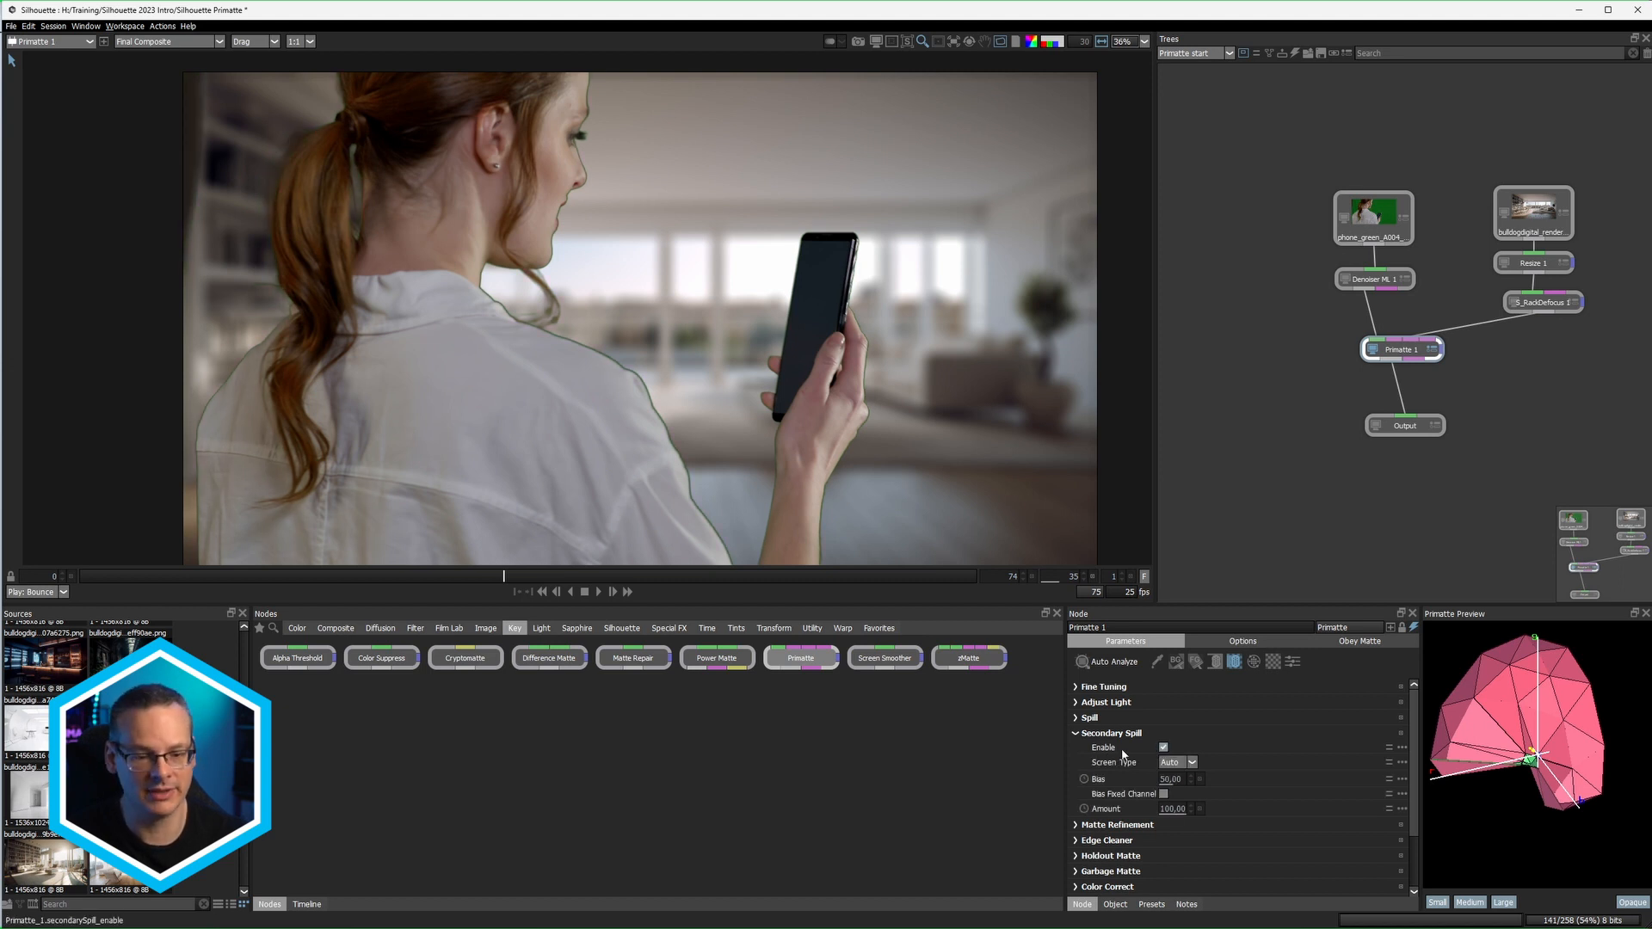
left_click(1164, 748)
left_click(1165, 749)
left_click(1166, 749)
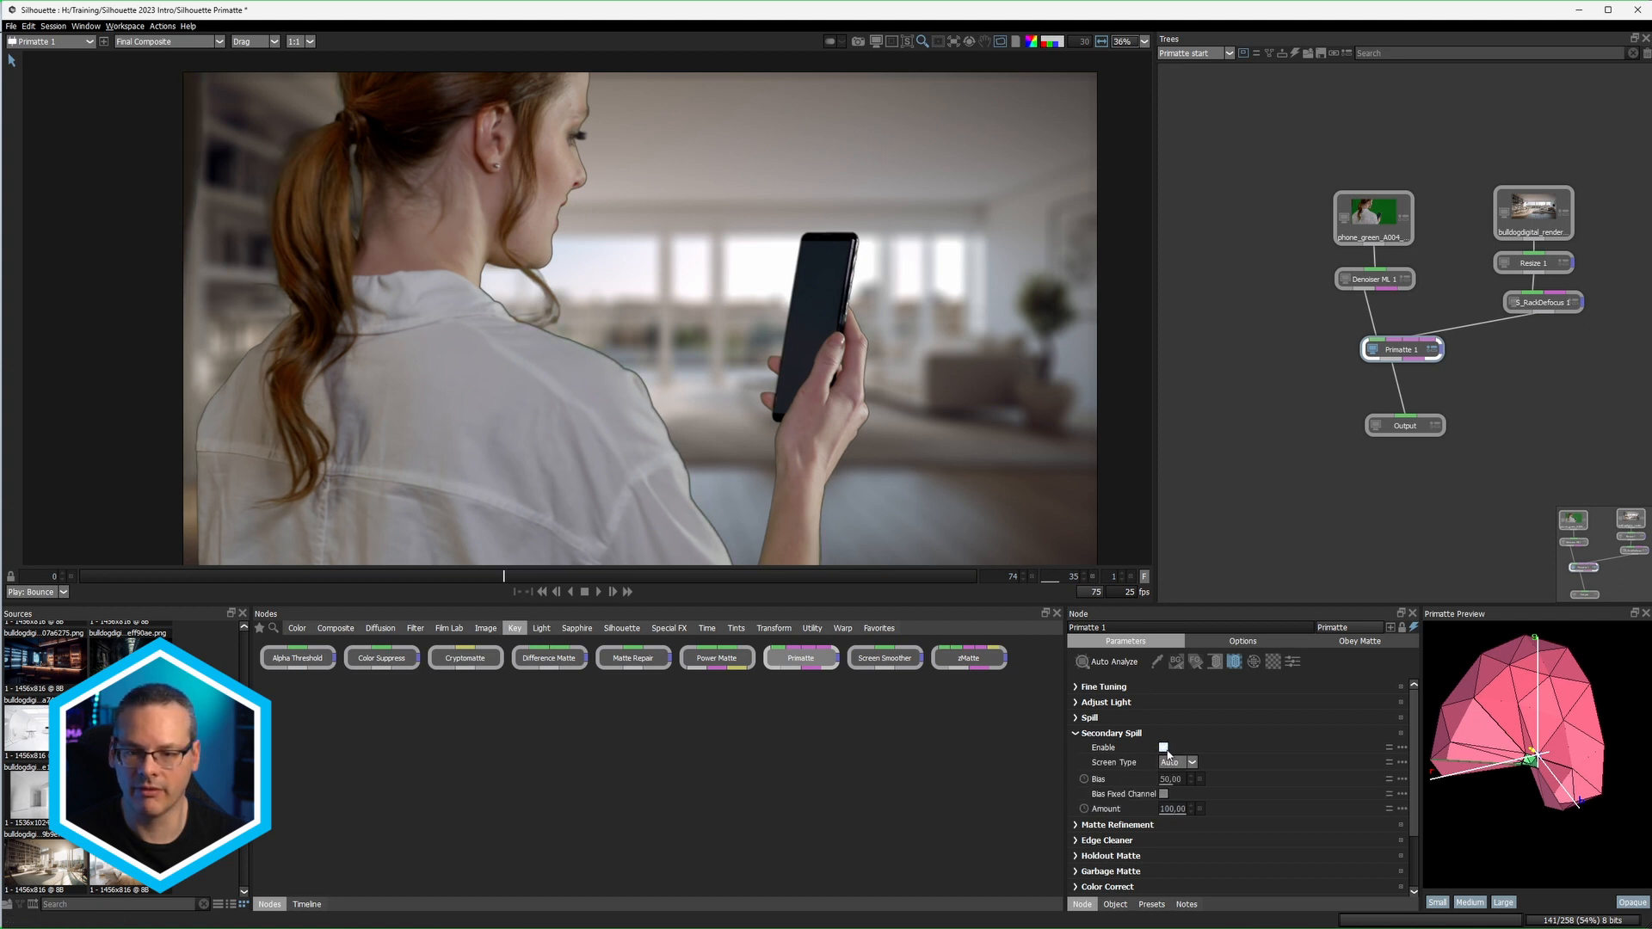
left_click(1167, 748)
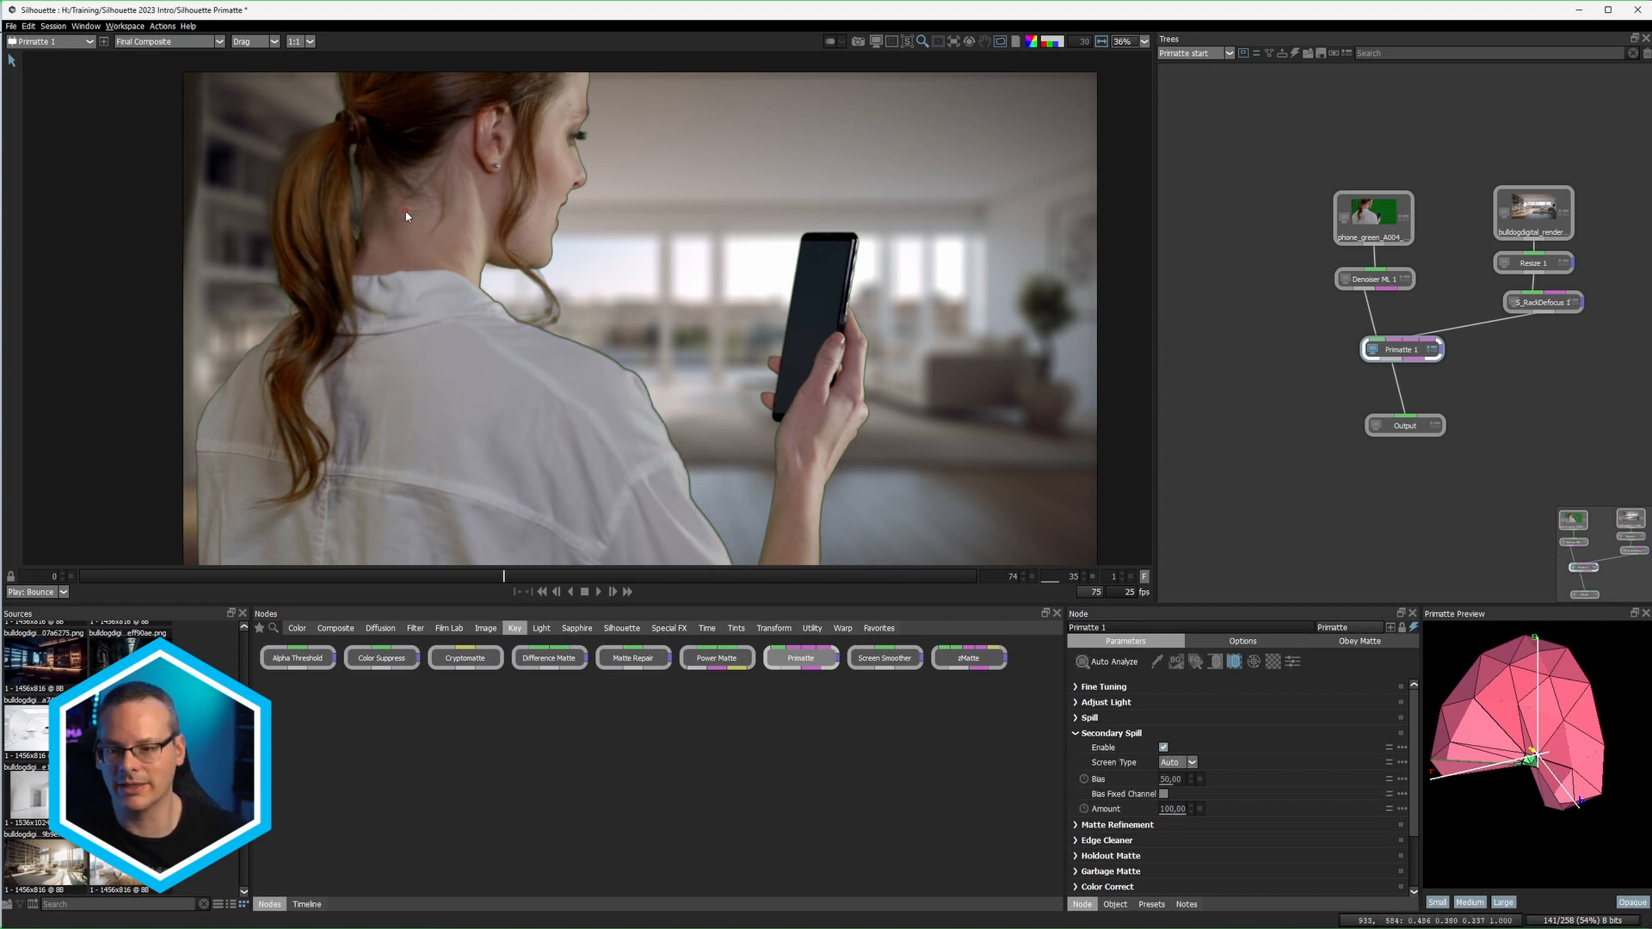
Step: Compare the ponytail and face edges up close with Secondary Spill switched off and on
scroll(413, 215, "up", 3)
scroll(428, 298, "up", 2)
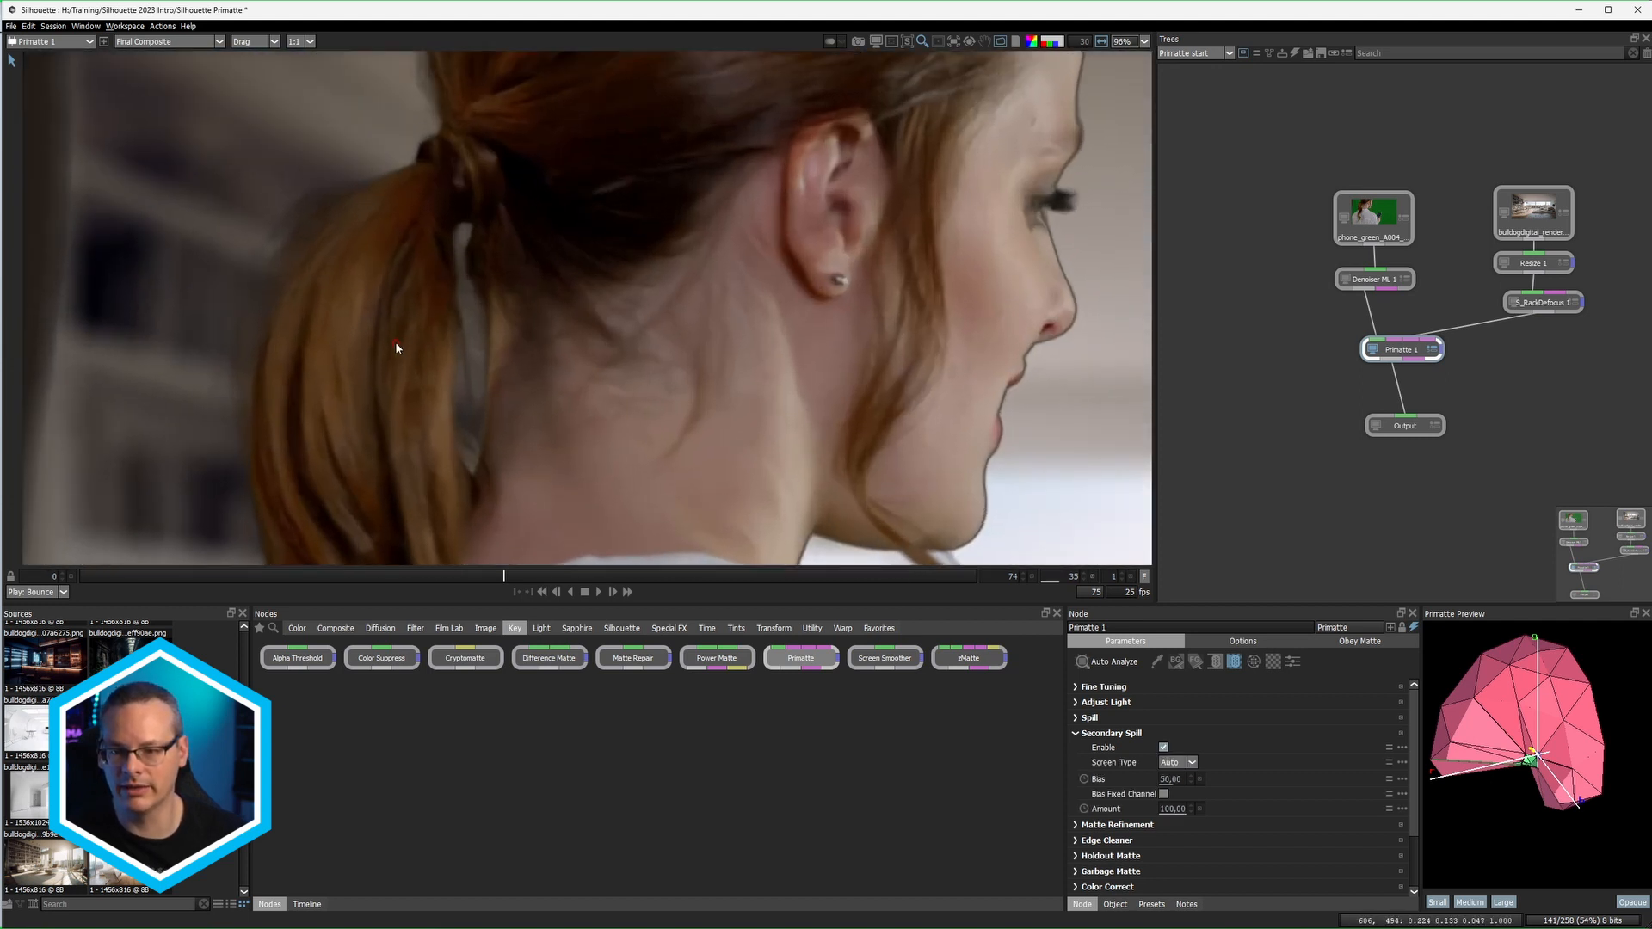
left_click(1163, 748)
left_click(1163, 748)
left_click(1163, 748)
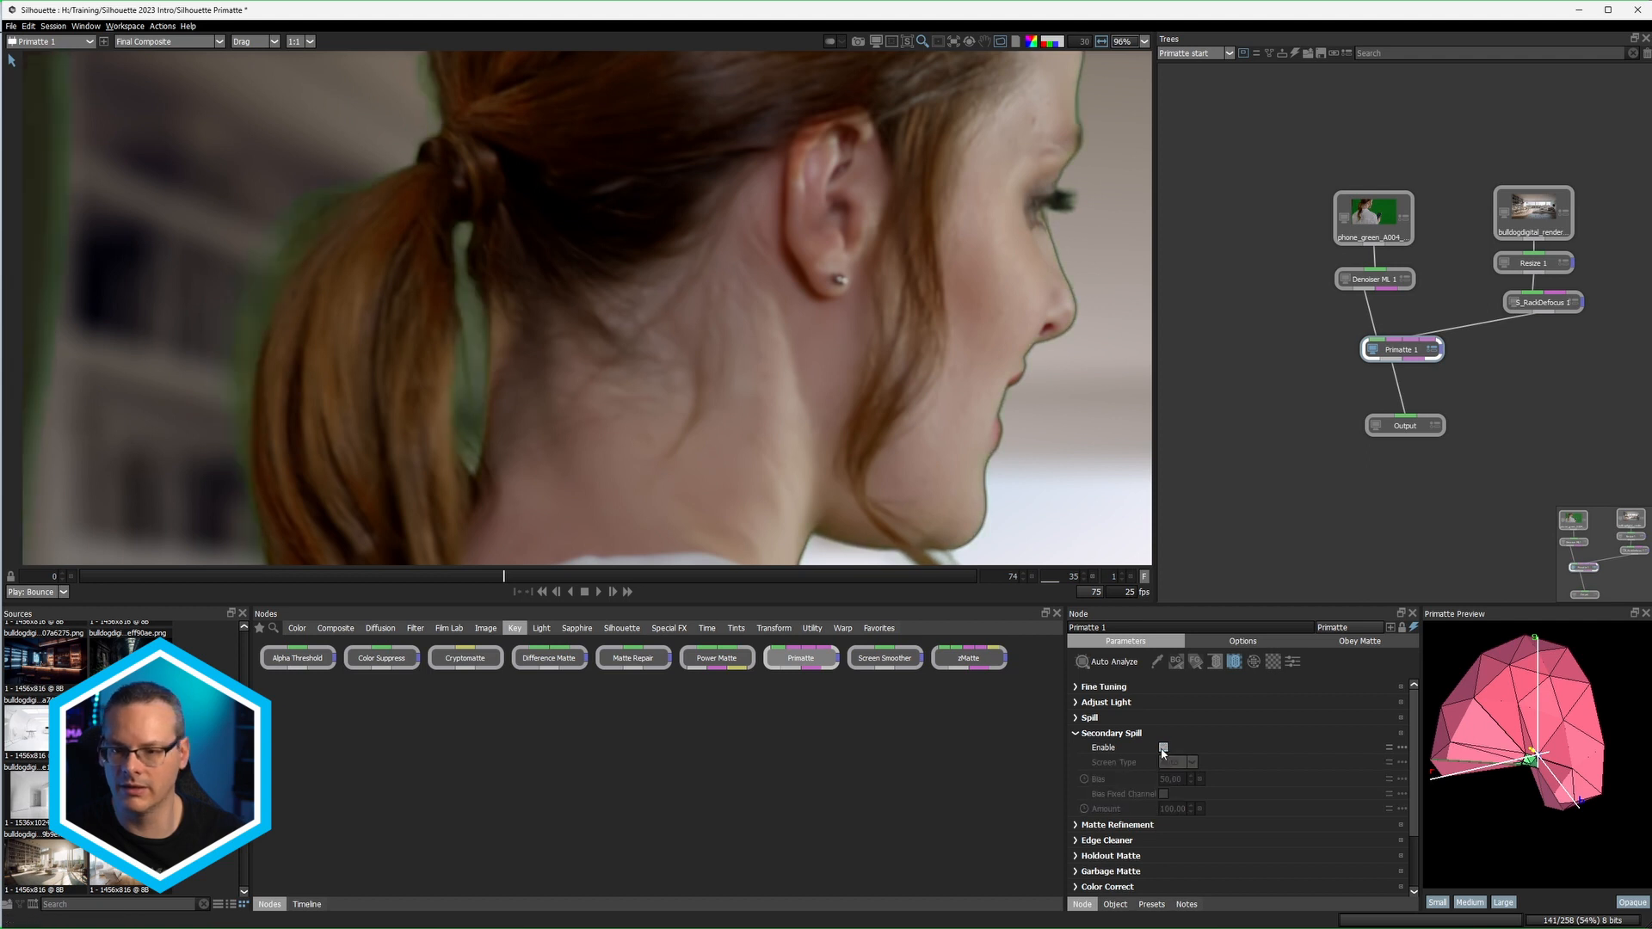
left_click(1163, 748)
left_click(1163, 748)
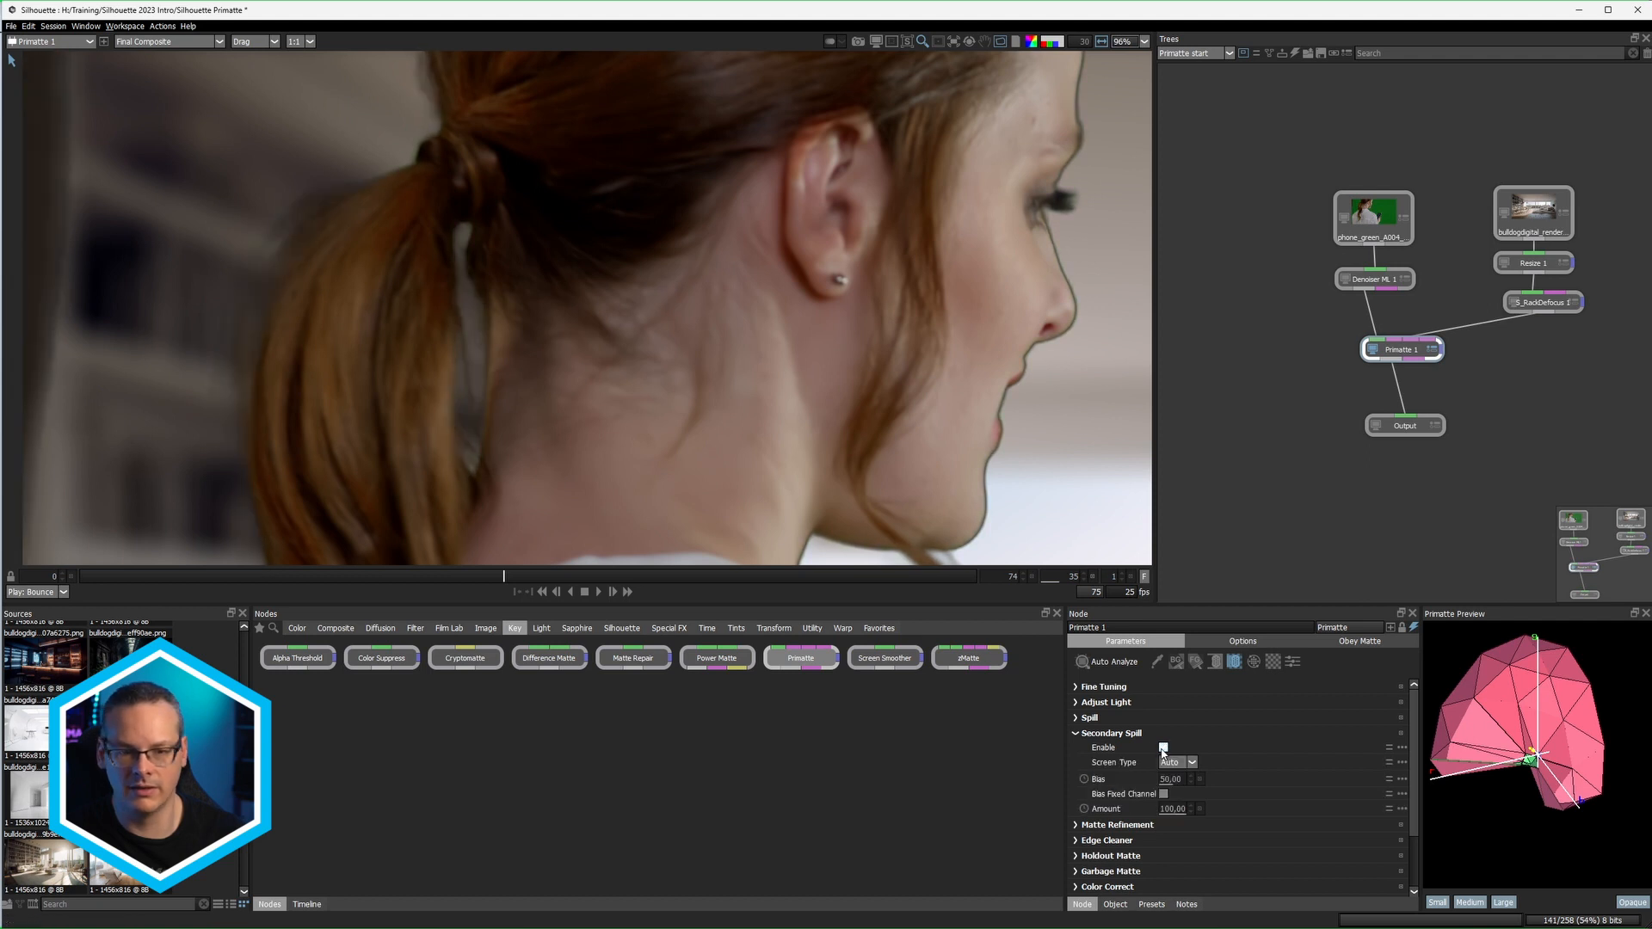
left_click(1163, 748)
Step: Inspect the chin, loose hair strand and shoulder edges with Secondary Spill applied, close up and at full frame
left_click_drag(904, 443, 737, 294)
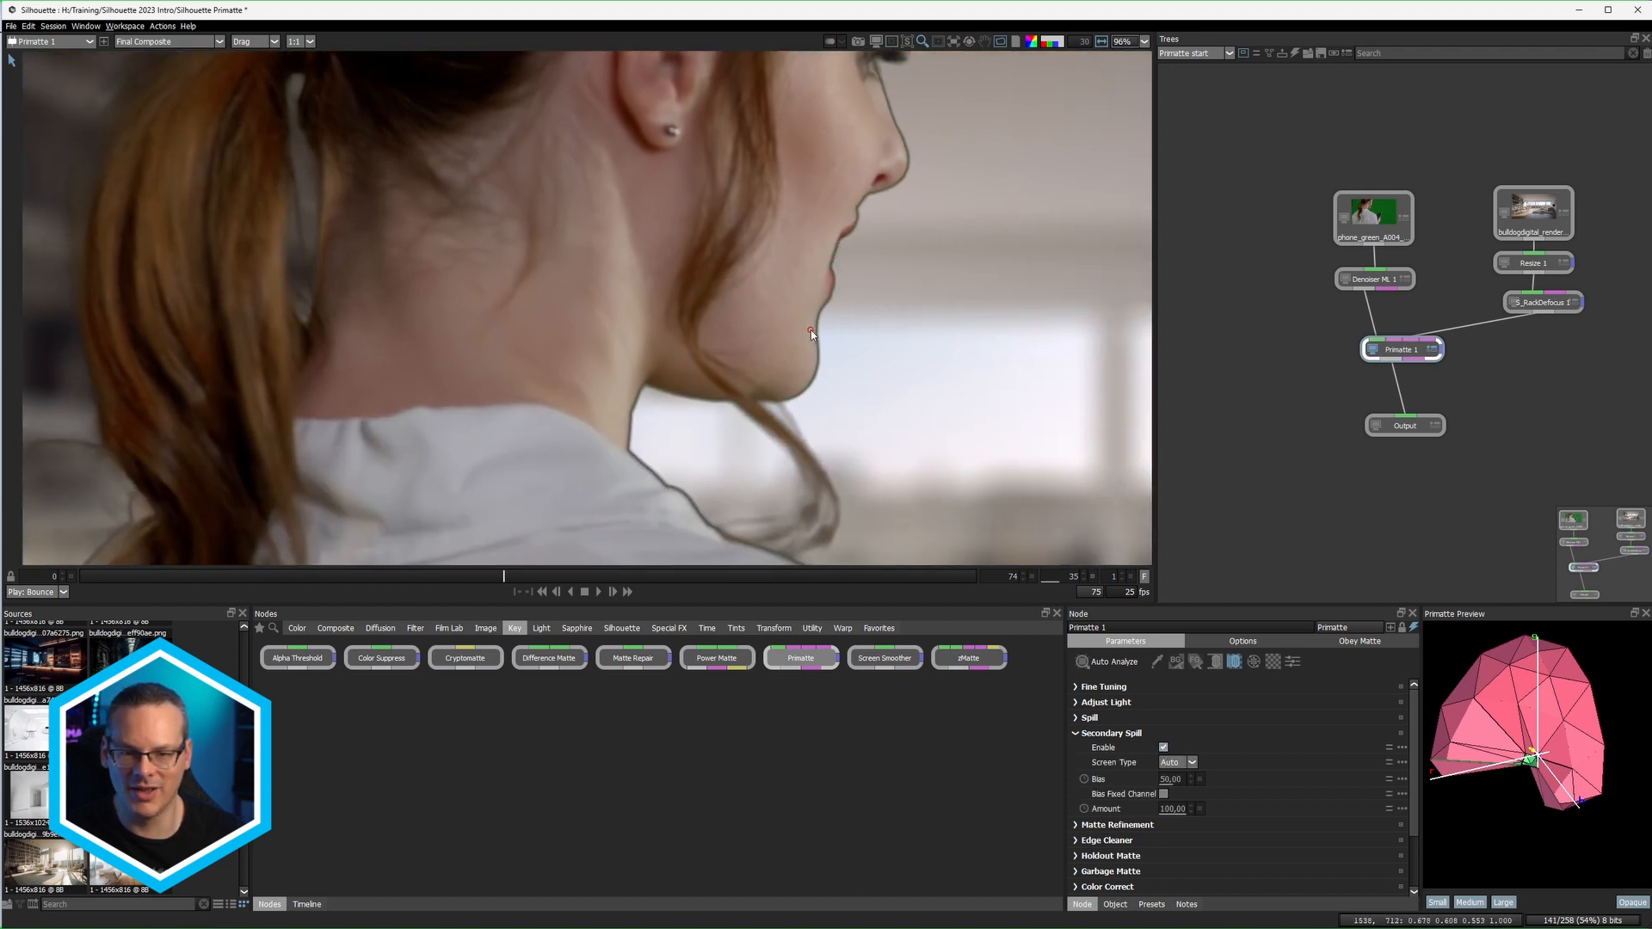
left_click_drag(692, 479, 582, 314)
scroll(587, 221, "down", 3)
scroll(582, 315, "up", 3)
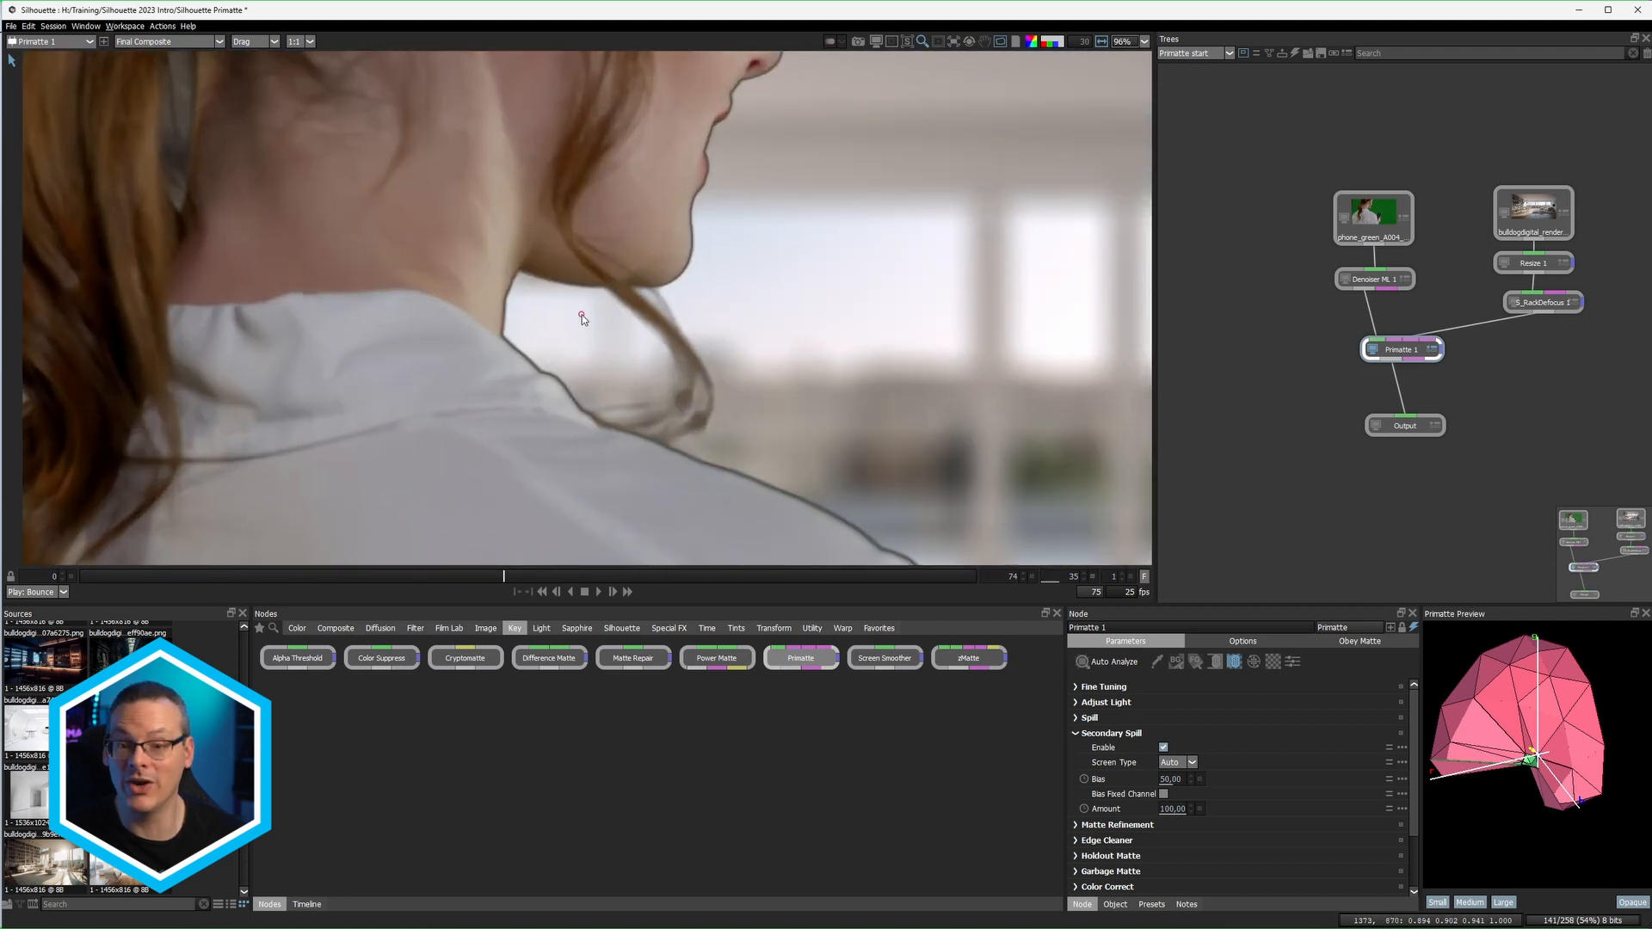
scroll(582, 315, "down", 5)
scroll(582, 315, "up", 2)
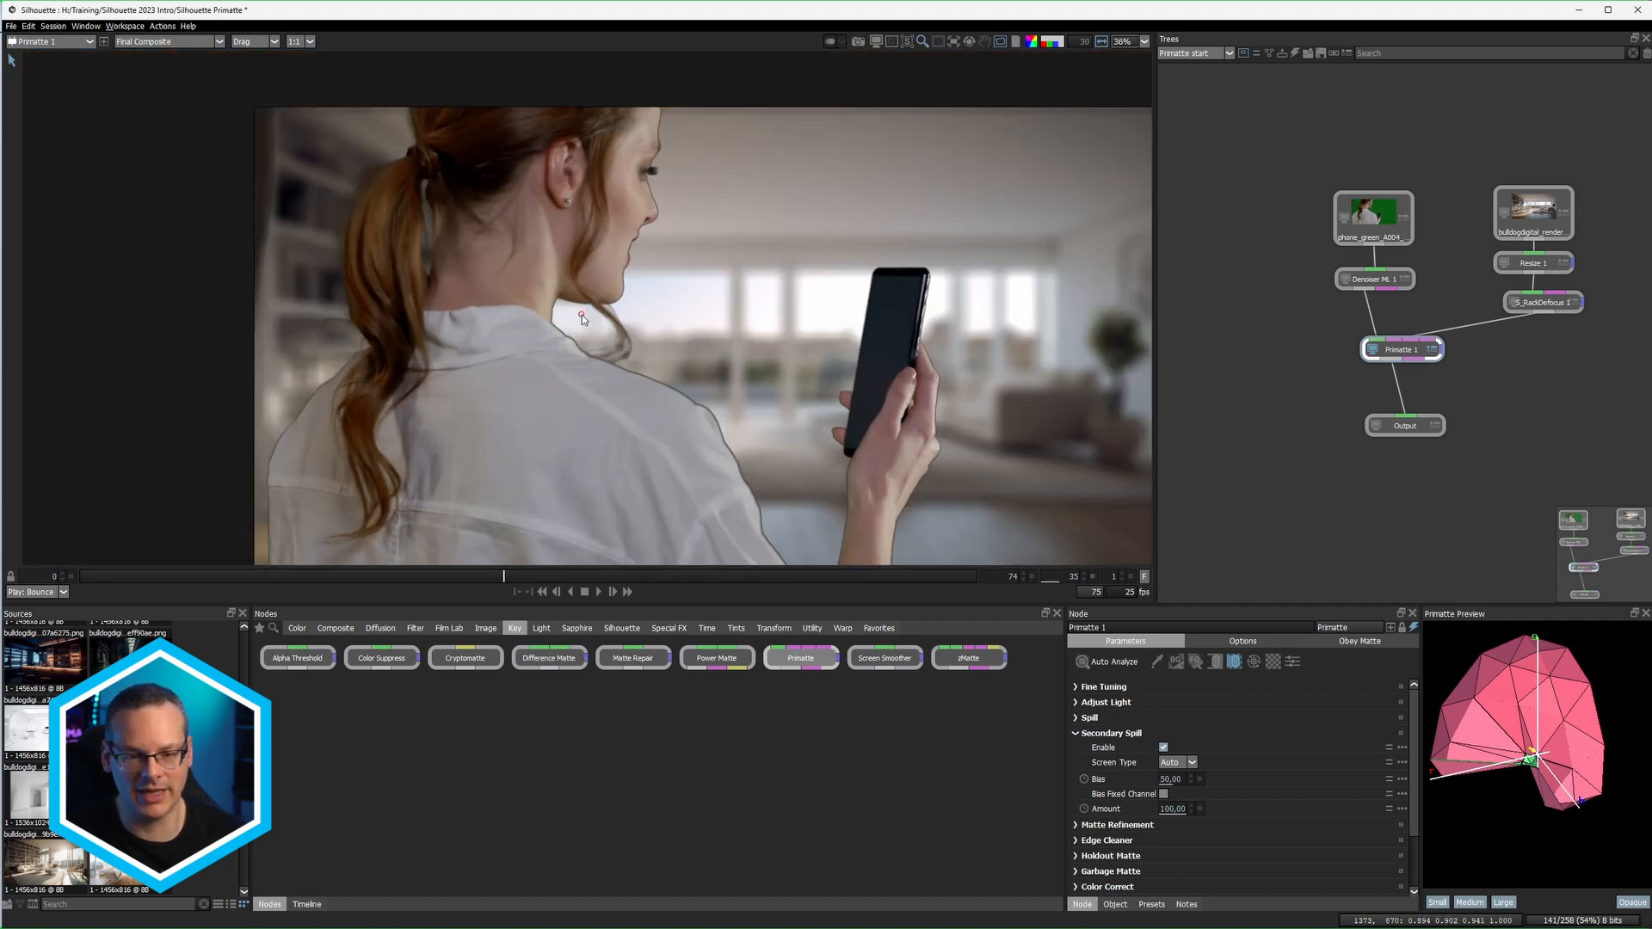
left_click(1162, 748)
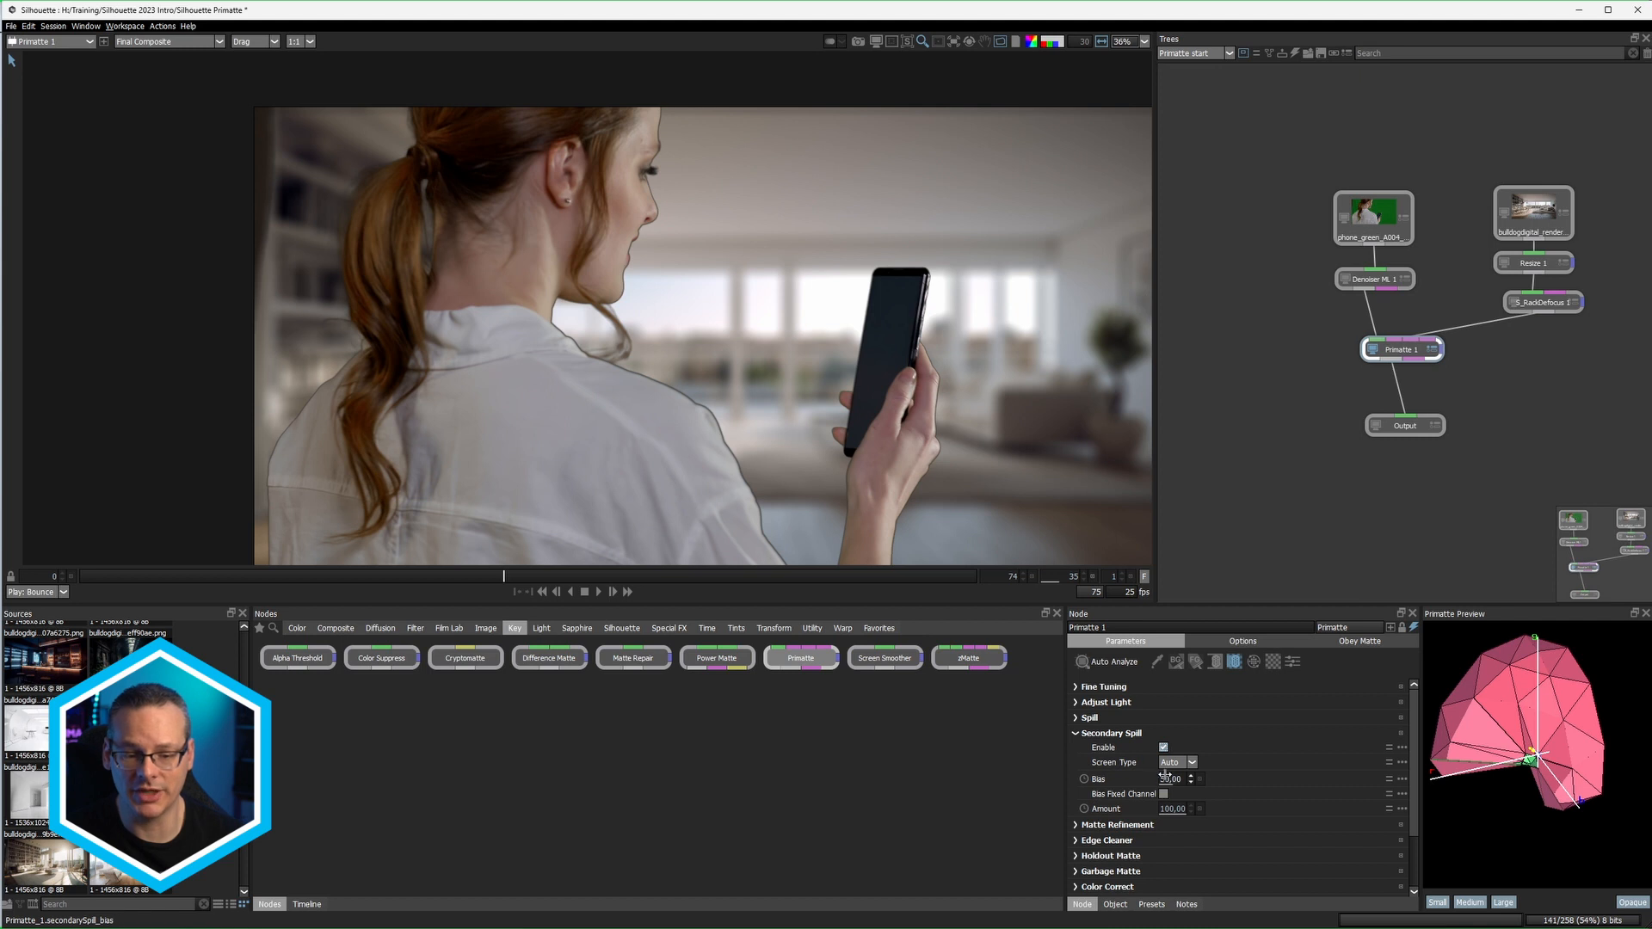
Step: Review the Secondary Spill Screen Type options and set its Bias to 0
left_click(1191, 762)
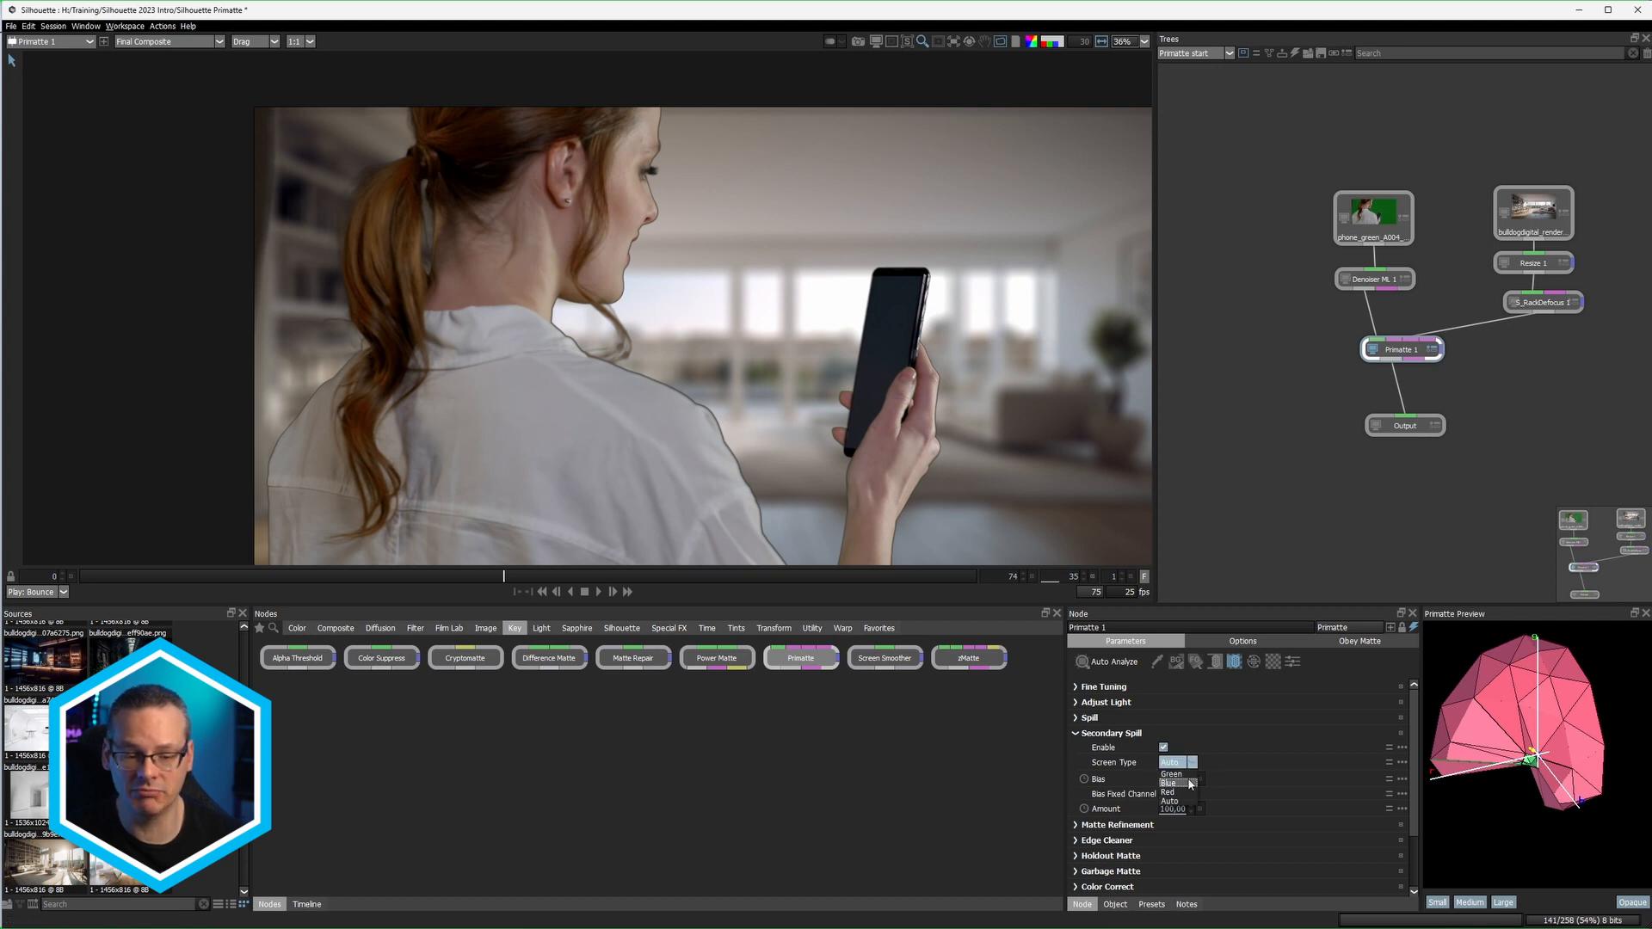
left_click(1225, 768)
left_click_drag(1166, 781, 1205, 787)
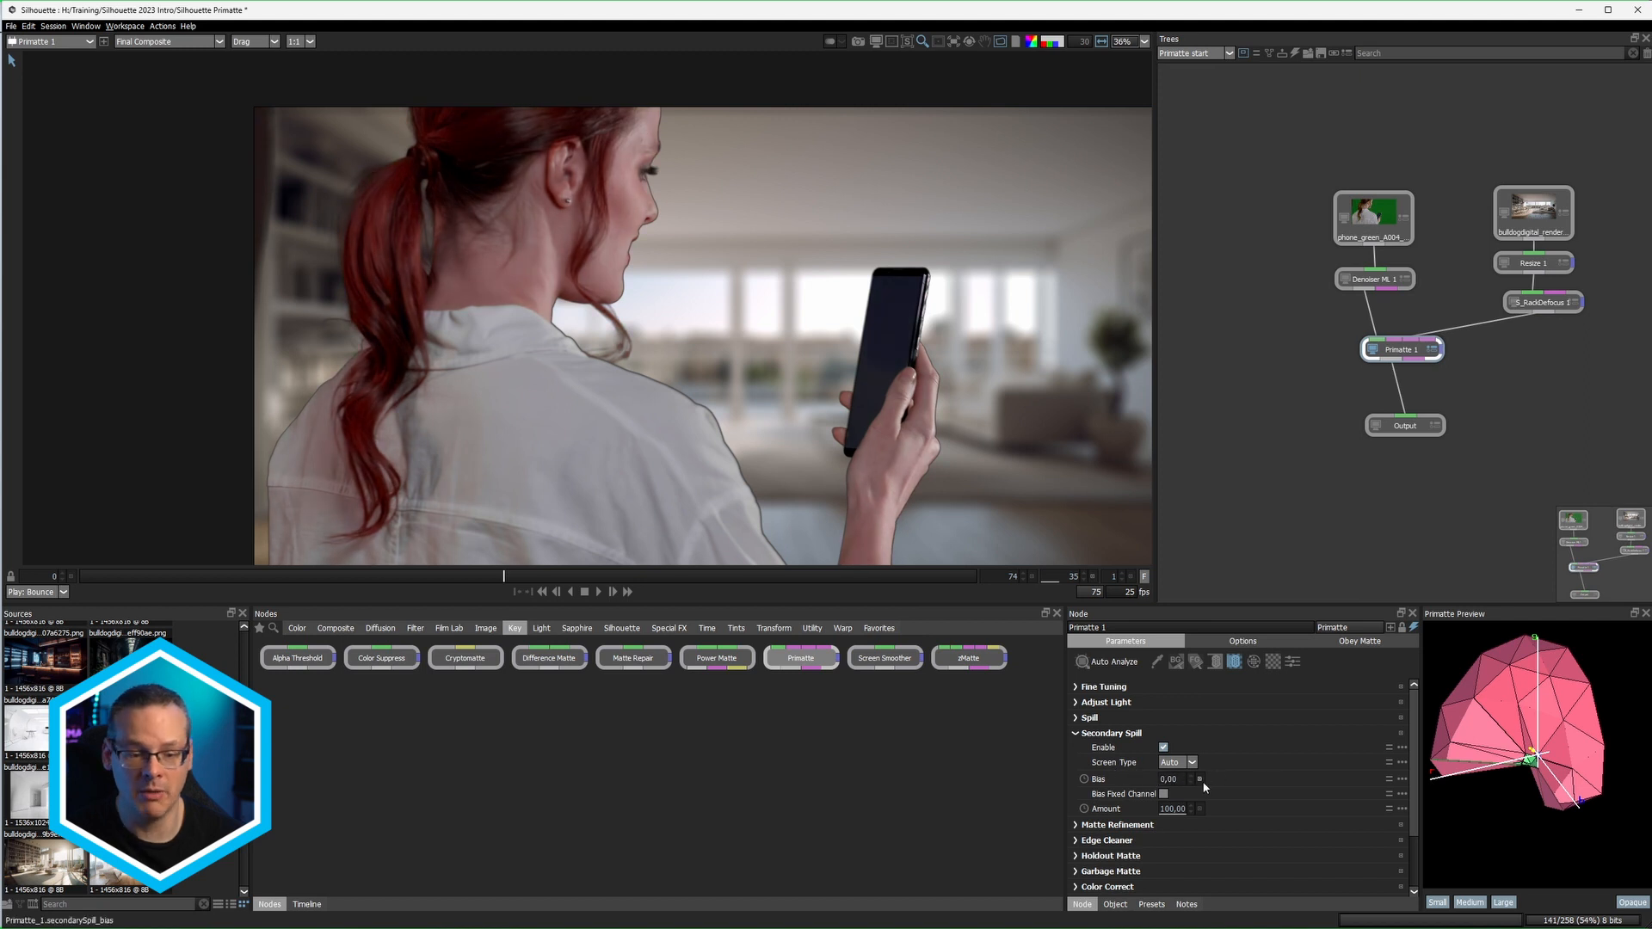
Step: Reset the Secondary Spill Bias to 50 and close that parameter group
left_click(1200, 781)
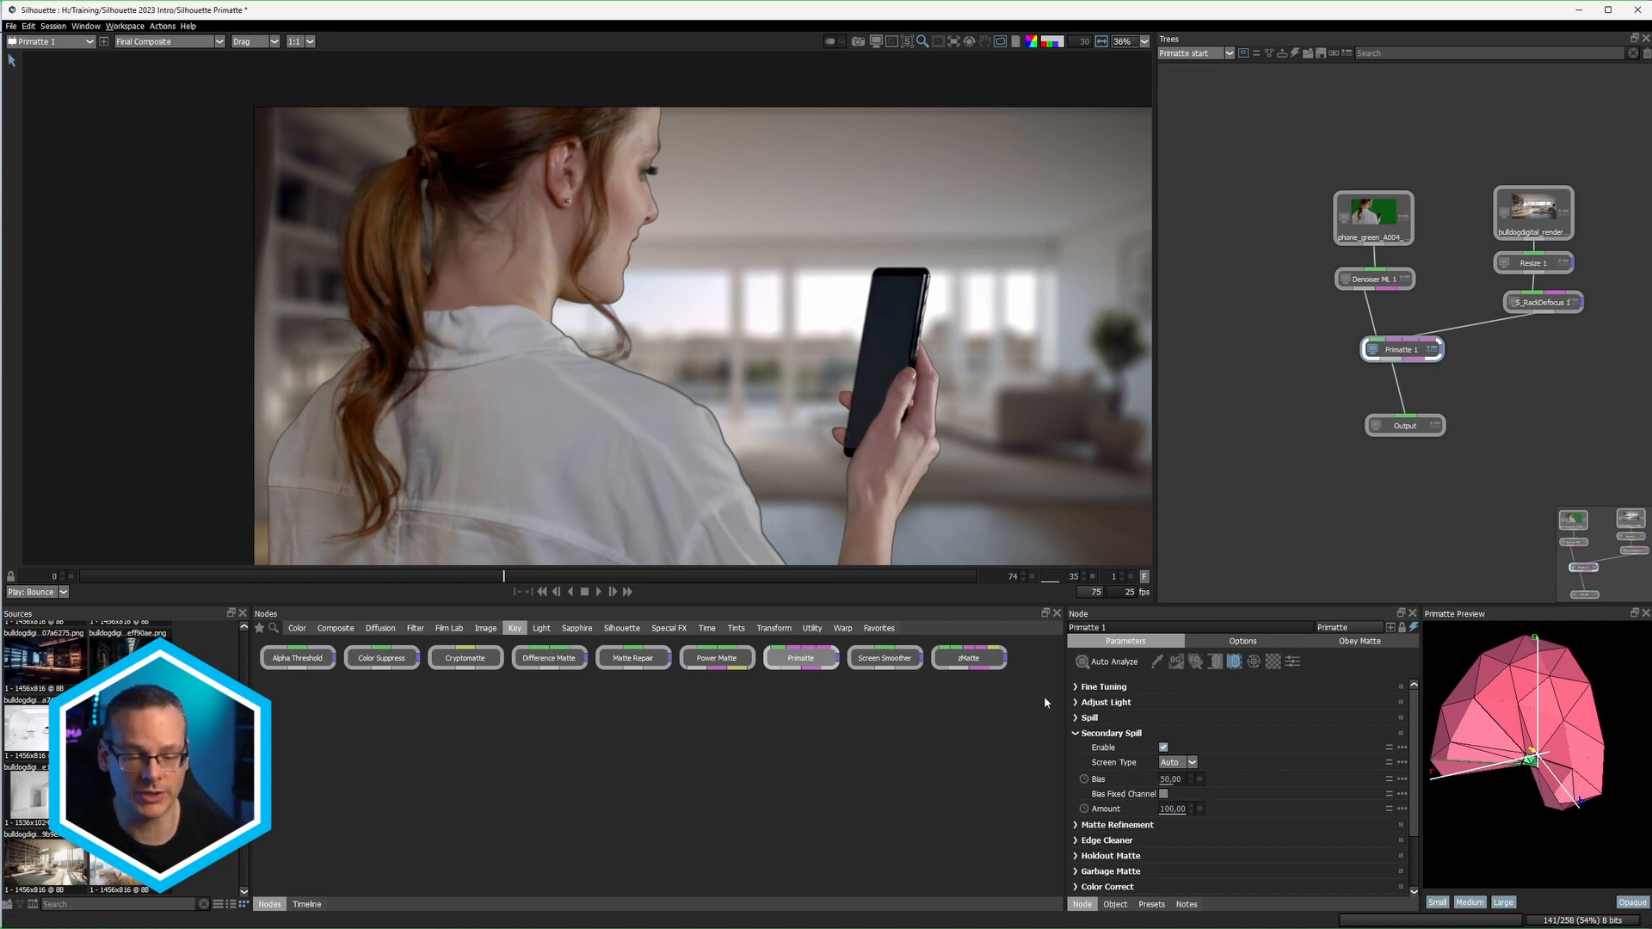
left_click(1097, 734)
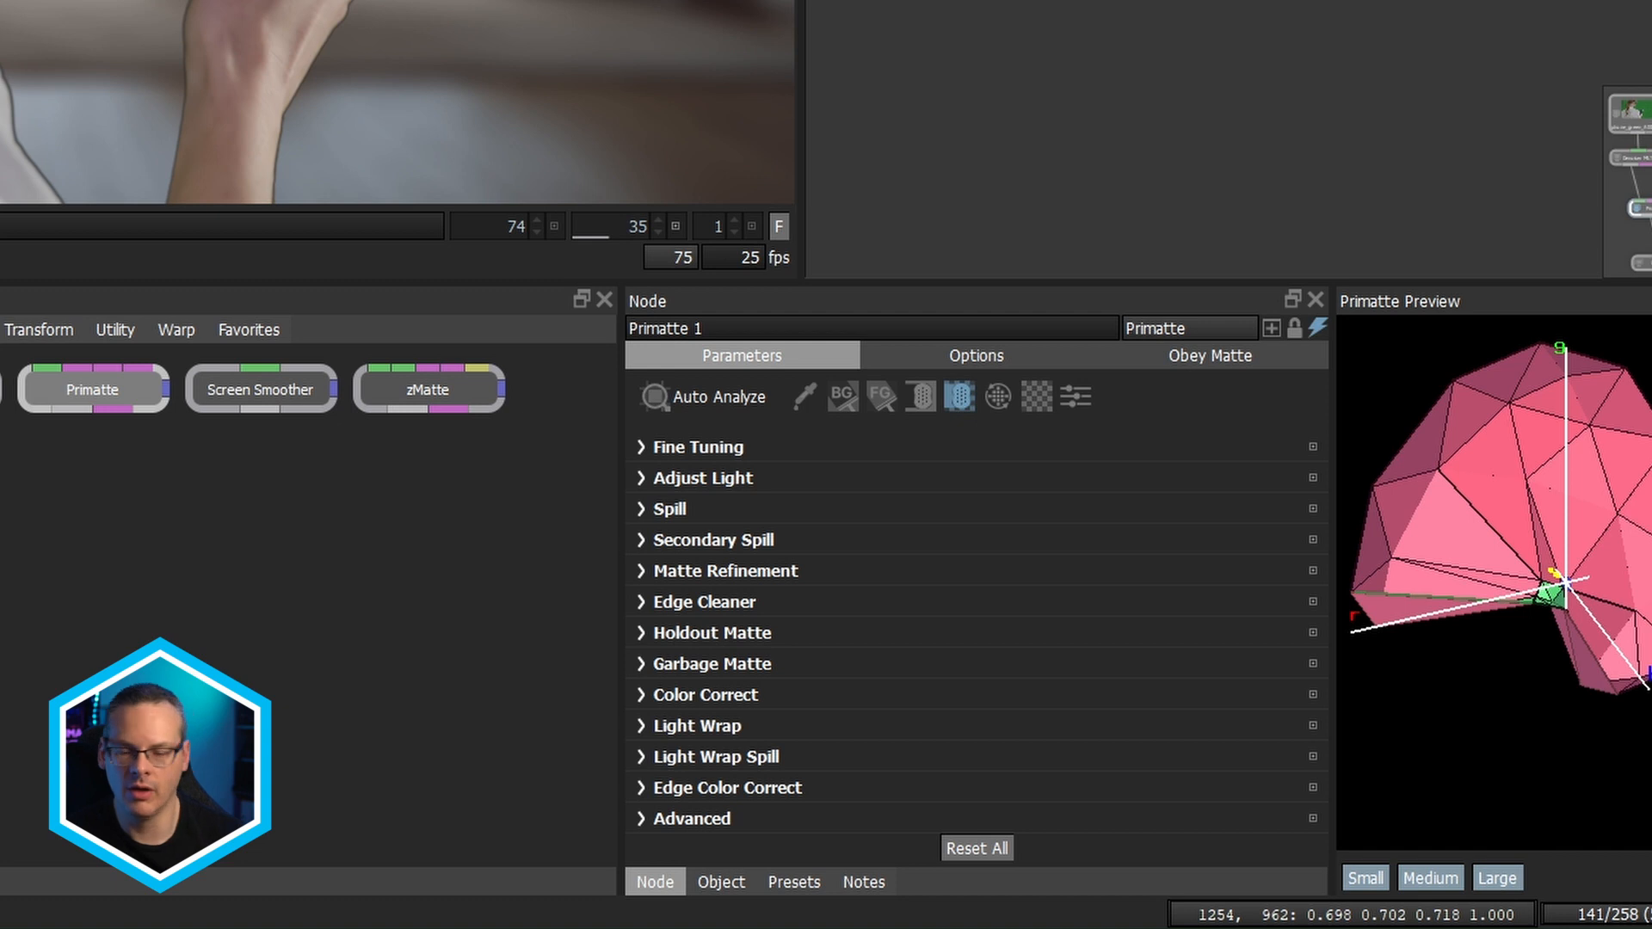
scroll(397, 102, "up", 4)
left_click_drag(397, 51, 451, 174)
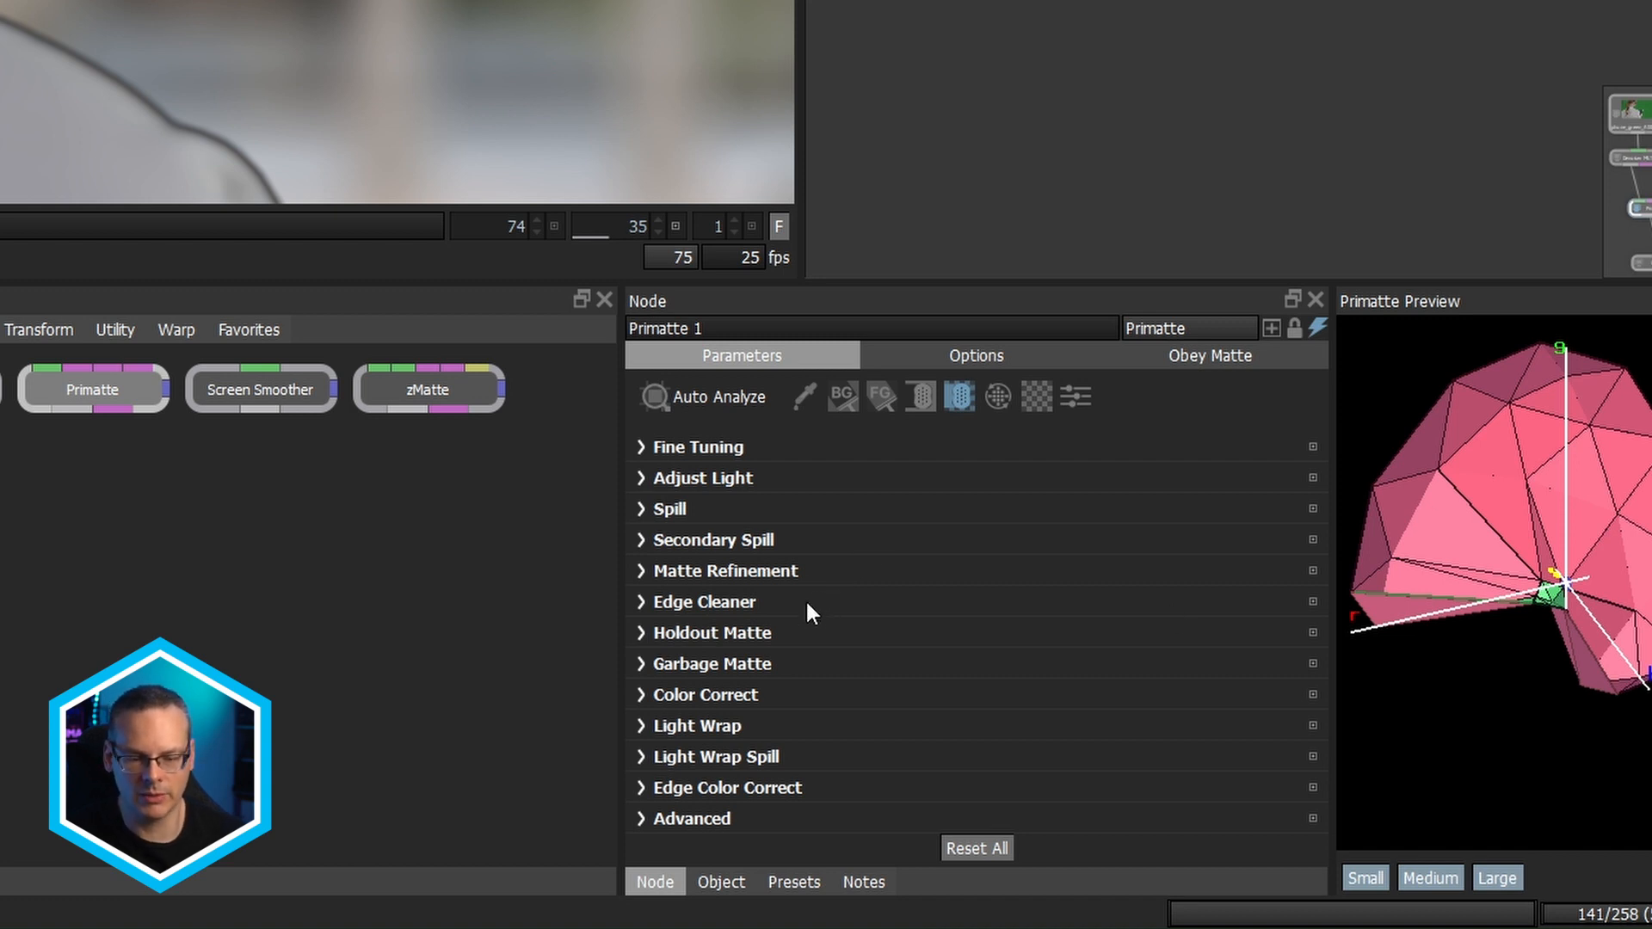
Step: Enable Primatte's Edge Cleaner and compare the composite with it on and off
left_click(642, 600)
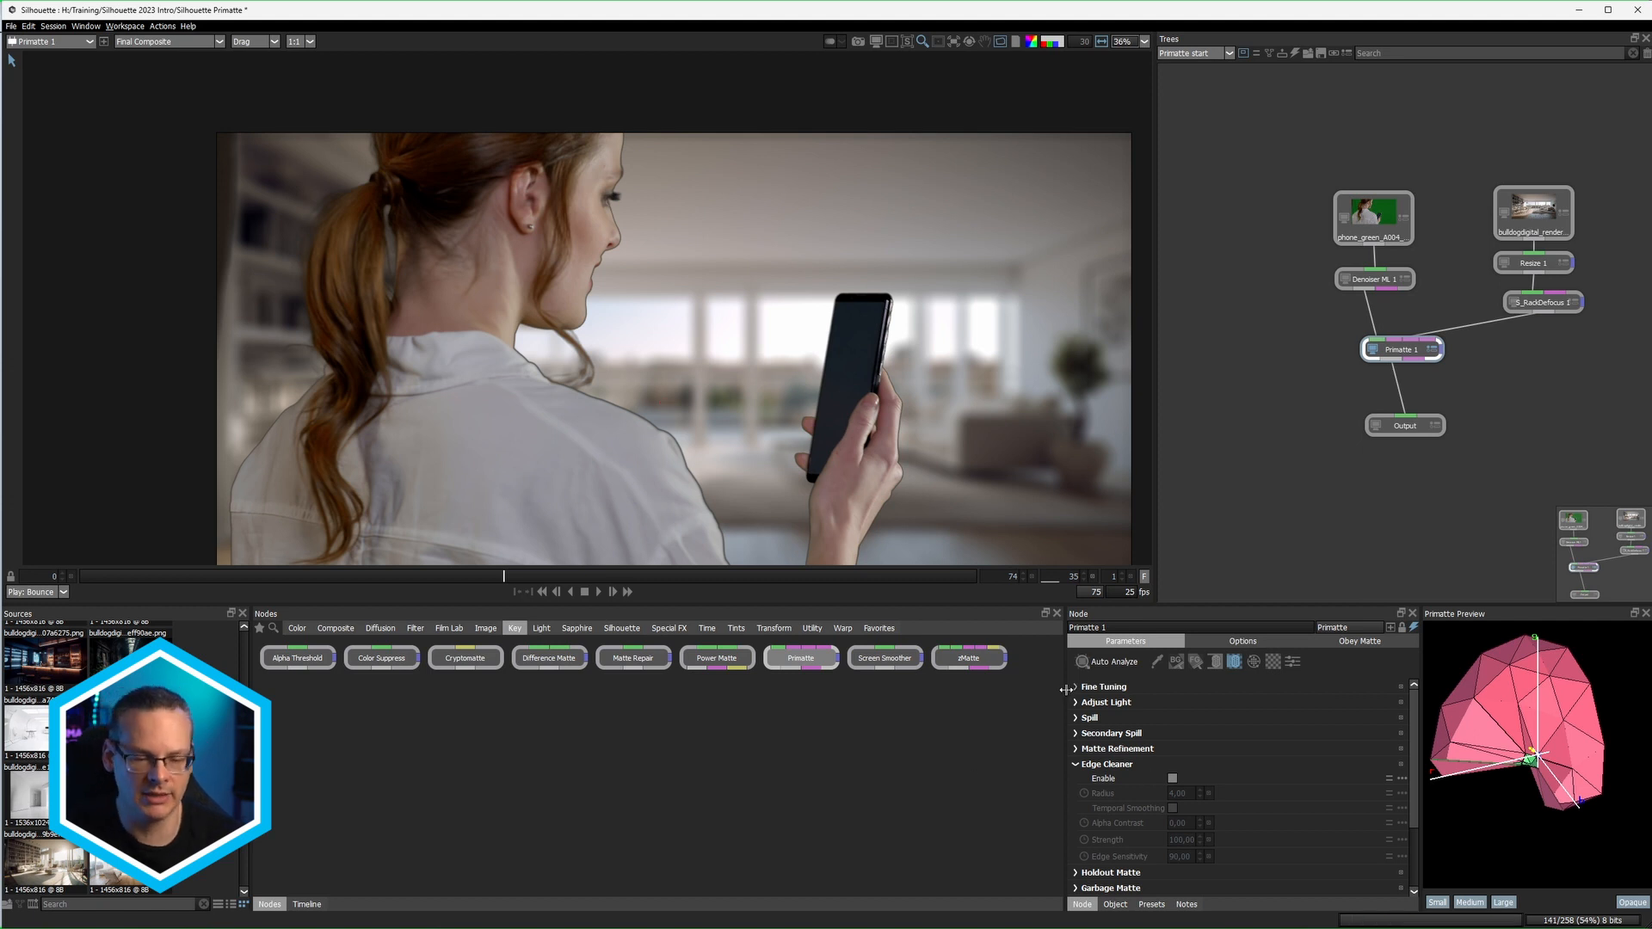
left_click(1172, 778)
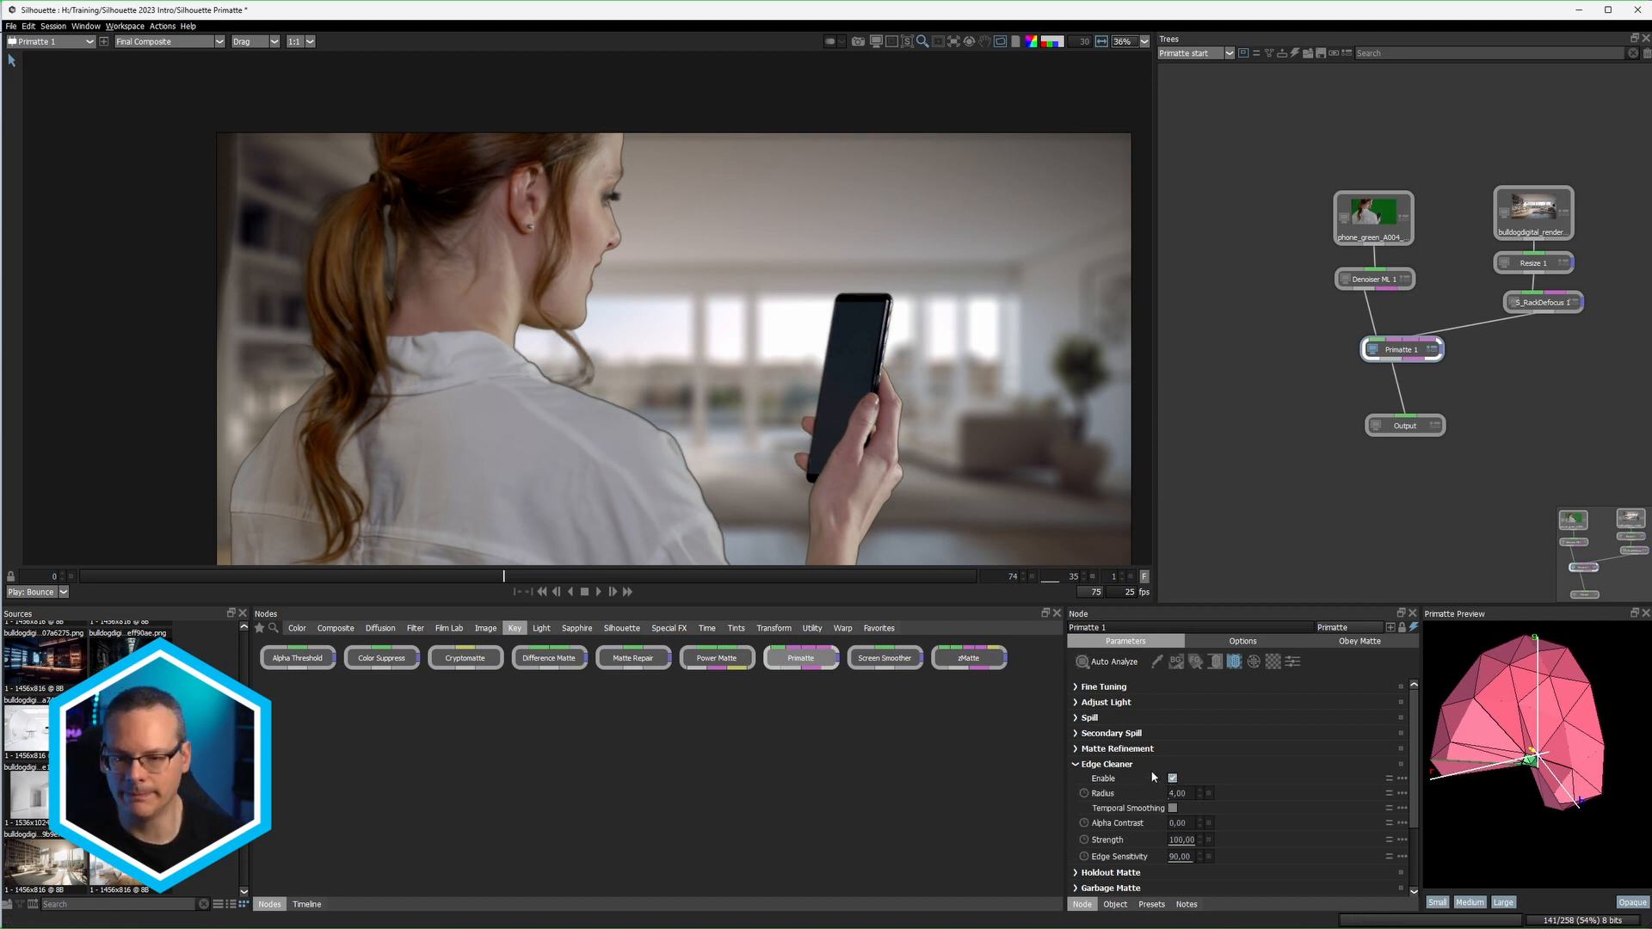
left_click(1173, 779)
left_click(1174, 779)
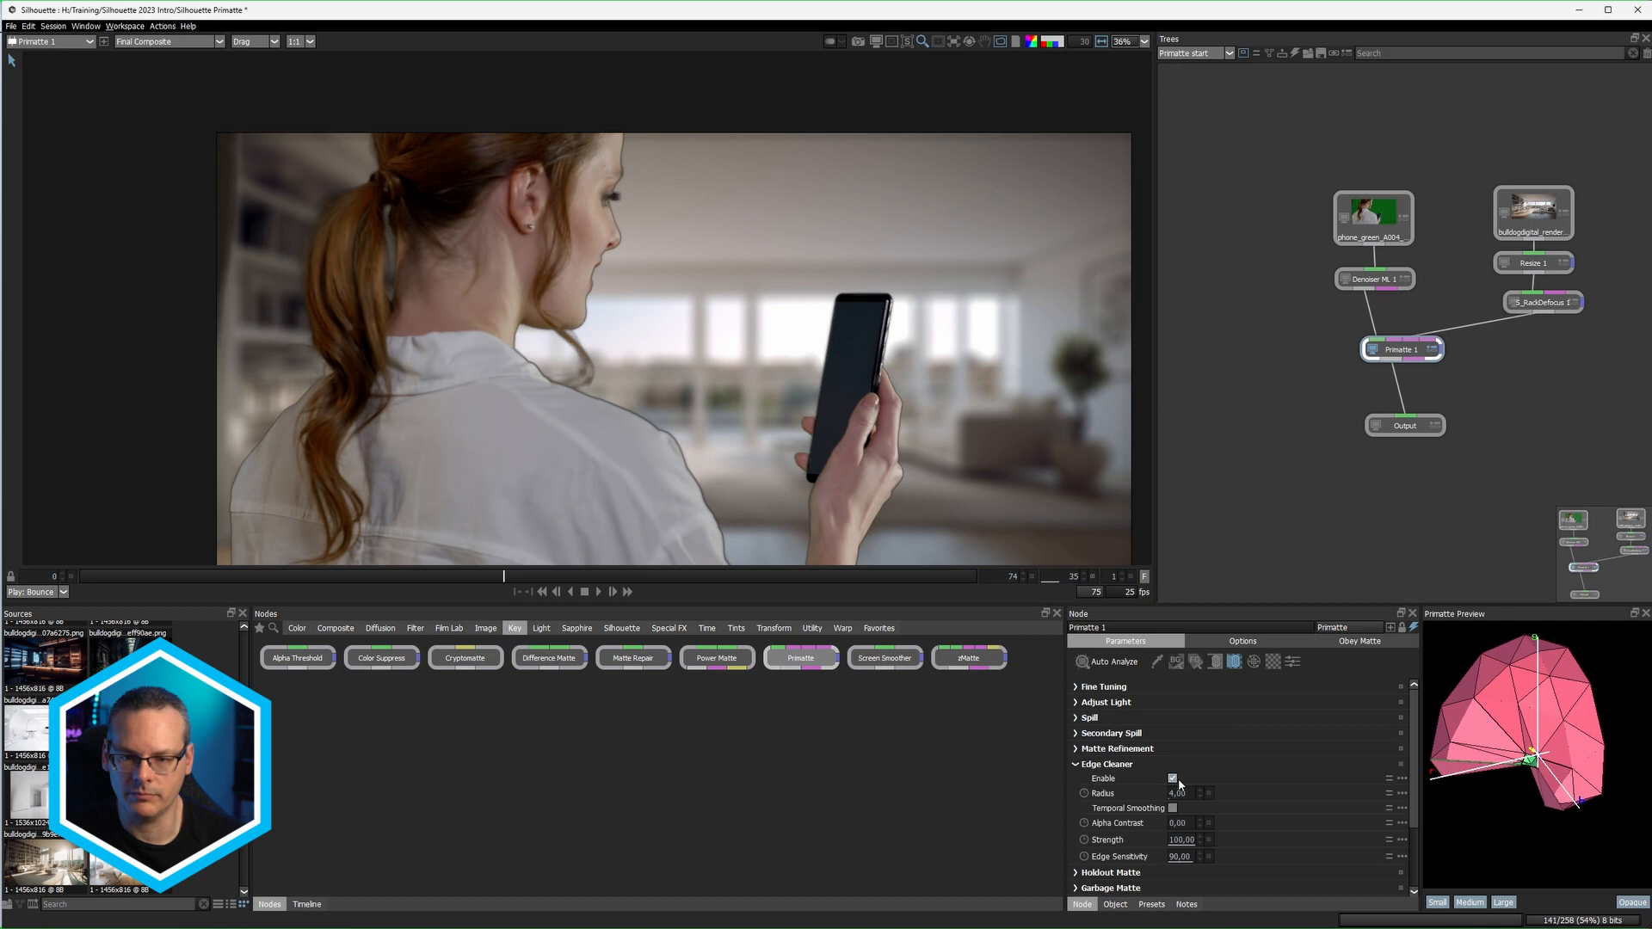
left_click(1172, 778)
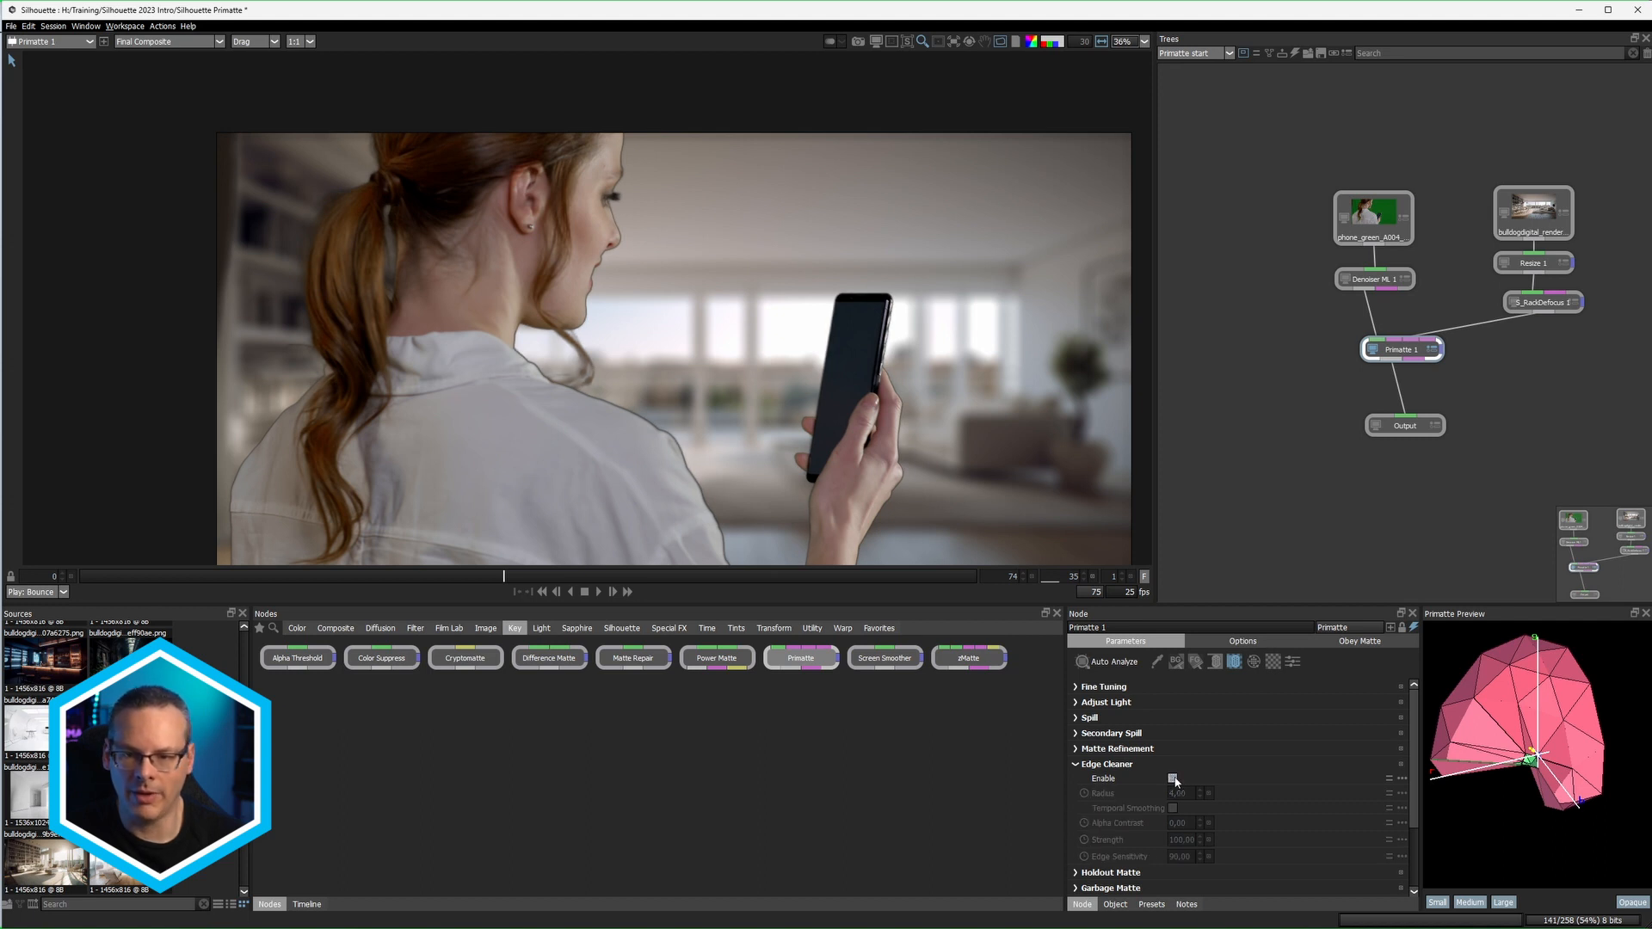
left_click(1173, 780)
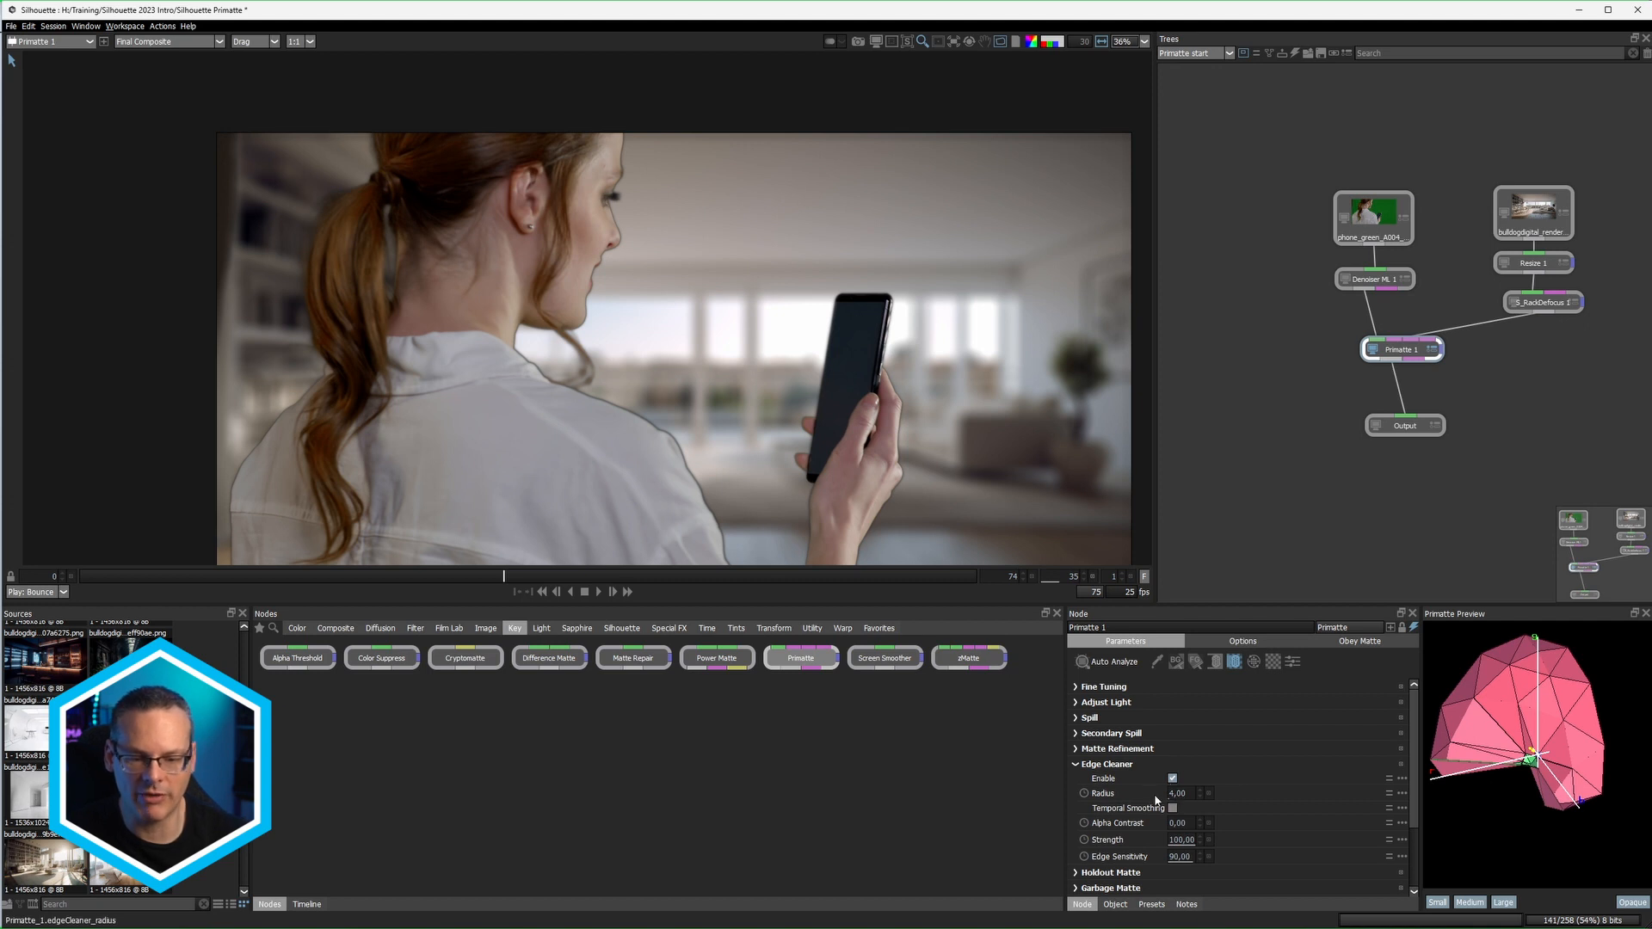
Step: Display the final key and raise the Edge Cleaner Radius to 13 while checking the hair strand below the chin
left_click_drag(1187, 794, 1188, 799)
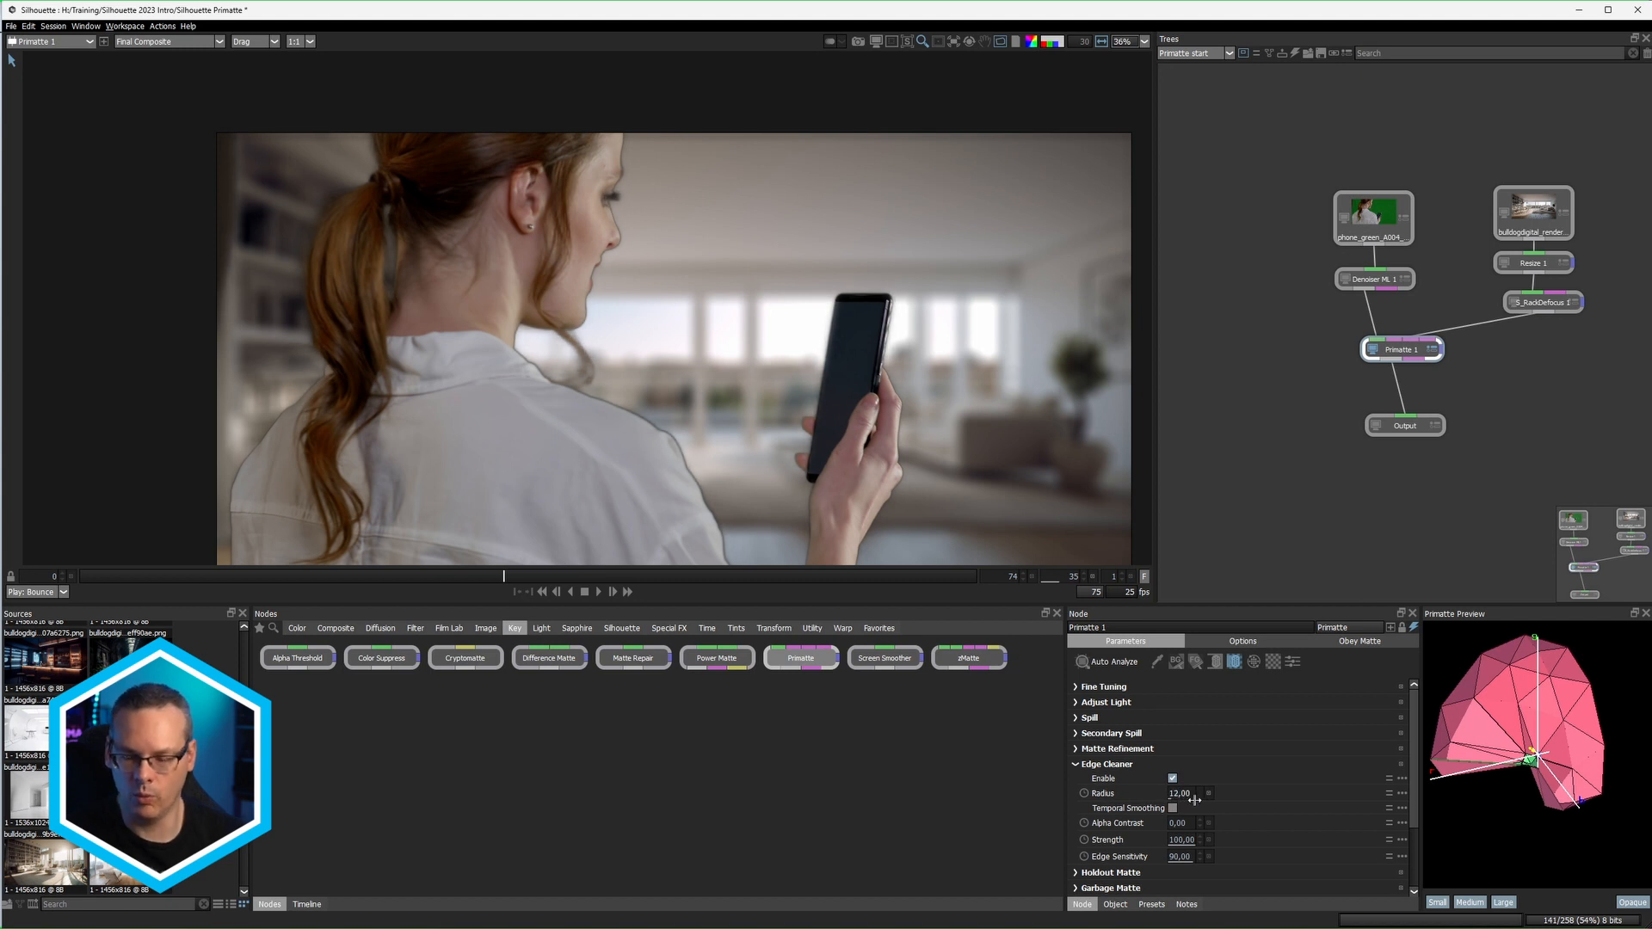
key("a")
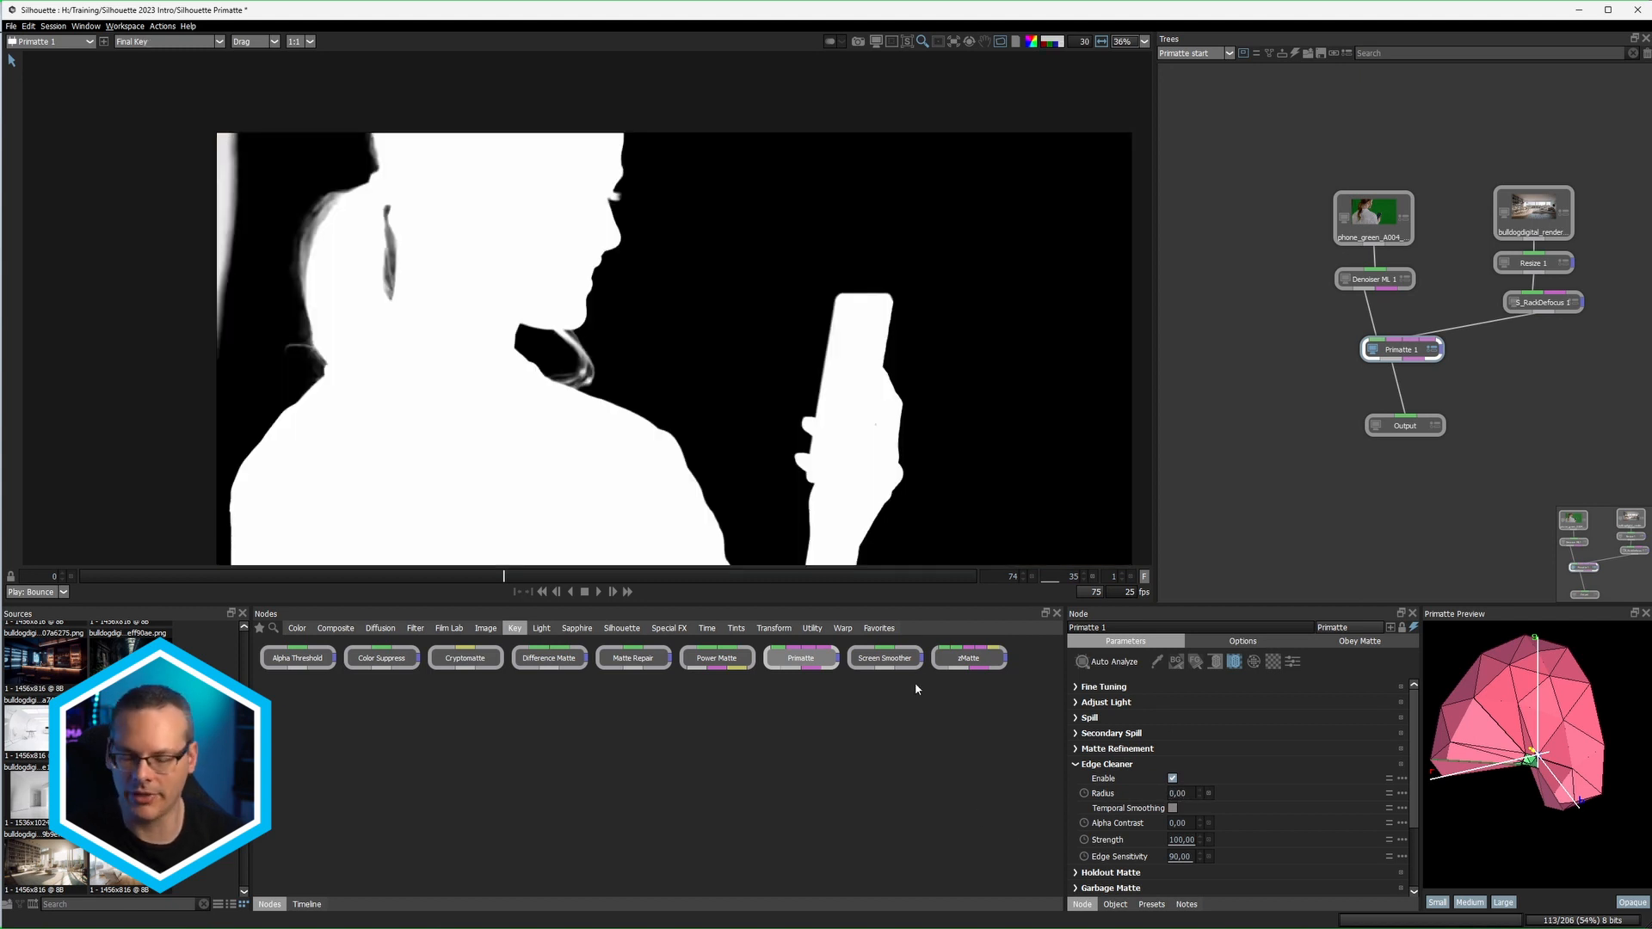
left_click_drag(1182, 793, 1192, 793)
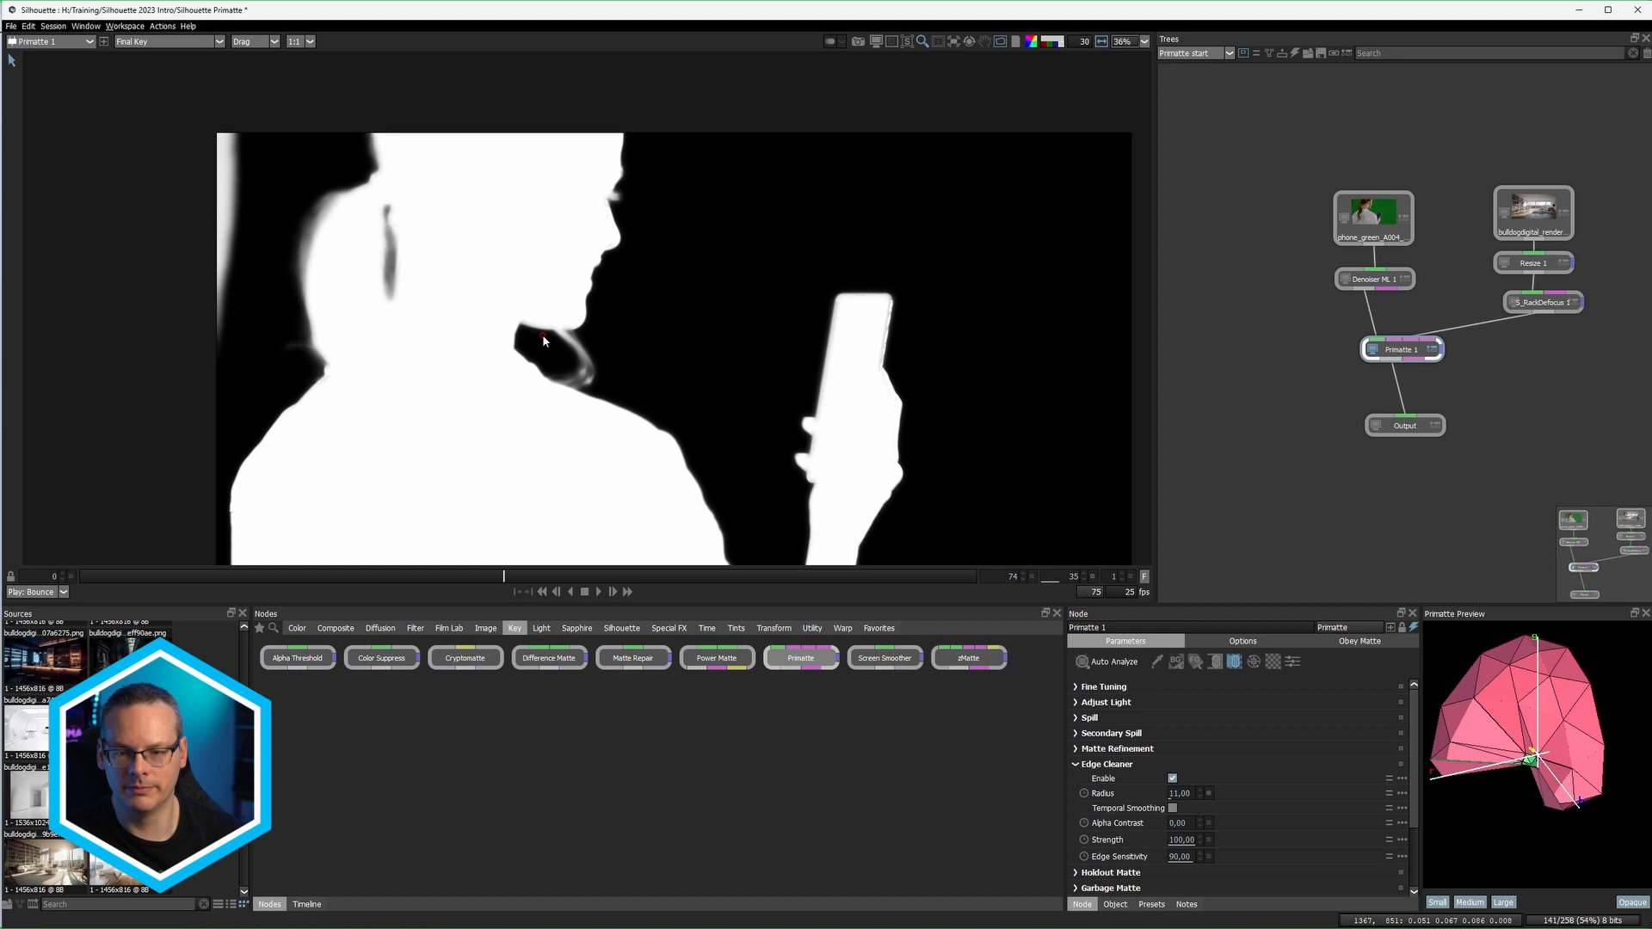
scroll(543, 336, "up", 3)
scroll(741, 380, "up", 1)
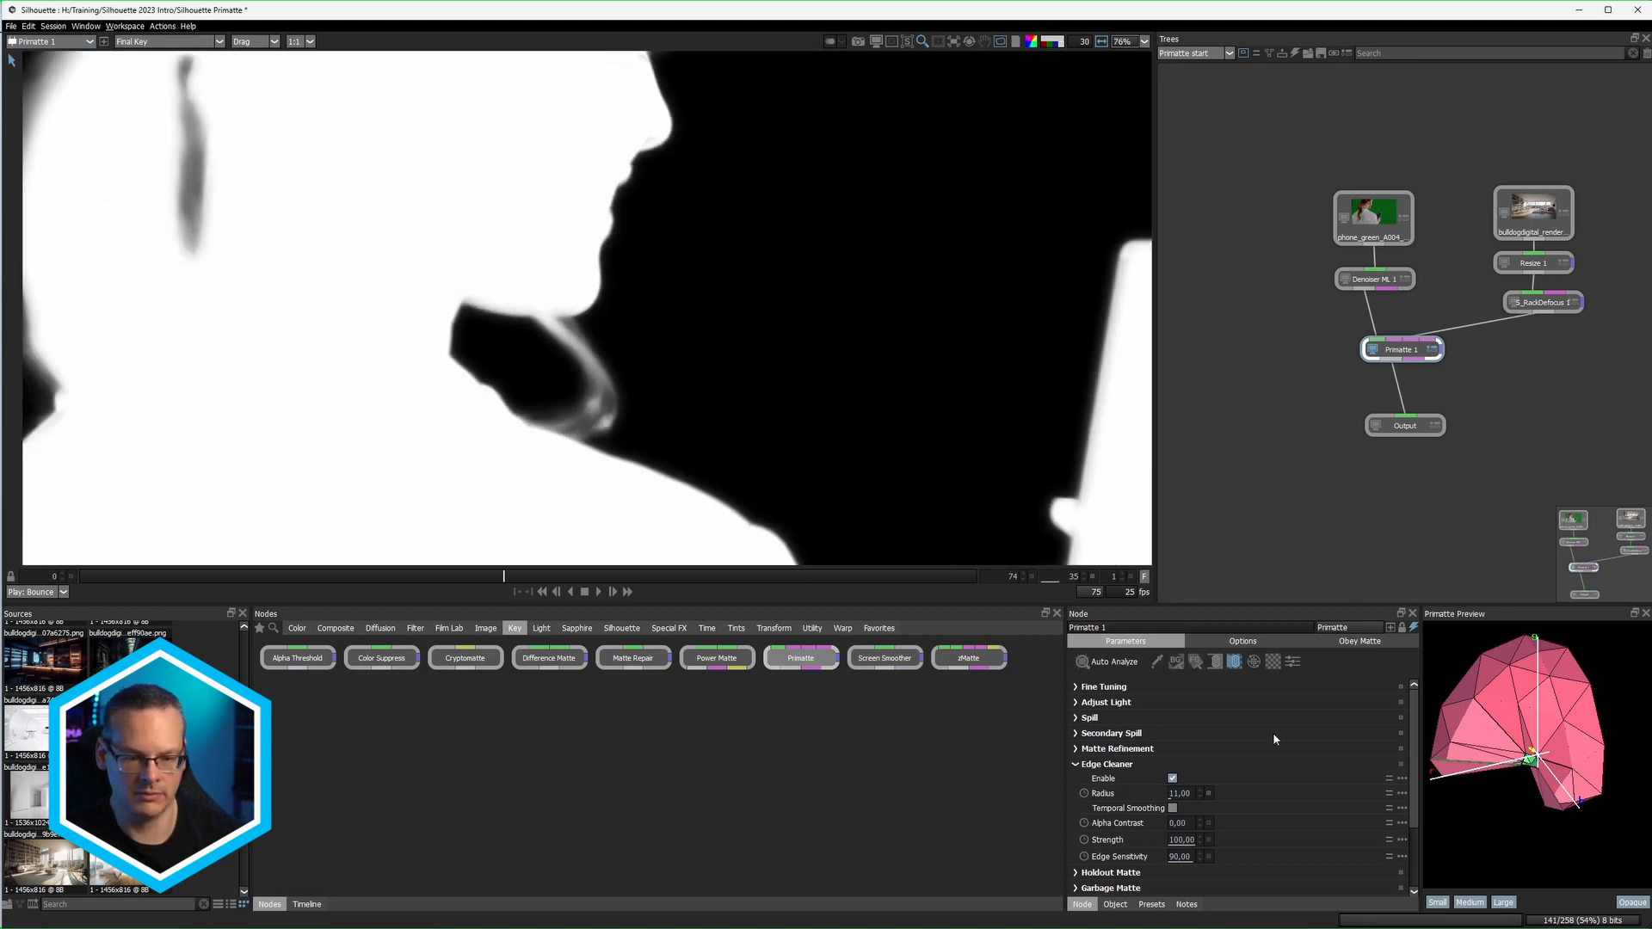
left_click_drag(1165, 793, 1179, 795)
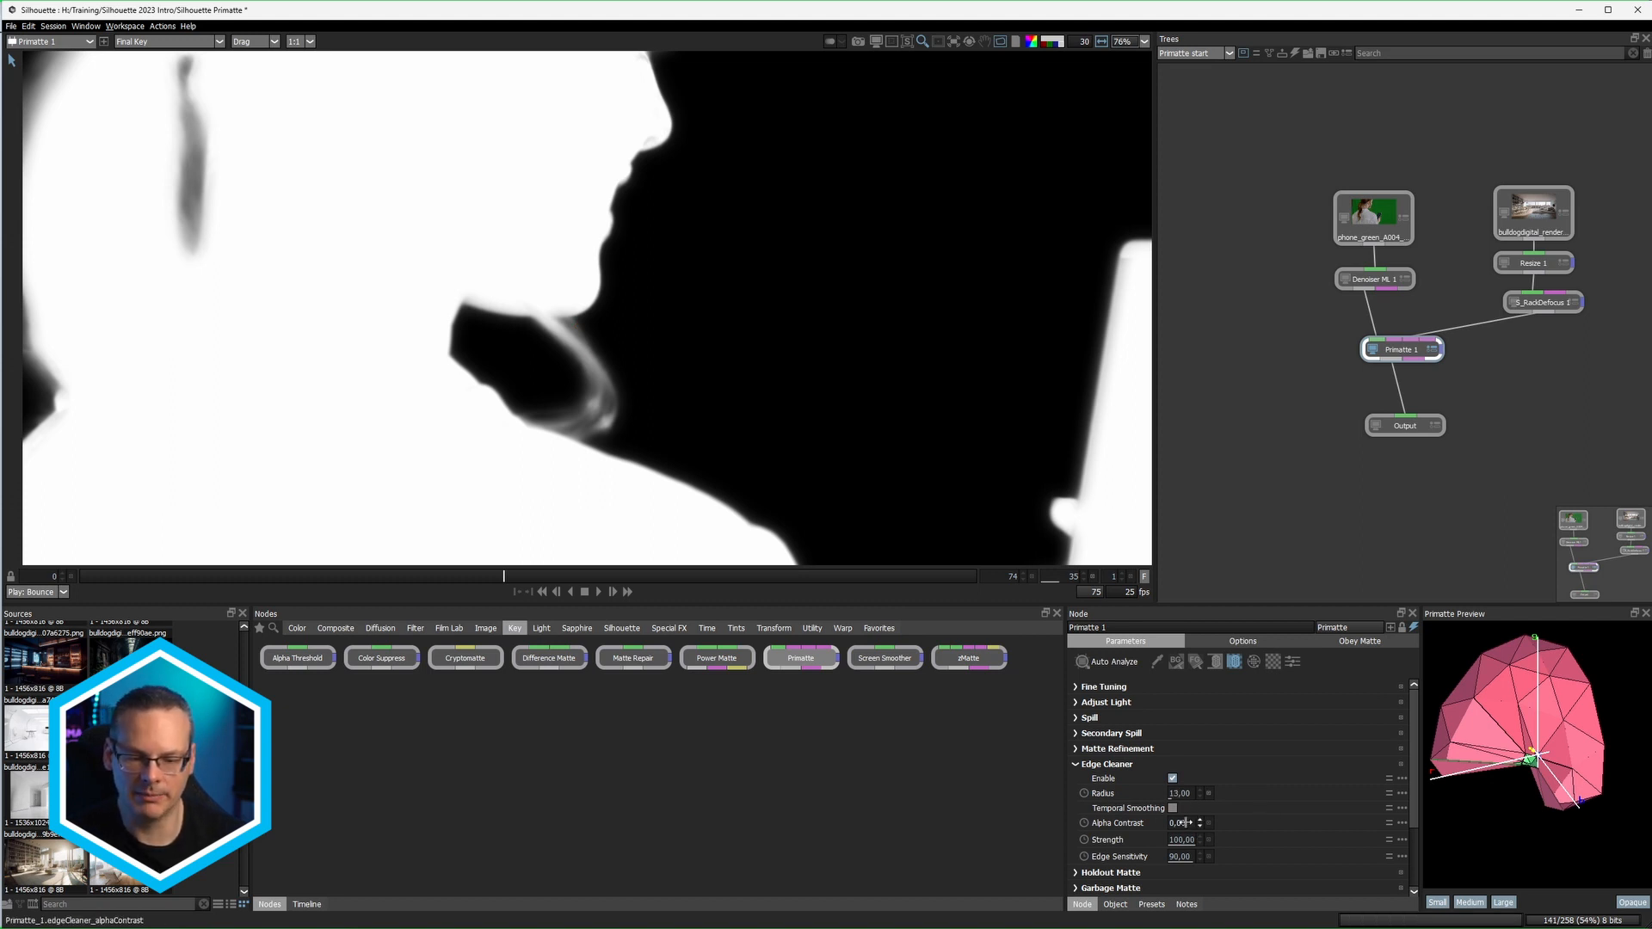
Step: Set the Edge Cleaner's Alpha Contrast to 10, Edge Sensitivity to 97 and Radius to 21
left_click_drag(1192, 823, 1189, 865)
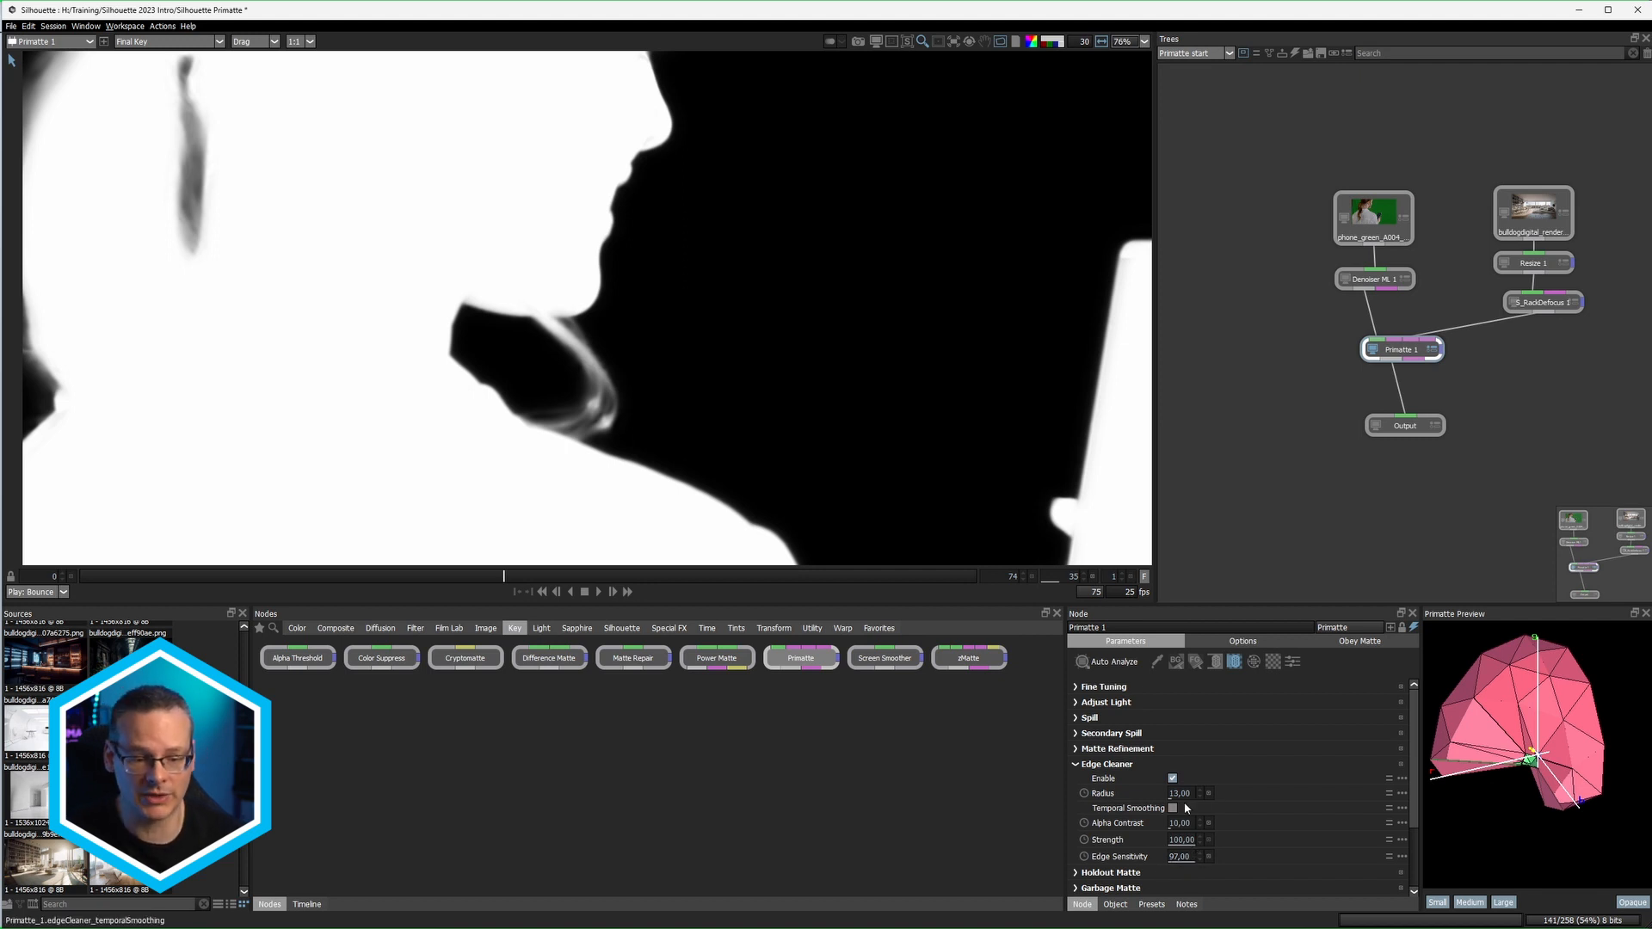
mouse_move(1192, 794)
left_mouse_down()
mouse_move(1210, 794)
mouse_move(1157, 793)
mouse_move(1179, 790)
left_mouse_up()
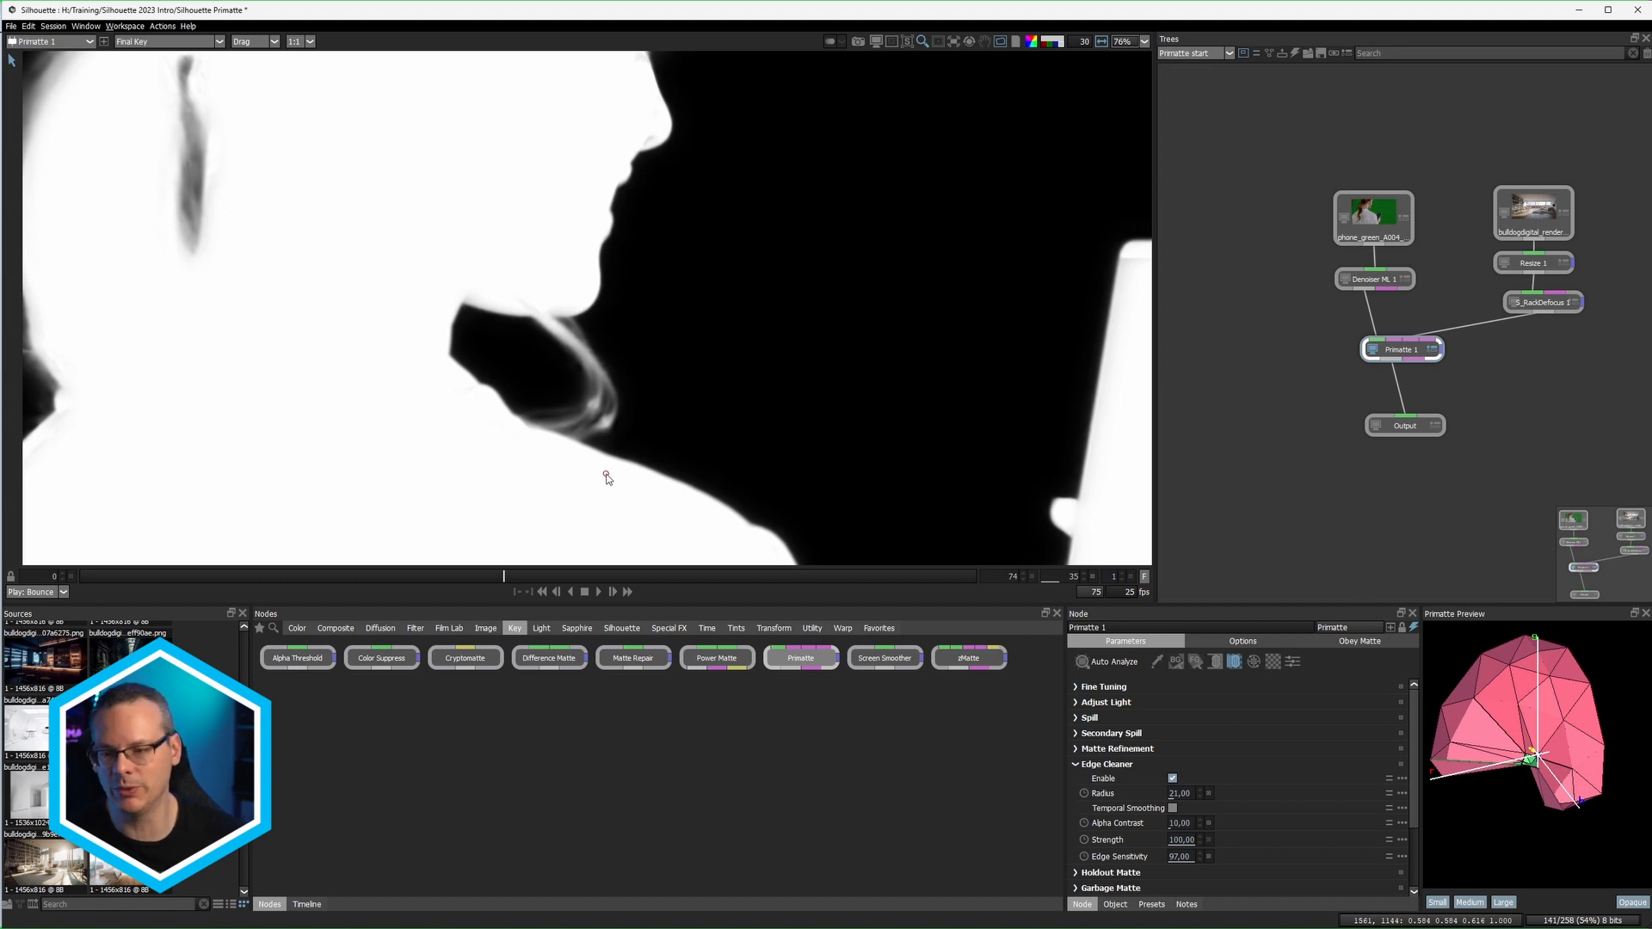
Step: Compare the matte around the ponytail and face with the Edge Cleaner switched off and on
left_click_drag(336, 287, 515, 359)
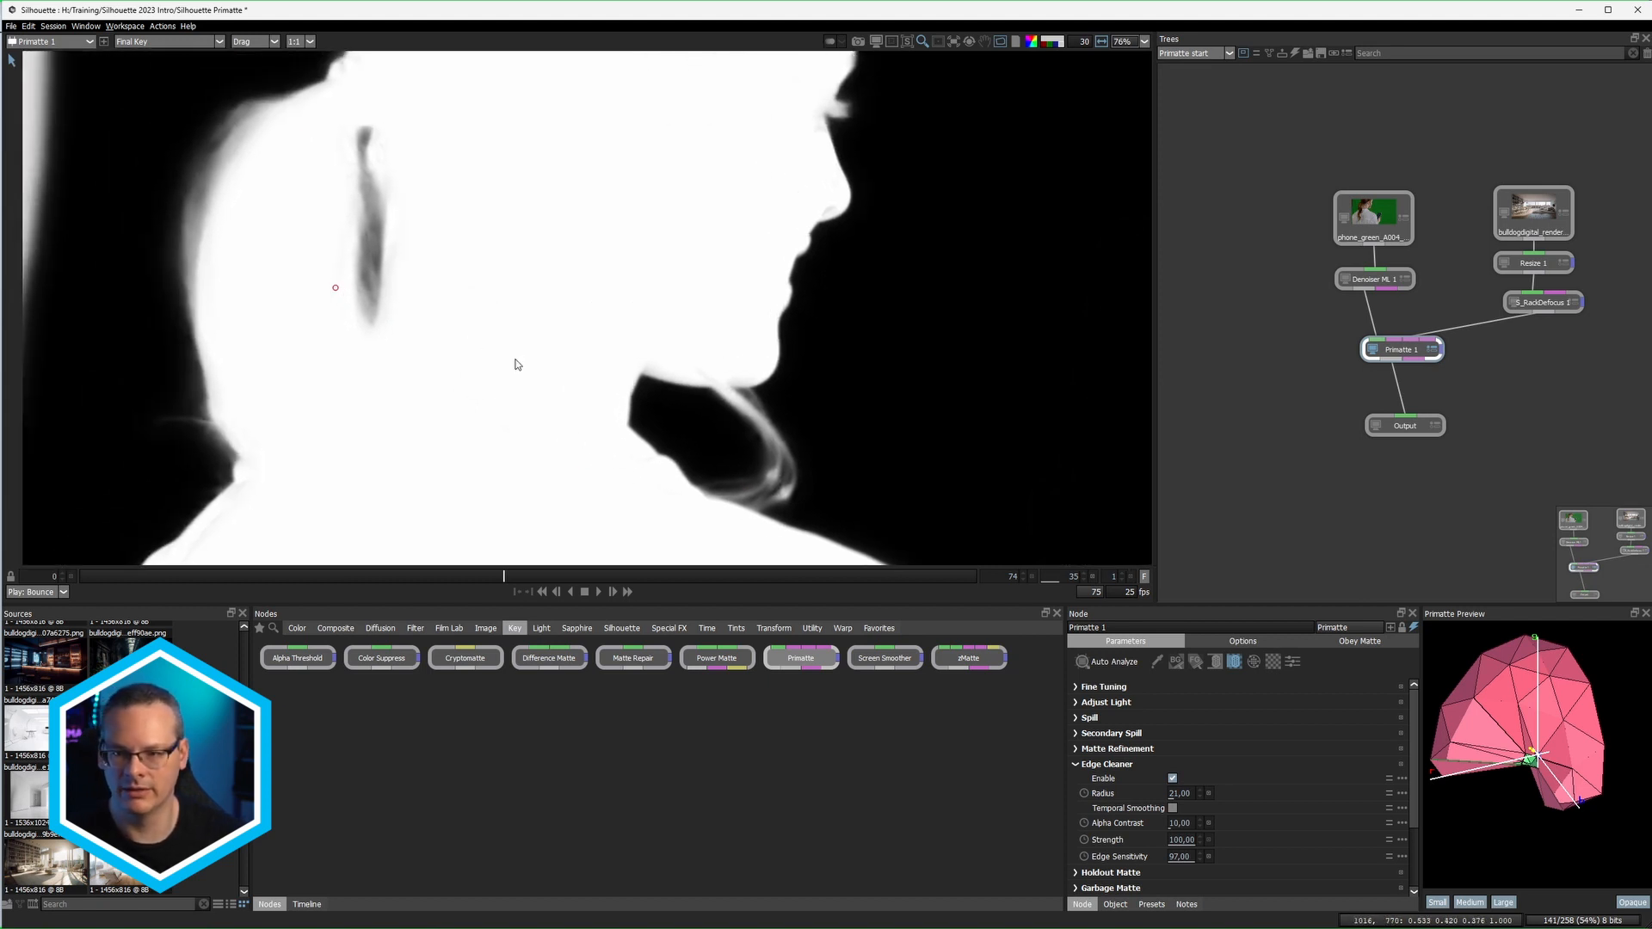
left_click(1171, 777)
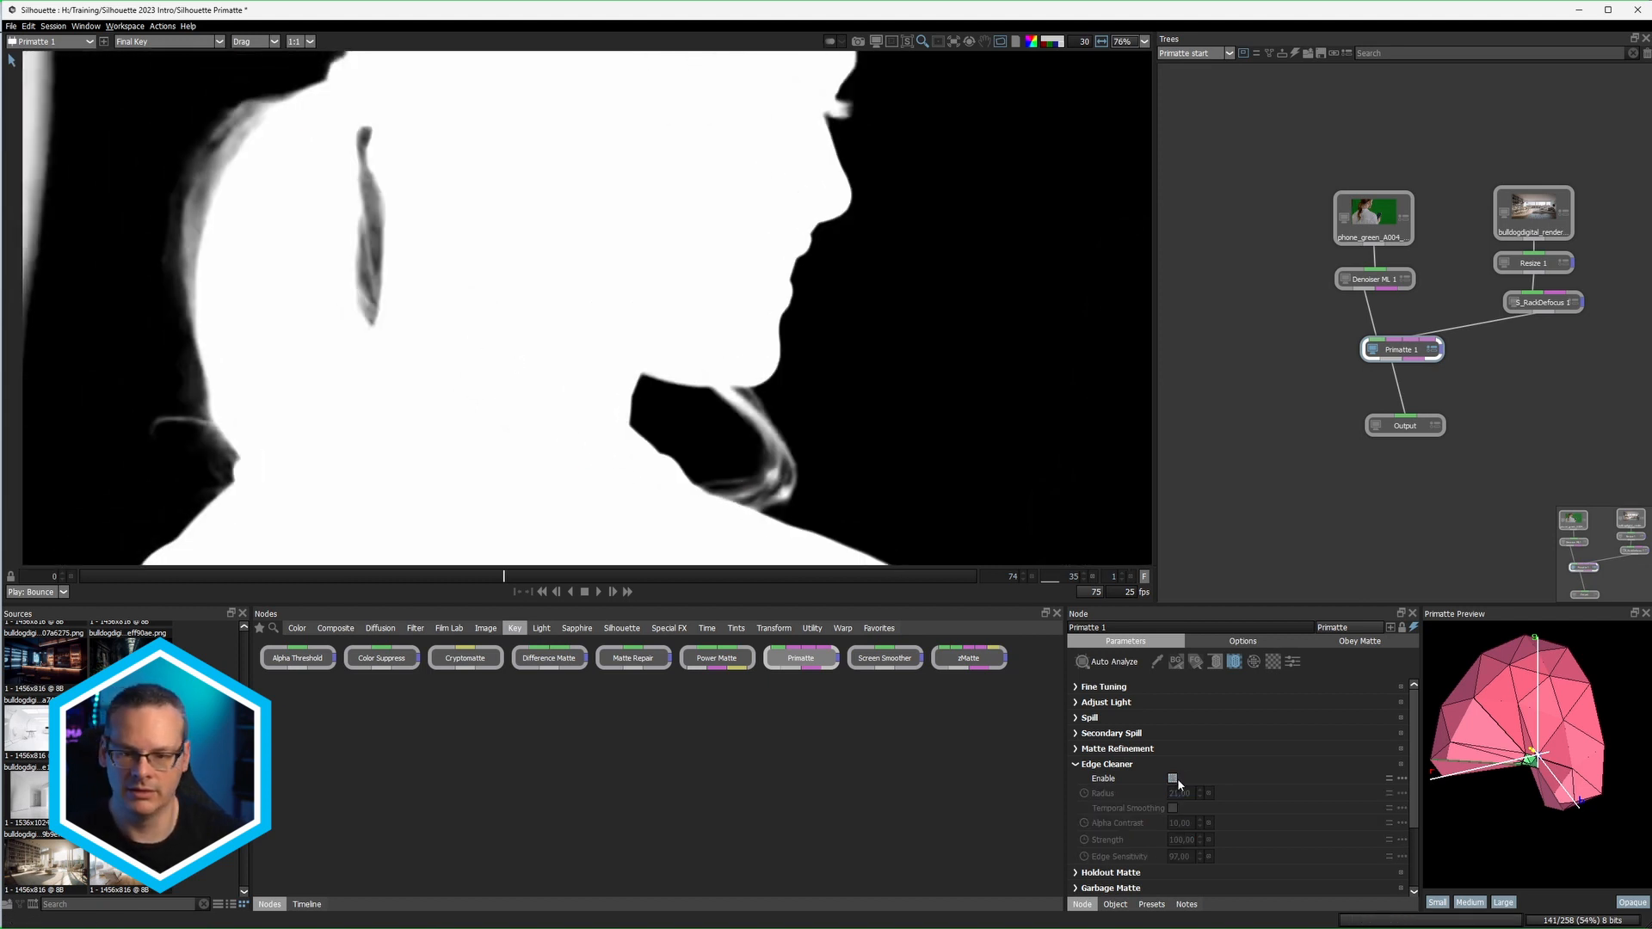
left_click(1172, 778)
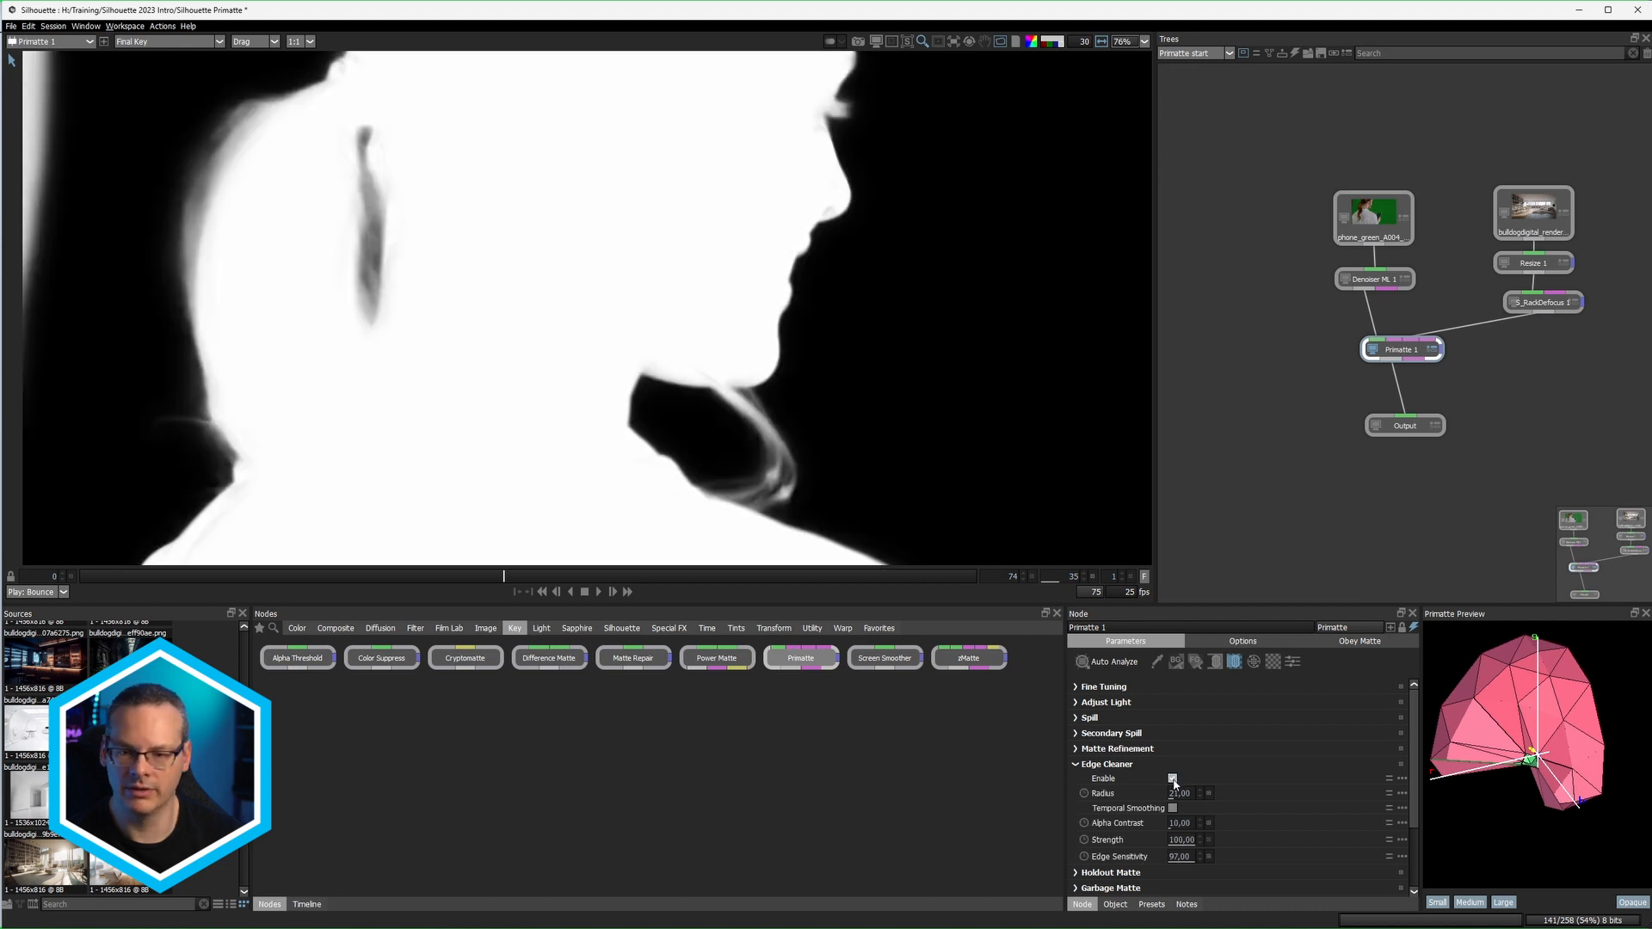
left_click(1172, 779)
left_click(1173, 778)
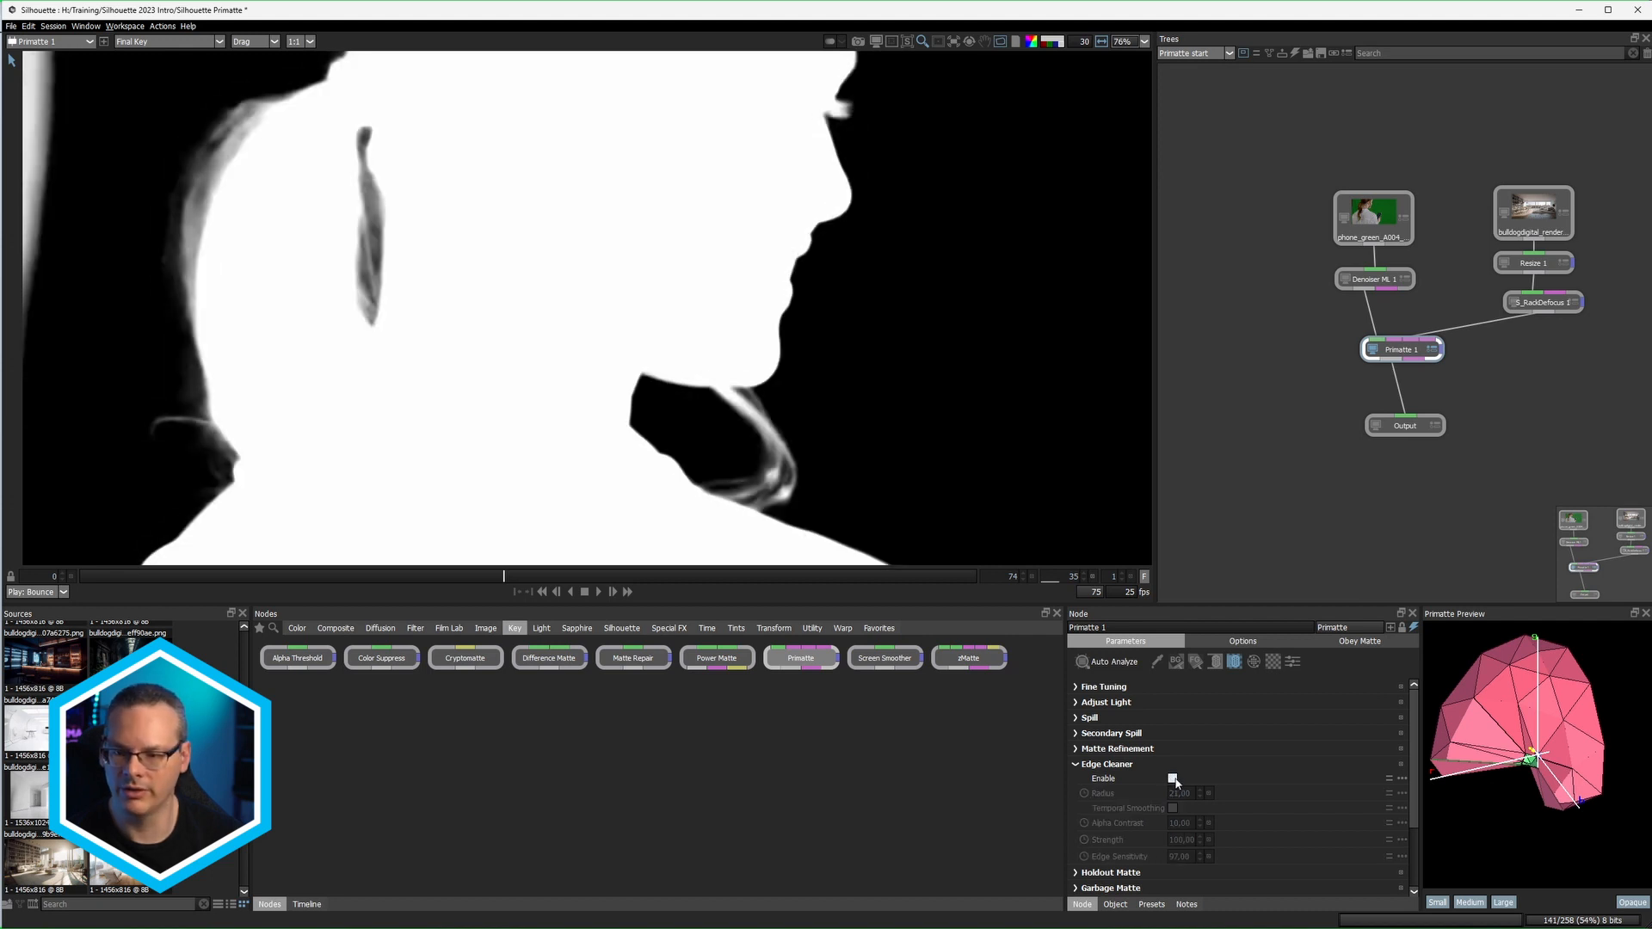
left_click(1172, 778)
Step: Keep the Edge Cleaner enabled, turn on its Temporal Smoothing and set its Alpha Contrast to 0
left_click(1172, 779)
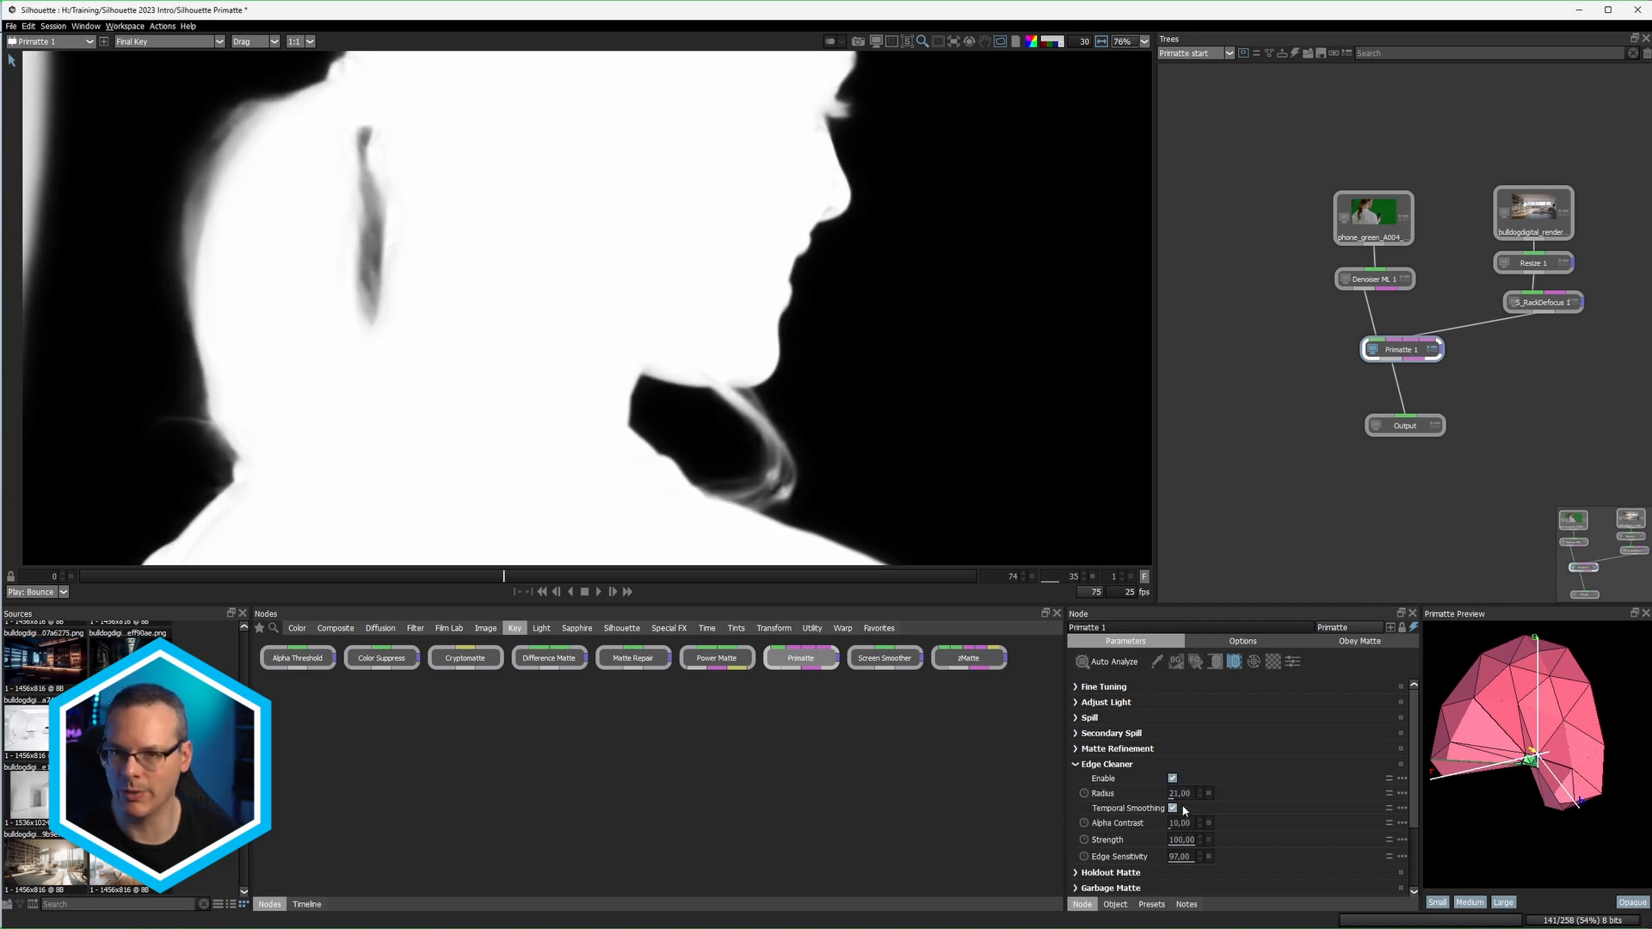
left_click_drag(1193, 823, 1108, 811)
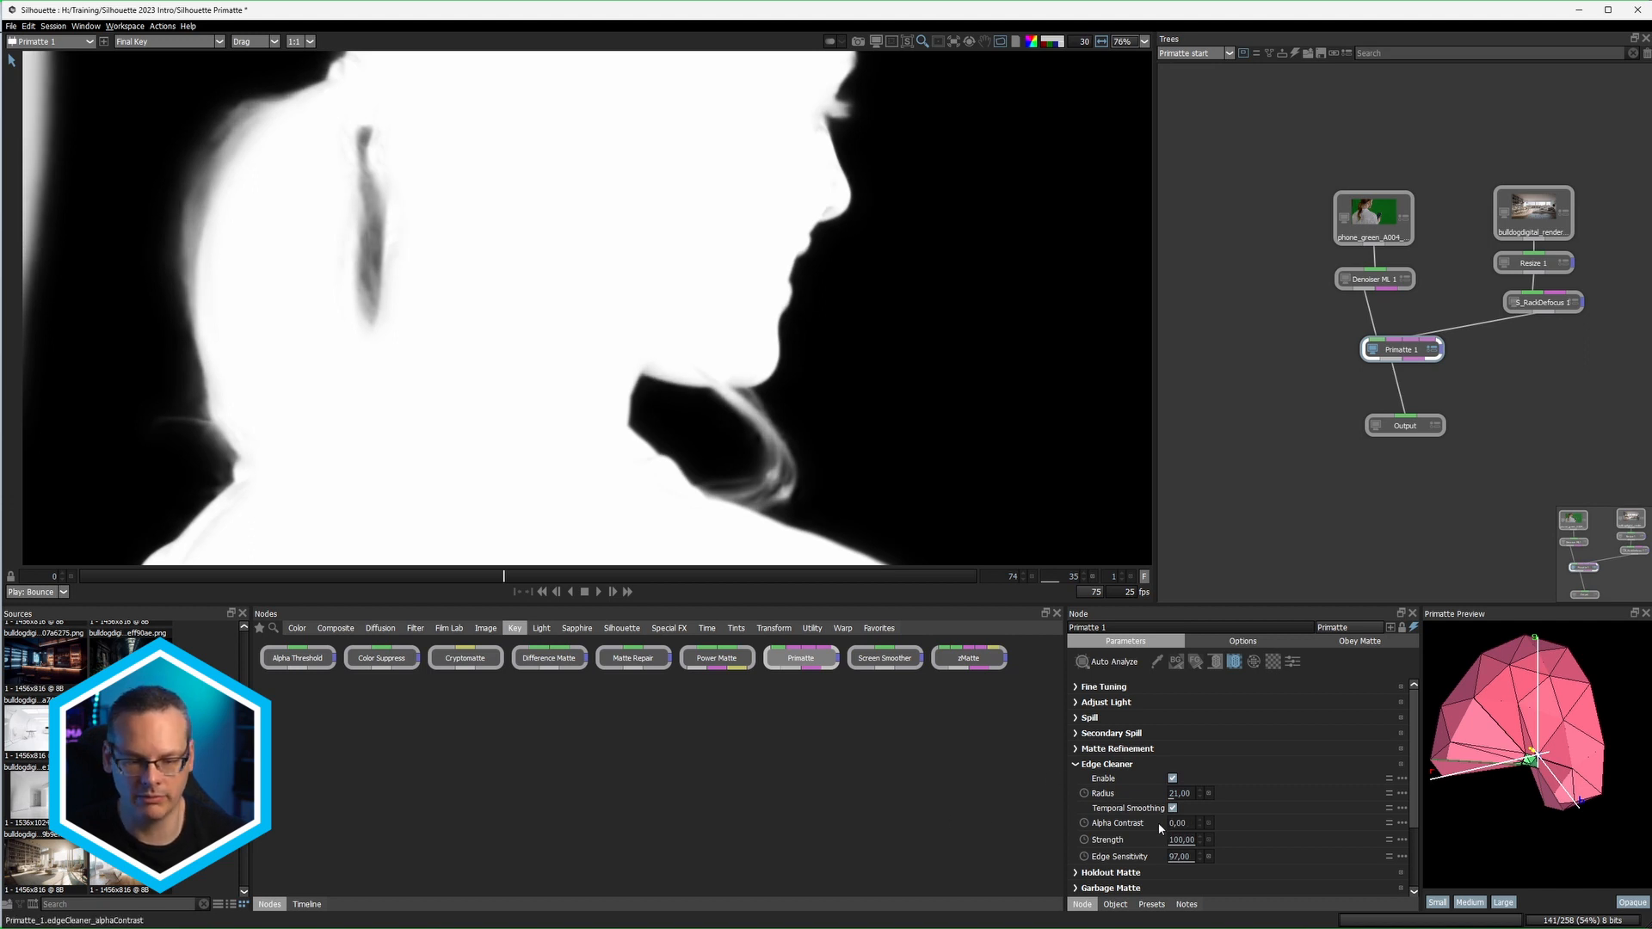
left_click(1079, 763)
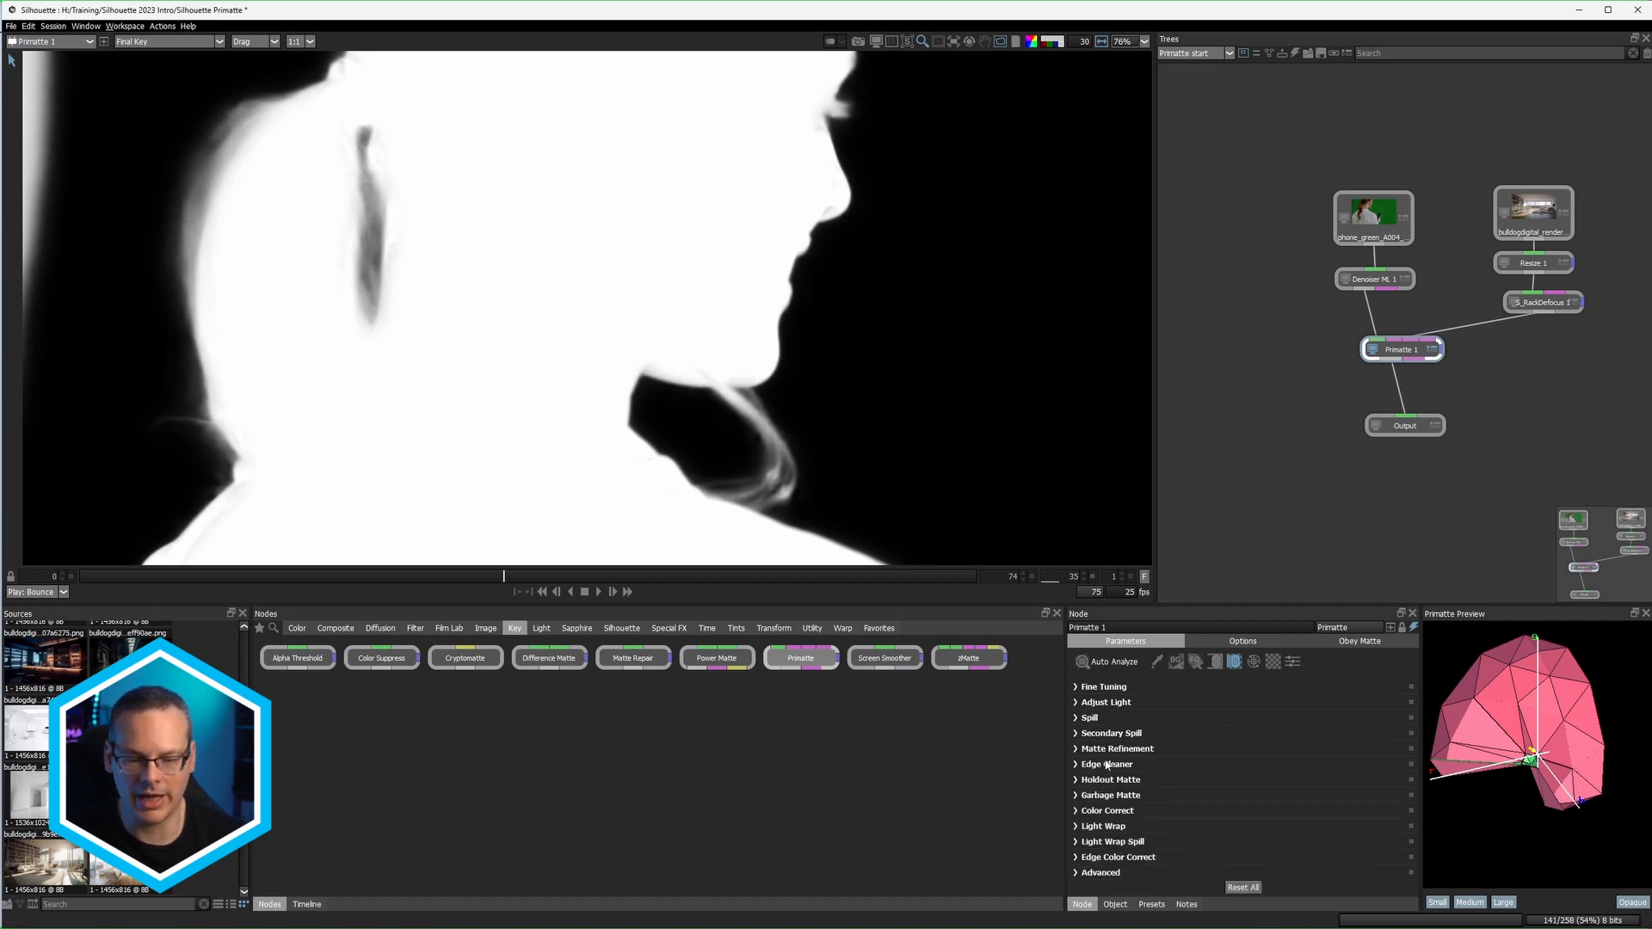
Step: Enable Primatte's Matte Refinement
left_click(1077, 749)
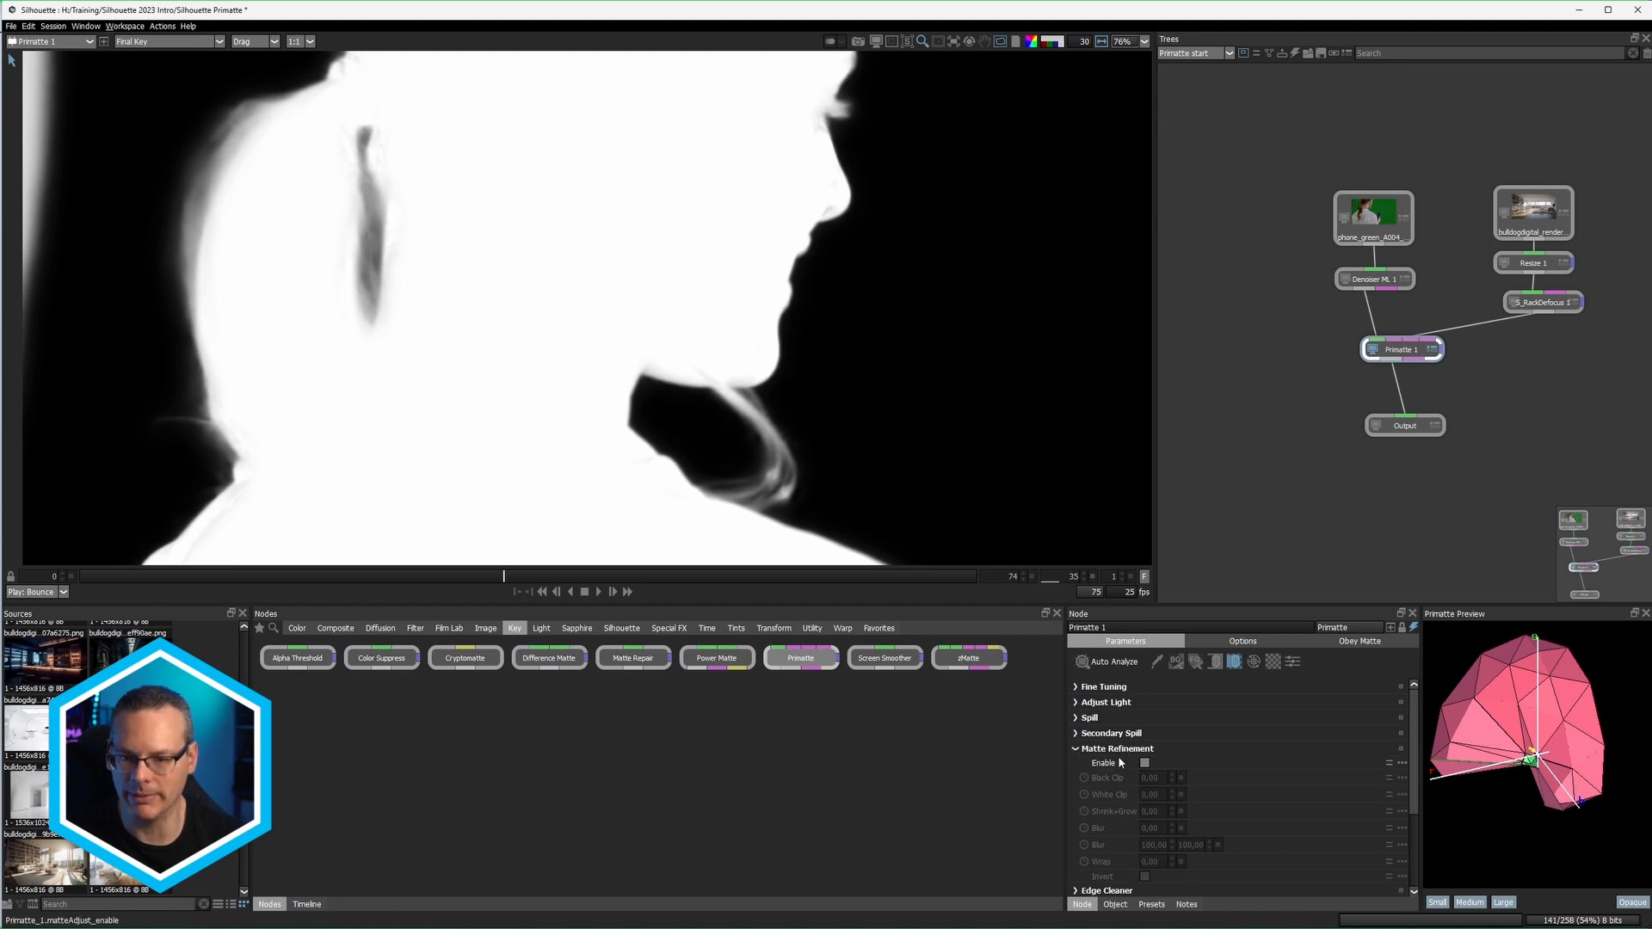
left_click(1142, 763)
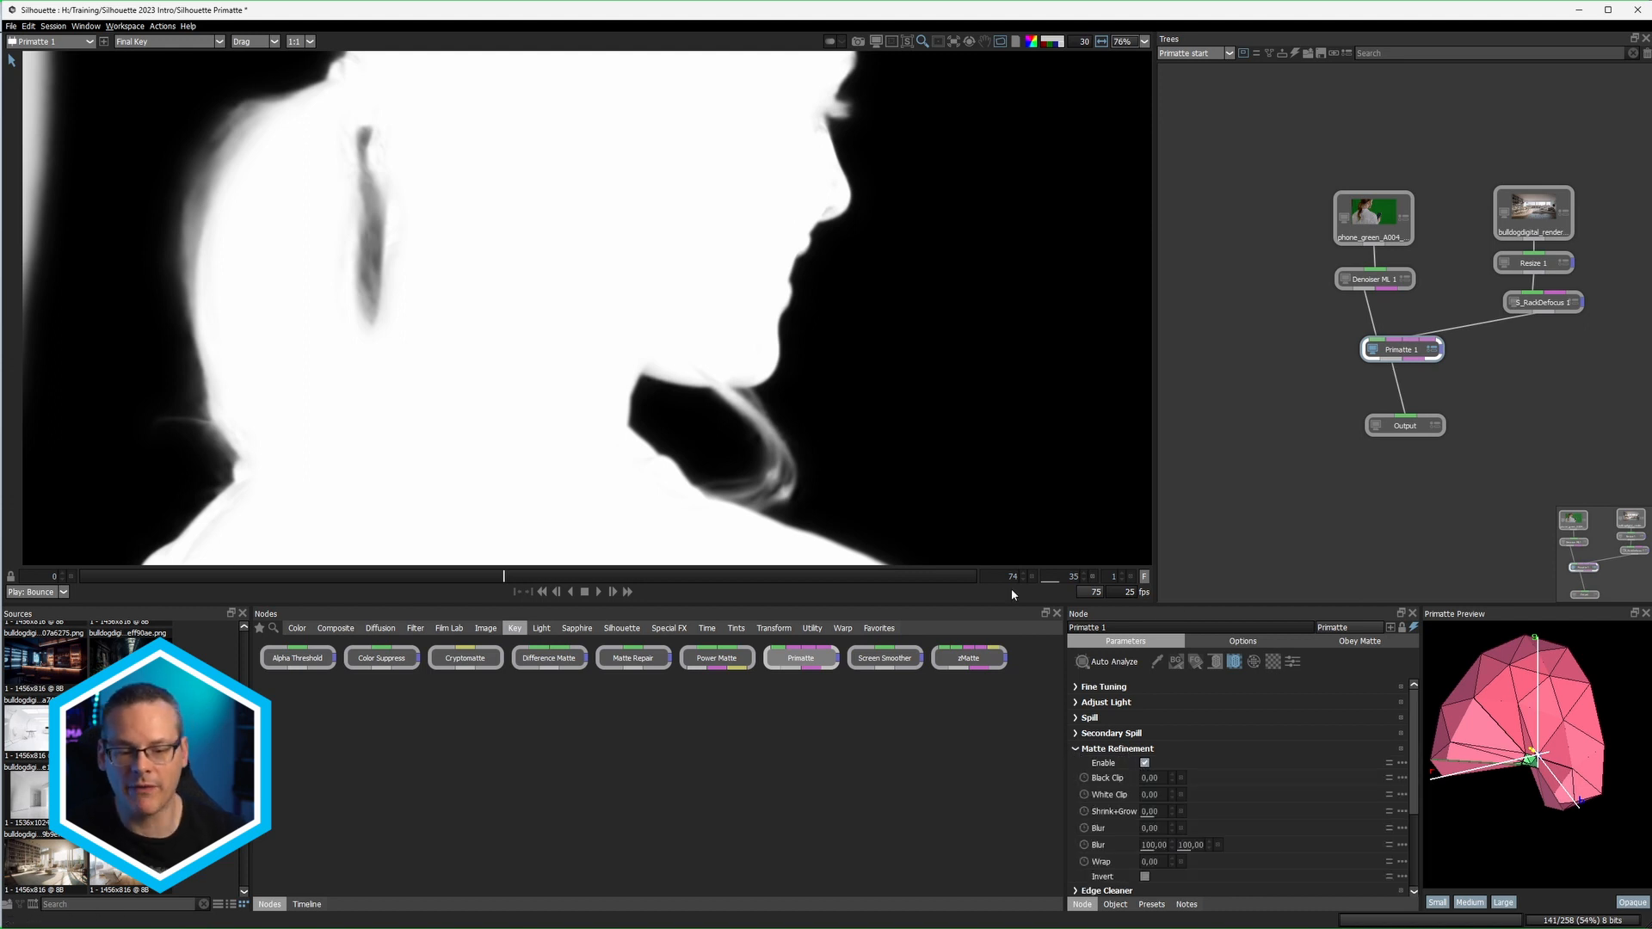
Step: Try out Matte Refinement's Shrink+Grow, Blur and Wrap on the matte, resetting each to 0
mouse_move(1163, 811)
left_mouse_down()
mouse_move(1194, 815)
mouse_move(1170, 826)
left_mouse_up()
left_click(1181, 811)
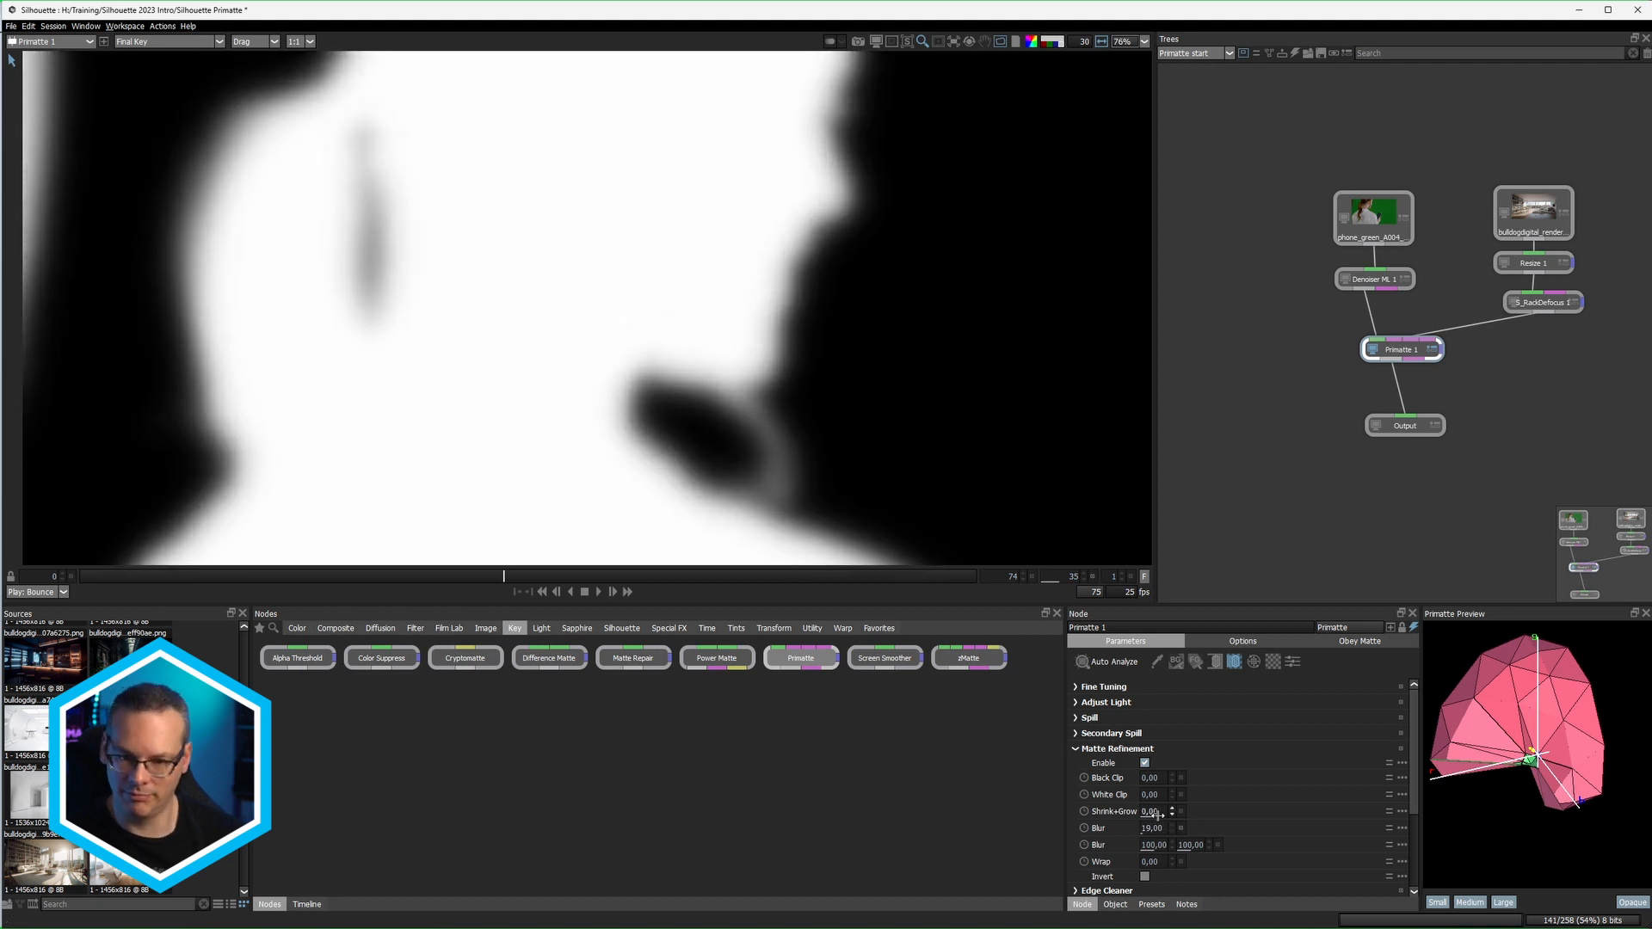
left_click(1180, 827)
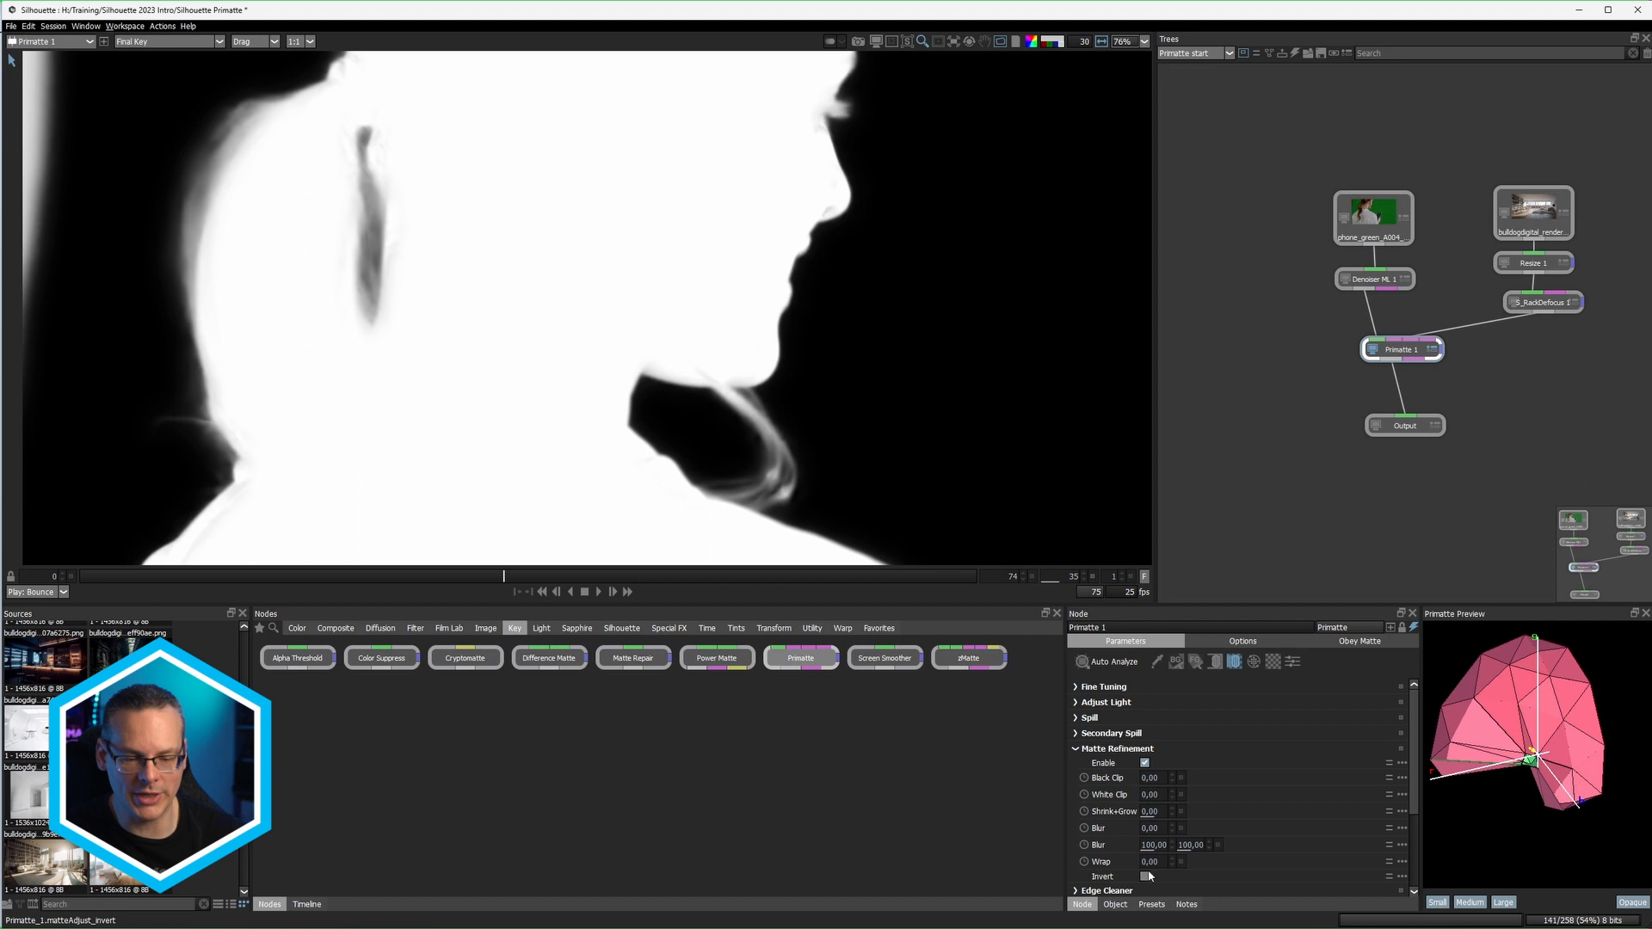
left_click_drag(1148, 861, 1163, 862)
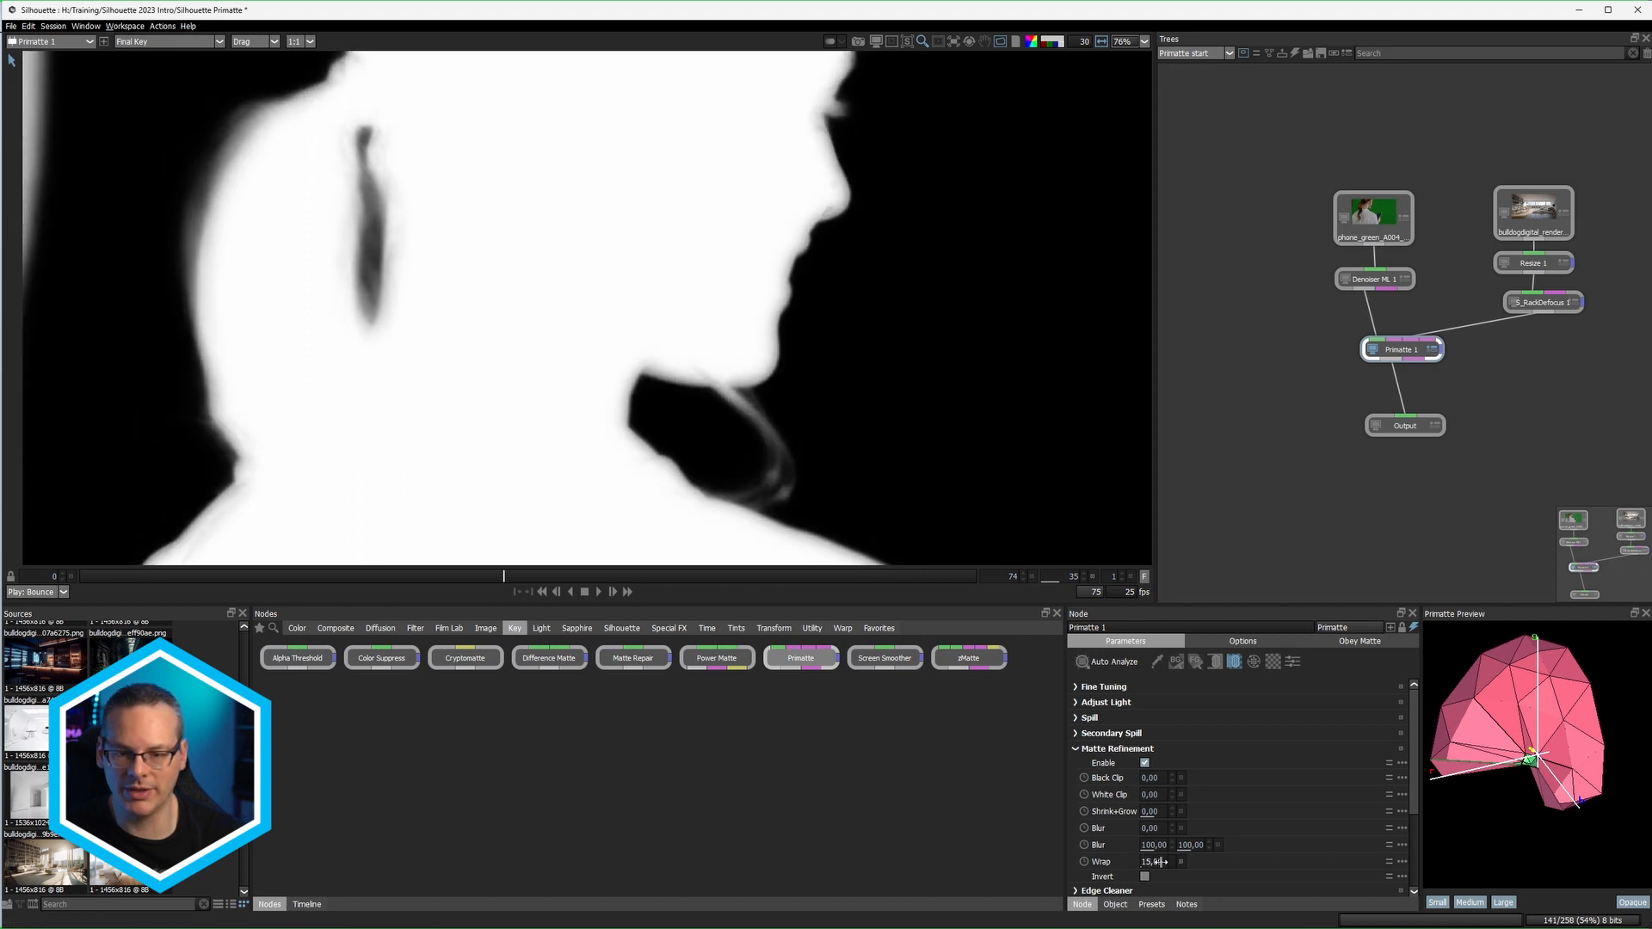
left_click(1180, 861)
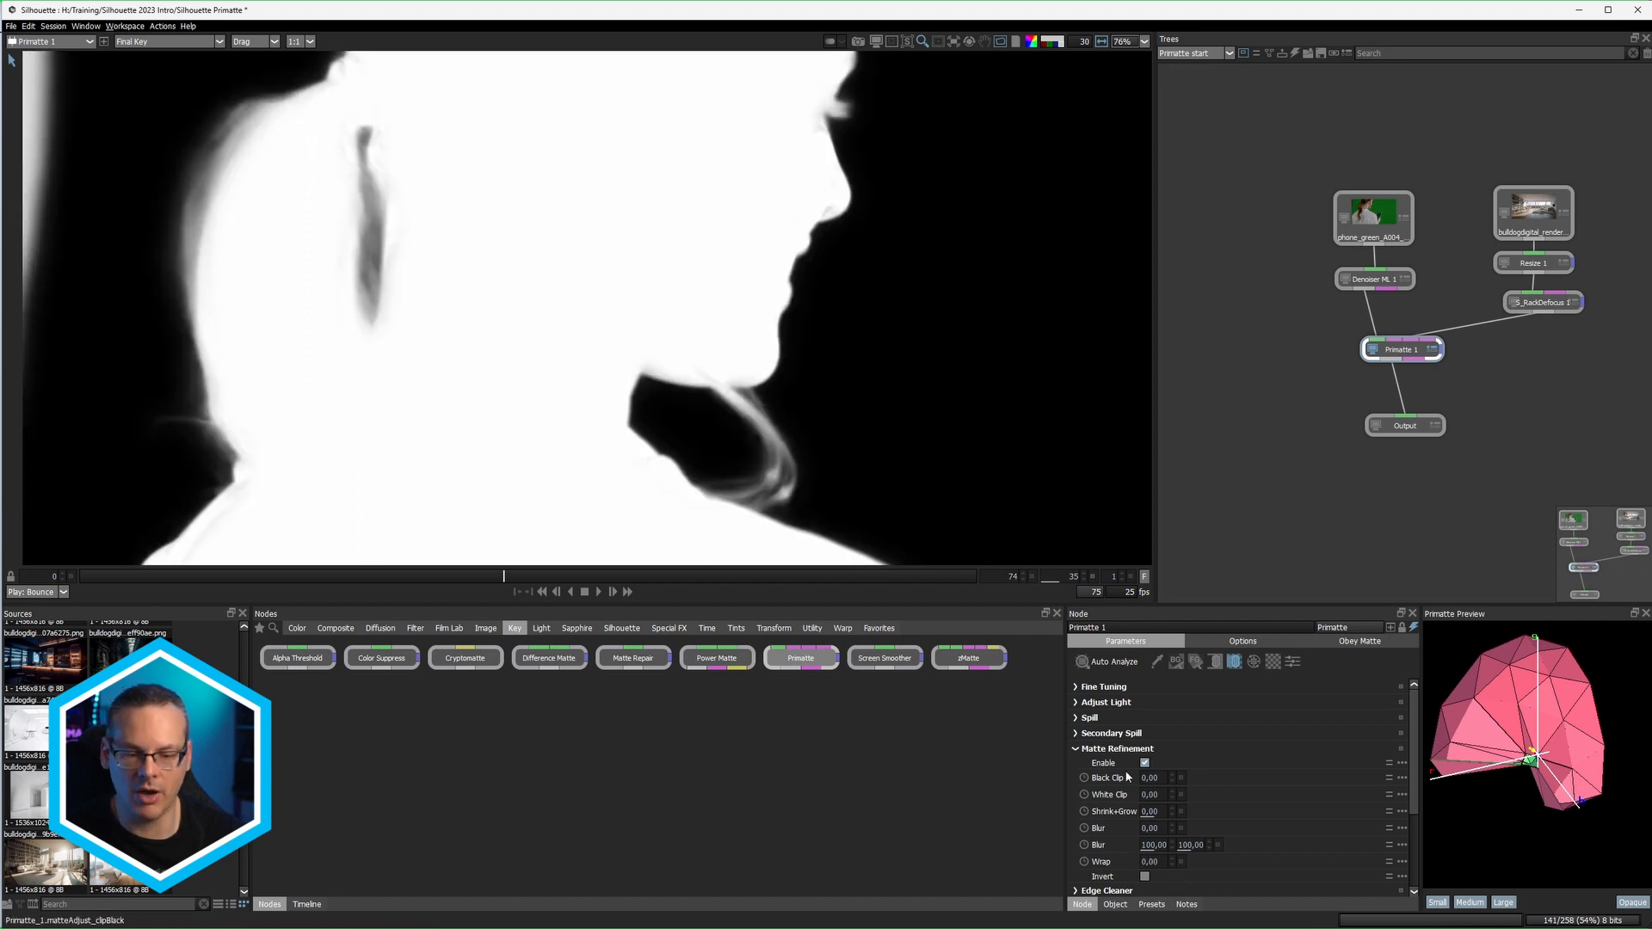
Step: Set the Matte Refinement Black Clip to 7 and White Clip to 5, and check the matte at full frame
left_click_drag(1160, 778, 1160, 788)
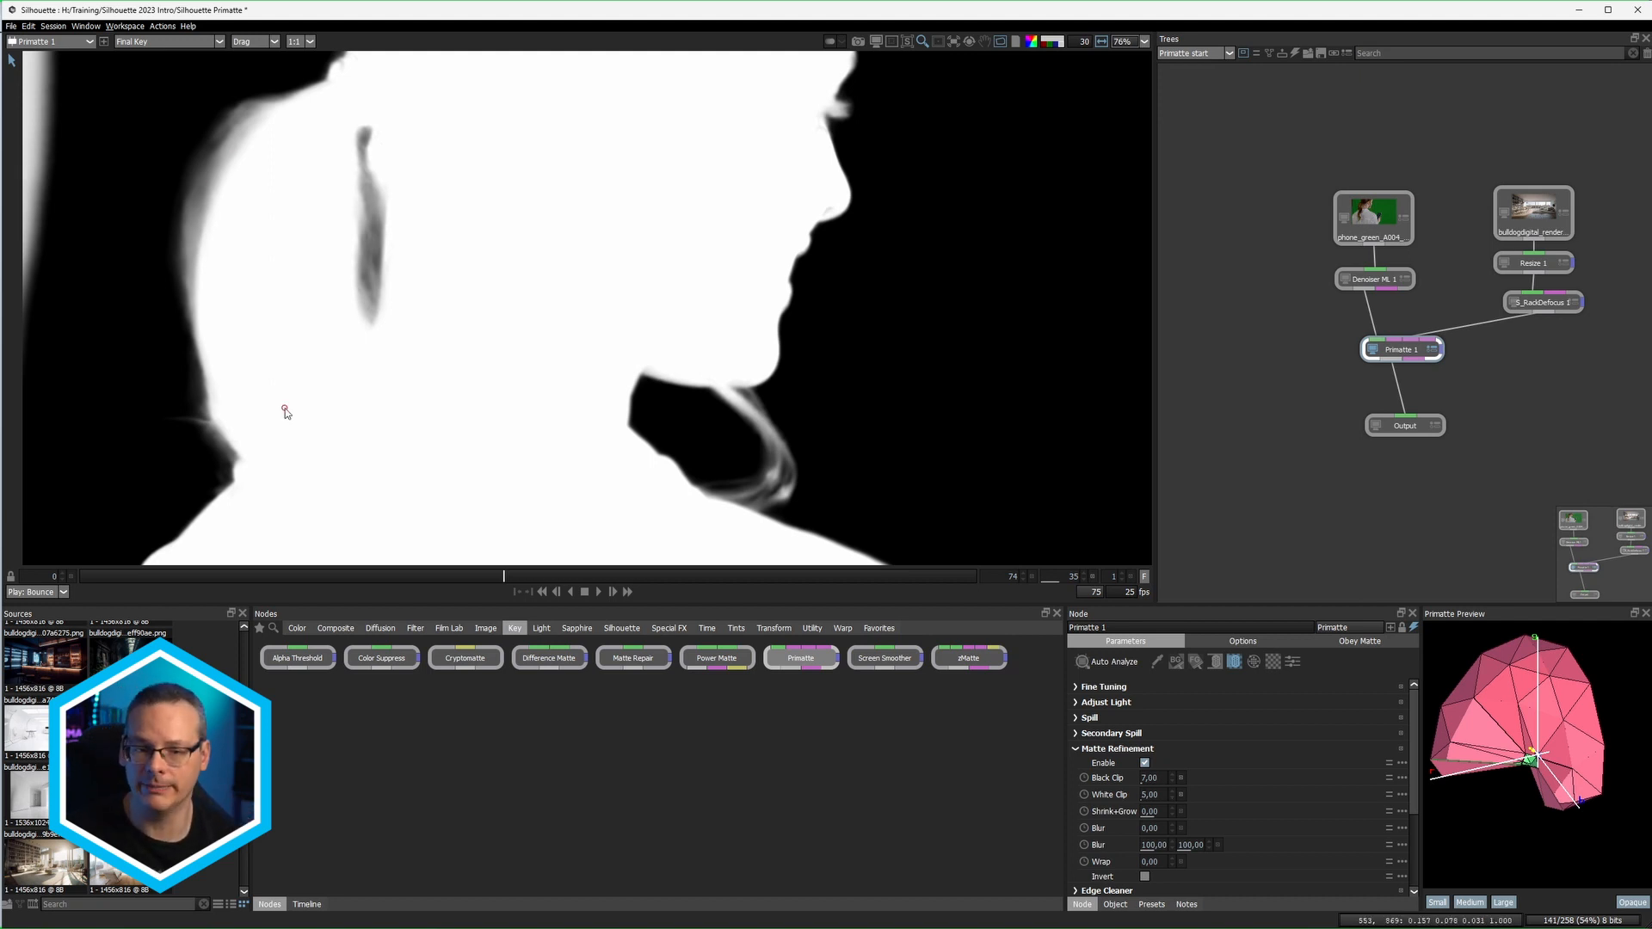
scroll(609, 374, "down", 4)
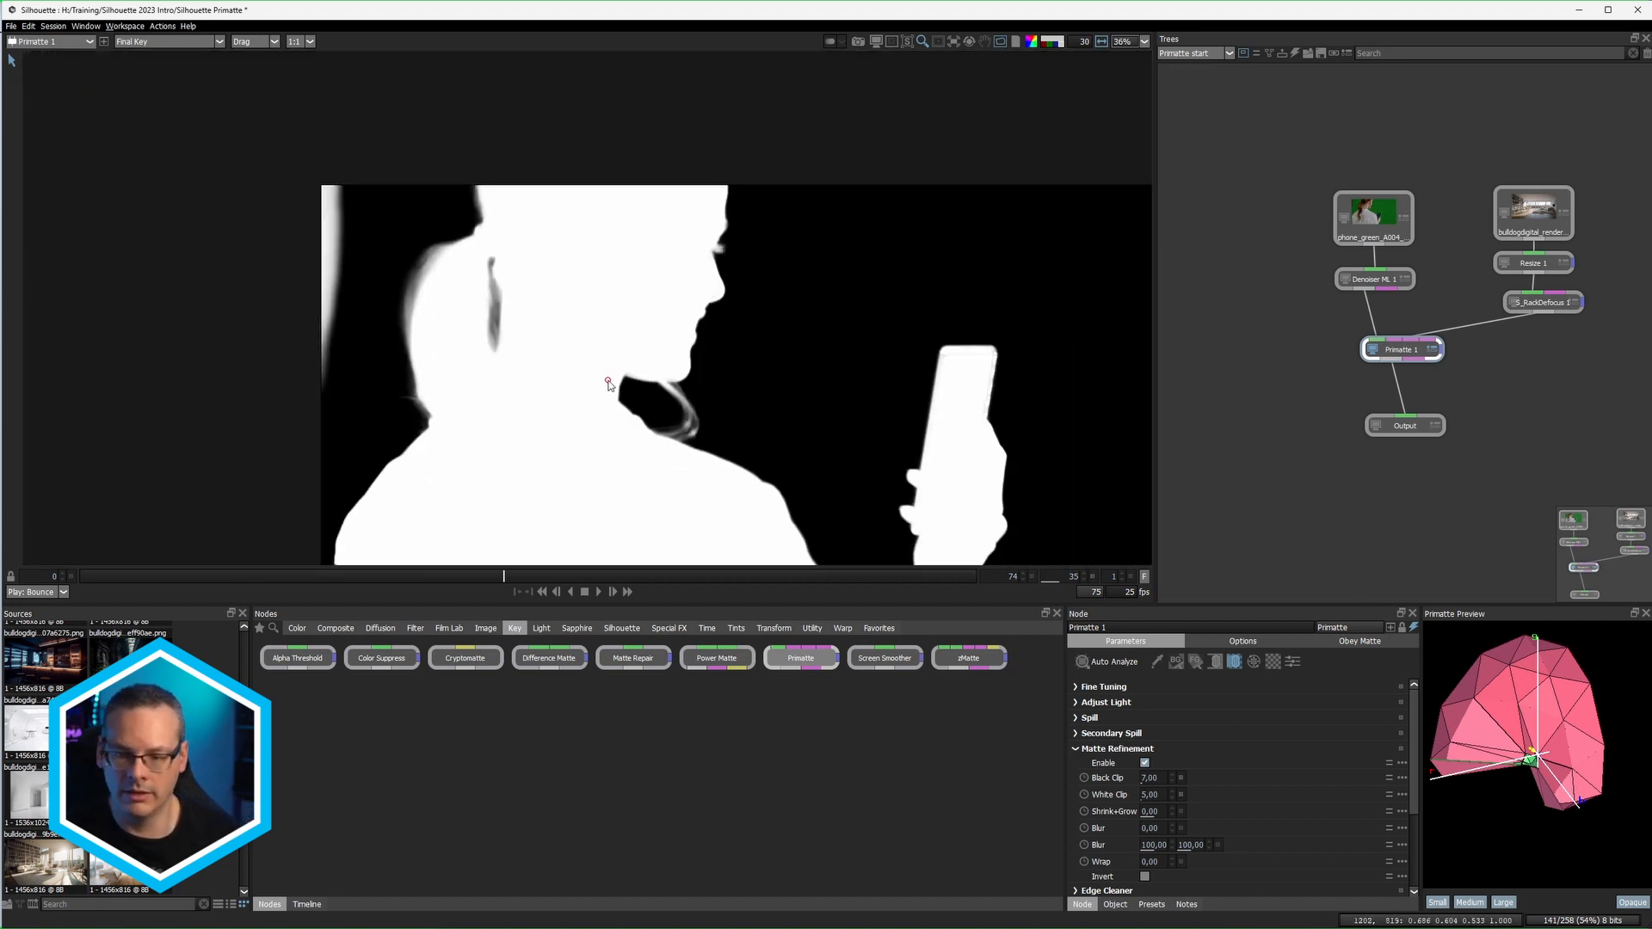
left_click_drag(567, 353, 567, 349)
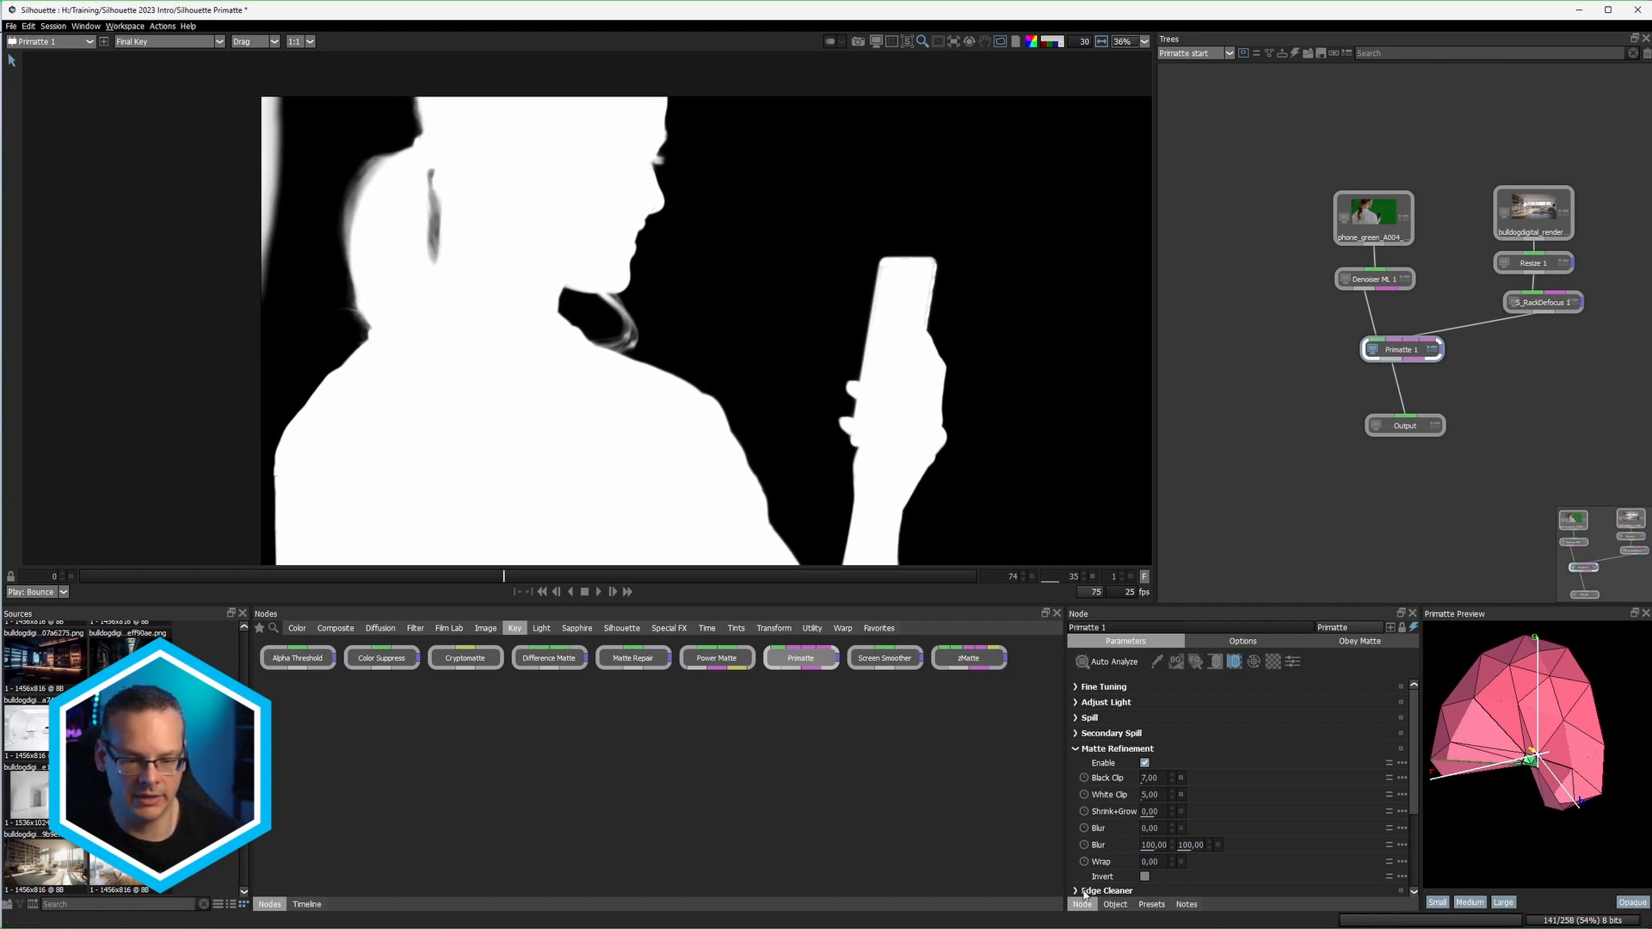
Step: Compare the key with and without Matte Refinement and Edge Cleaner by wiping against a stored snapshot
scroll(1101, 817, "down", 2)
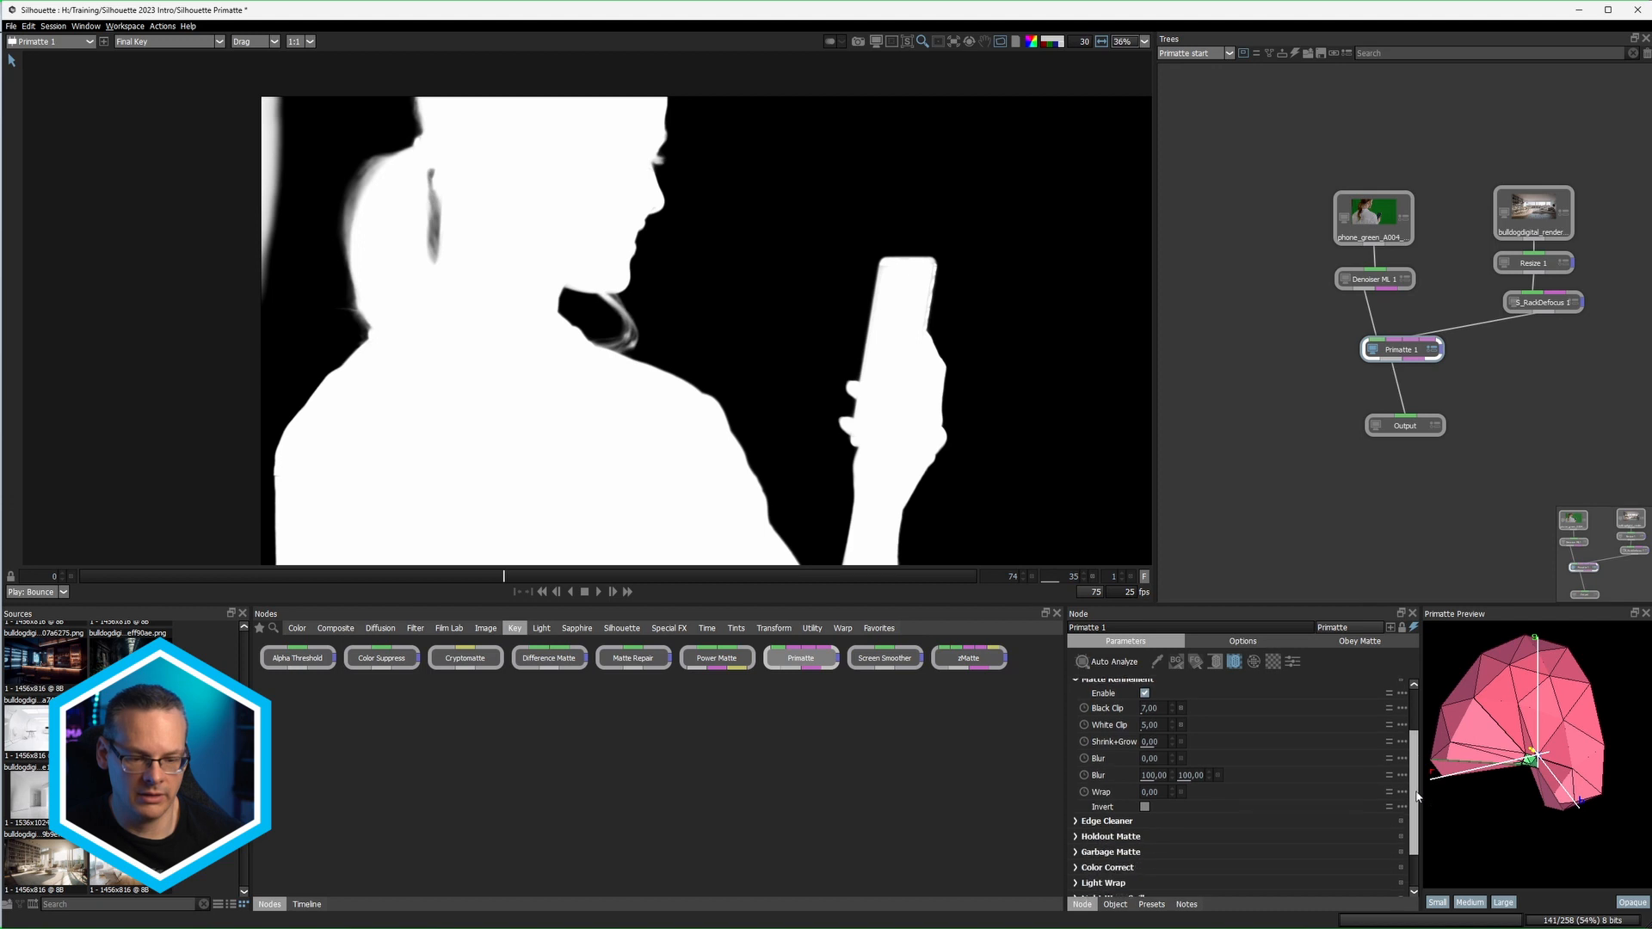
left_click(1091, 821)
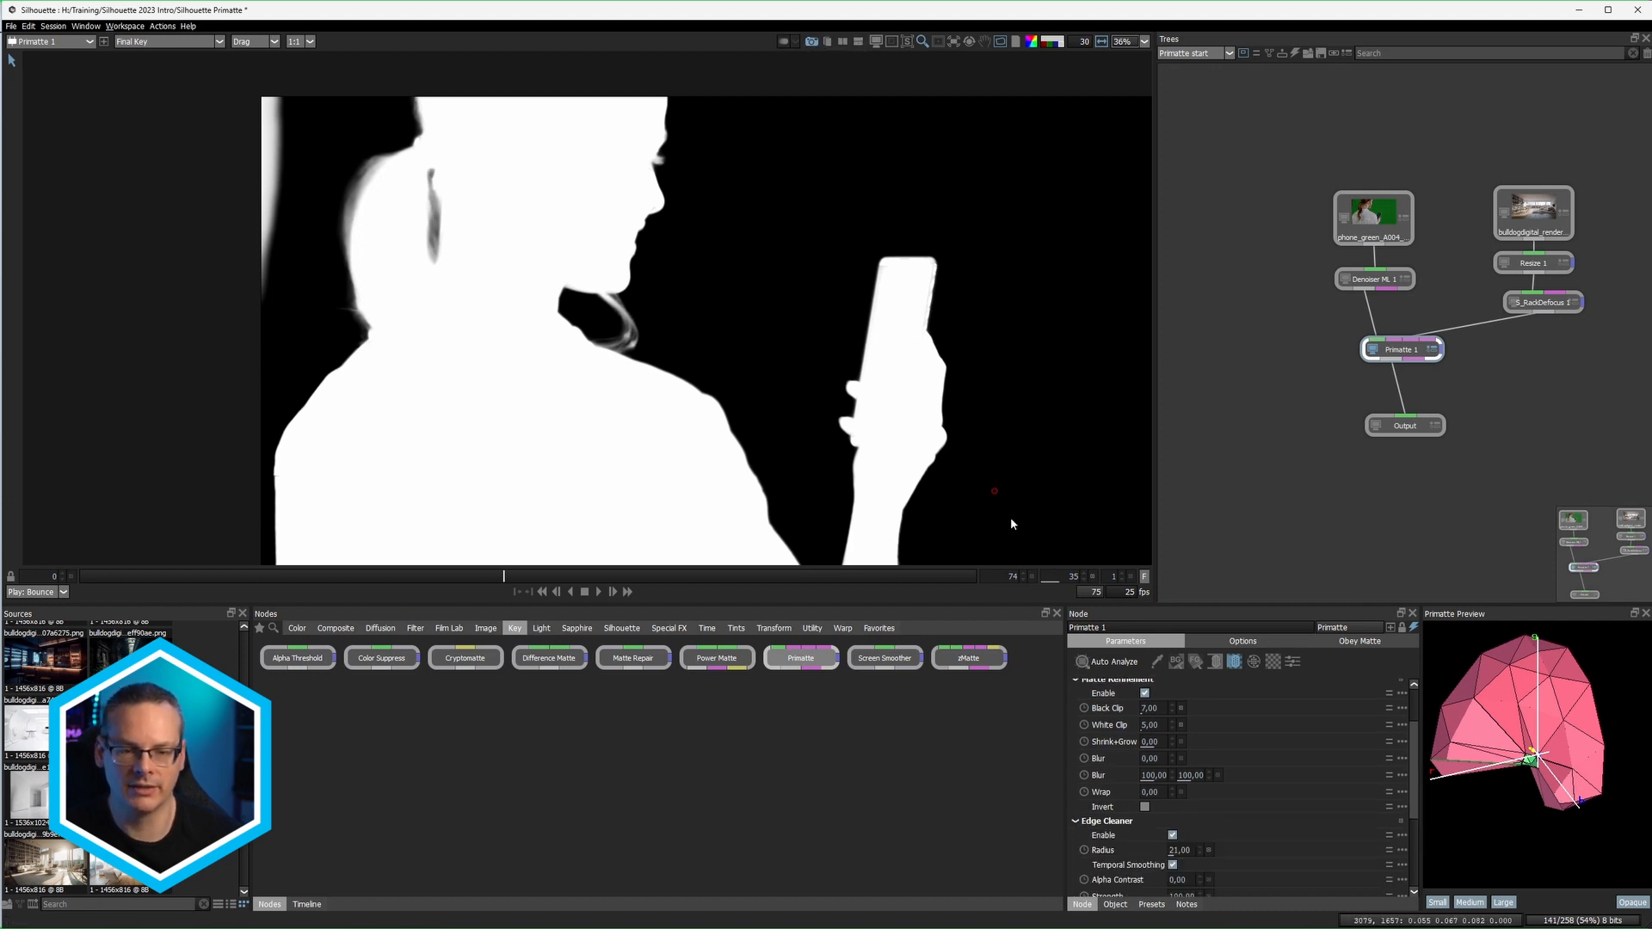
left_click(1145, 693)
left_click(1172, 835)
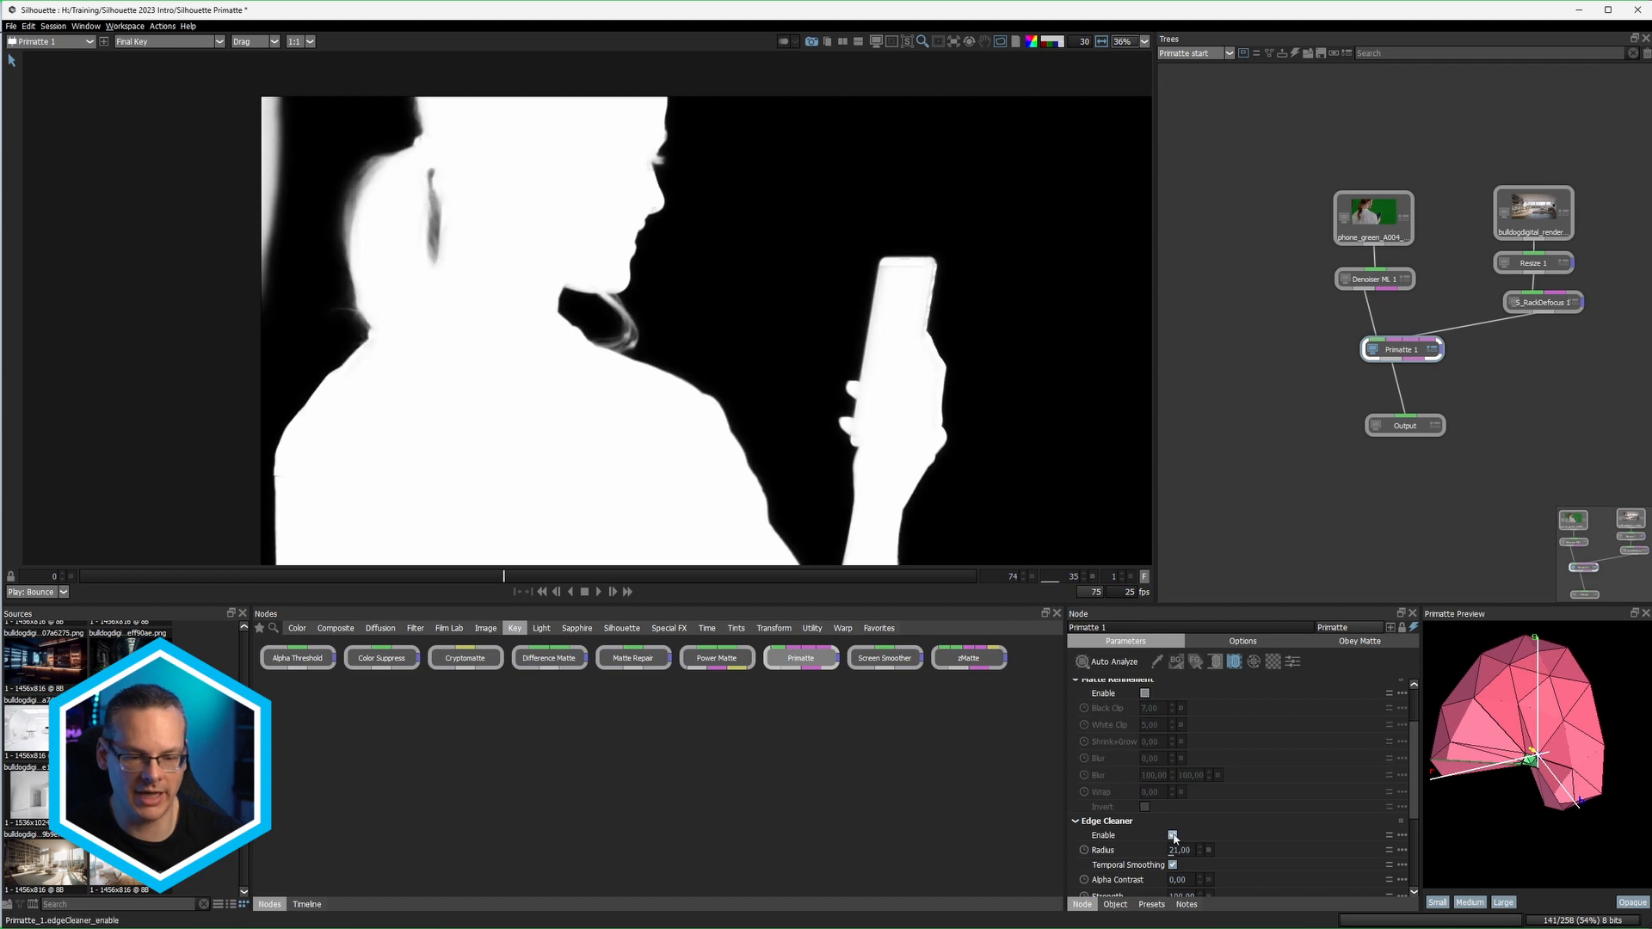
left_click(843, 43)
left_click_drag(229, 54, 529, 181)
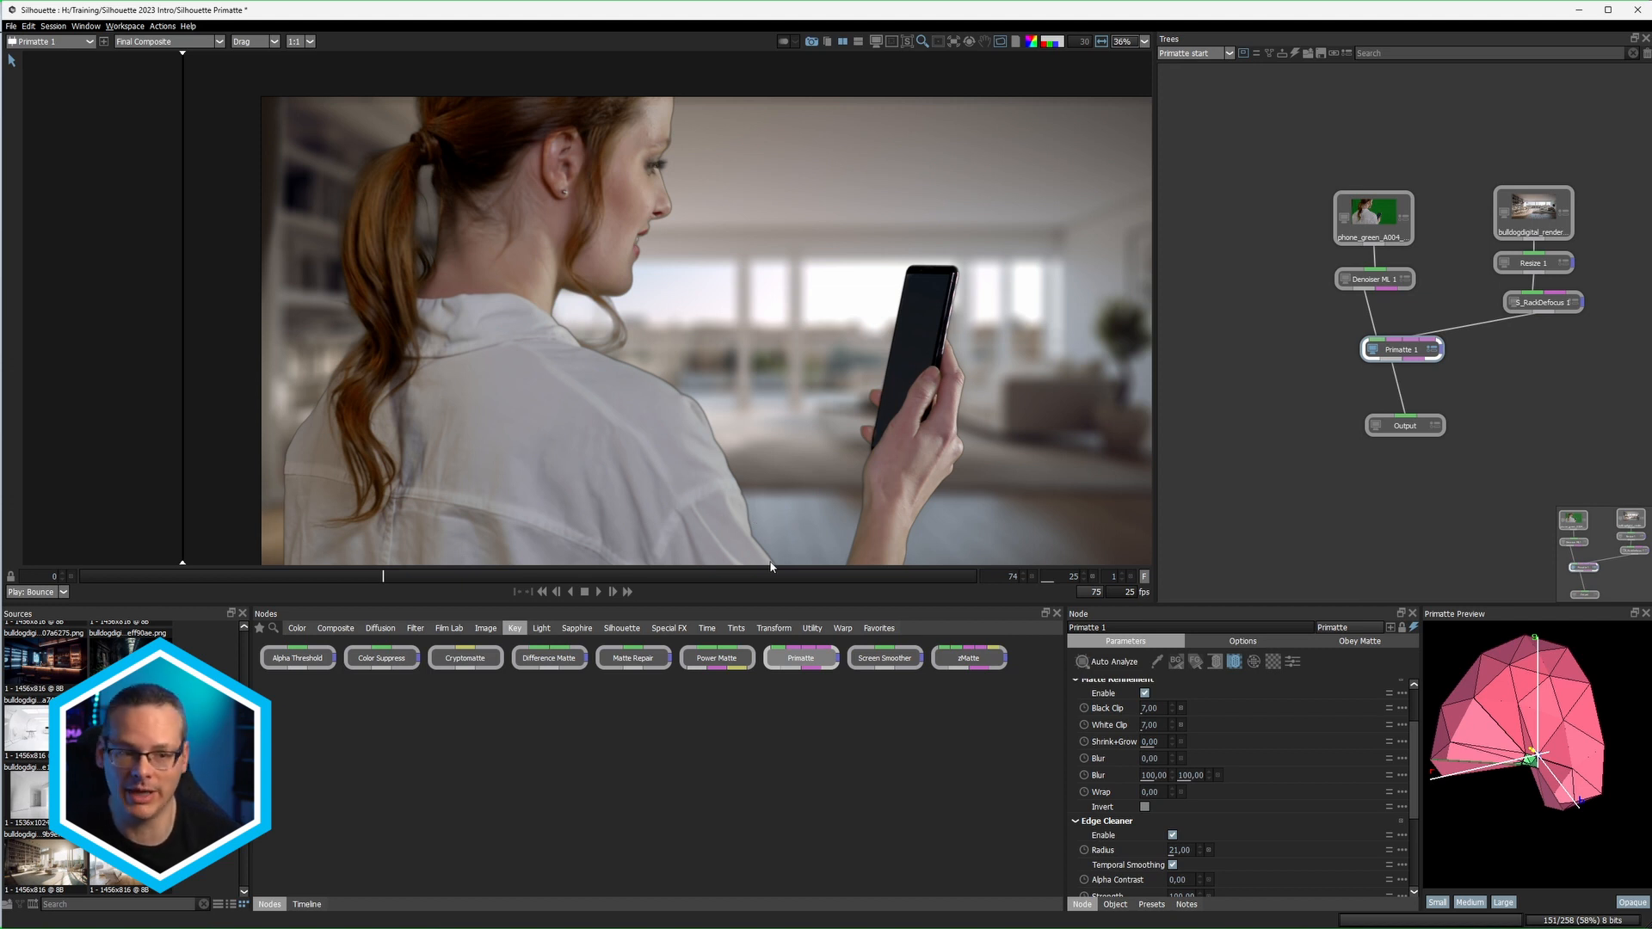
Step: Move the Output node further below Primatte 1 and collapse the Matte Refinement and Edge Cleaner settings
left_click_drag(1422, 433, 1400, 491)
left_click(1402, 349)
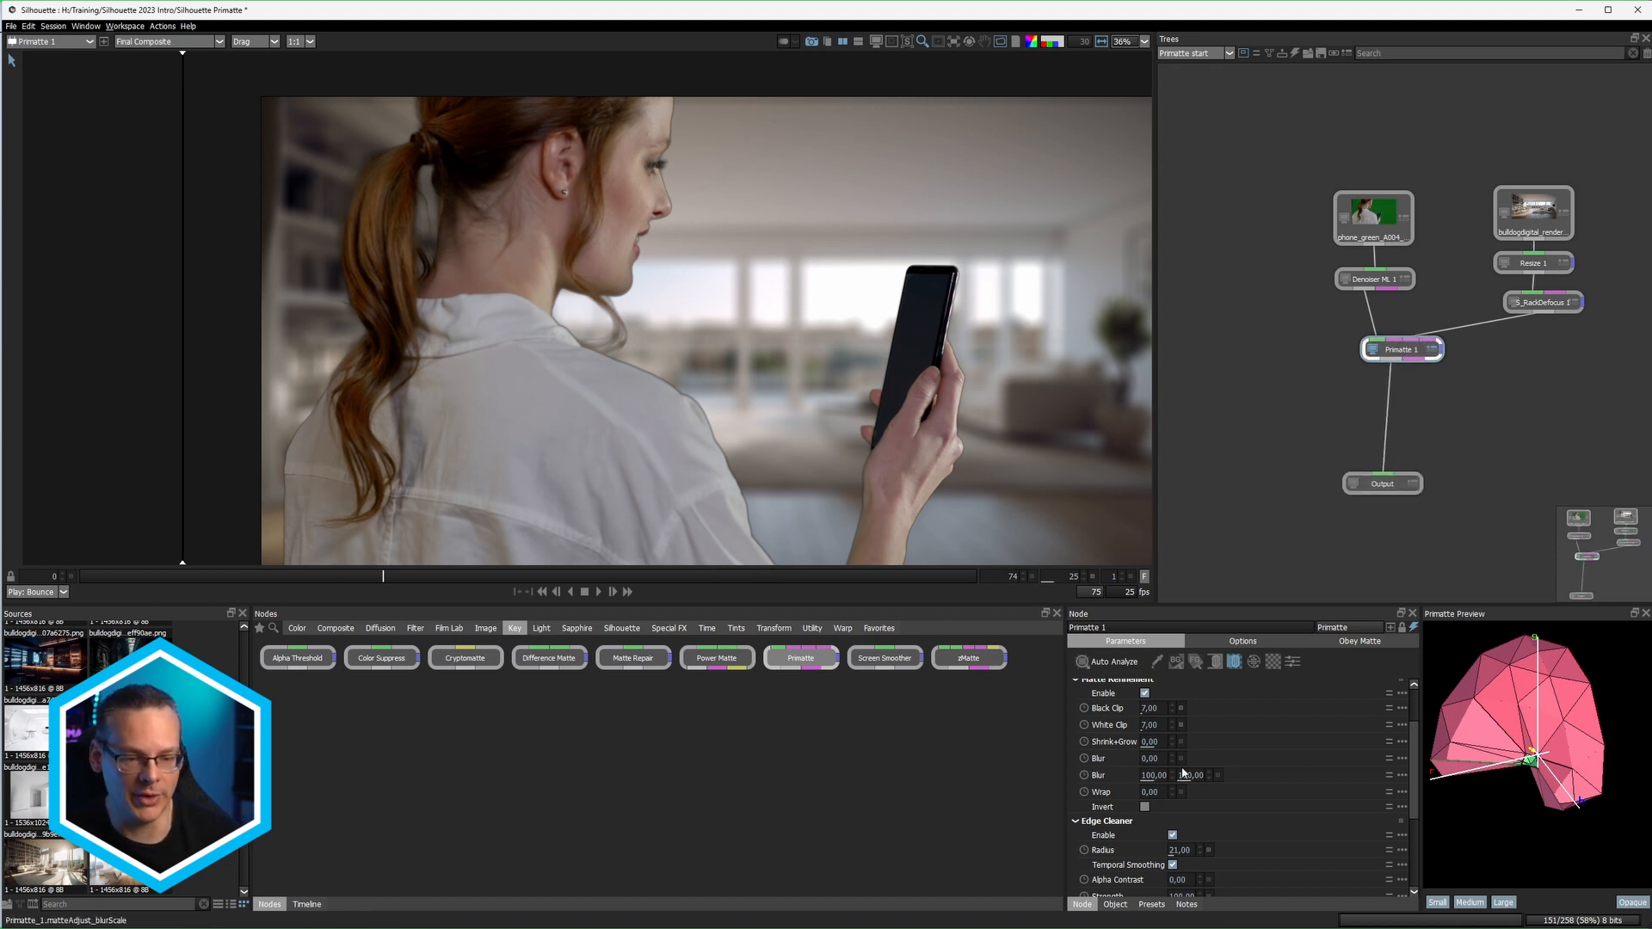
left_click(1093, 678)
left_click(1077, 699)
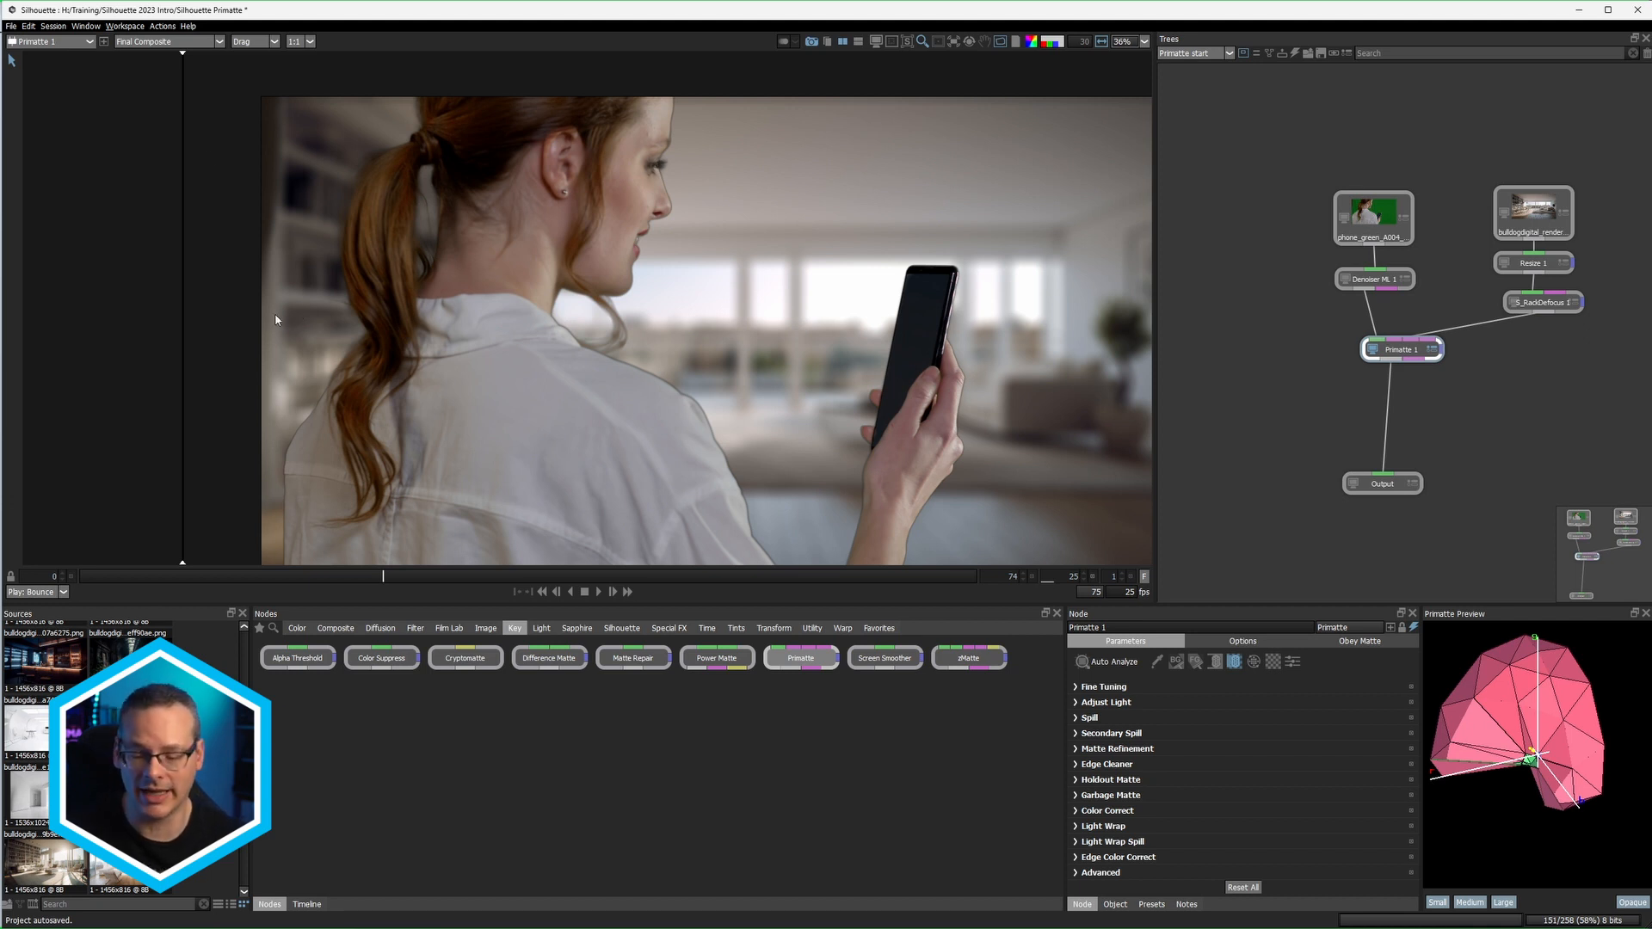
Step: Cycle through Primatte's preview views, including Primary Matte and Source, to examine the matte at the frame's dark edge
key("4")
key("3")
key("2")
key("1")
key("2")
key("3")
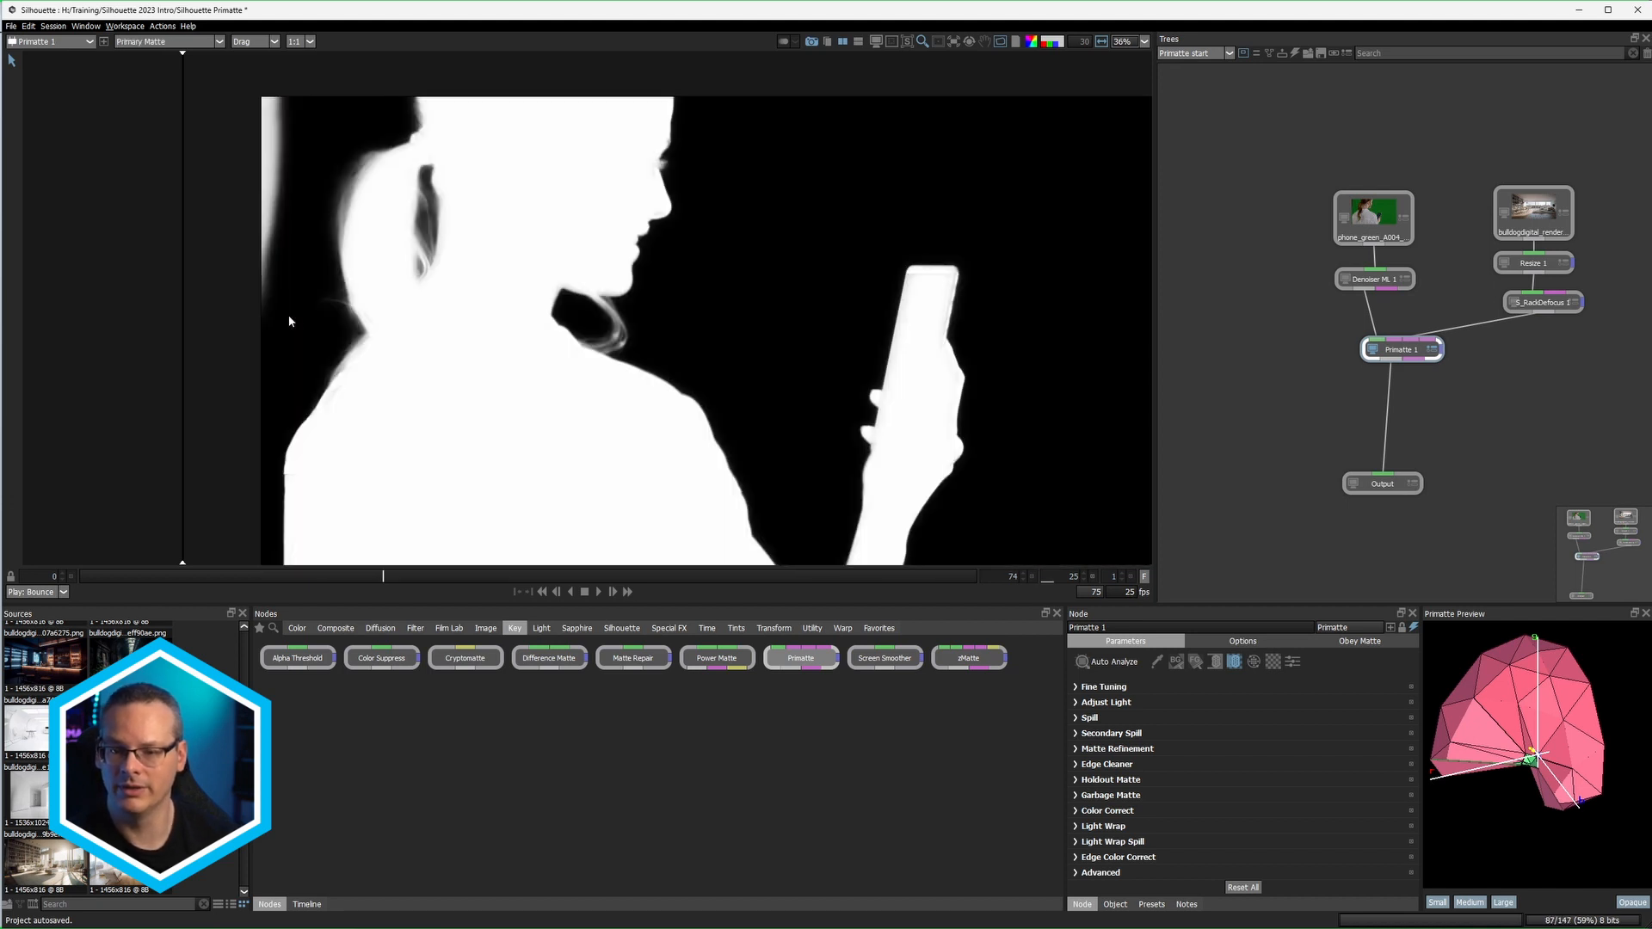
key("1")
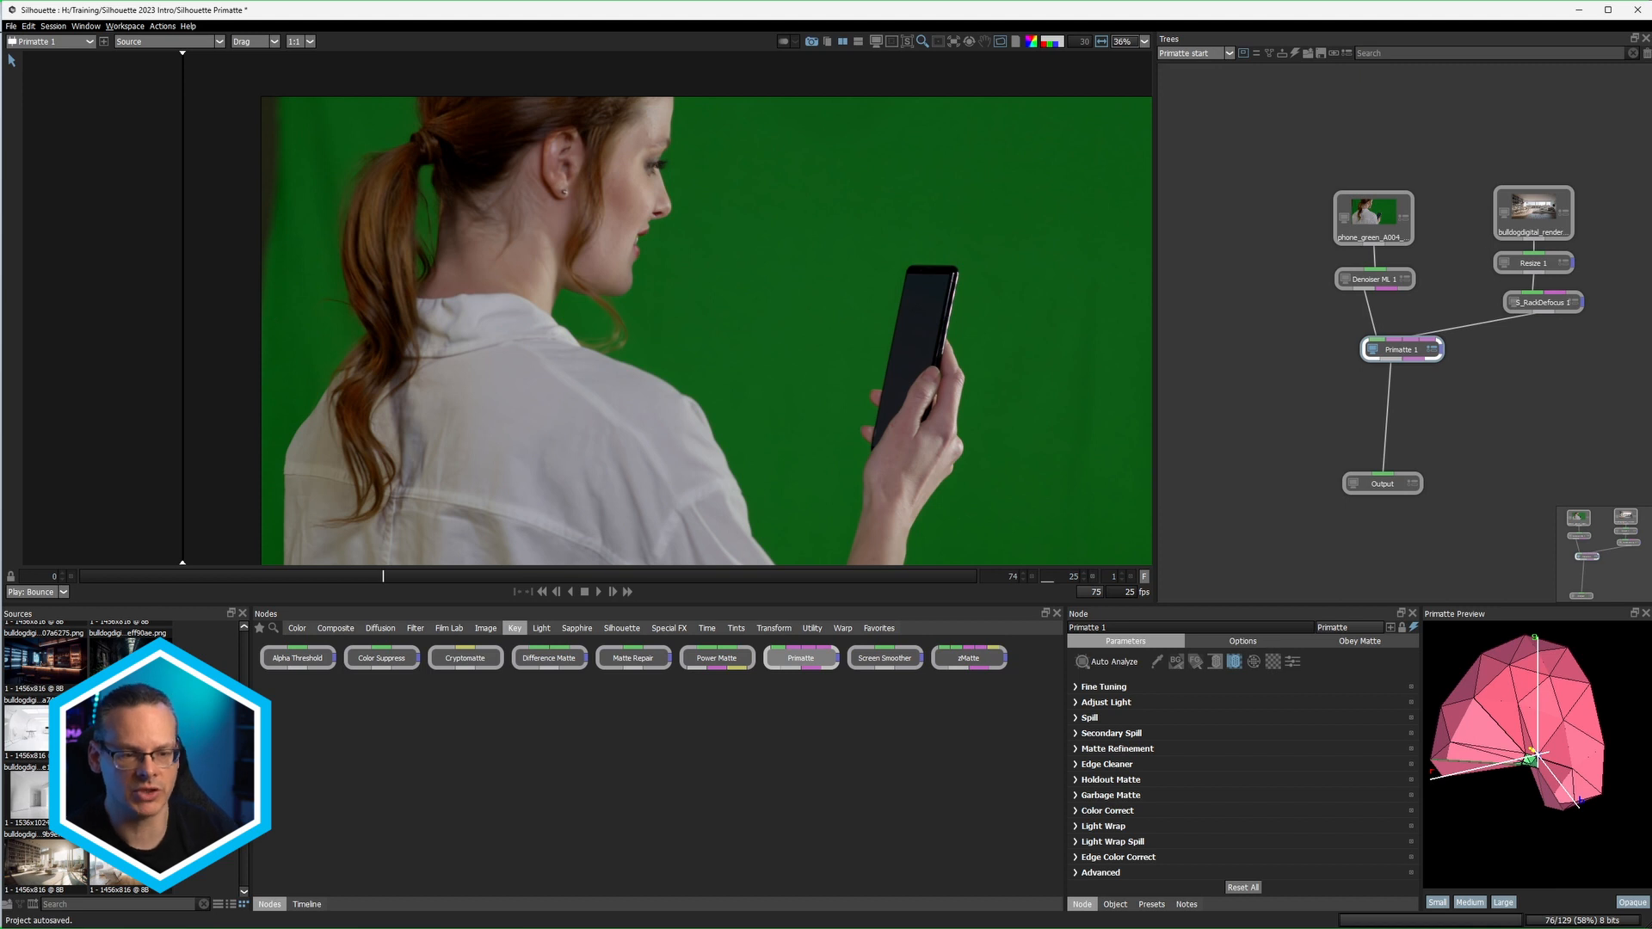
Step: Add a Roto node fed by the phone_green source clip and place it beside Denoiser ML 1
left_click_drag(1399, 354, 1385, 360)
double_click(1365, 224)
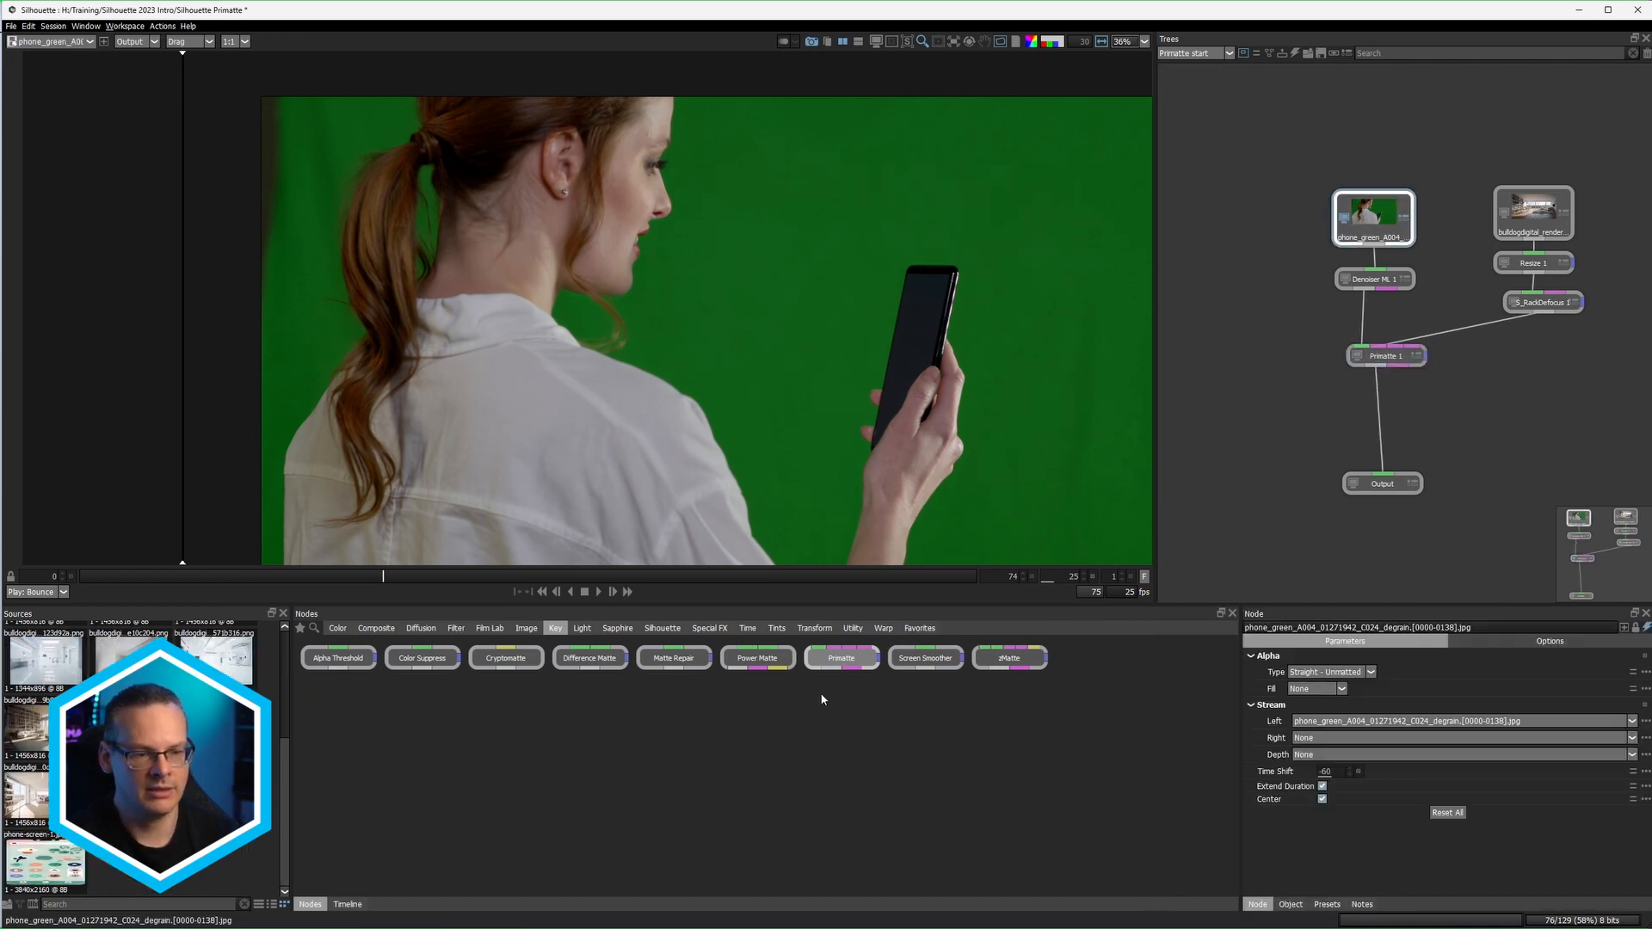
type("Roto")
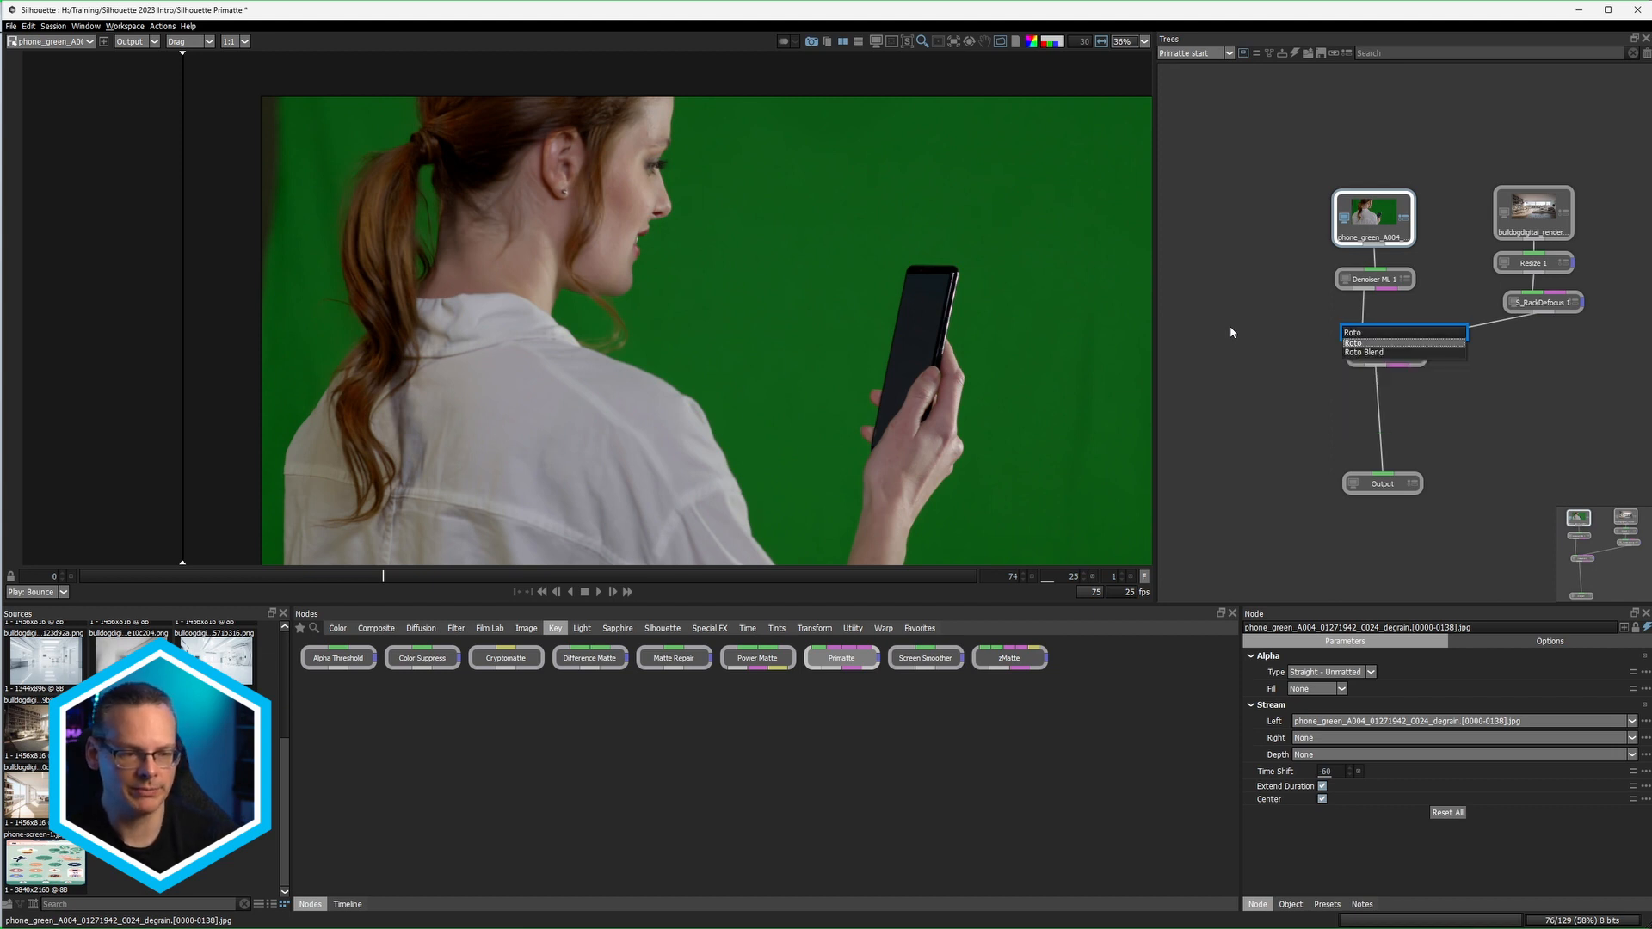
key("Return")
left_click_drag(1374, 286, 1263, 286)
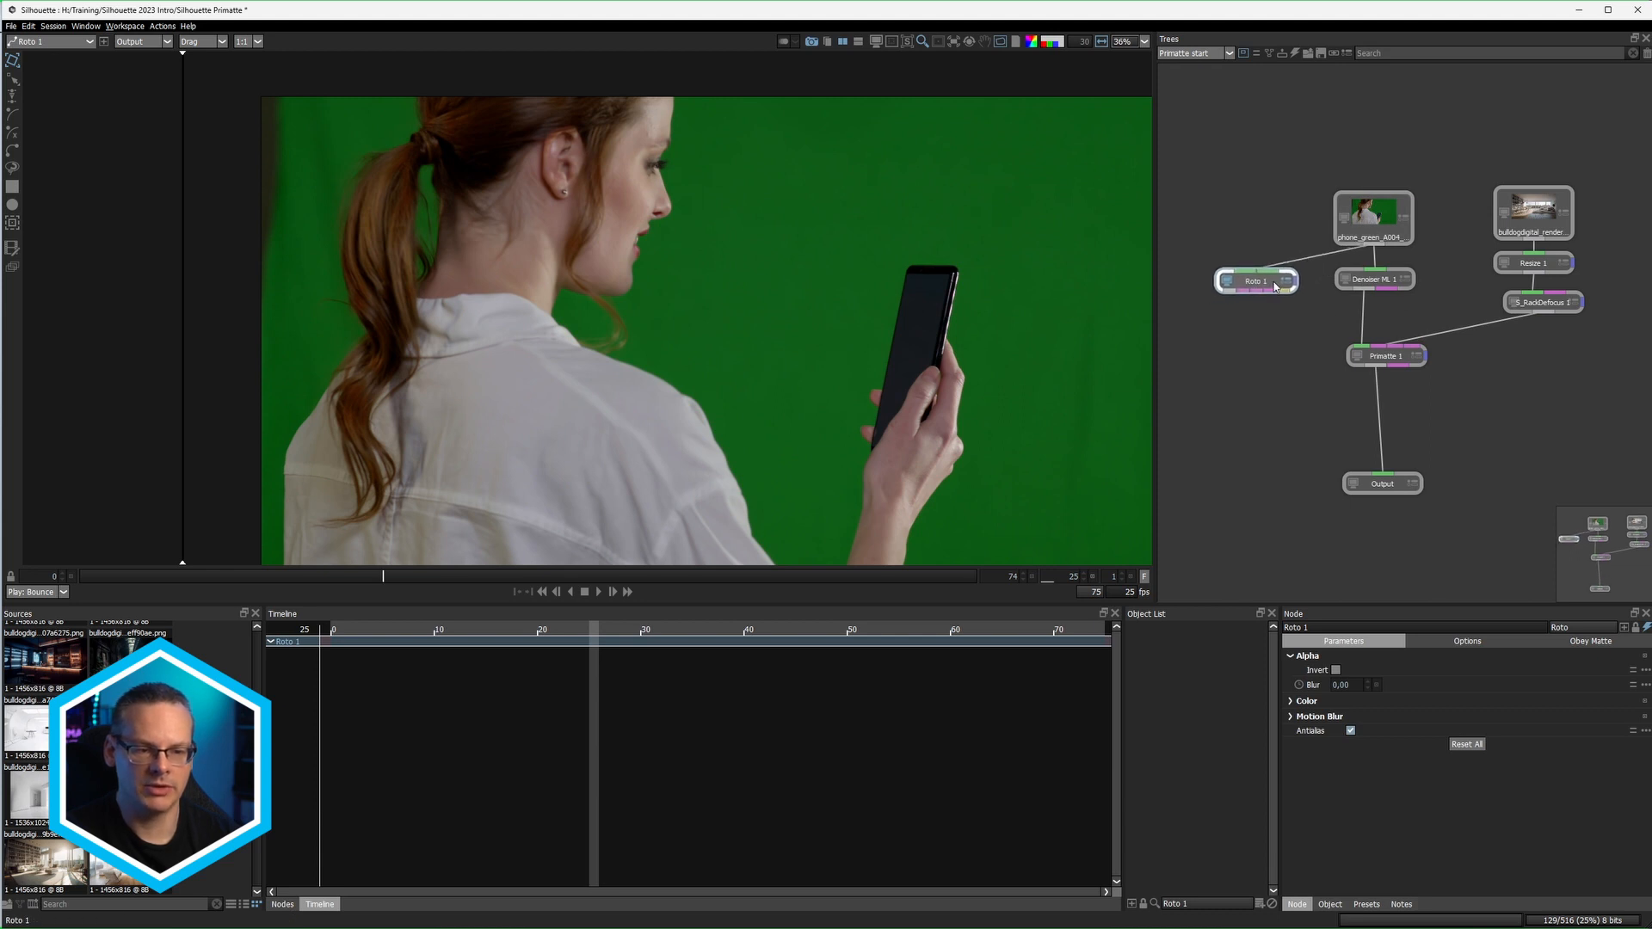
Step: Draw a tall ellipse over the dark upper-left edge of the green screen, slant its end points, and check its alpha
left_click(13, 205)
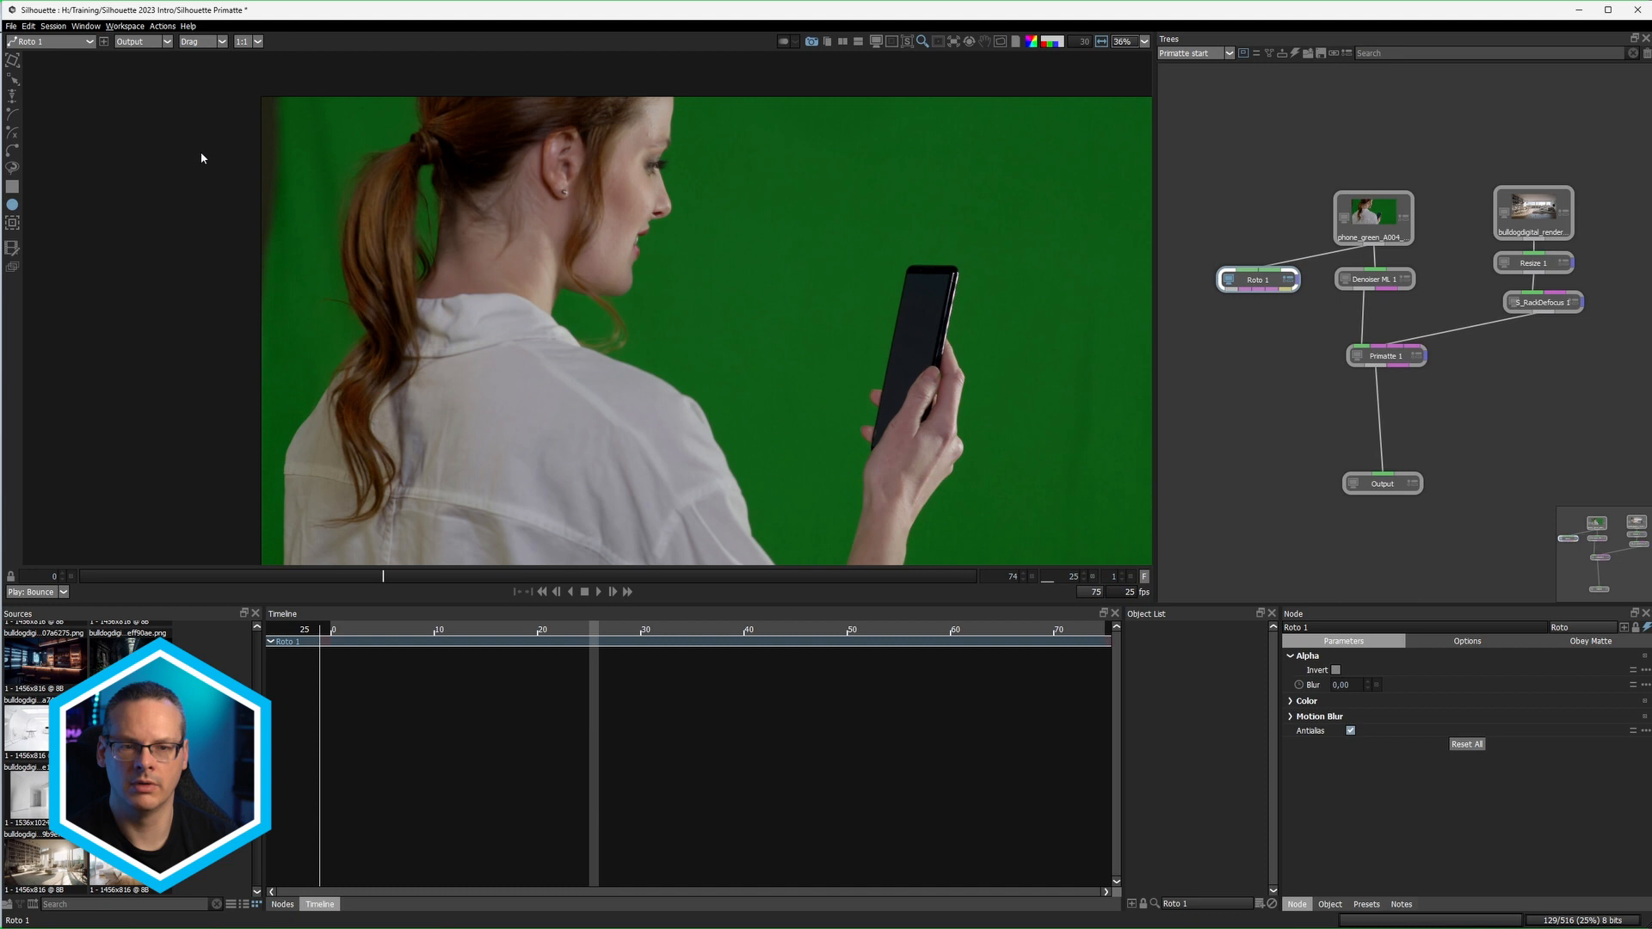
left_click_drag(204, 75, 310, 306)
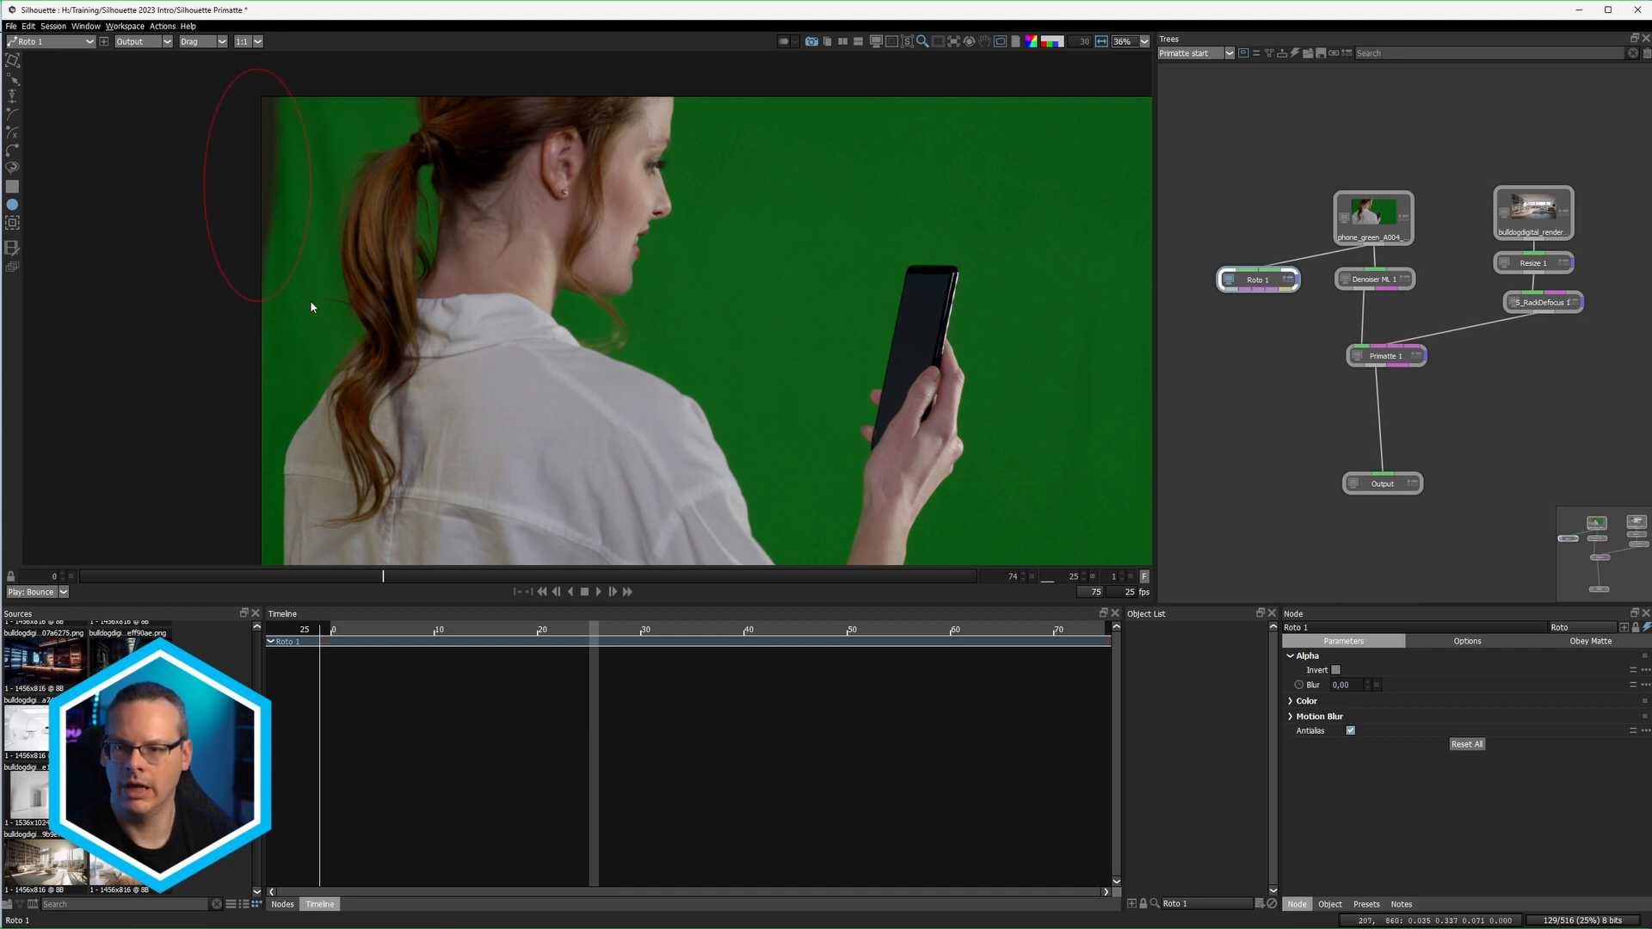
left_click_drag(257, 70, 285, 63)
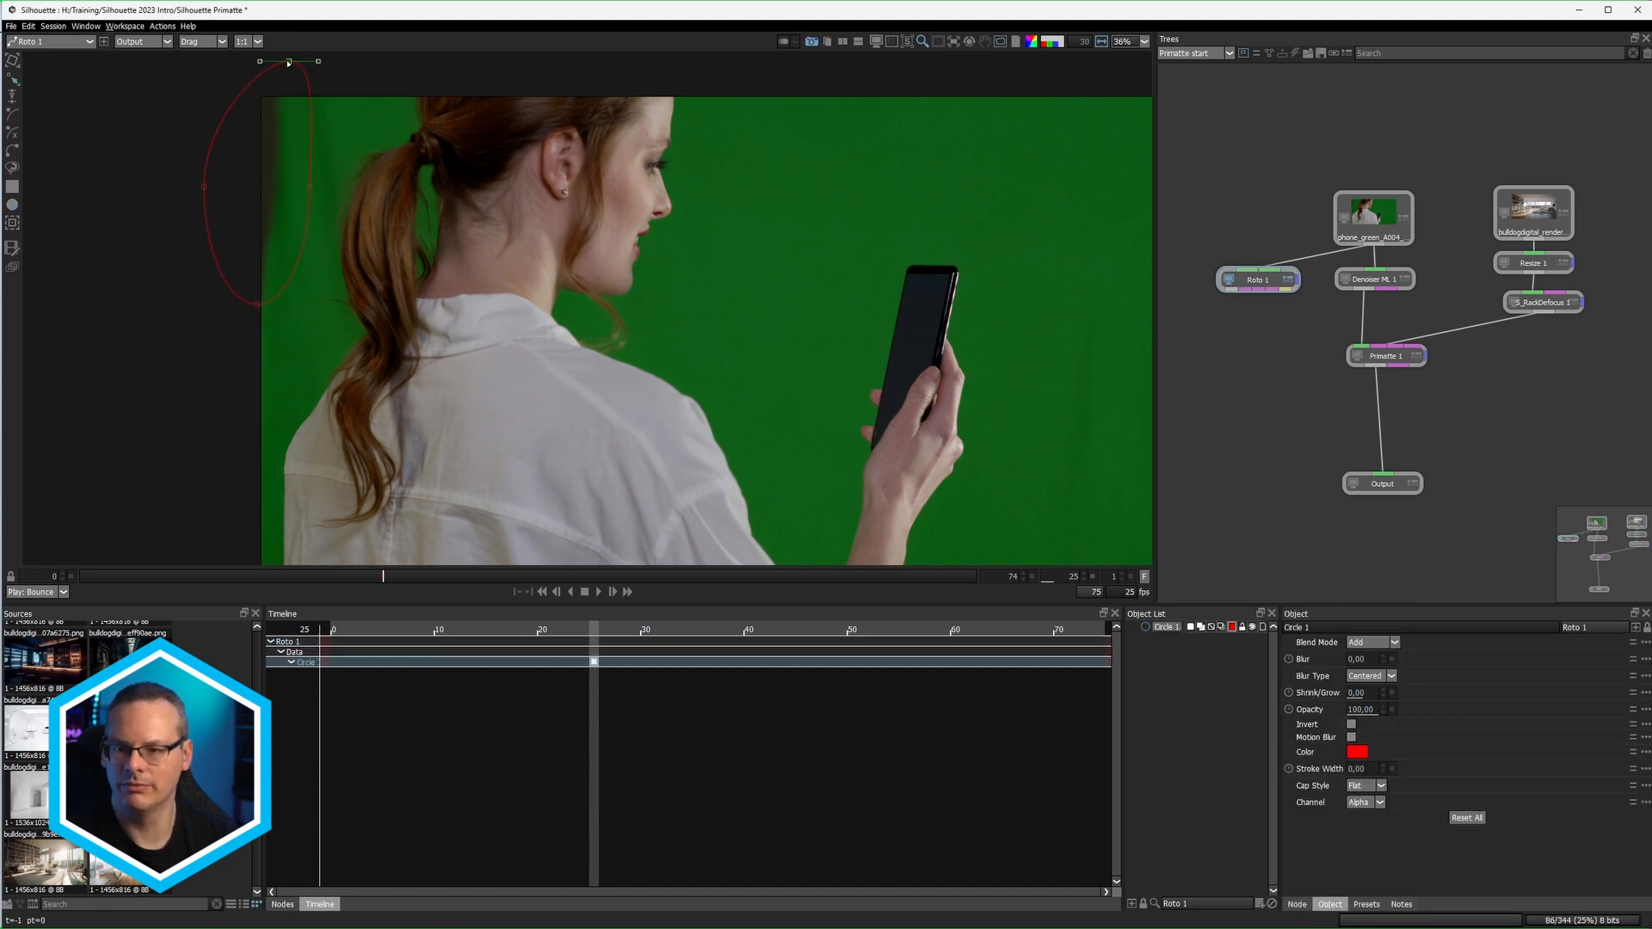
left_click_drag(255, 305, 233, 338)
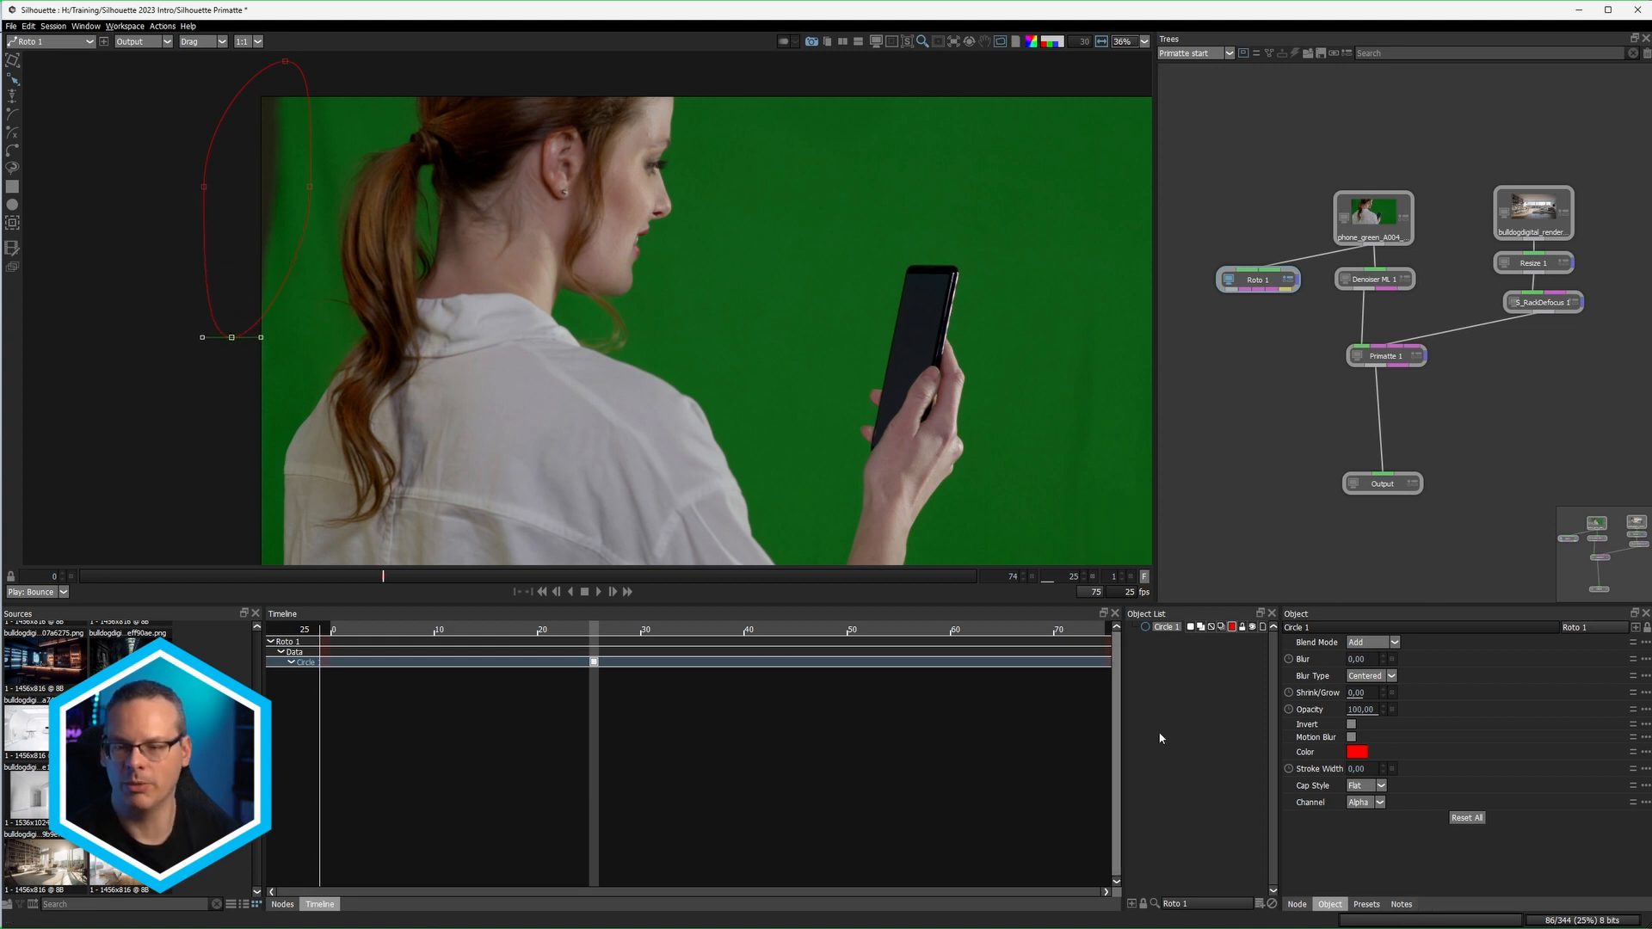
key("a")
key("a")
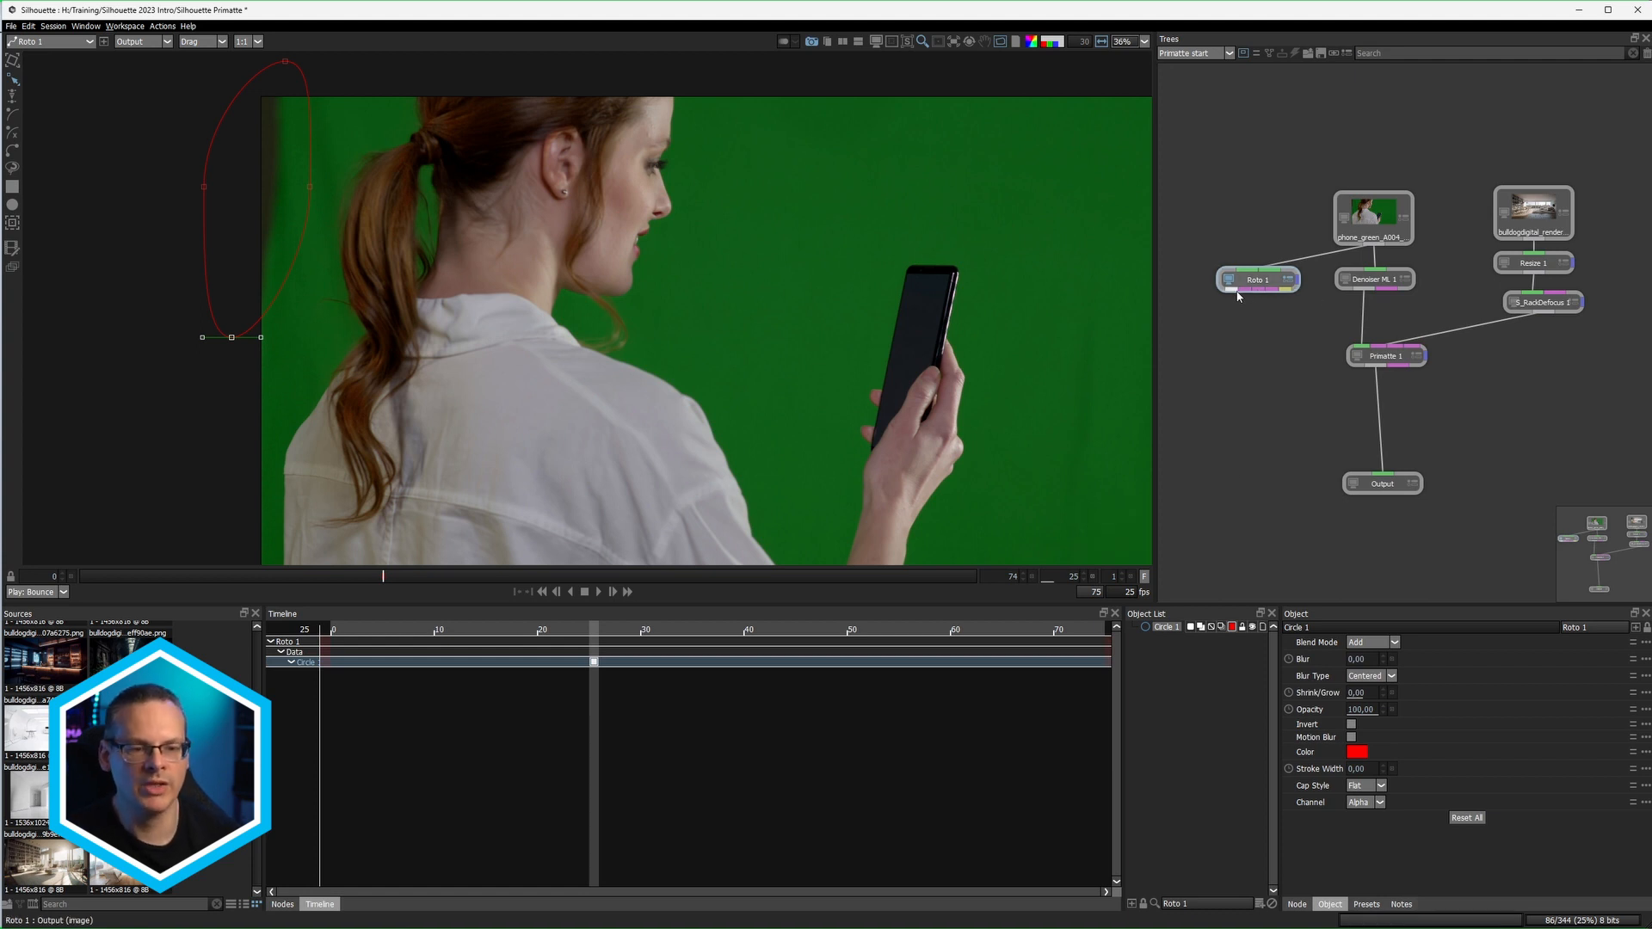
Step: Connect Roto 1's output to Primatte 1's garbage matte input and rearrange the source, Denoiser and Roto nodes to untangle the connections
left_click_drag(1235, 293, 1413, 350)
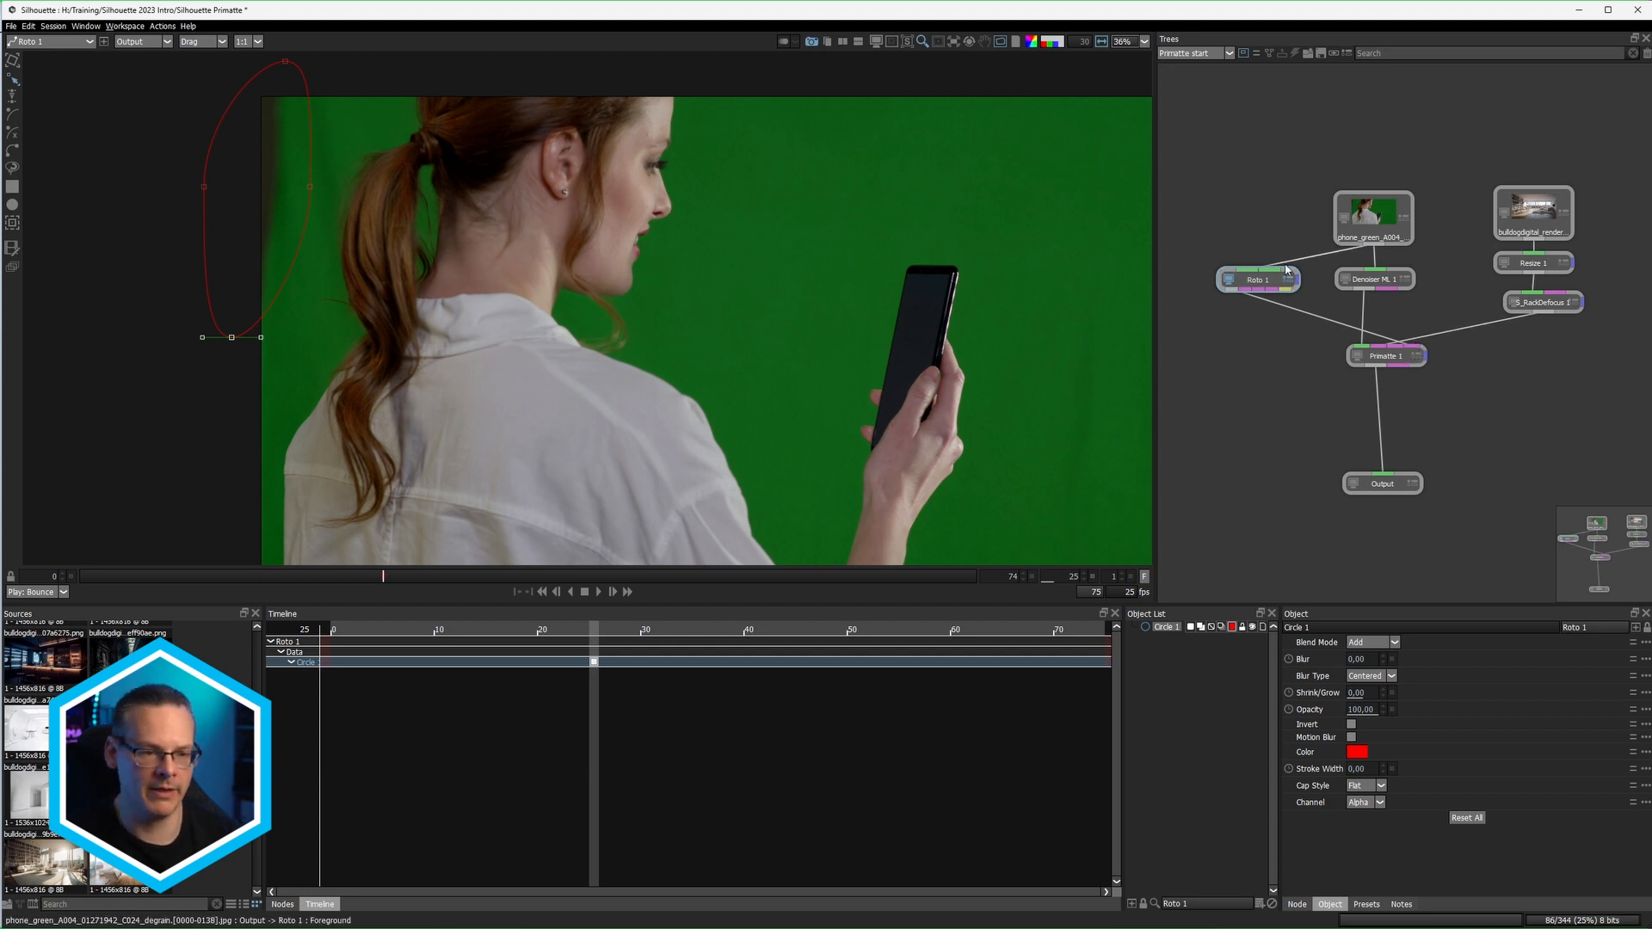
left_click_drag(1273, 283, 1486, 284)
left_click_drag(1383, 280, 1285, 287)
mouse_move(1477, 284)
left_mouse_down()
mouse_move(1409, 284)
mouse_move(1449, 280)
left_mouse_up()
left_click_drag(1357, 219, 1258, 215)
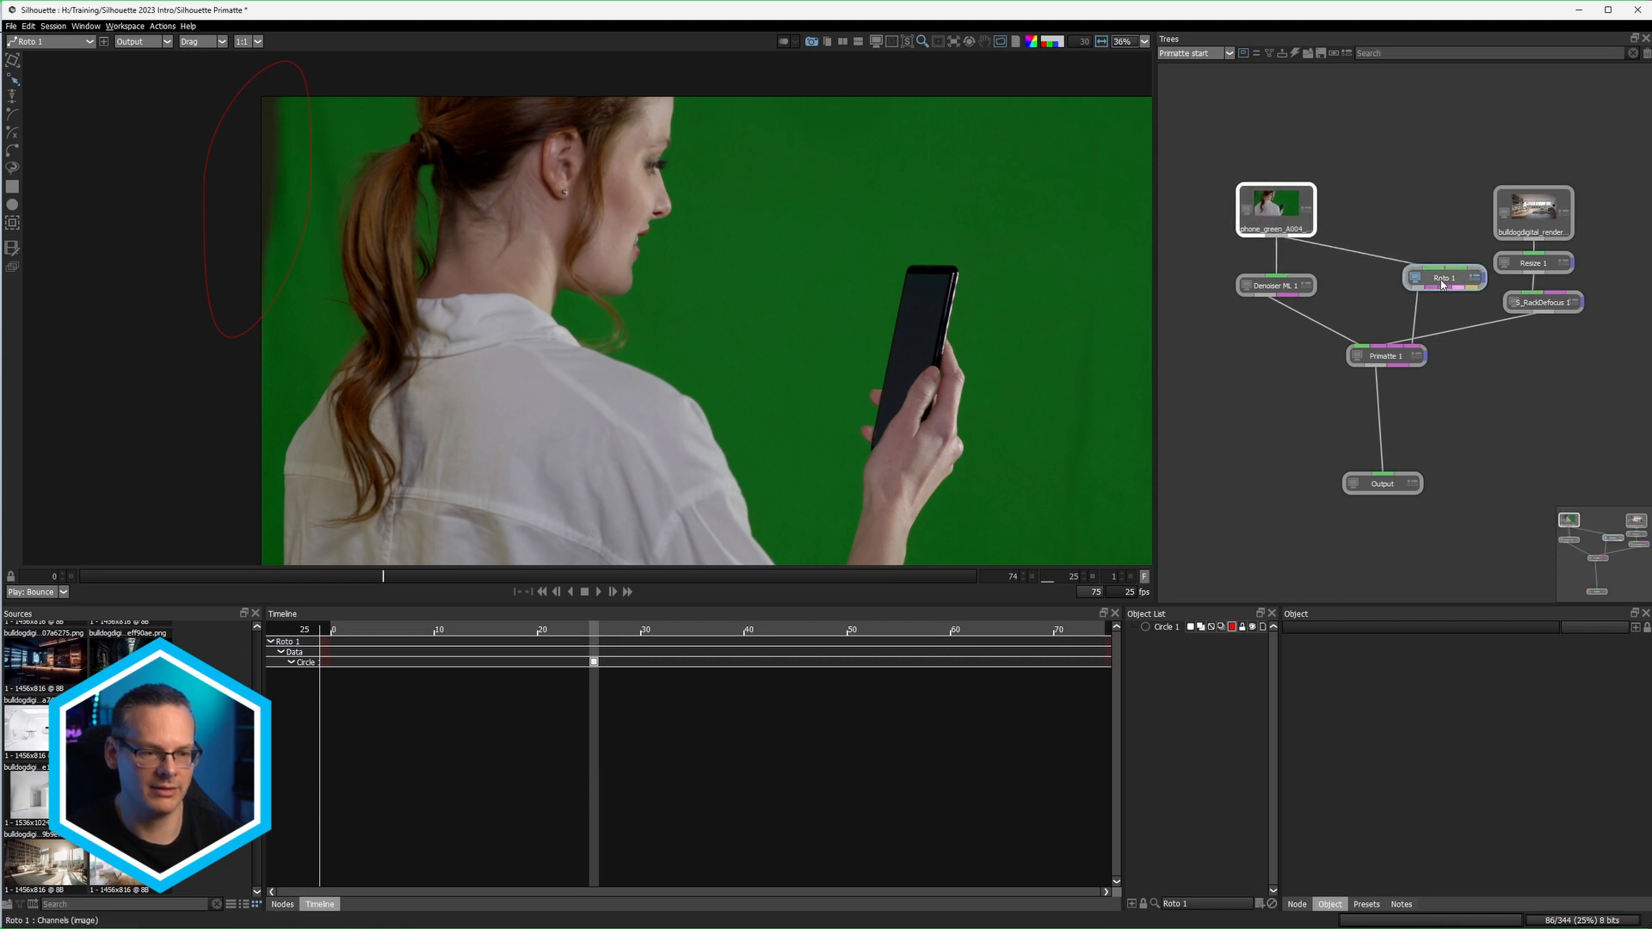
left_click_drag(1451, 282, 1444, 282)
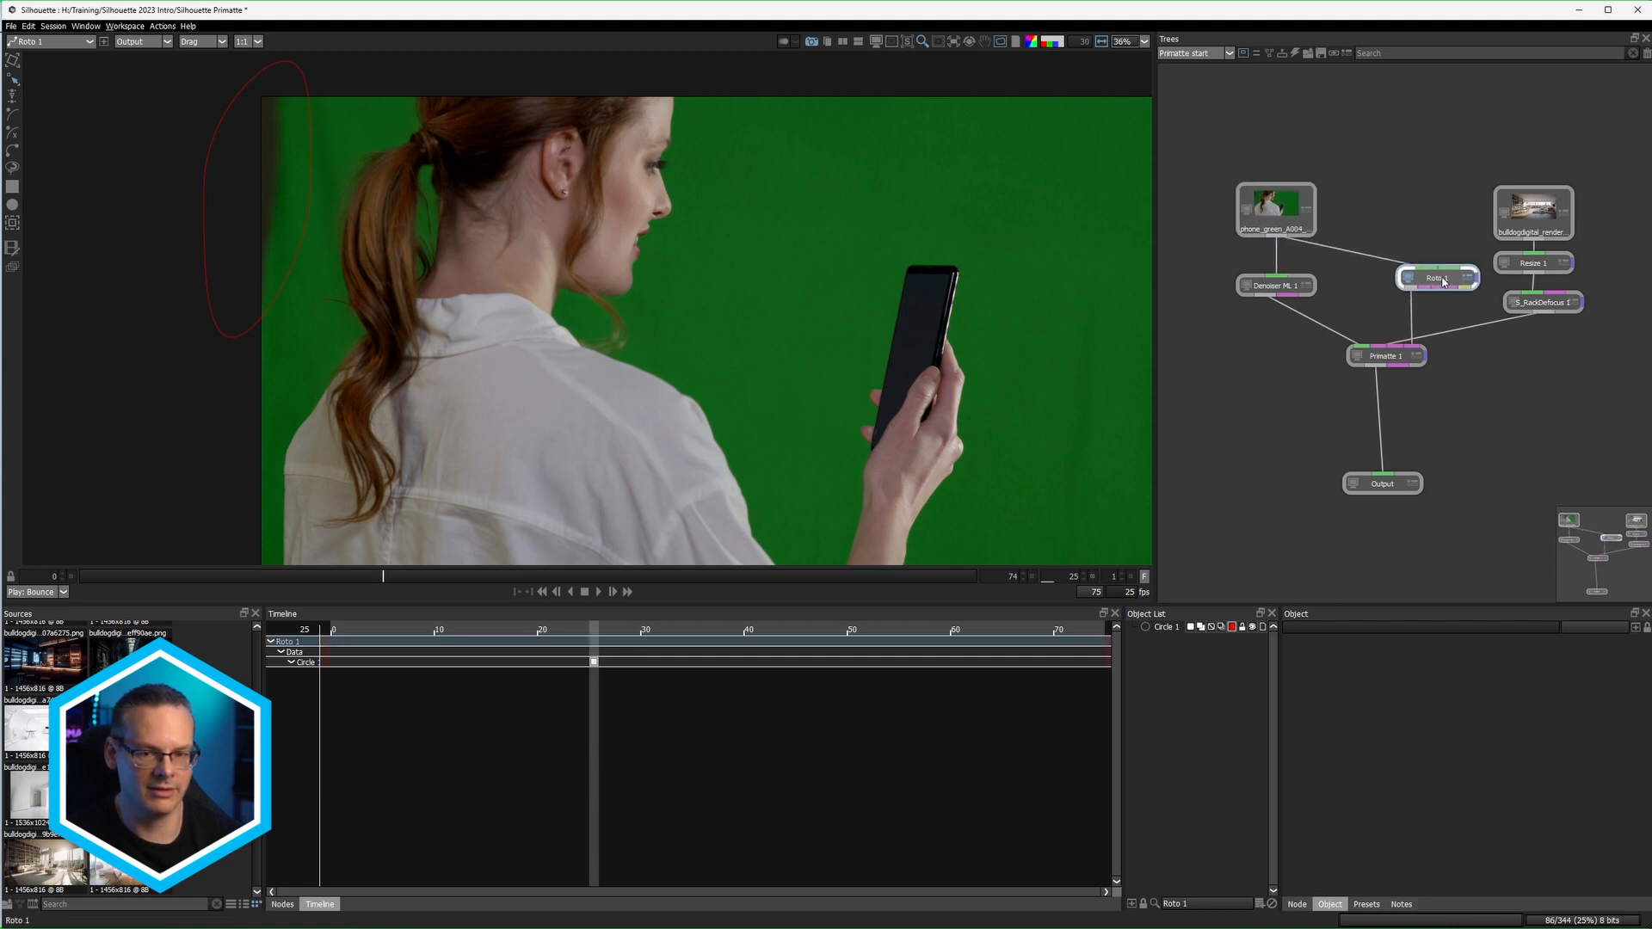
Step: View the alpha of Primatte's Final Key to check the garbage matte's effect
left_click(1400, 358)
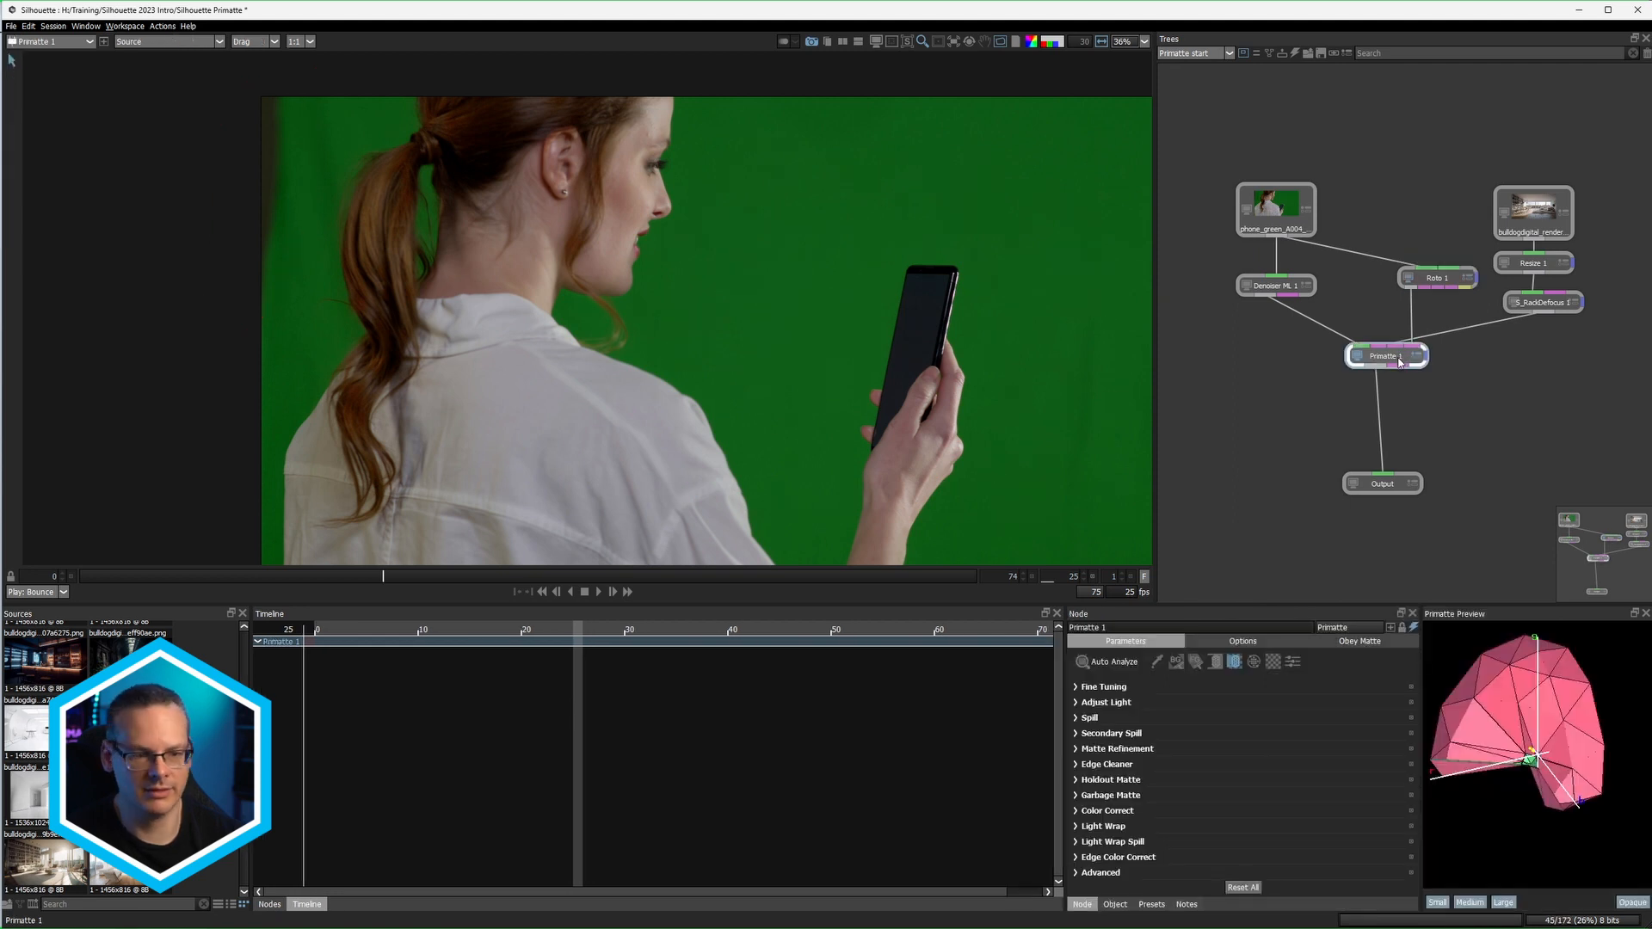
key("1")
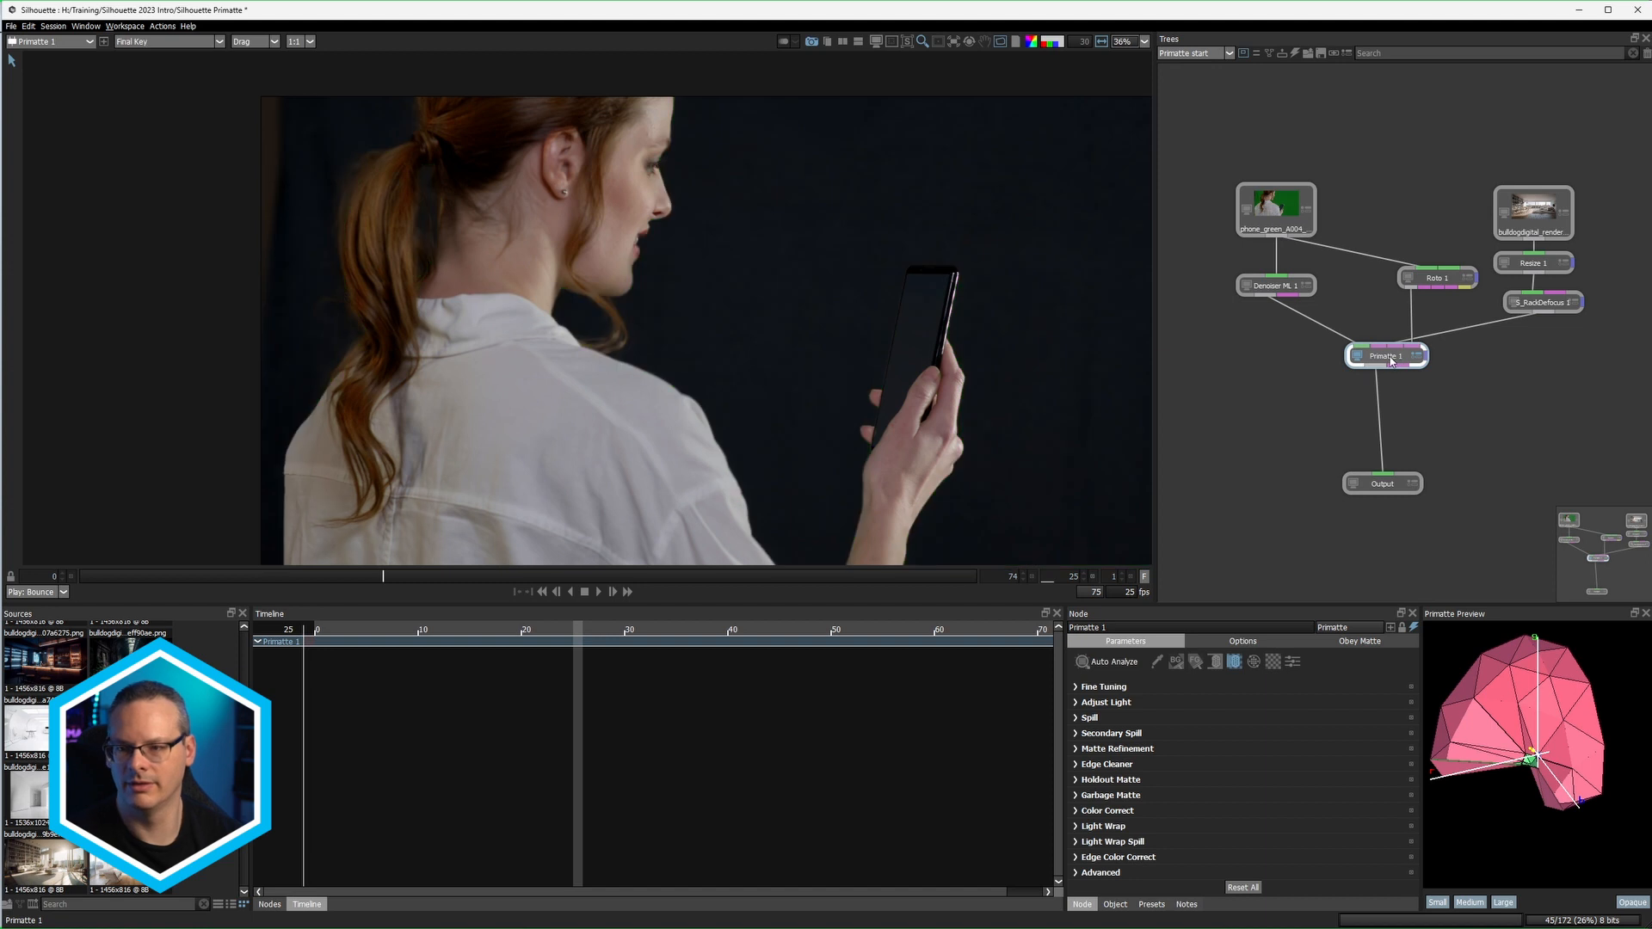
key("1")
key("1")
key("a")
key("a")
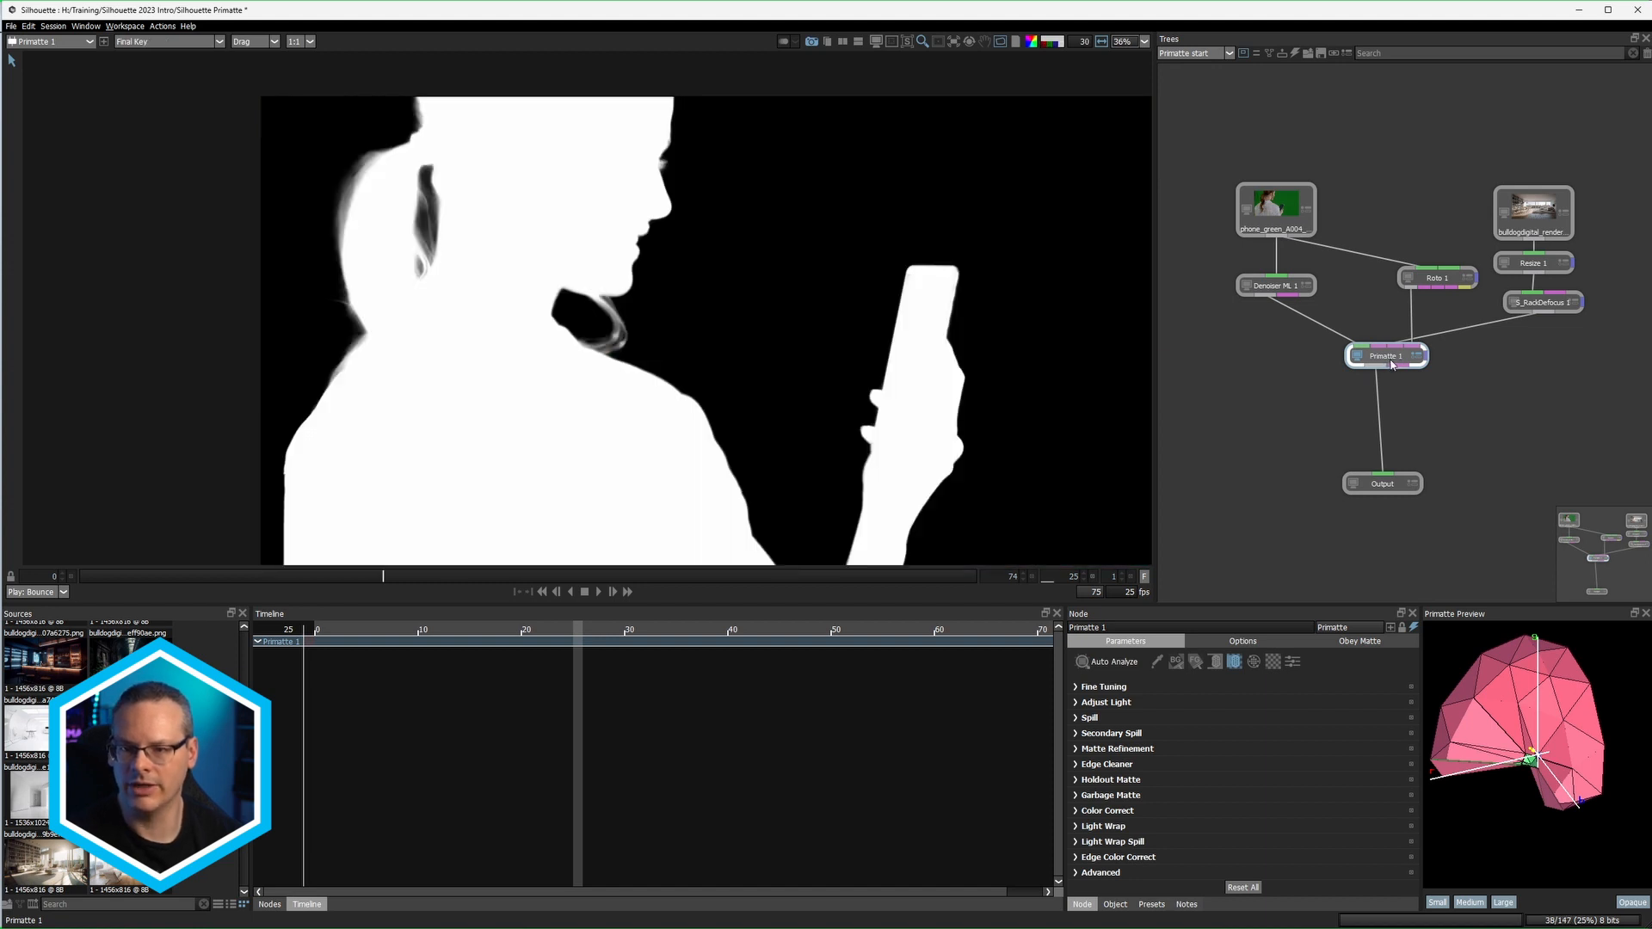
Step: Try the Add blend mode for Primatte's Garbage Matte and set it back to Subtract
left_click(1076, 796)
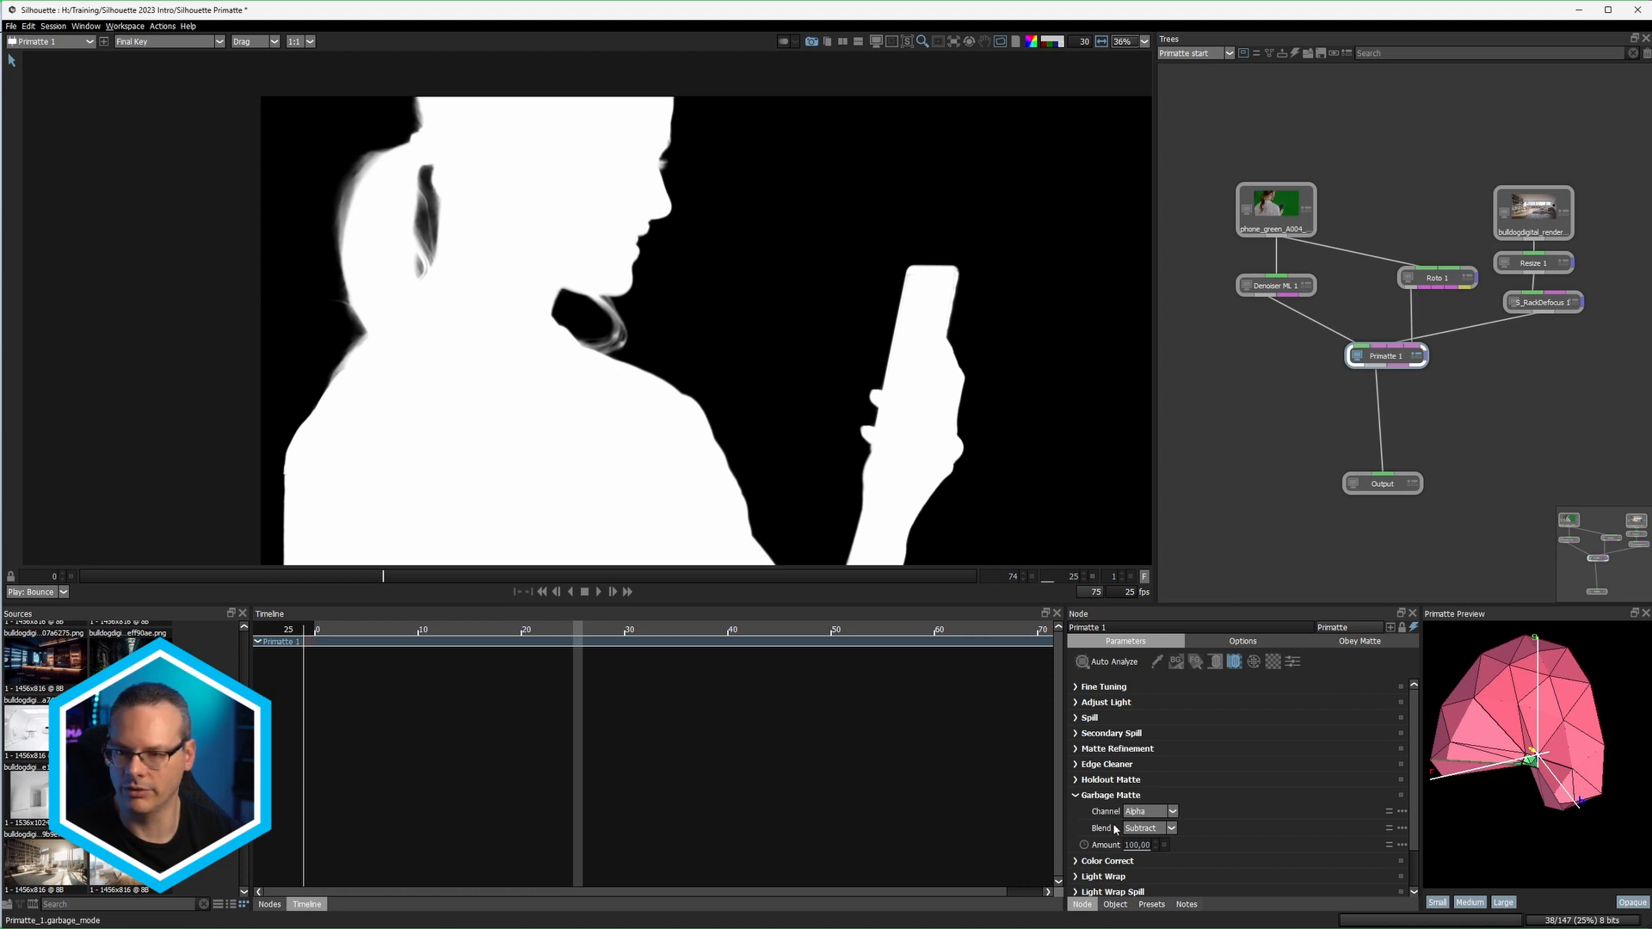
left_click(1171, 829)
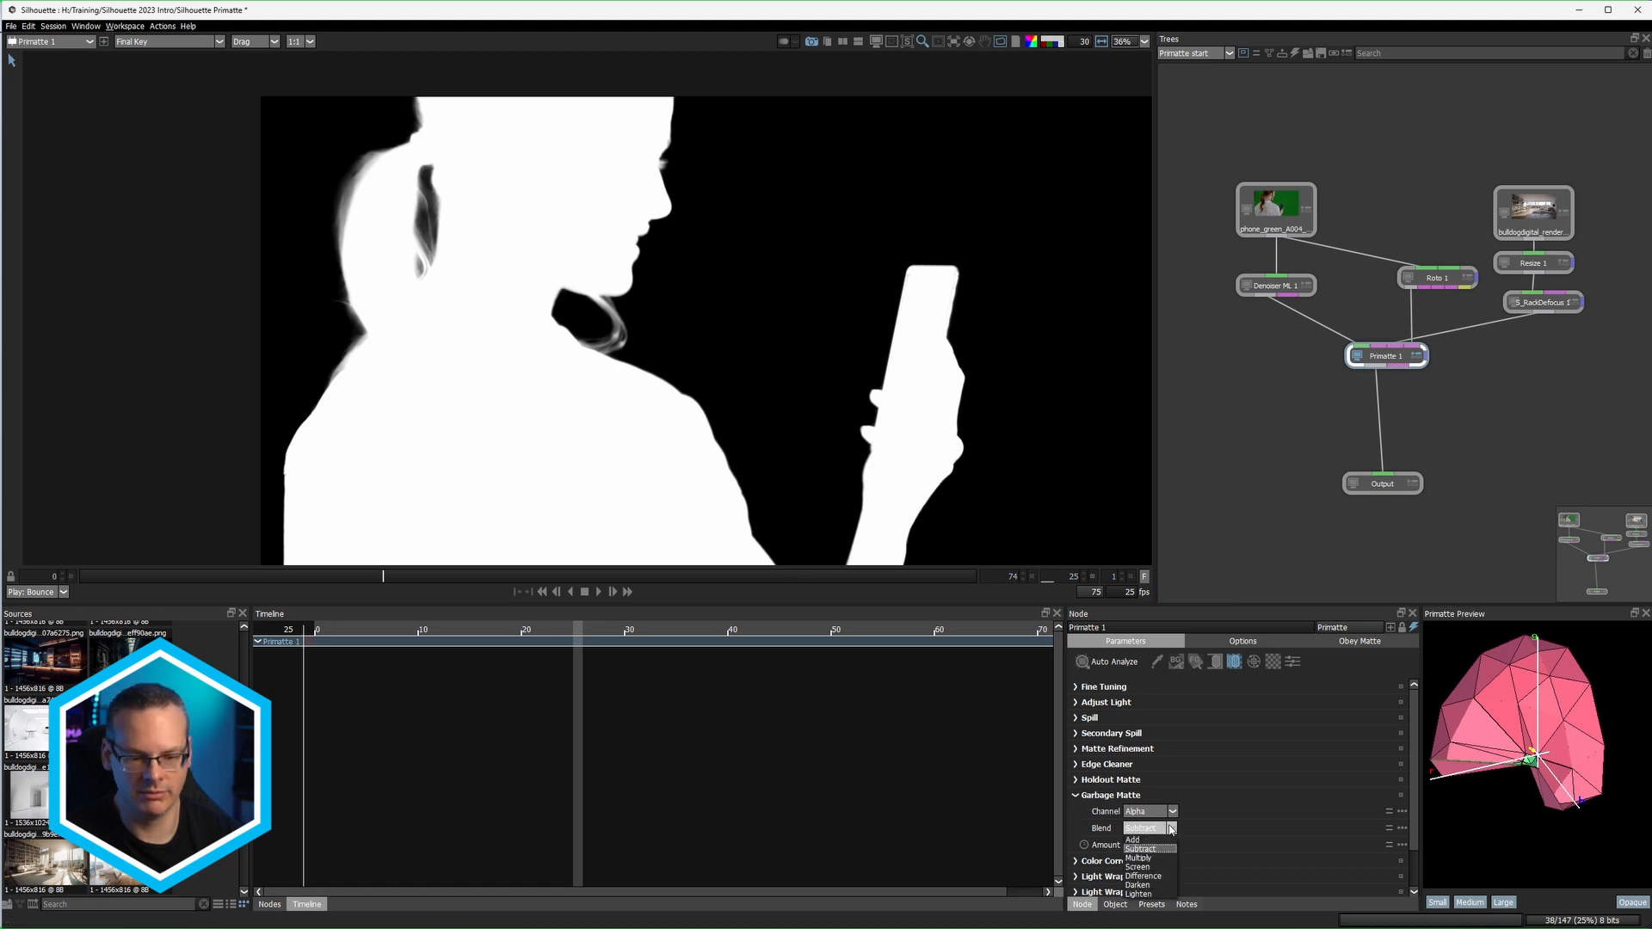
left_click(1165, 838)
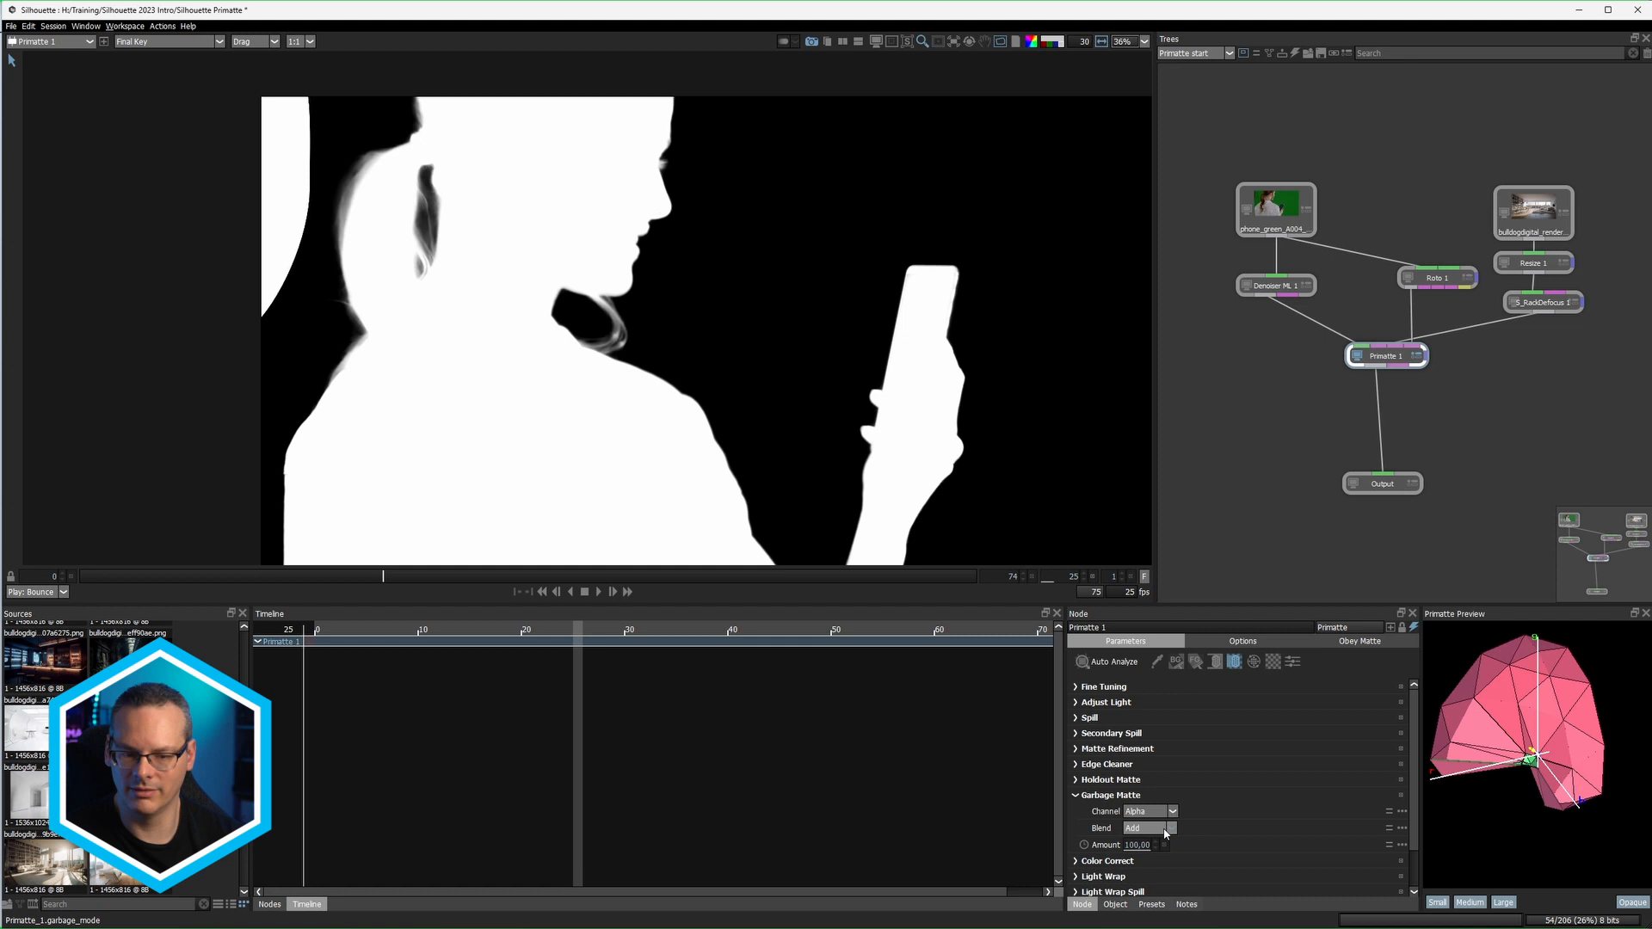
left_click(1167, 831)
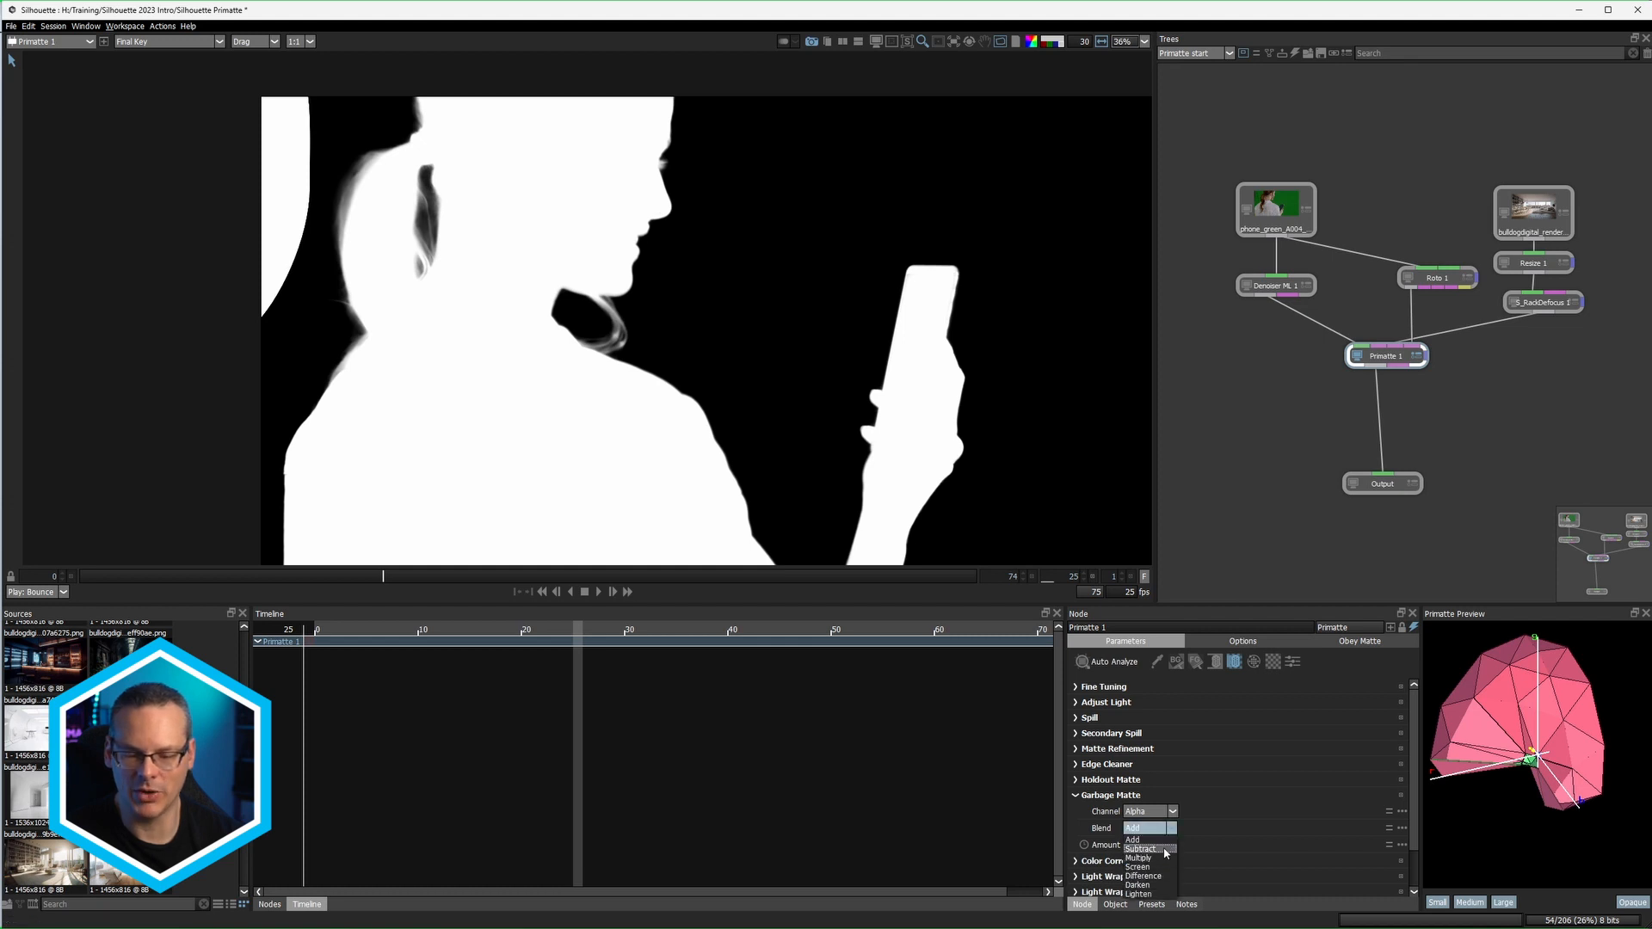
left_click(1165, 849)
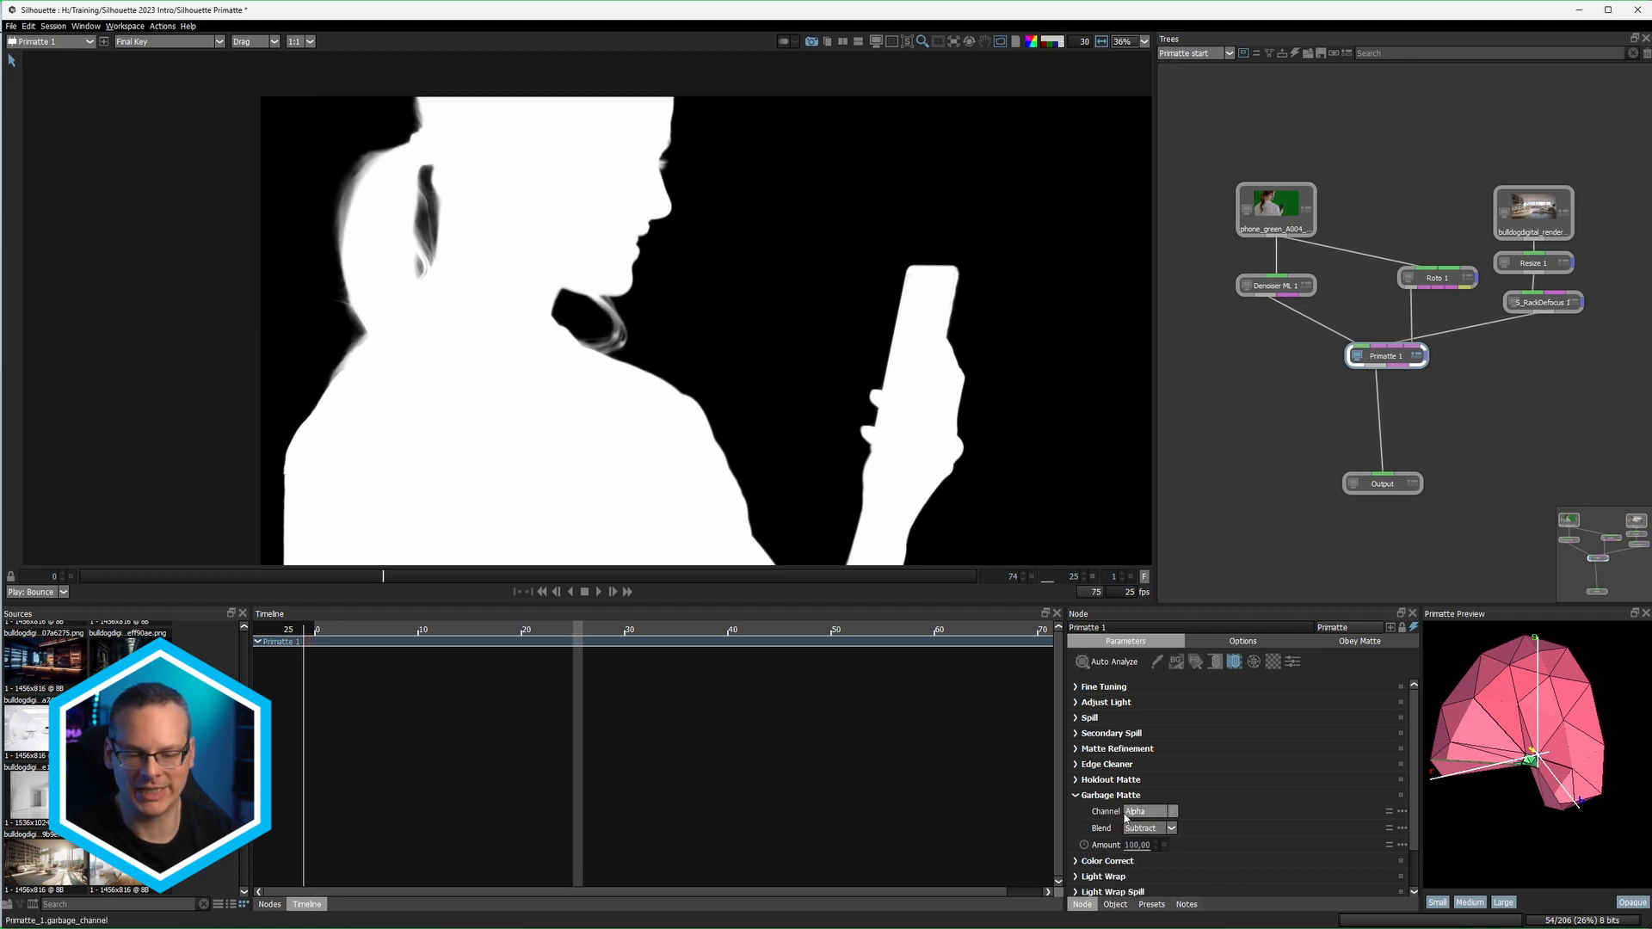
left_click(1077, 795)
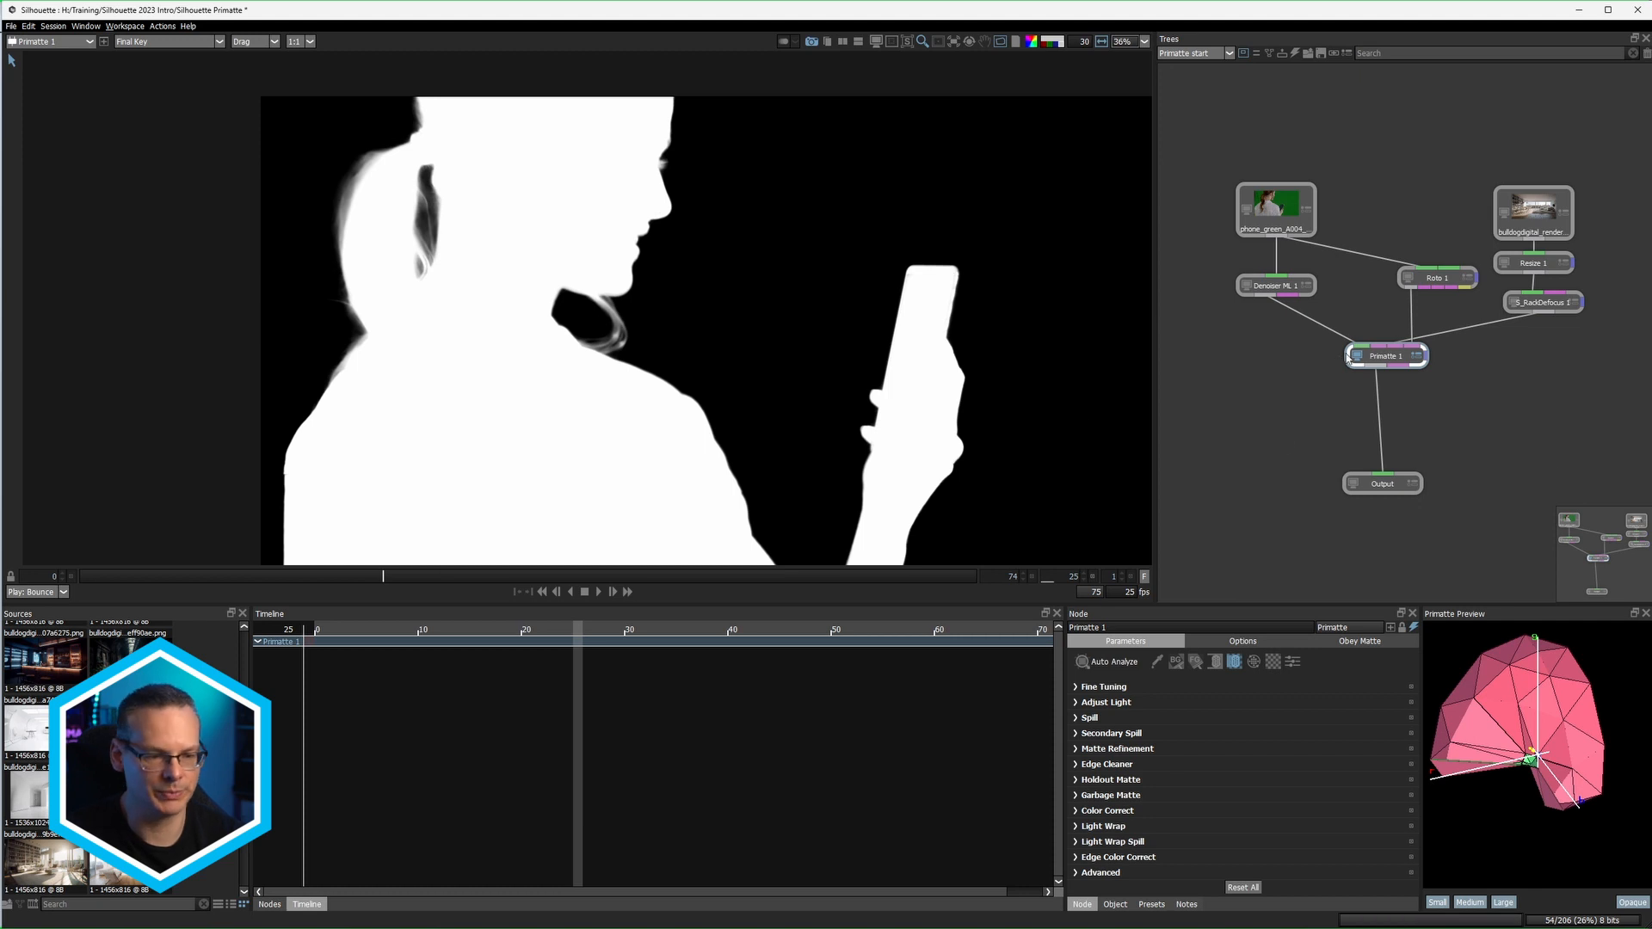
Step: Enable Primatte's Color Correct with Saturation -12, Brightness 13, Gamma 4, Temperature 1 and Blue Gain 2 on the Final Composite
left_click_drag(1402, 362, 1400, 374)
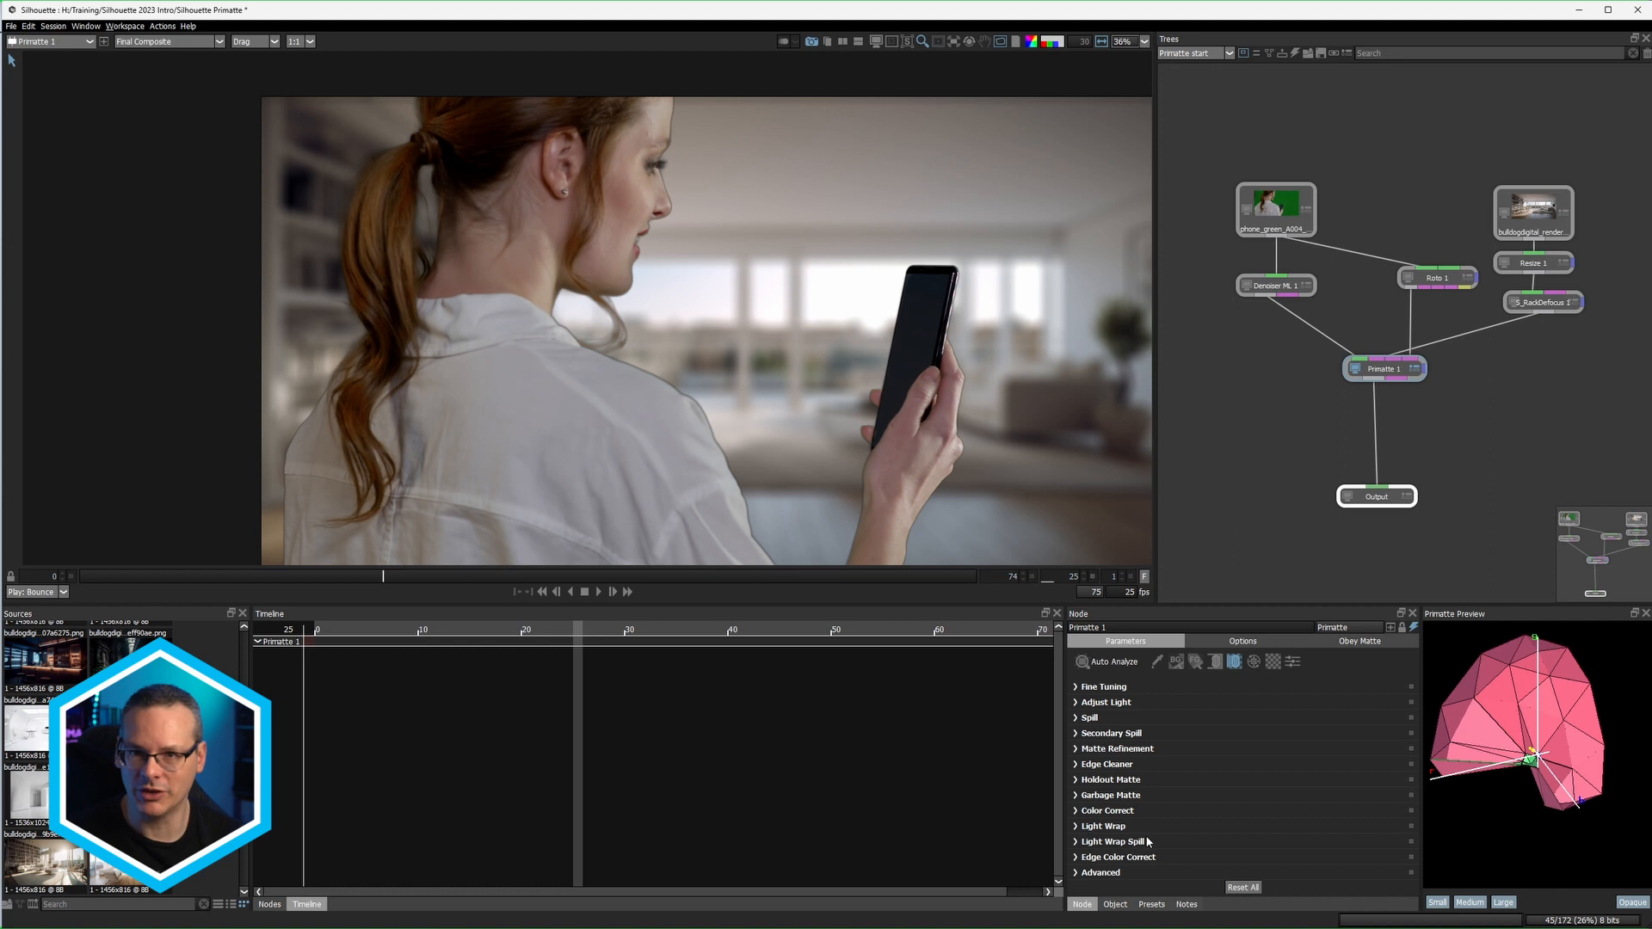
left_click(1107, 811)
left_click_drag(1411, 777, 1410, 836)
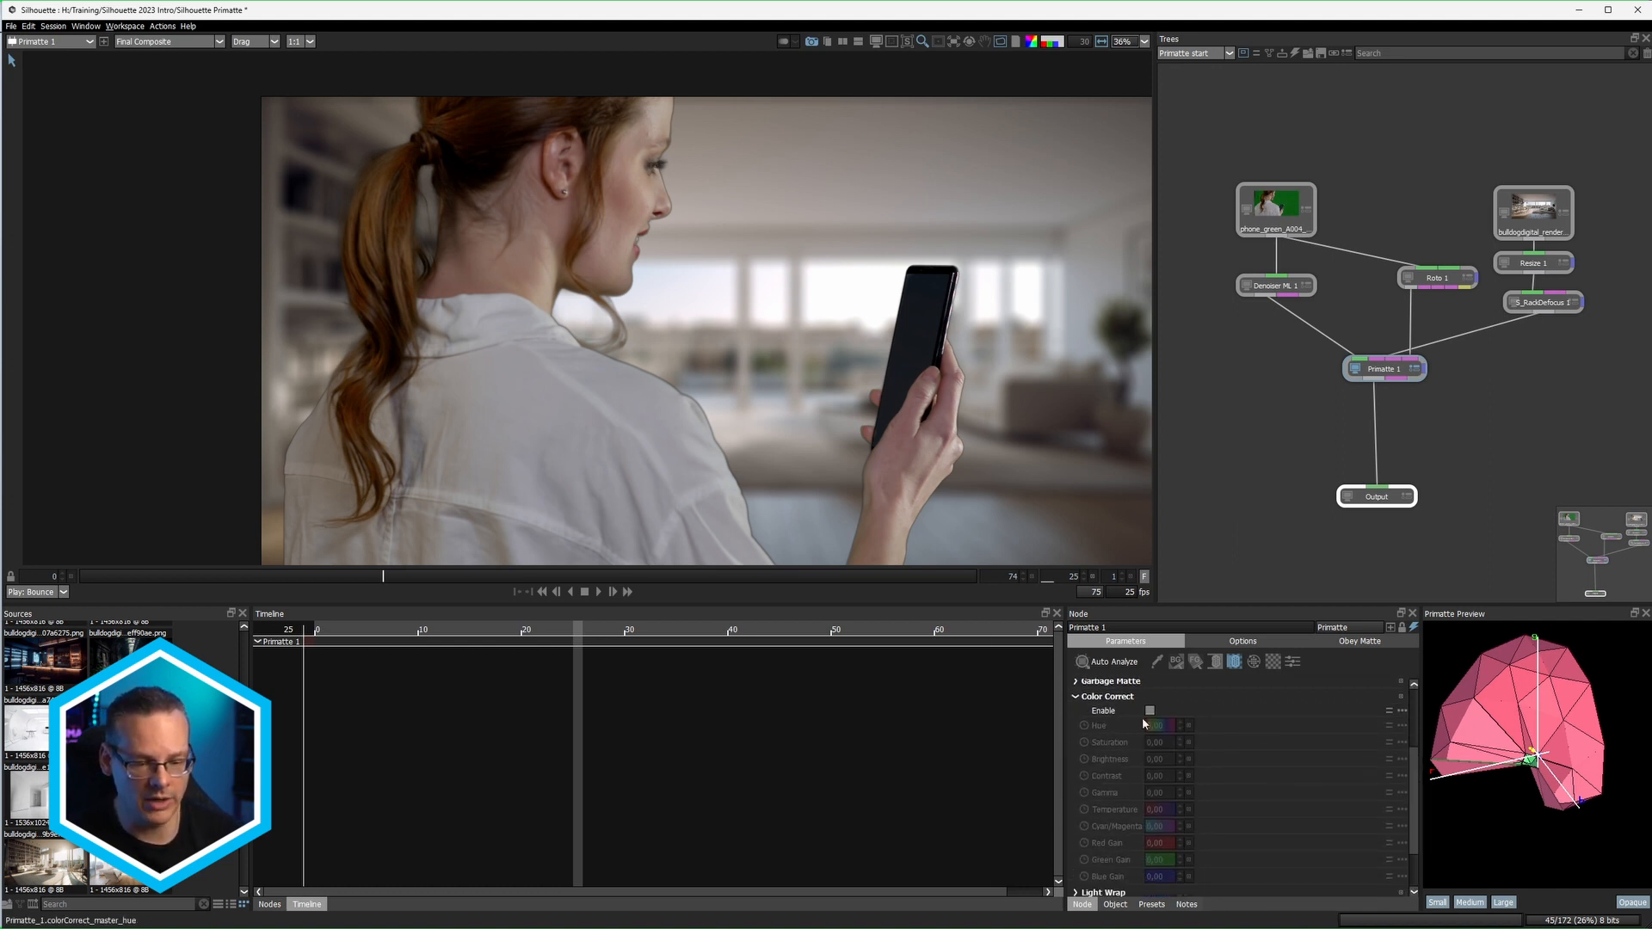
left_click(1150, 711)
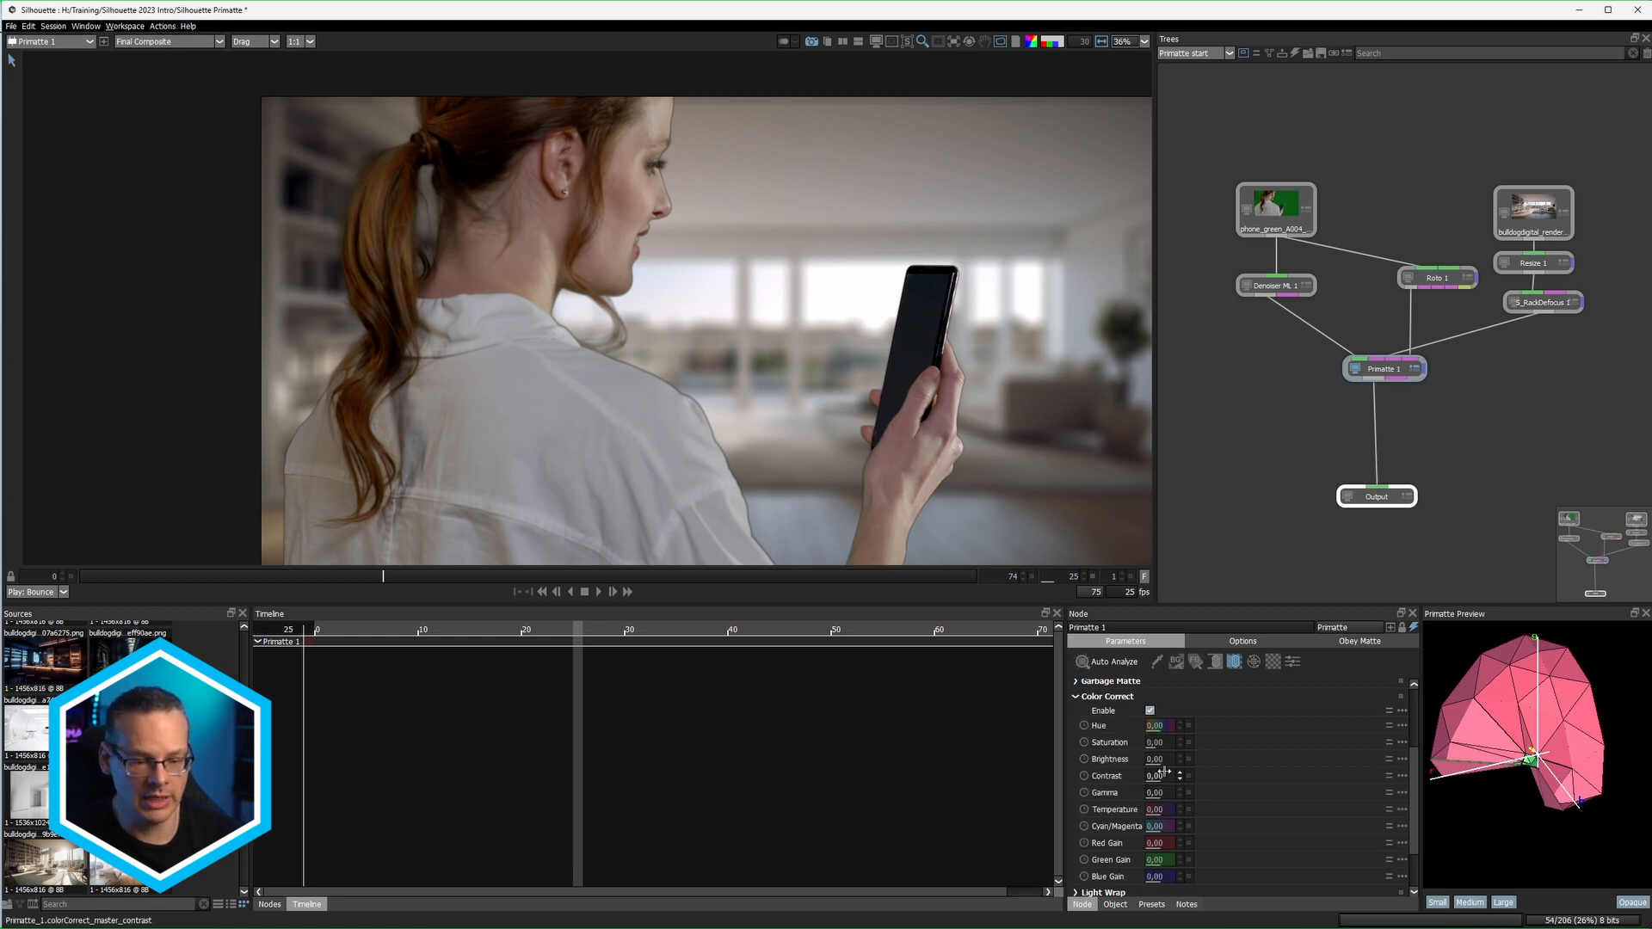
left_click_drag(1160, 759, 1172, 810)
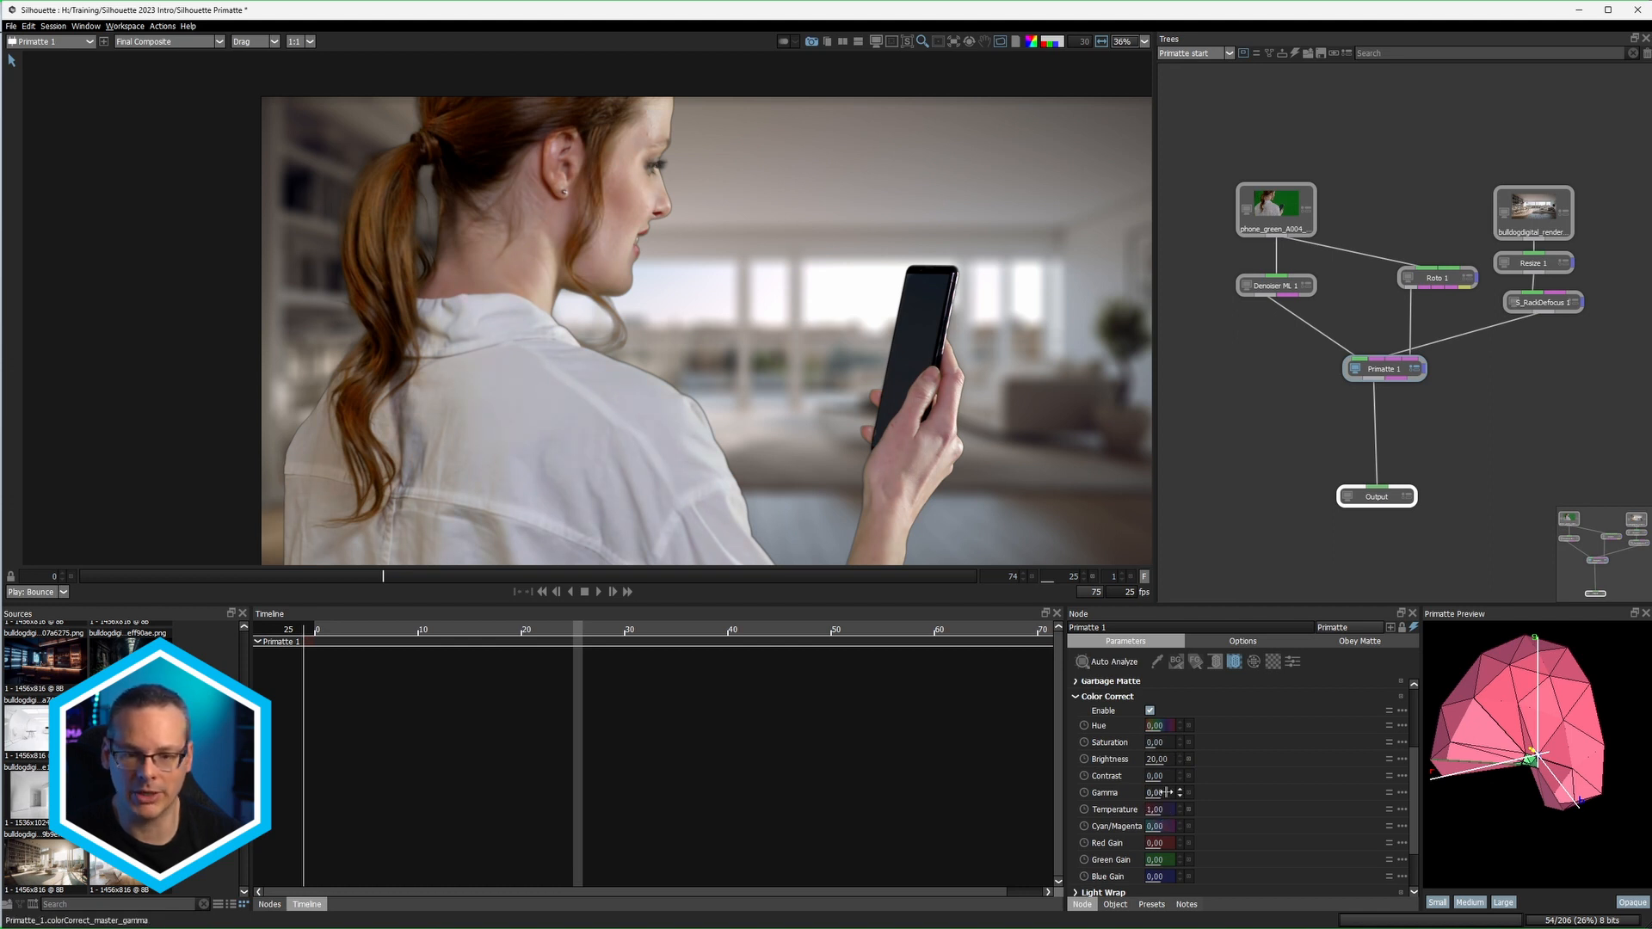
left_click_drag(1153, 745, 1144, 744)
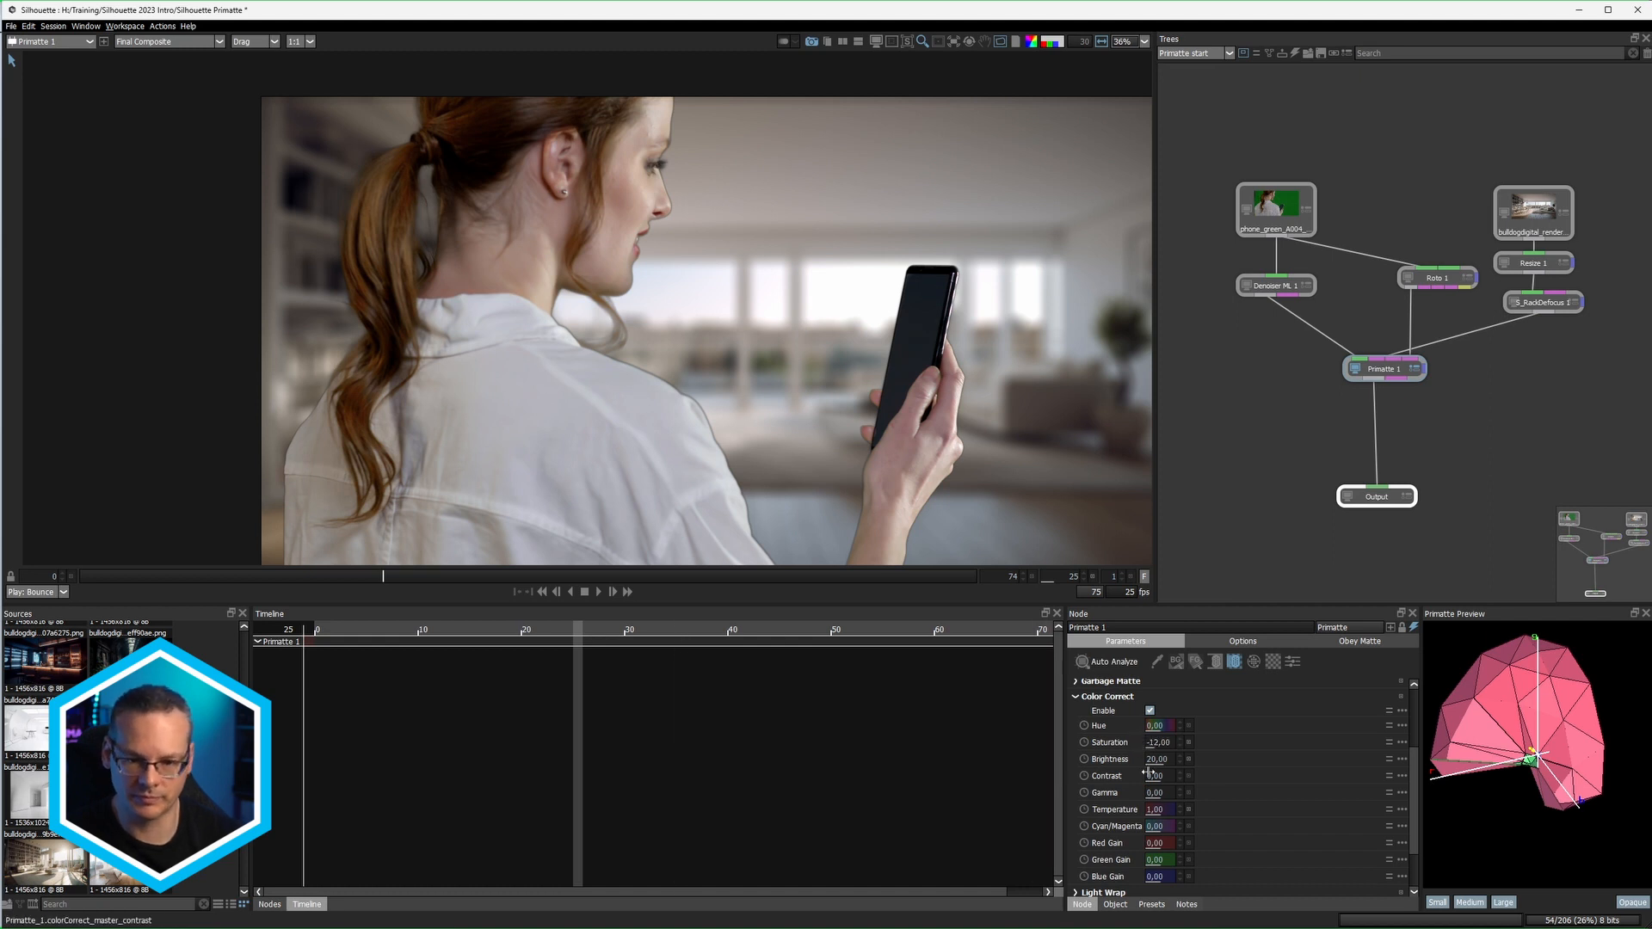
left_click(1179, 872)
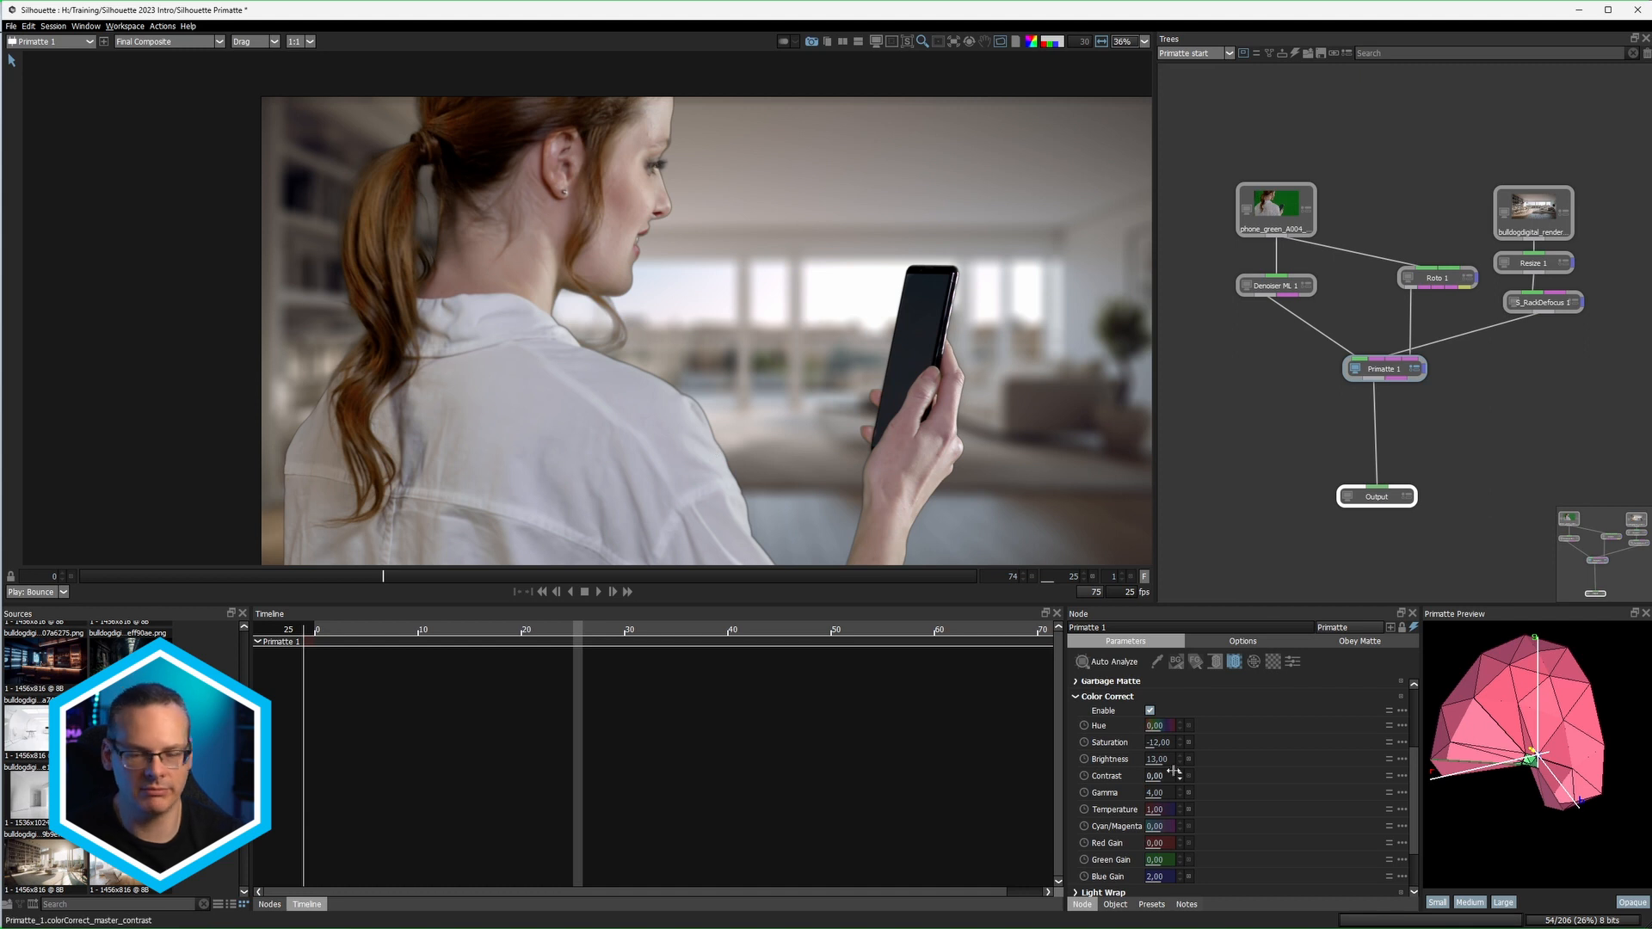
Step: Compare the composite with and without Color Correct, leaving it enabled, and collapse its settings
left_click(1150, 710)
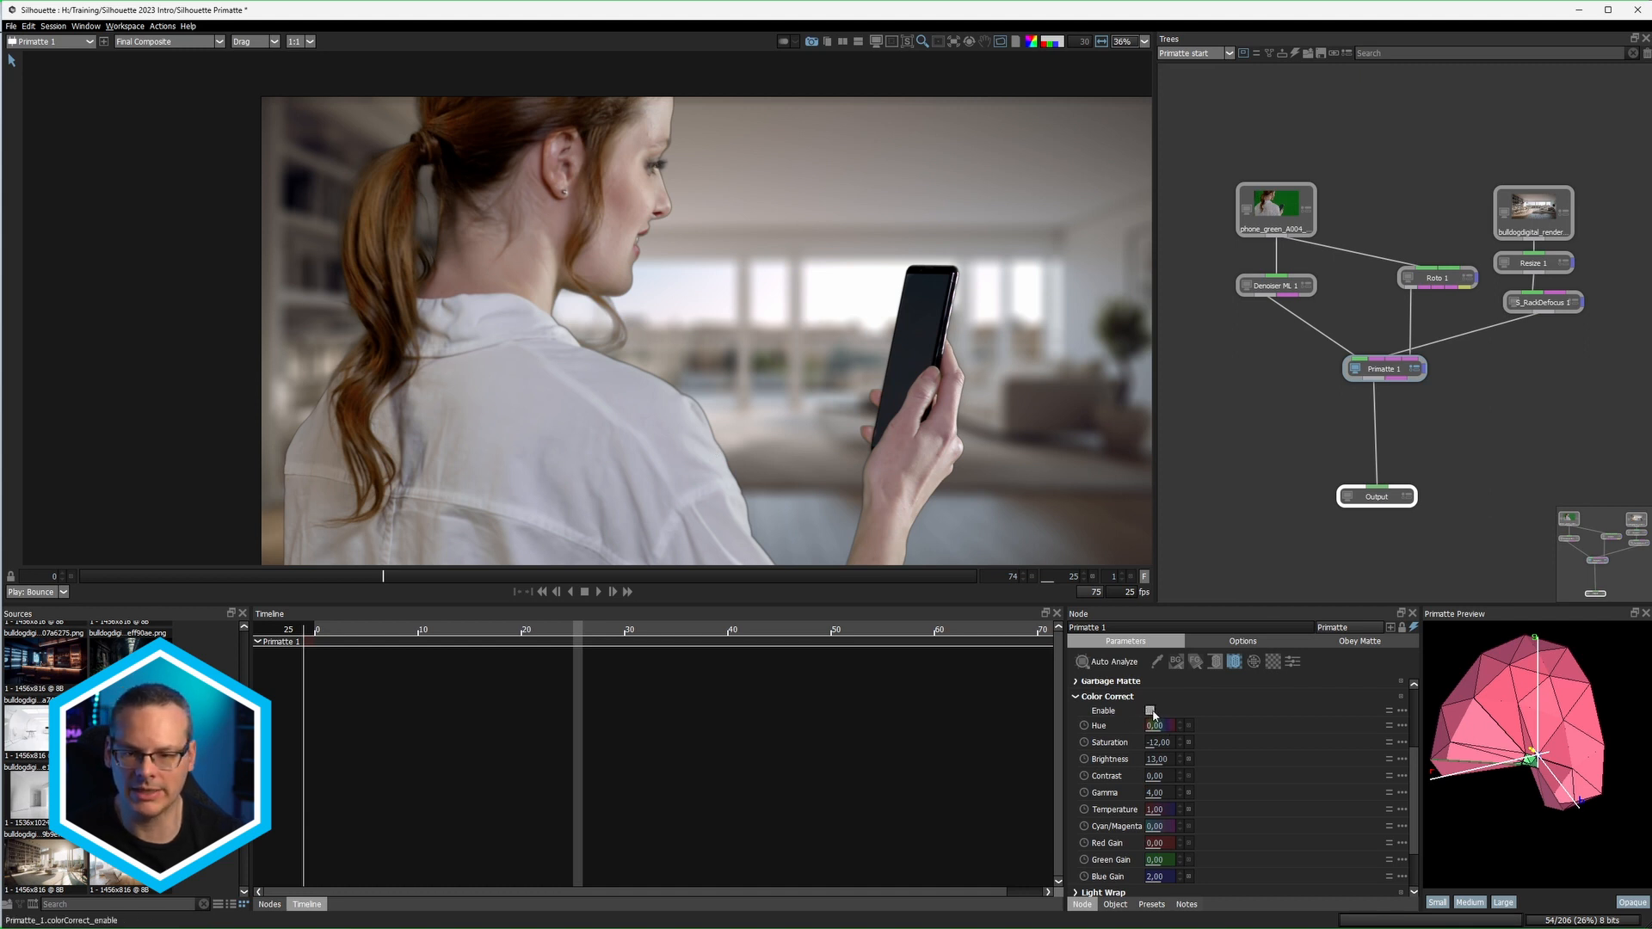
left_click(1150, 710)
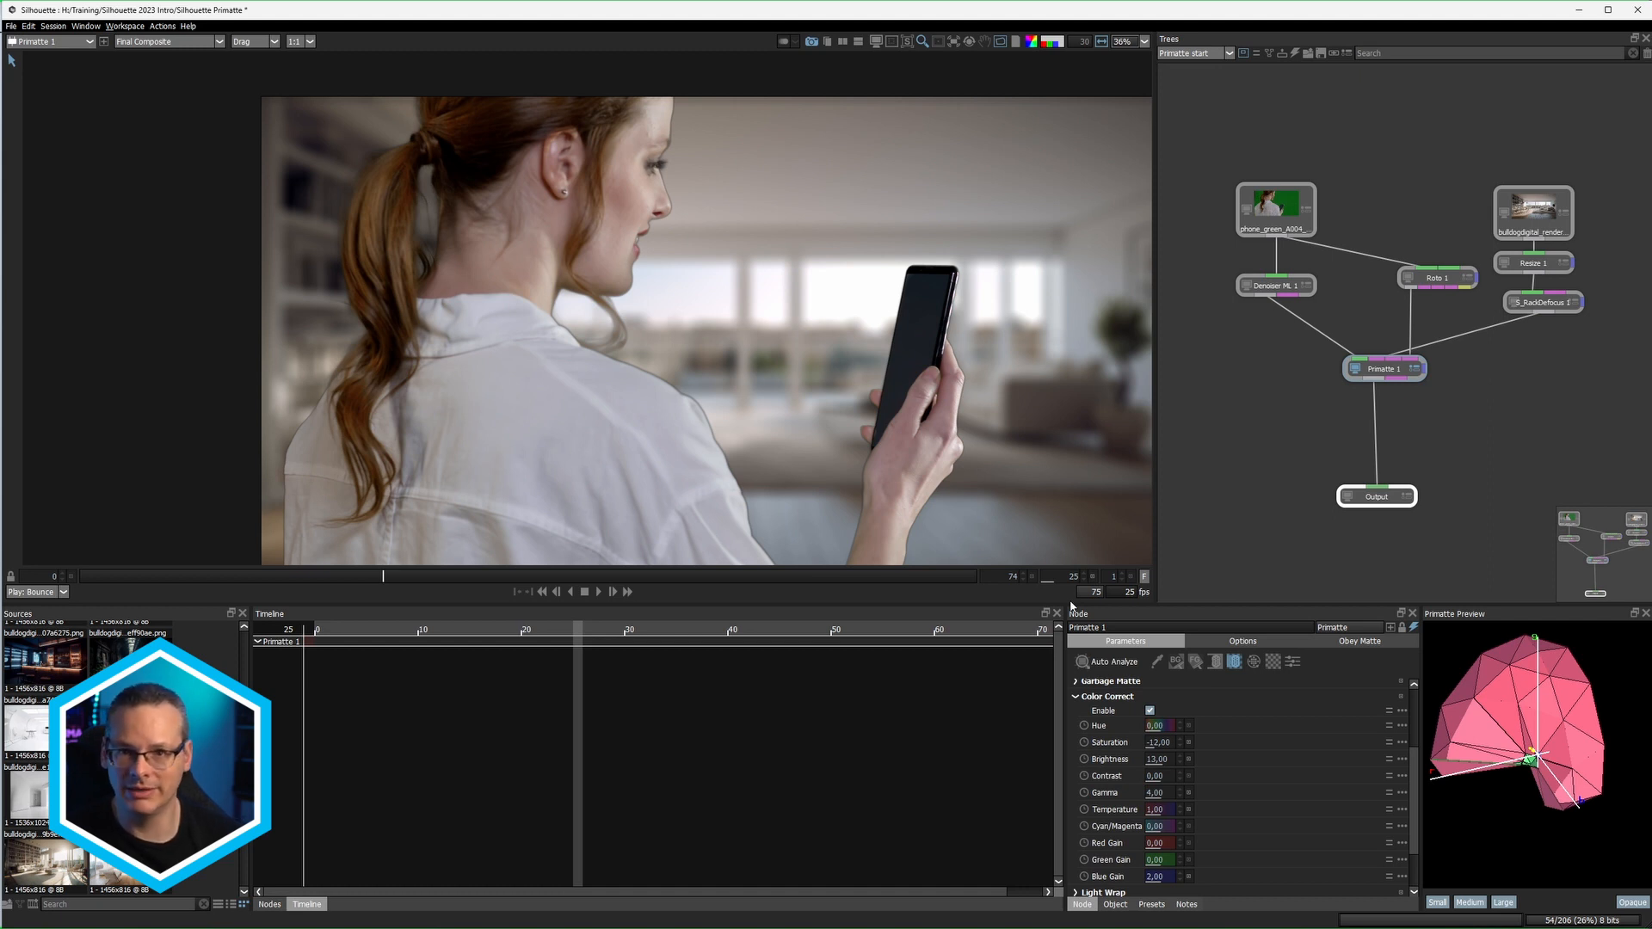
left_click(1076, 697)
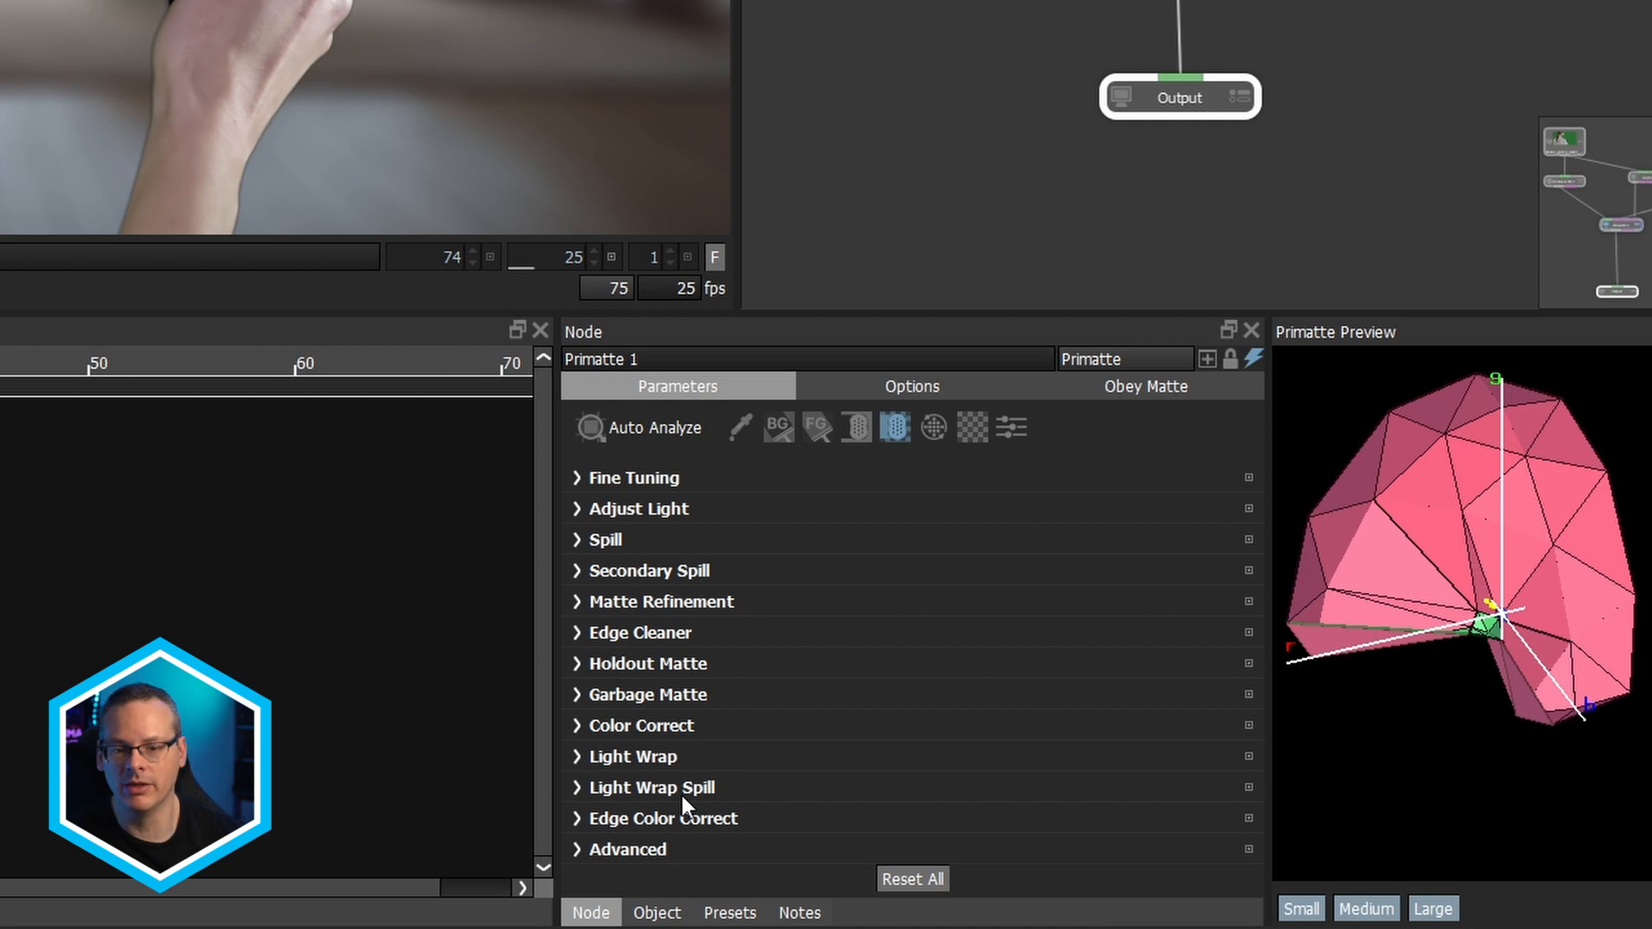
Step: Enable Primatte's Light Wrap Spill and keep Background Input as its source
left_click(577, 788)
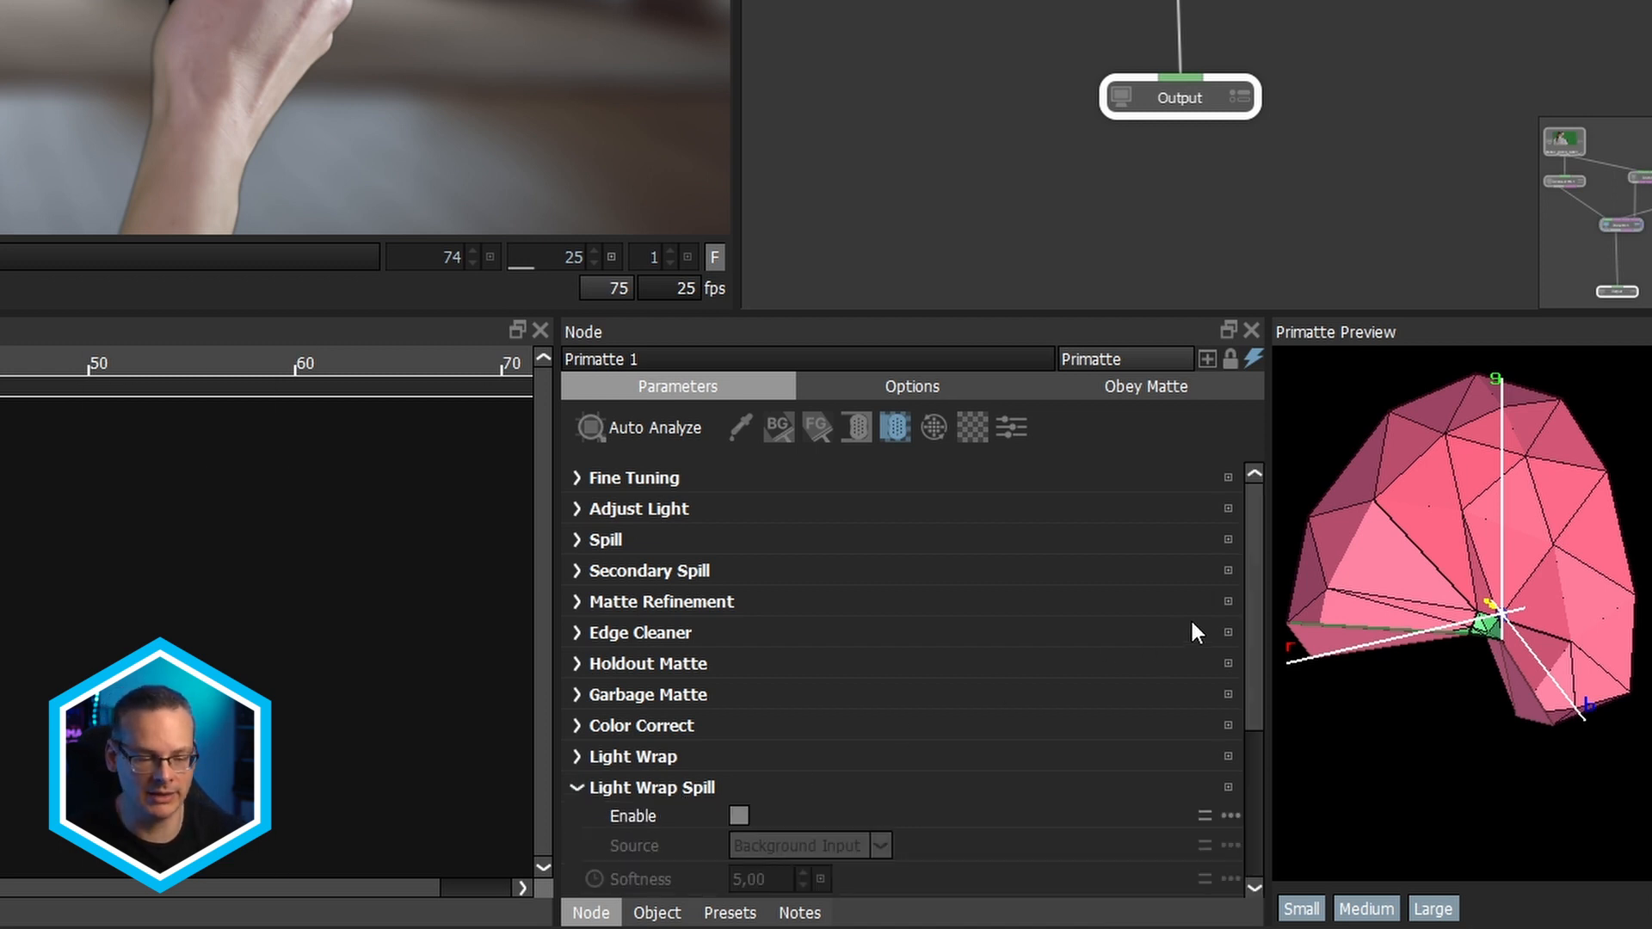
left_click_drag(1249, 621, 1242, 797)
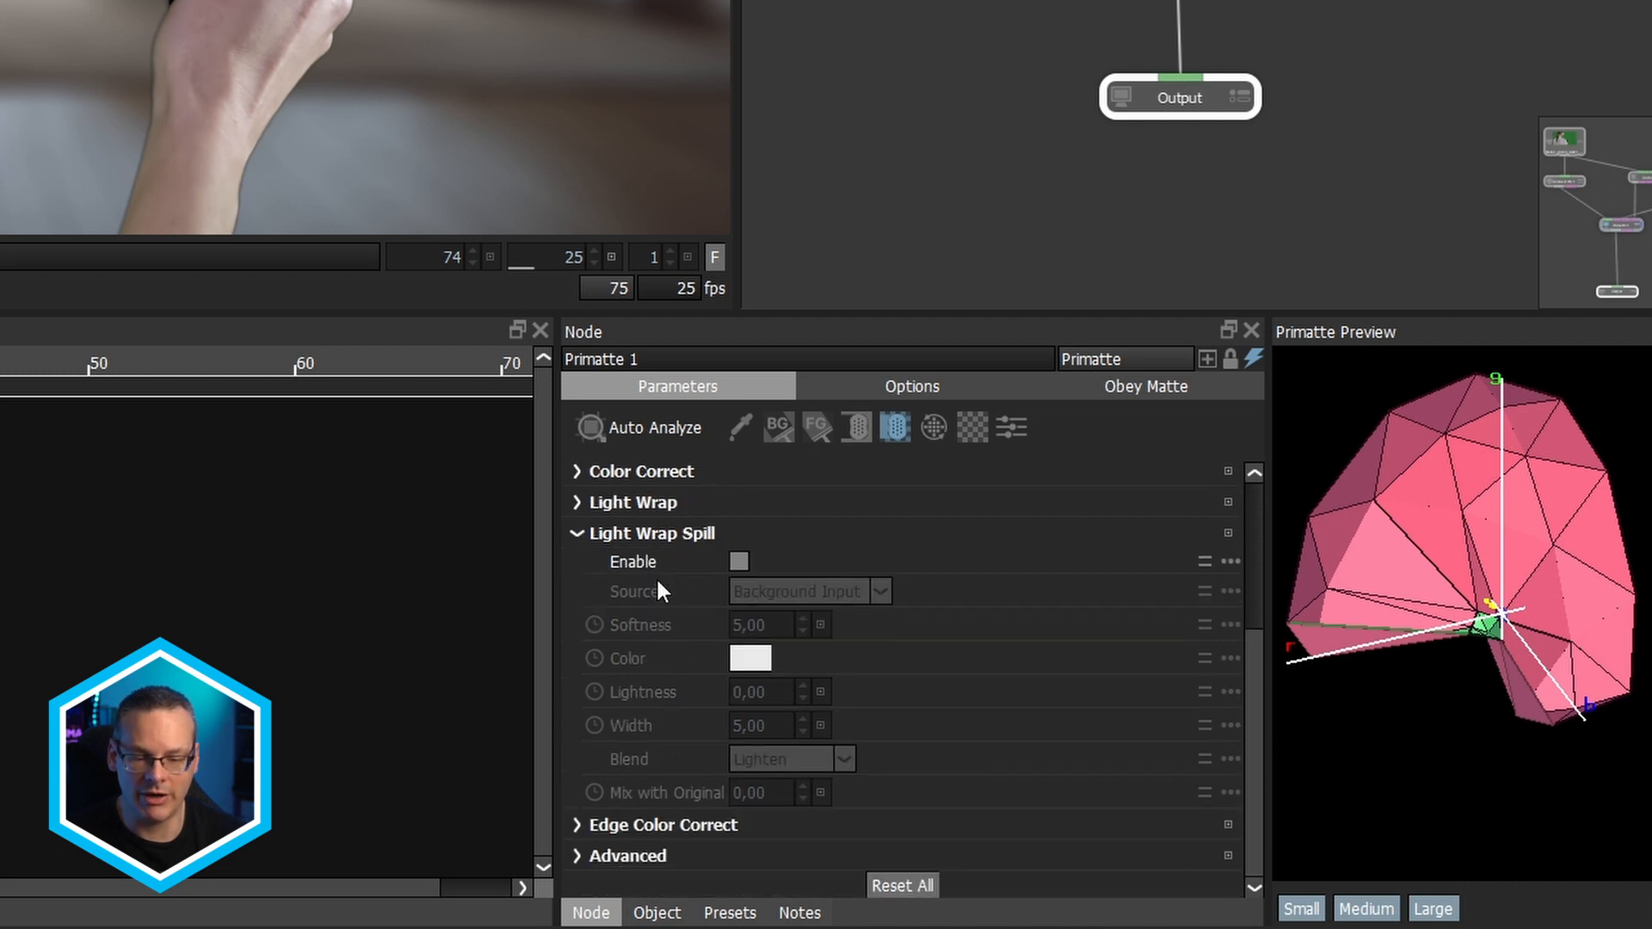
left_click(740, 562)
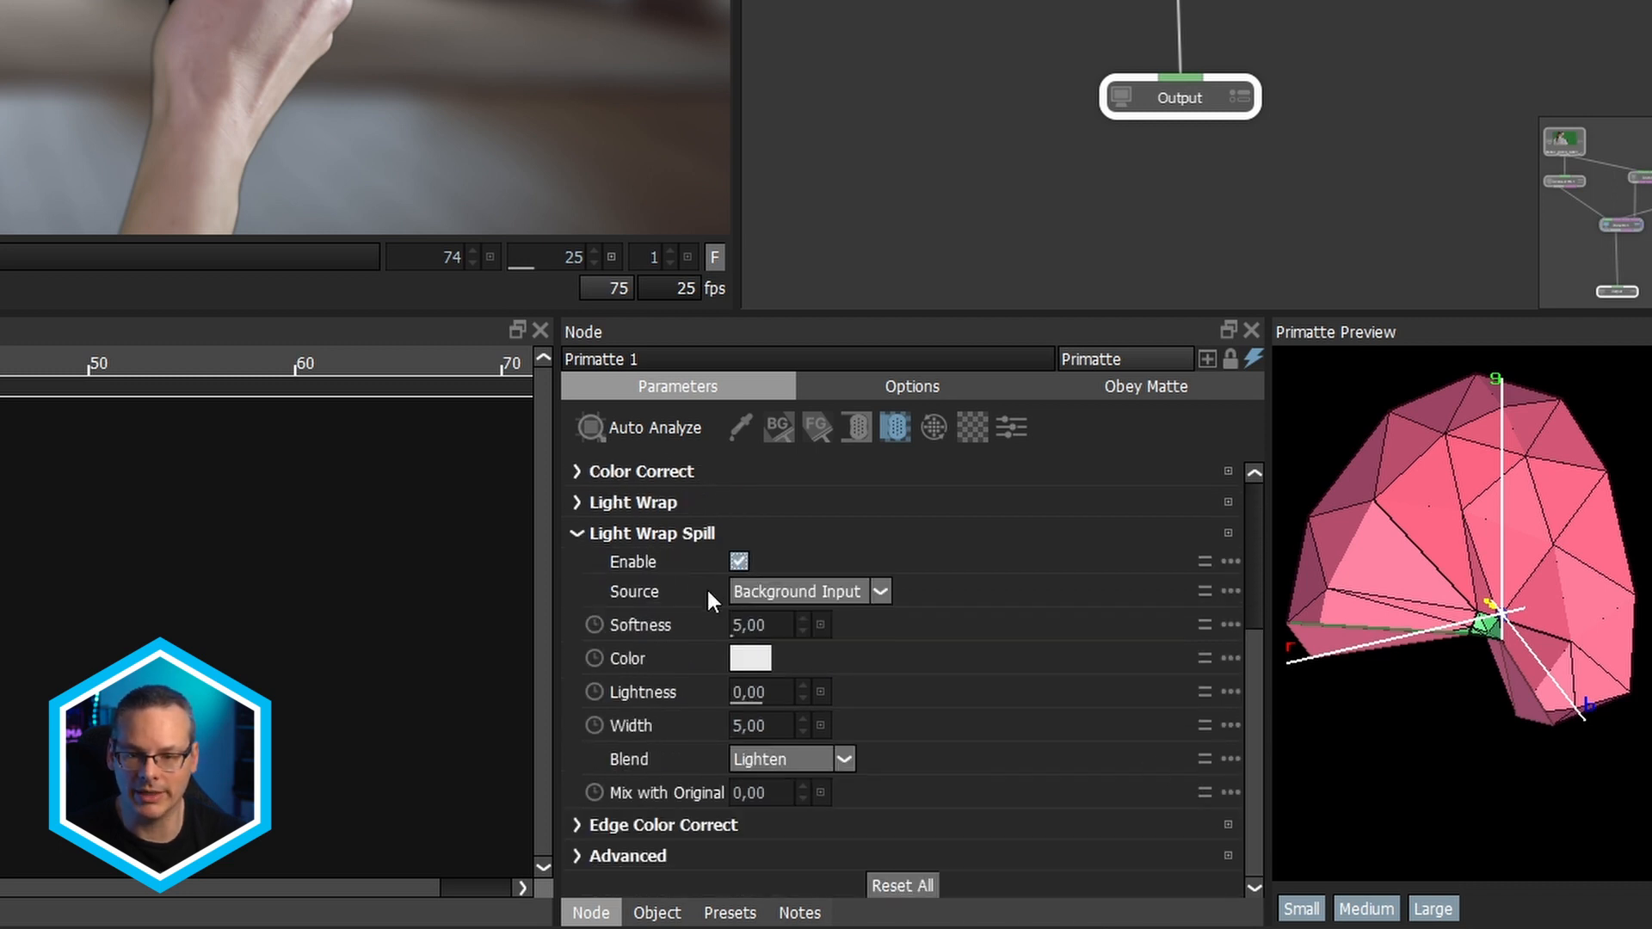
left_click(801, 590)
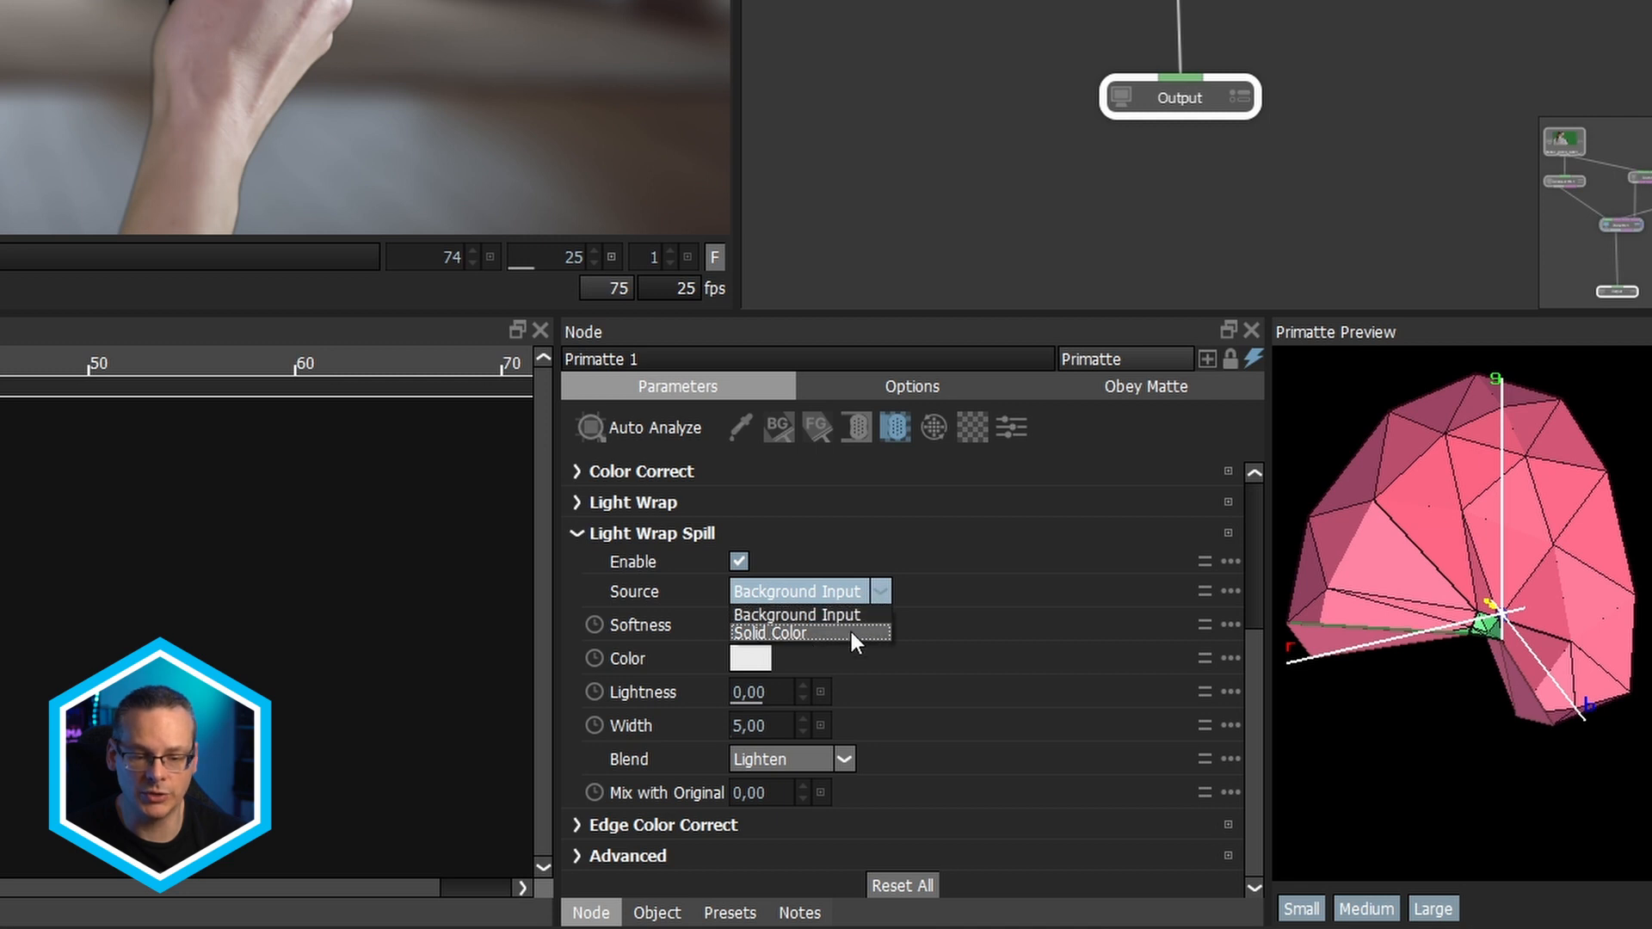
left_click(920, 612)
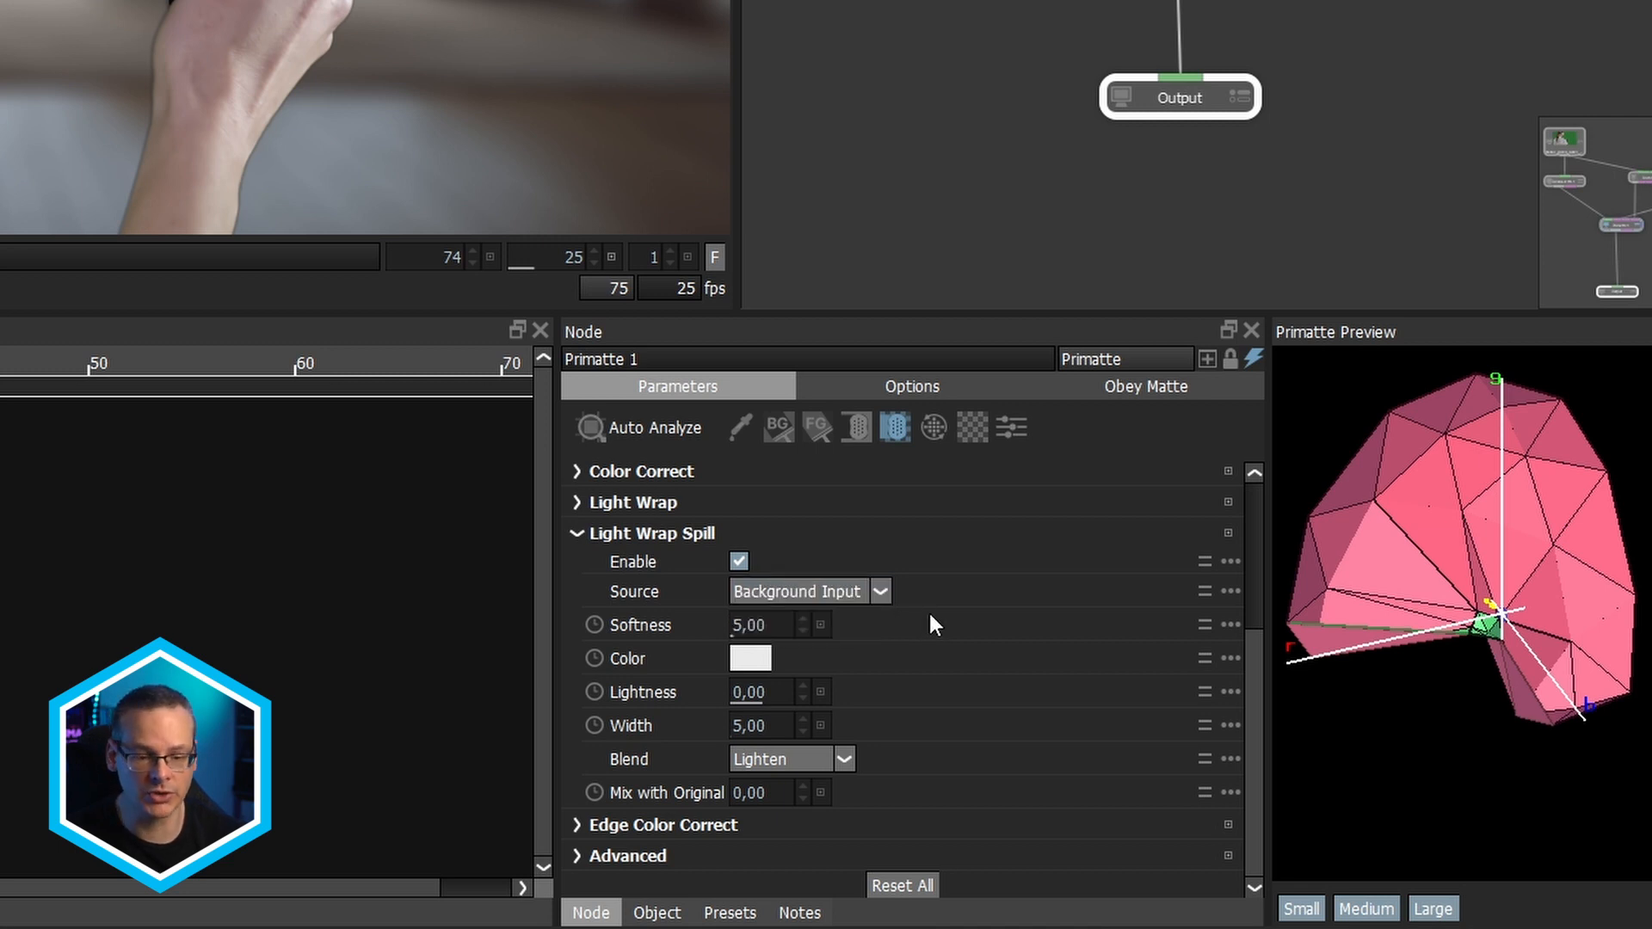
left_click(871, 591)
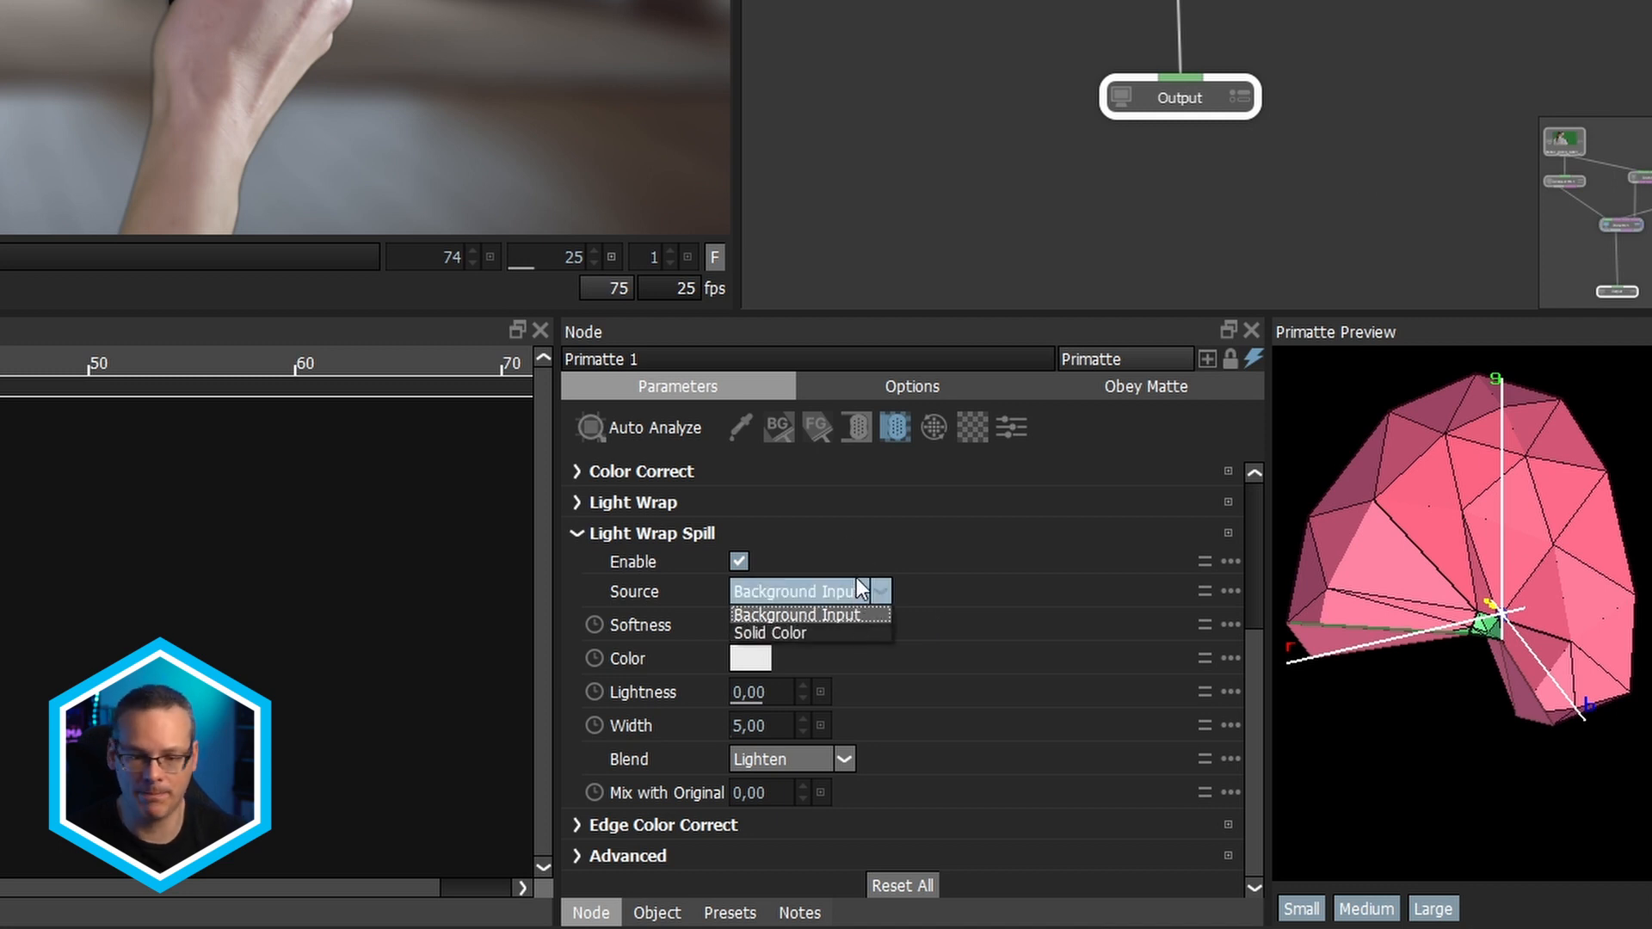
left_click(892, 588)
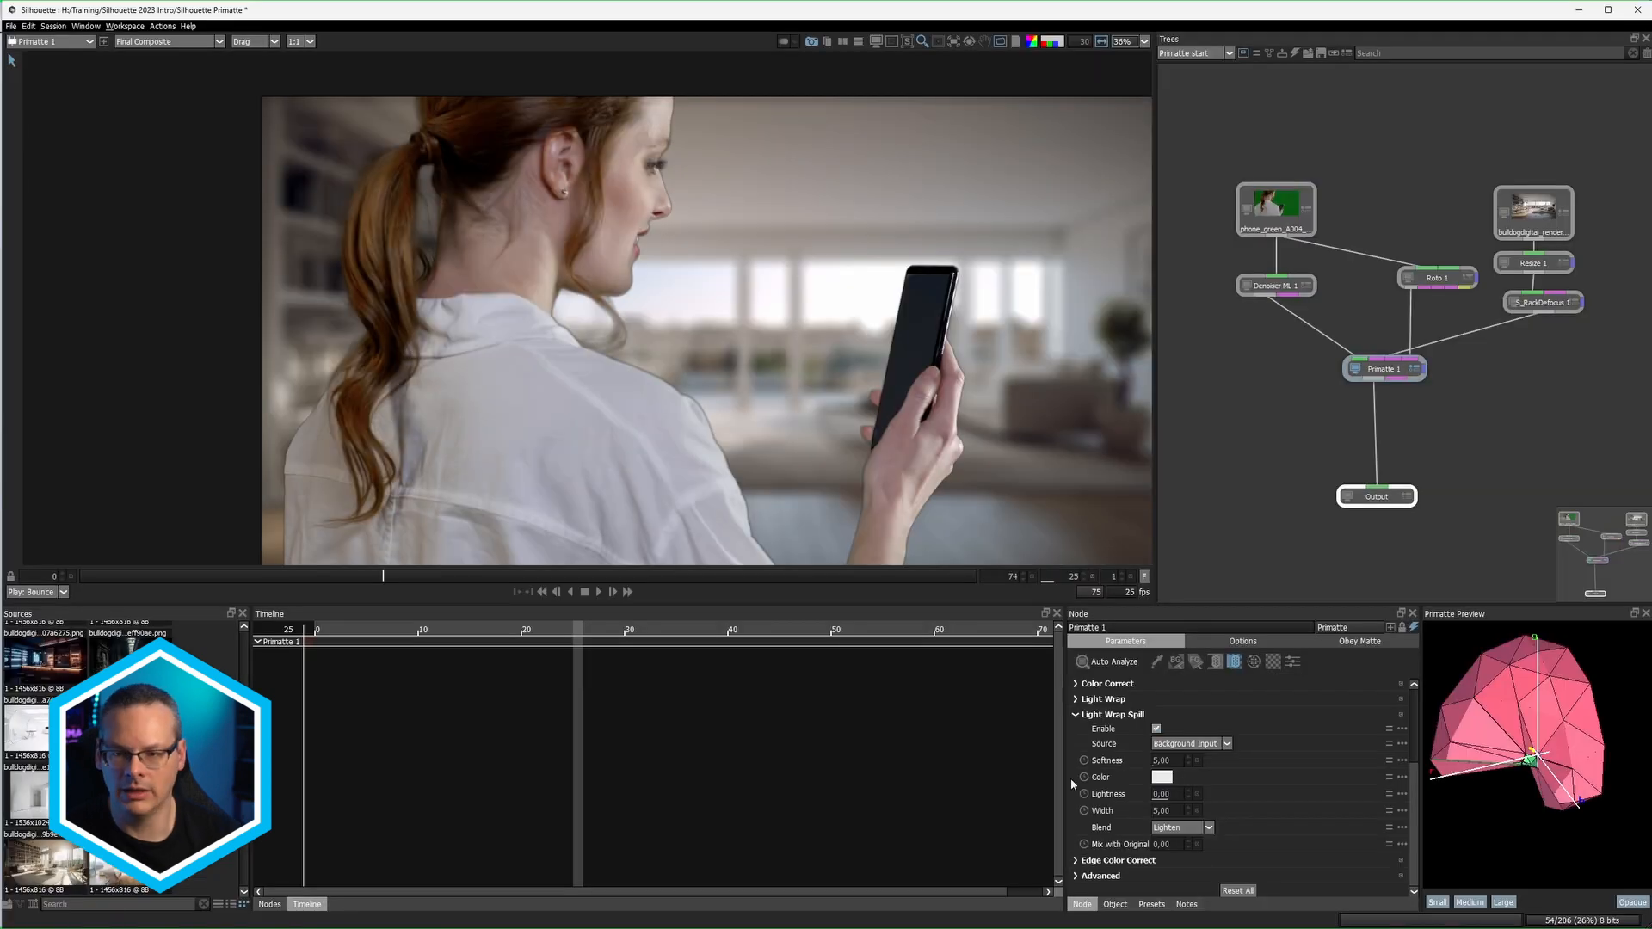
Step: Compare the collar and shoulder edges up close with and without Light Wrap Spill, leaving it enabled
scroll(522, 354, "up", 5)
scroll(537, 280, "up", 2)
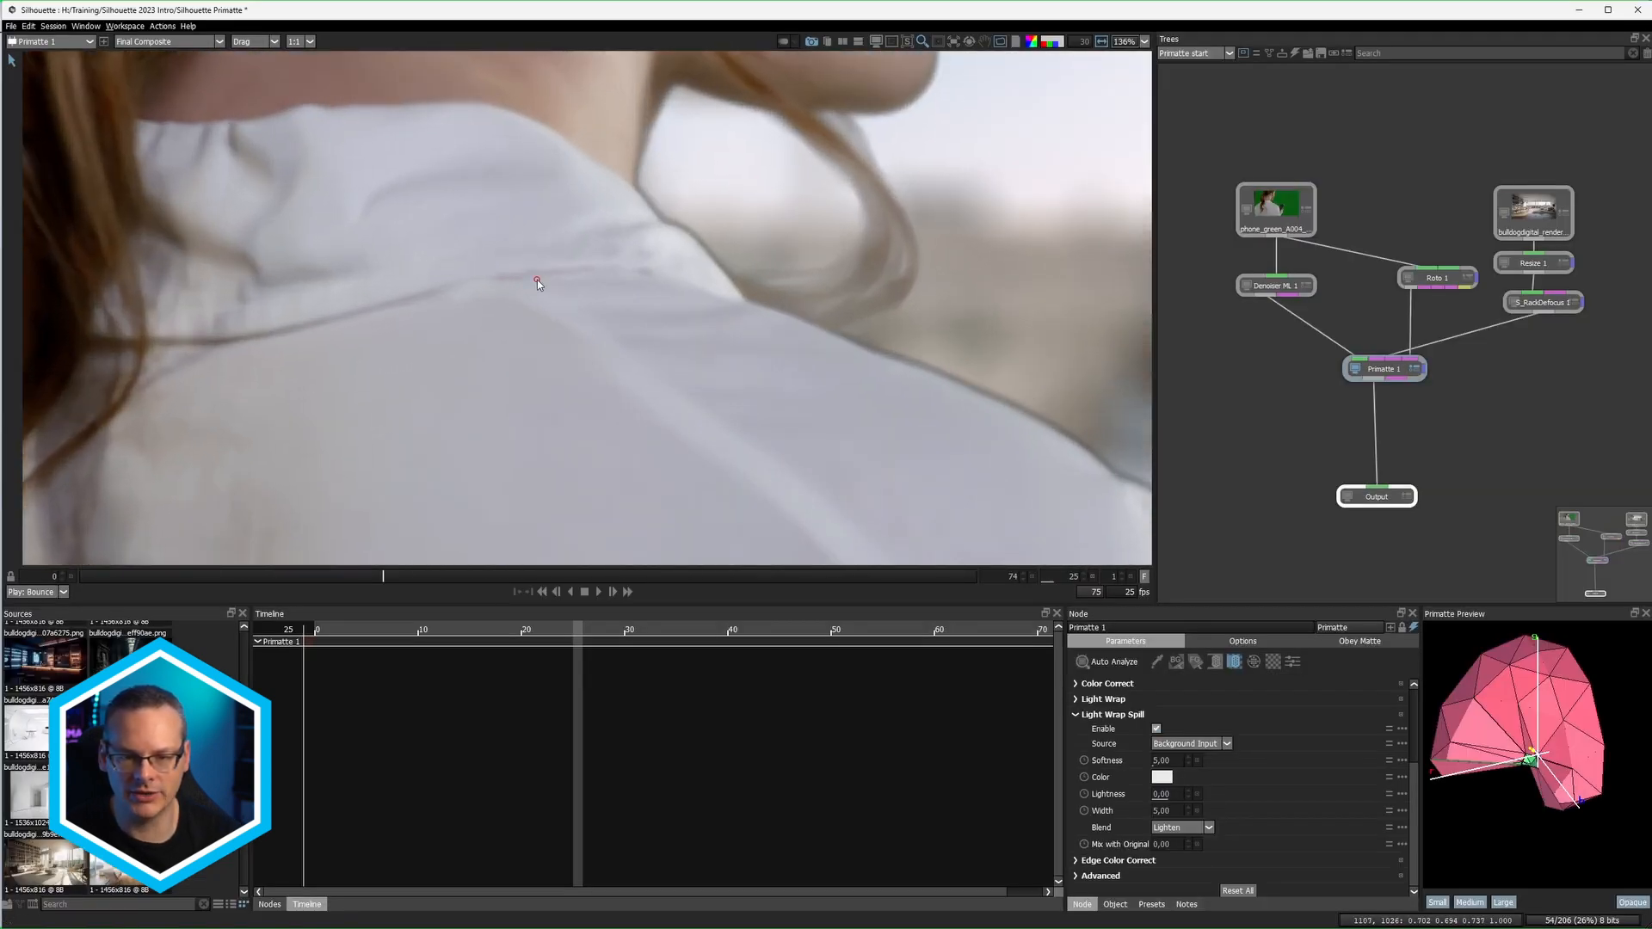
left_click_drag(794, 243, 676, 351)
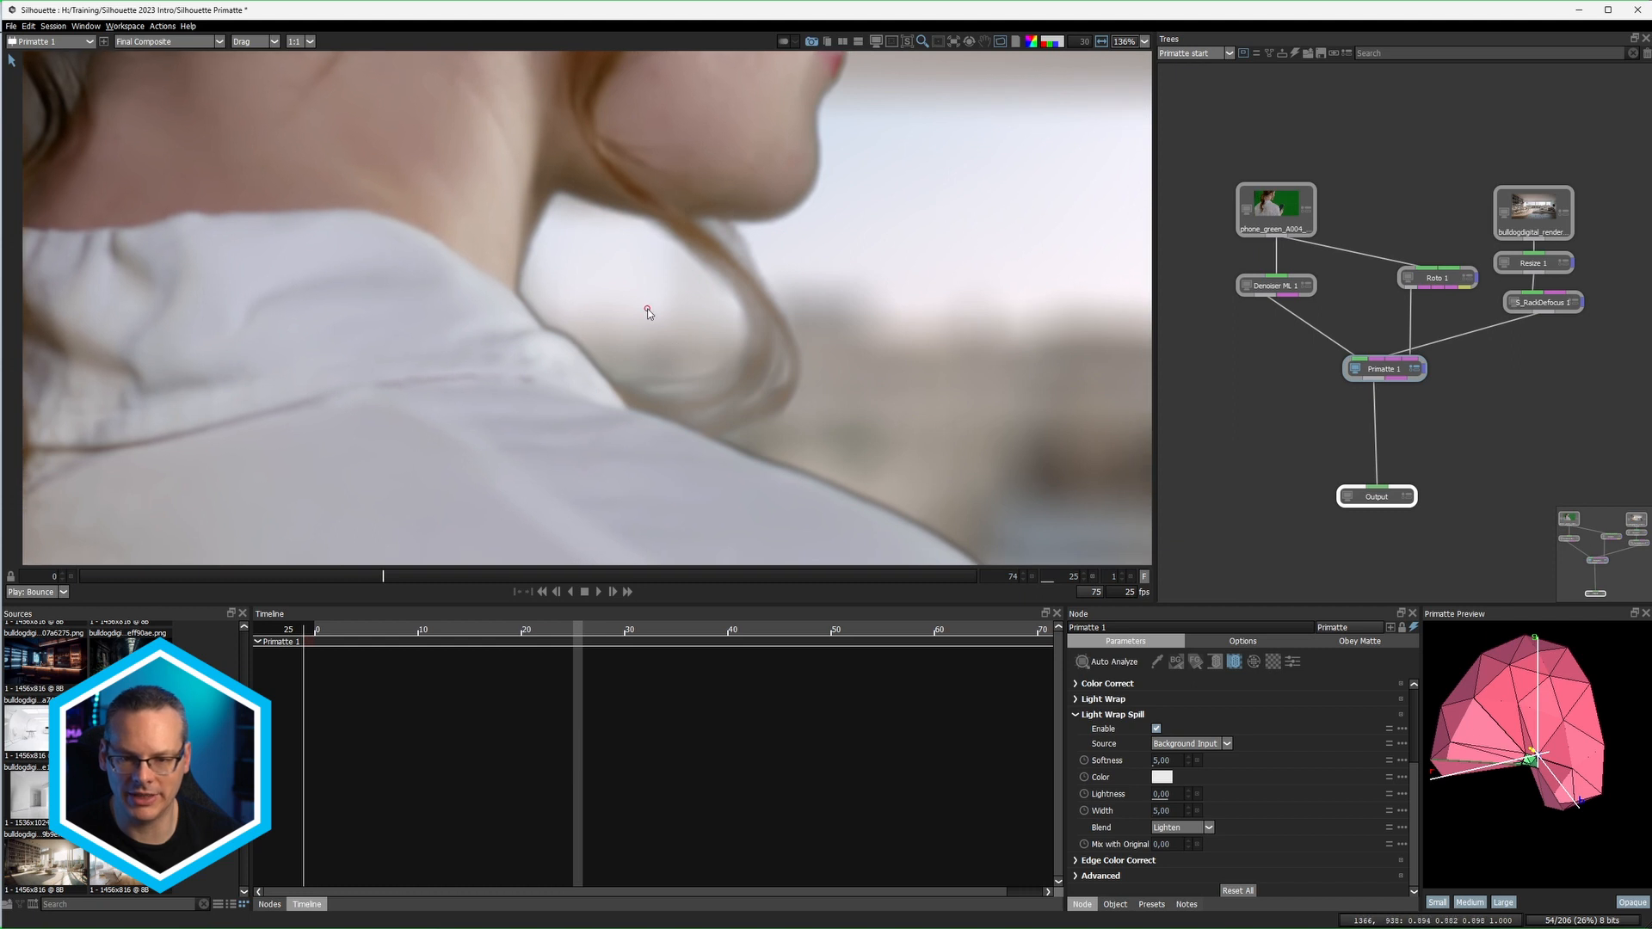
mouse_move(571, 271)
left_mouse_down()
mouse_move(679, 293)
mouse_move(633, 285)
left_mouse_up()
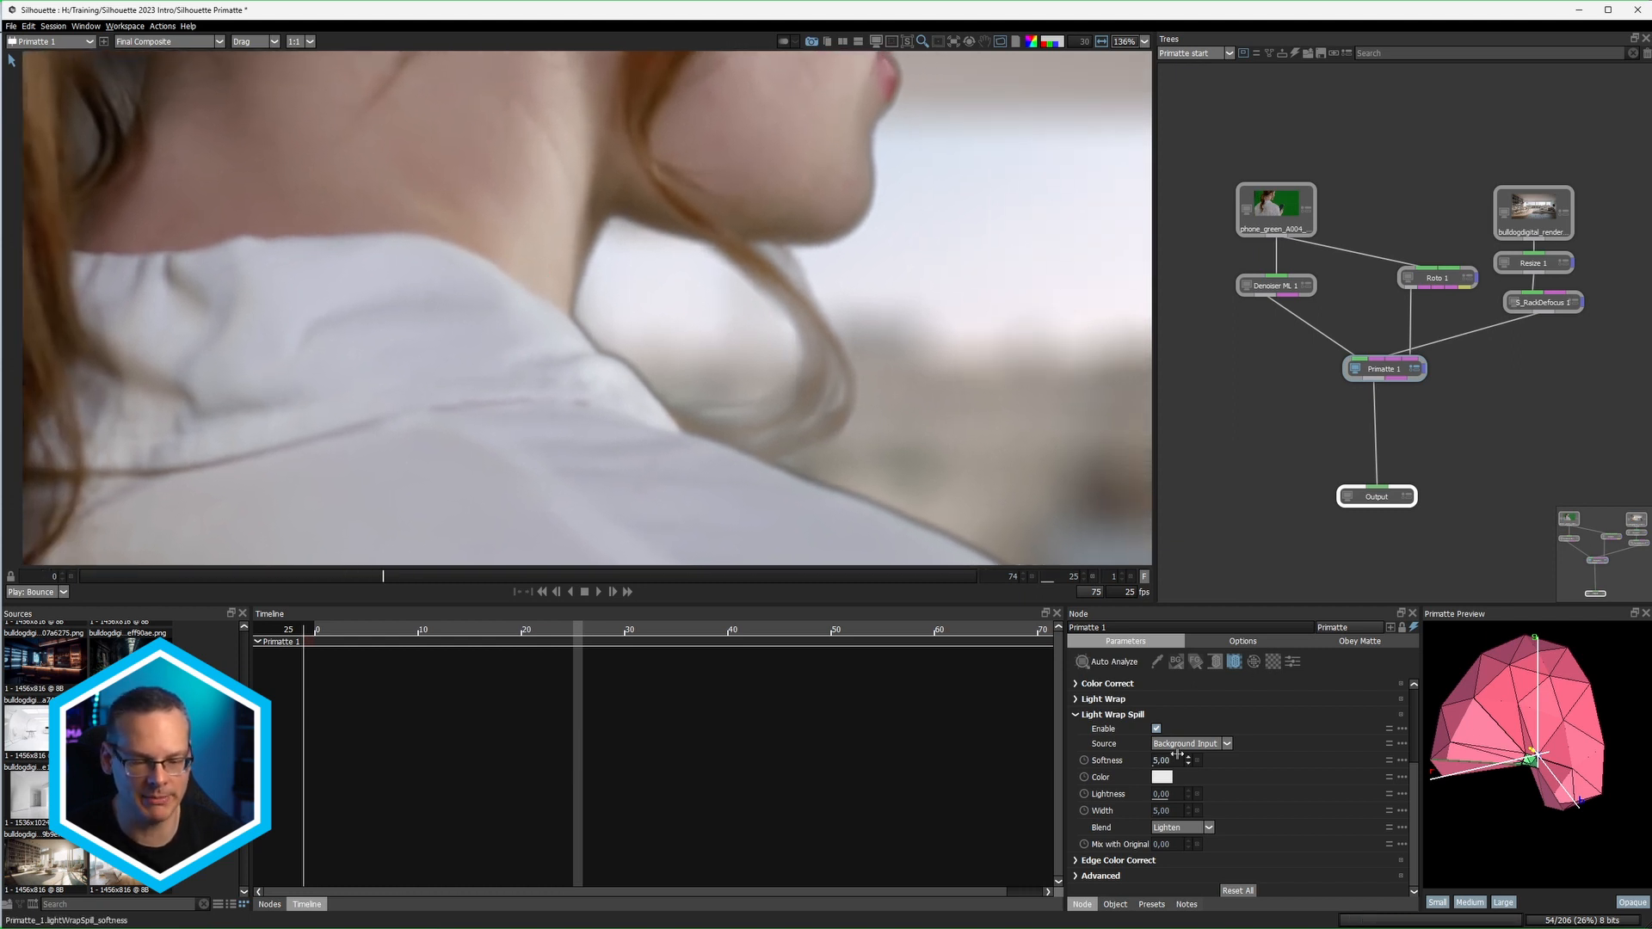
left_click(1156, 730)
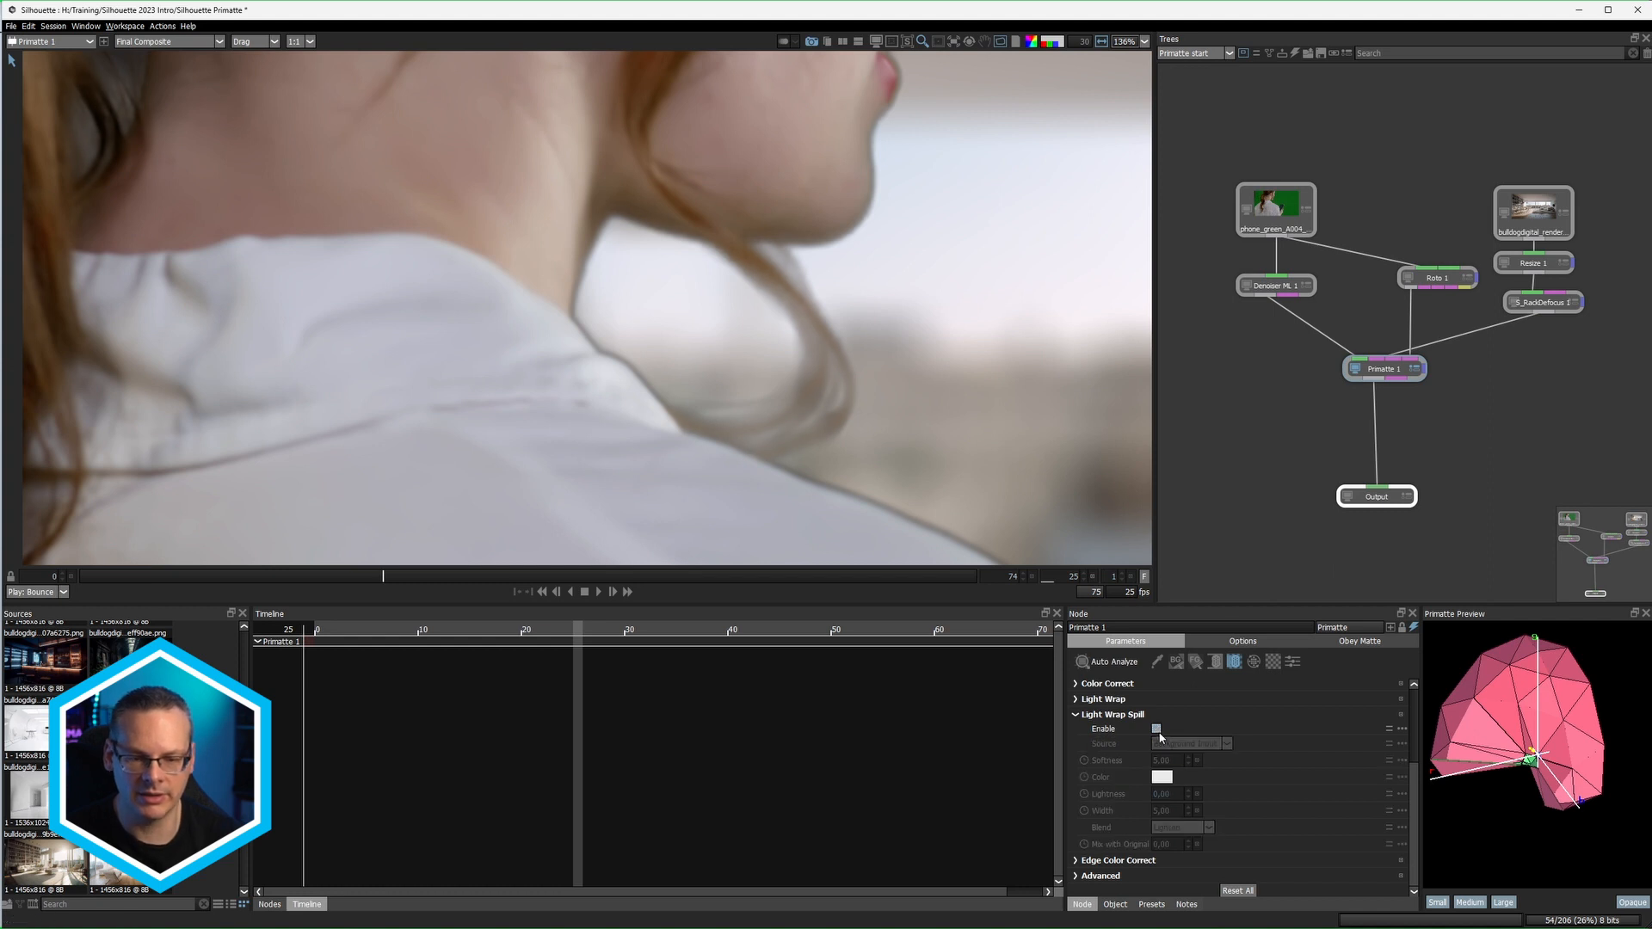
left_click(1156, 730)
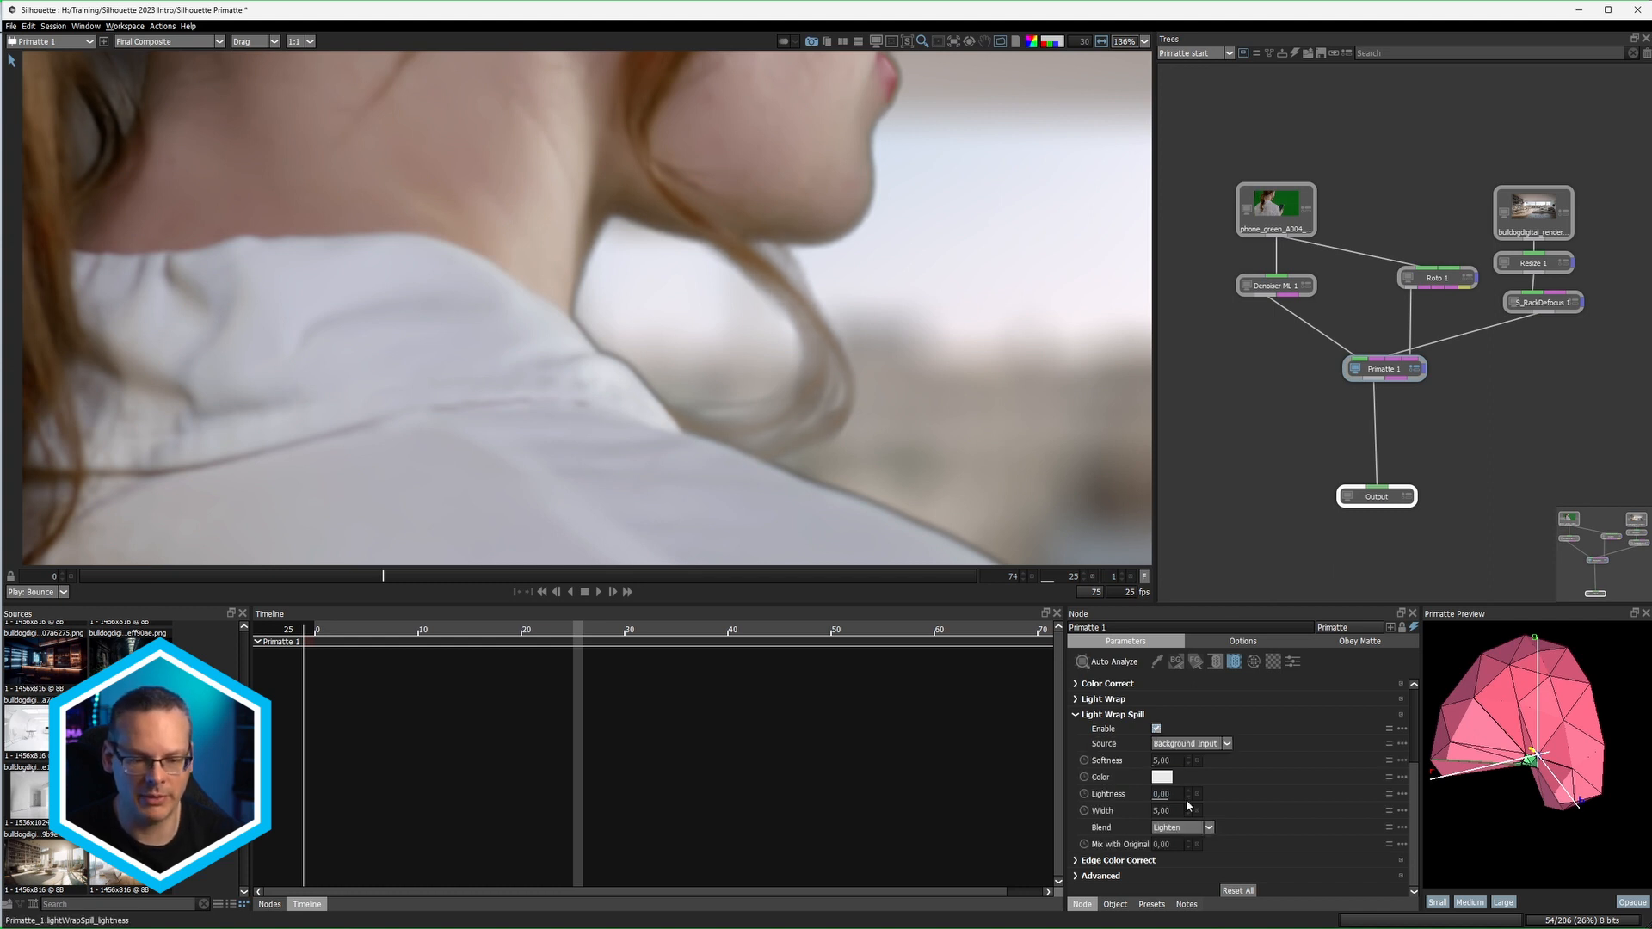
Step: Set Light Wrap Spill's Softness to 9 and Blend to Screen, and raise its Lightness
left_click_drag(1163, 761, 1175, 772)
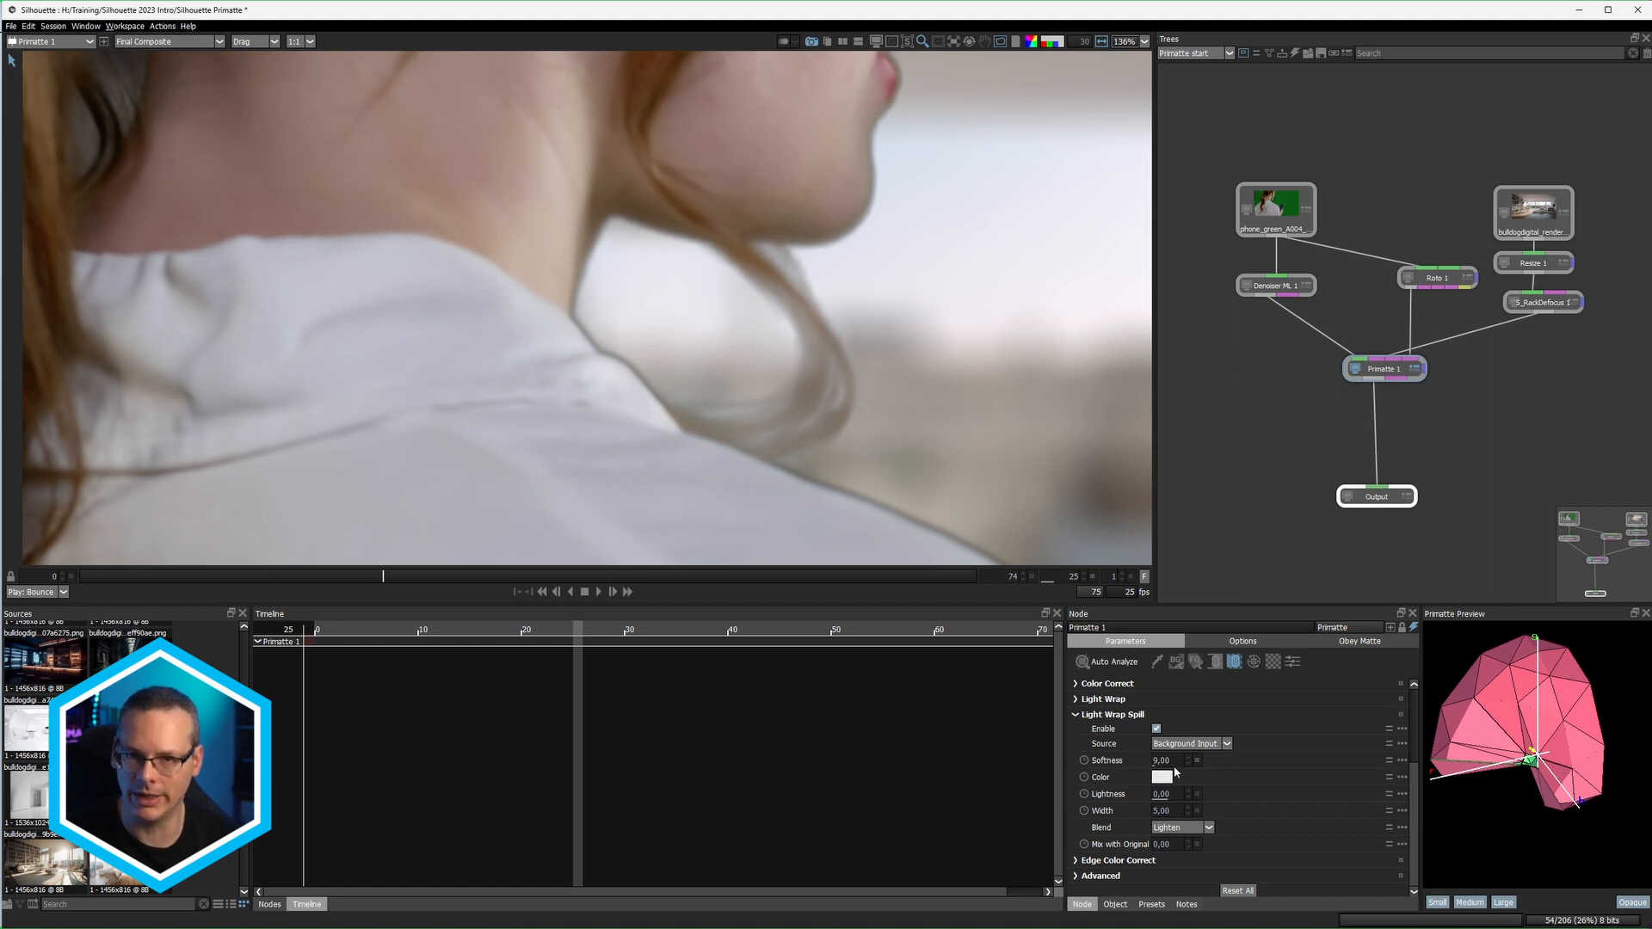
left_click_drag(1302, 792, 1202, 815)
left_click(1197, 811)
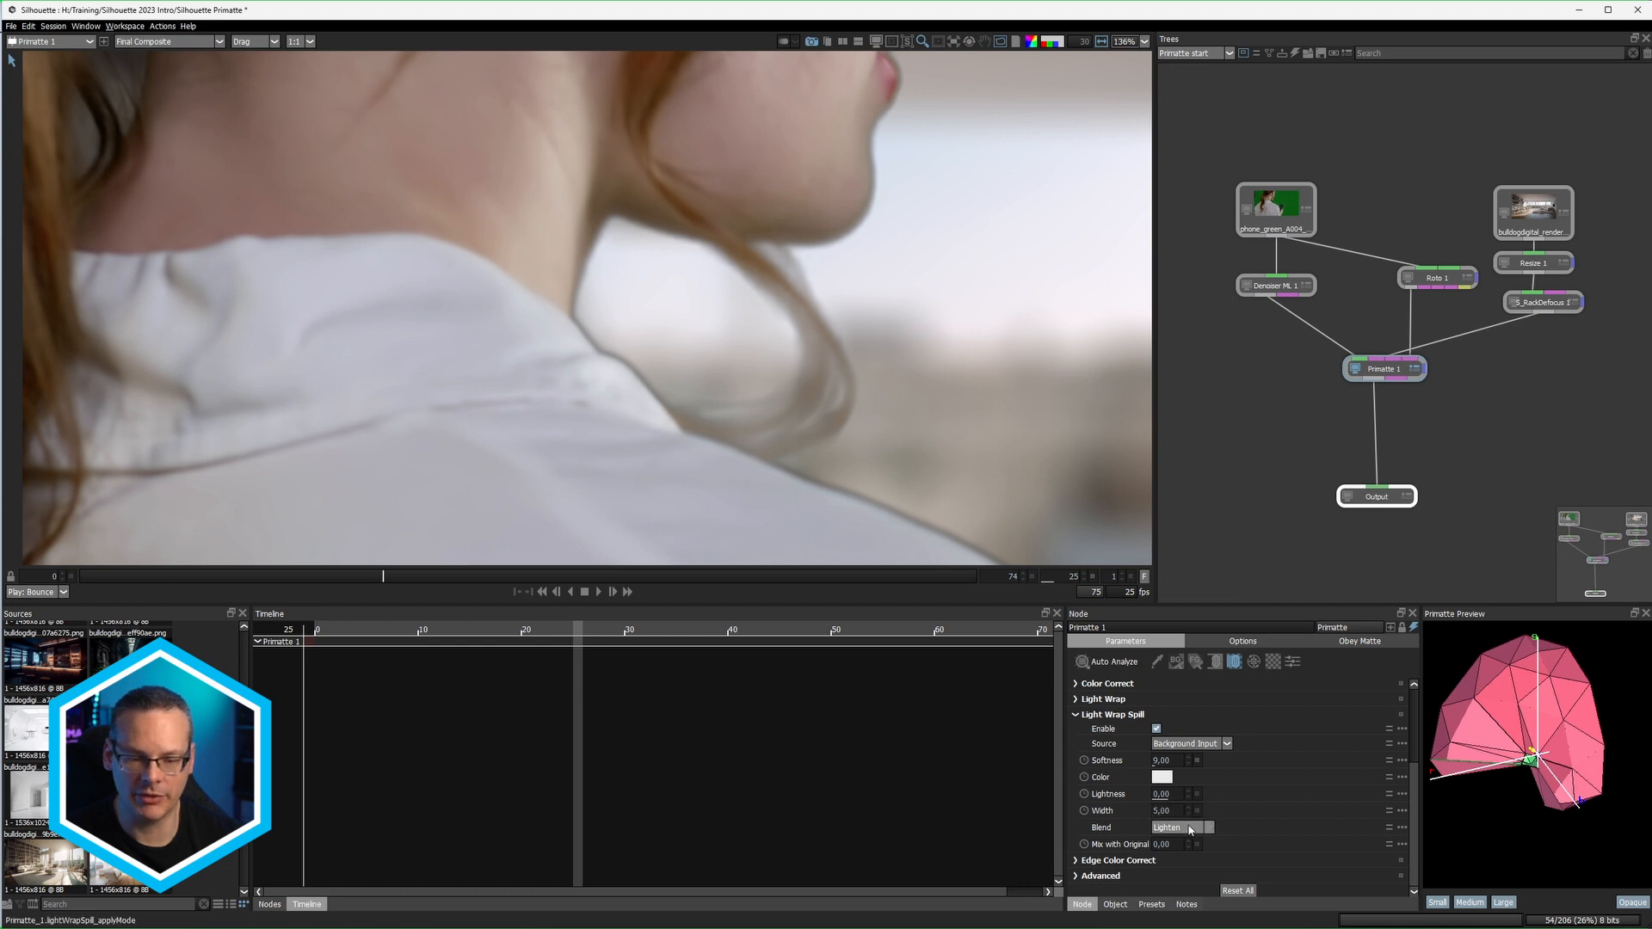
left_click(1190, 828)
left_click(1189, 884)
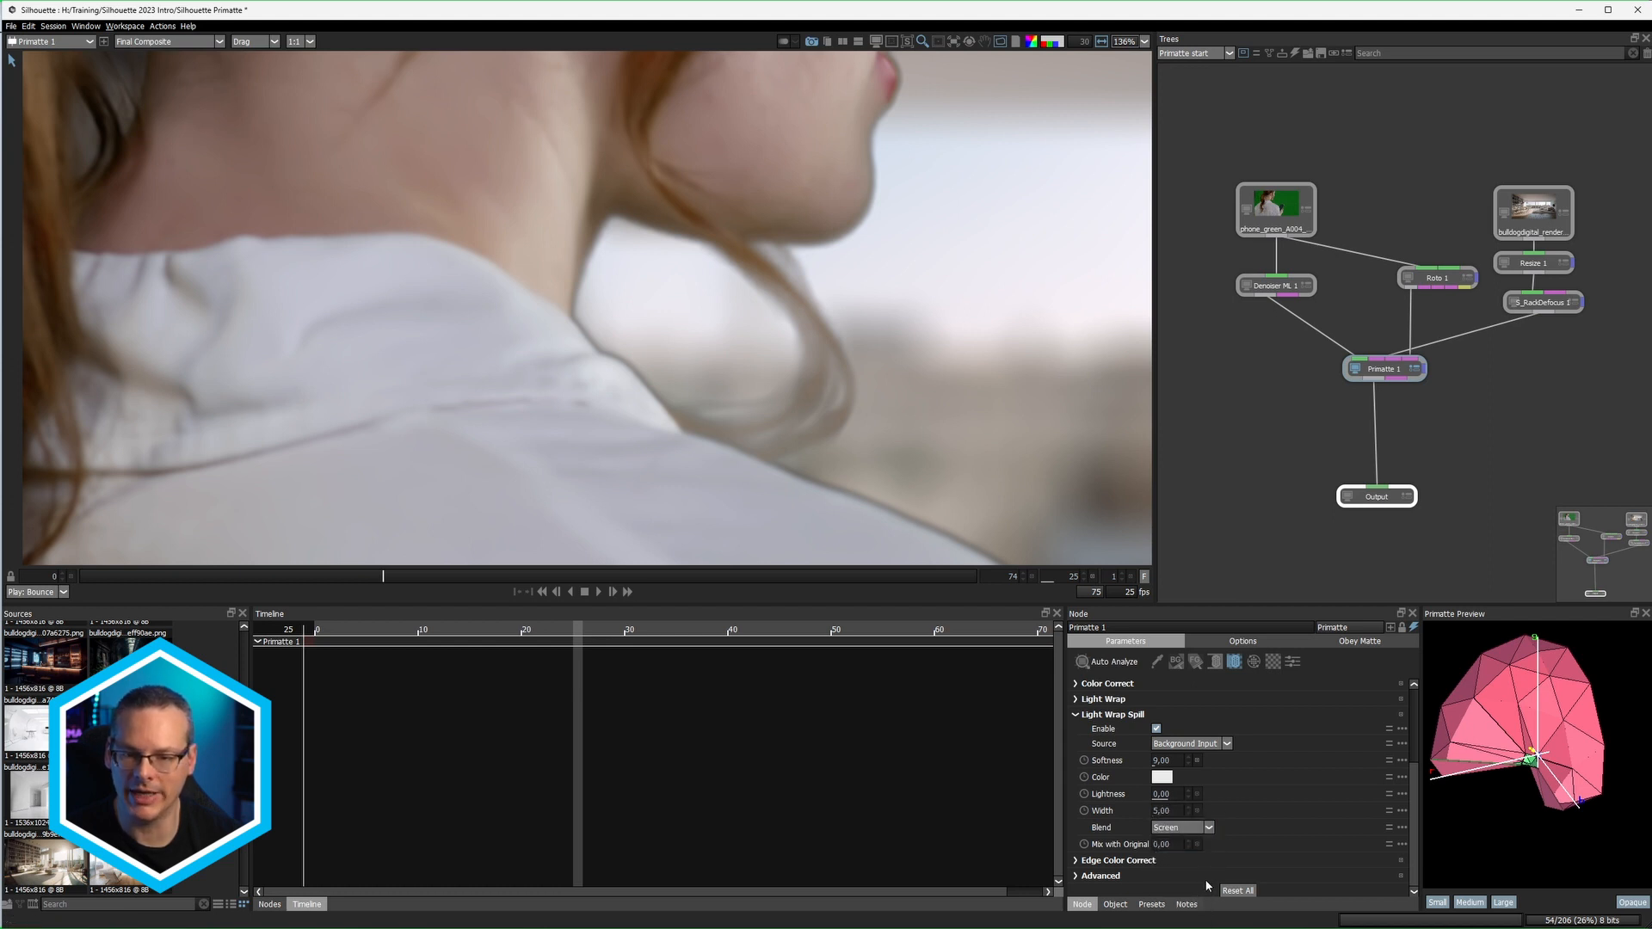
mouse_move(1163, 795)
left_mouse_down()
mouse_move(1292, 796)
mouse_move(1153, 797)
mouse_move(1171, 793)
left_mouse_up()
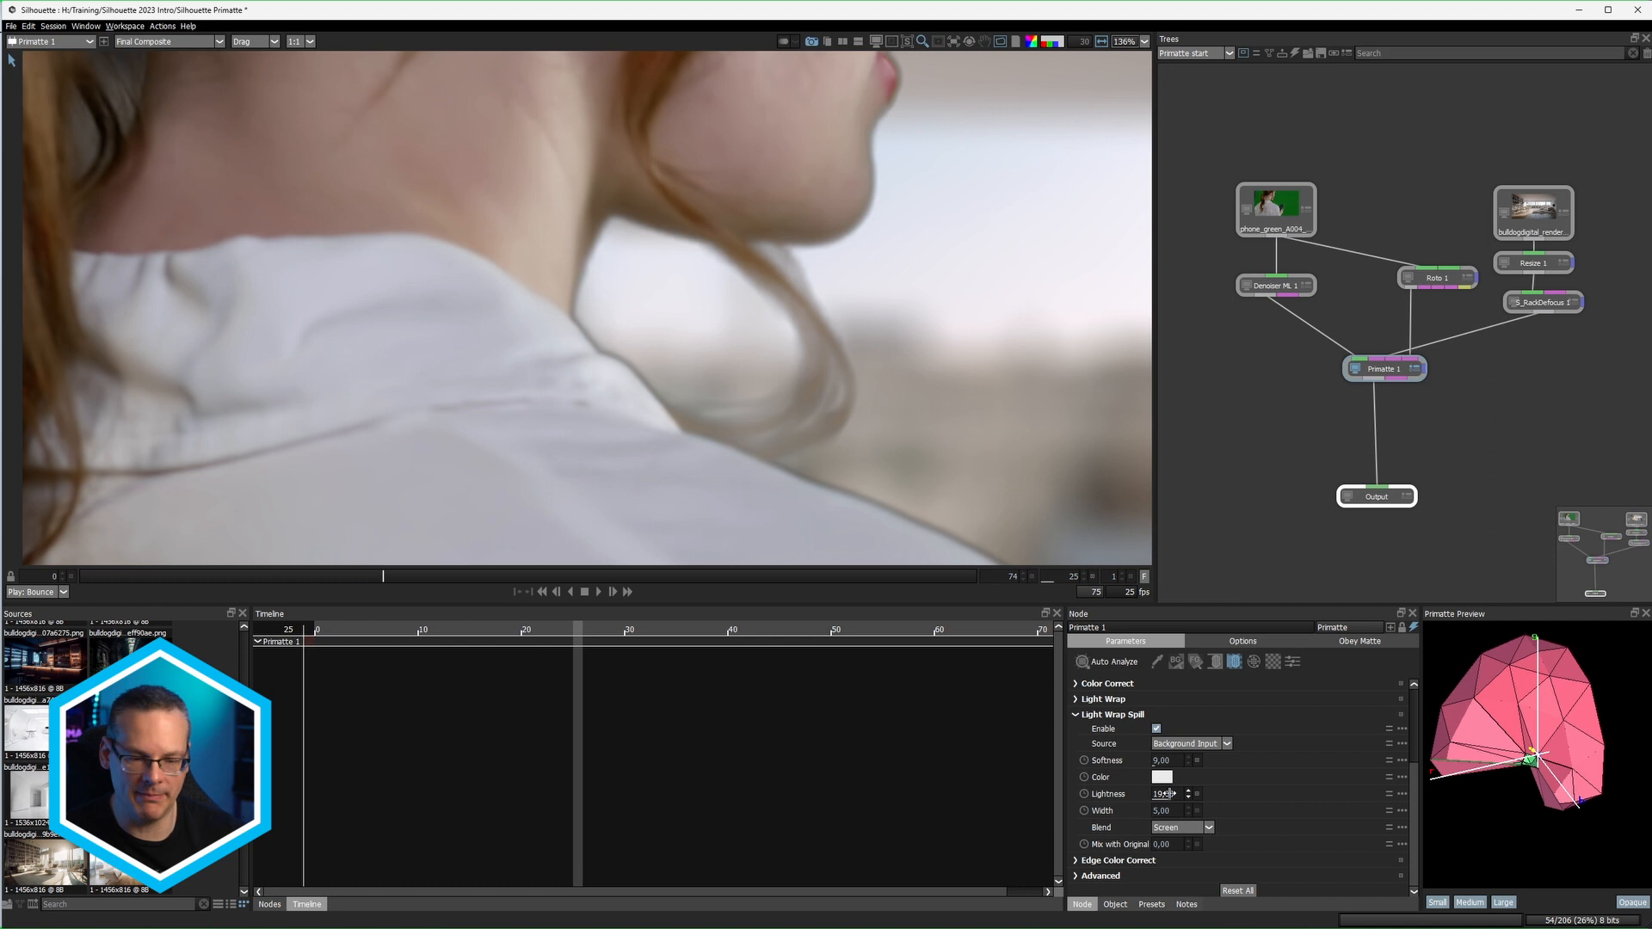
Step: Collapse Light Wrap Spill and enable Light Wrap, comparing the collar and hair edges with and without it
left_click(1111, 714)
left_click(1092, 826)
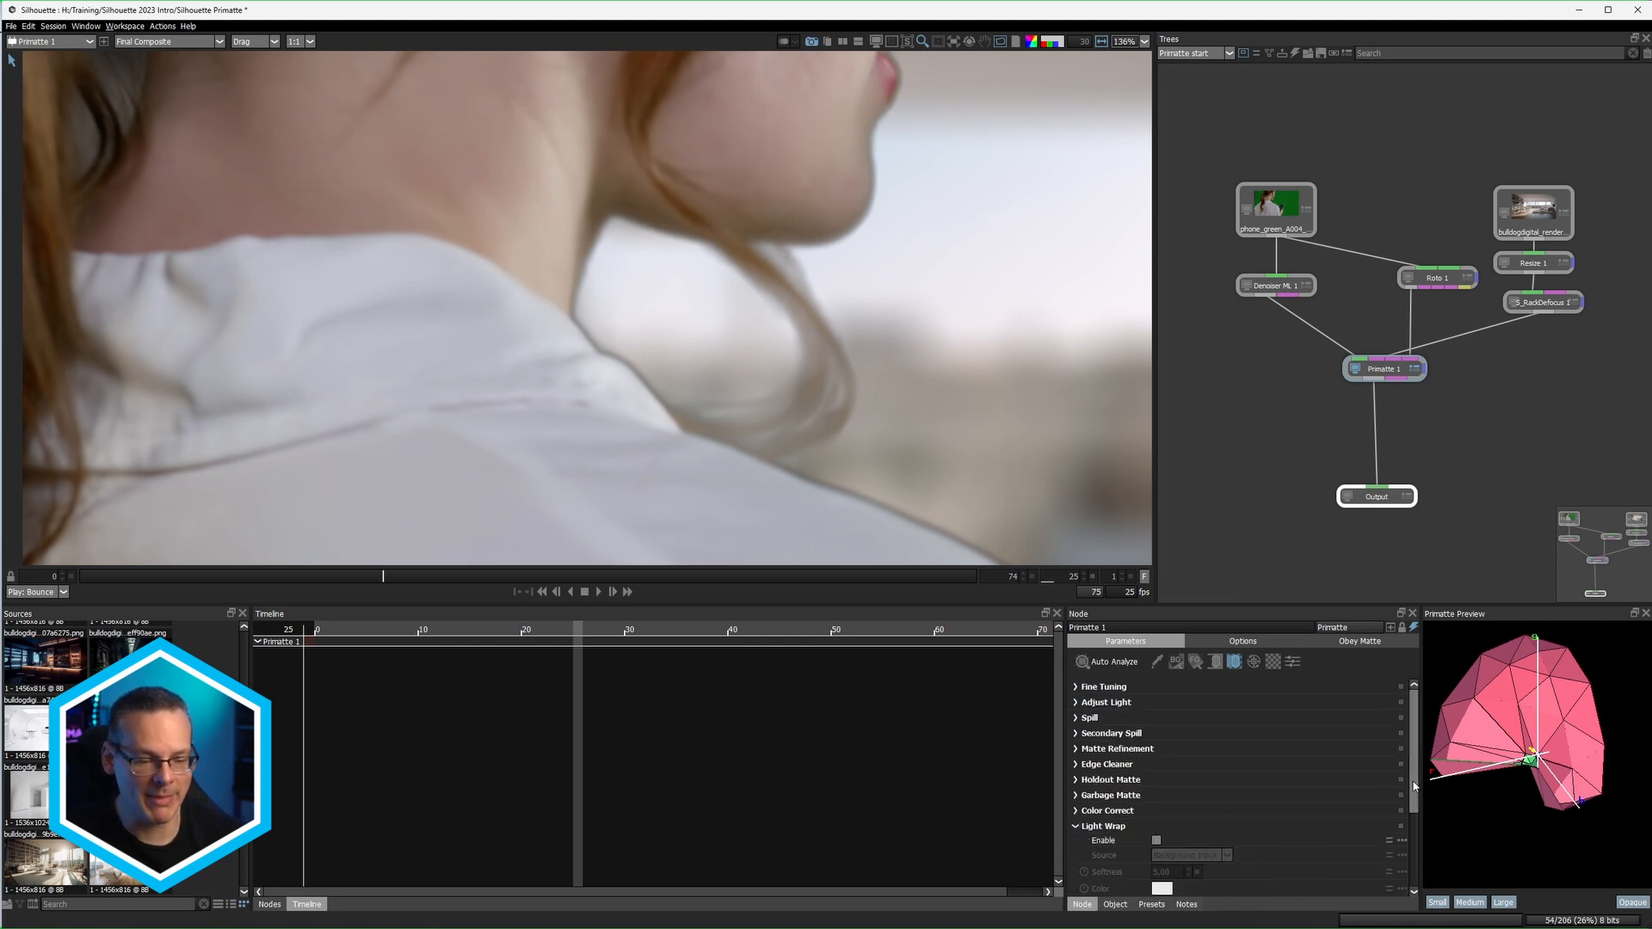
scroll(1413, 786, "down", 3)
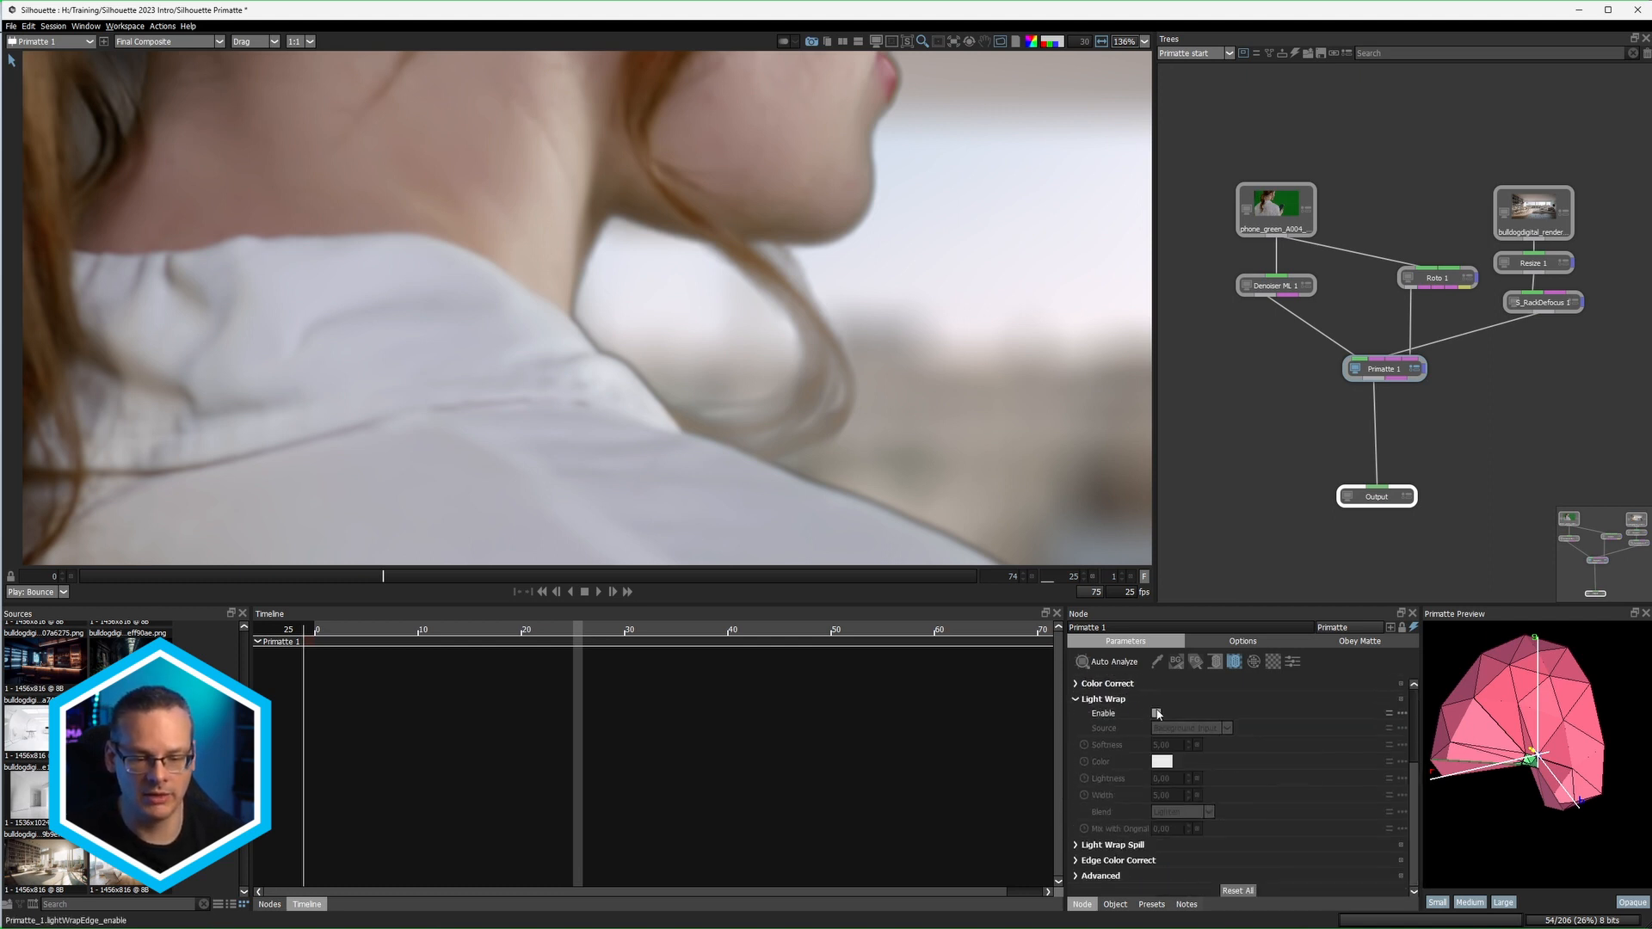
left_click(1156, 713)
left_click(1156, 713)
left_click(1156, 713)
left_click(1157, 713)
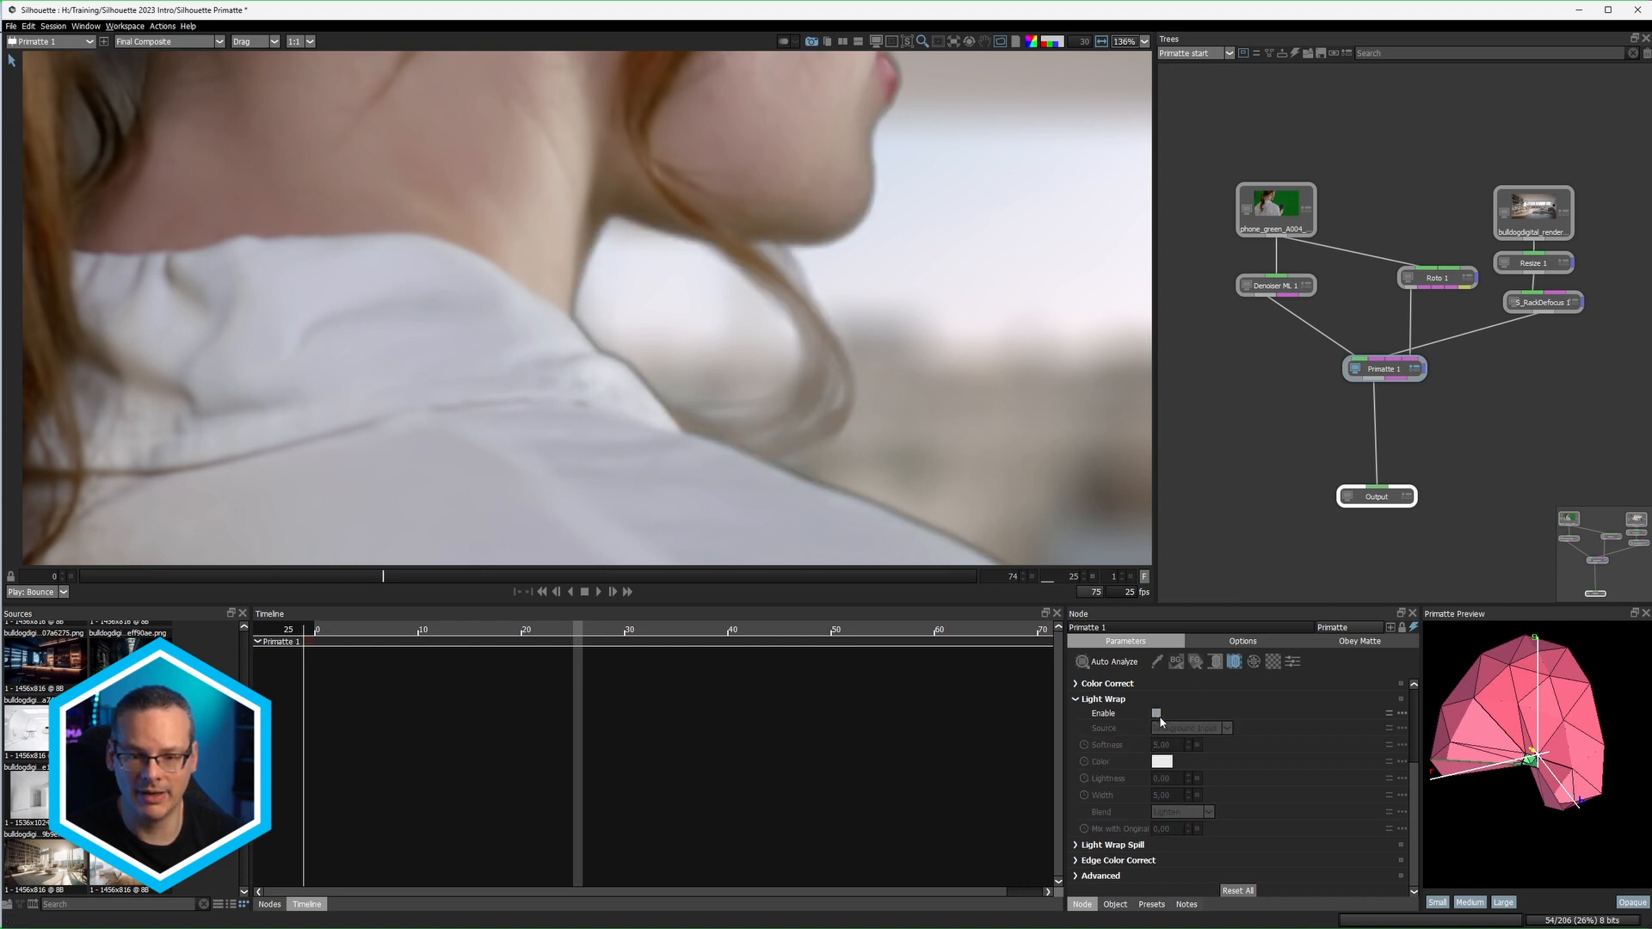
left_click(1156, 713)
left_click(1156, 714)
left_click(1155, 714)
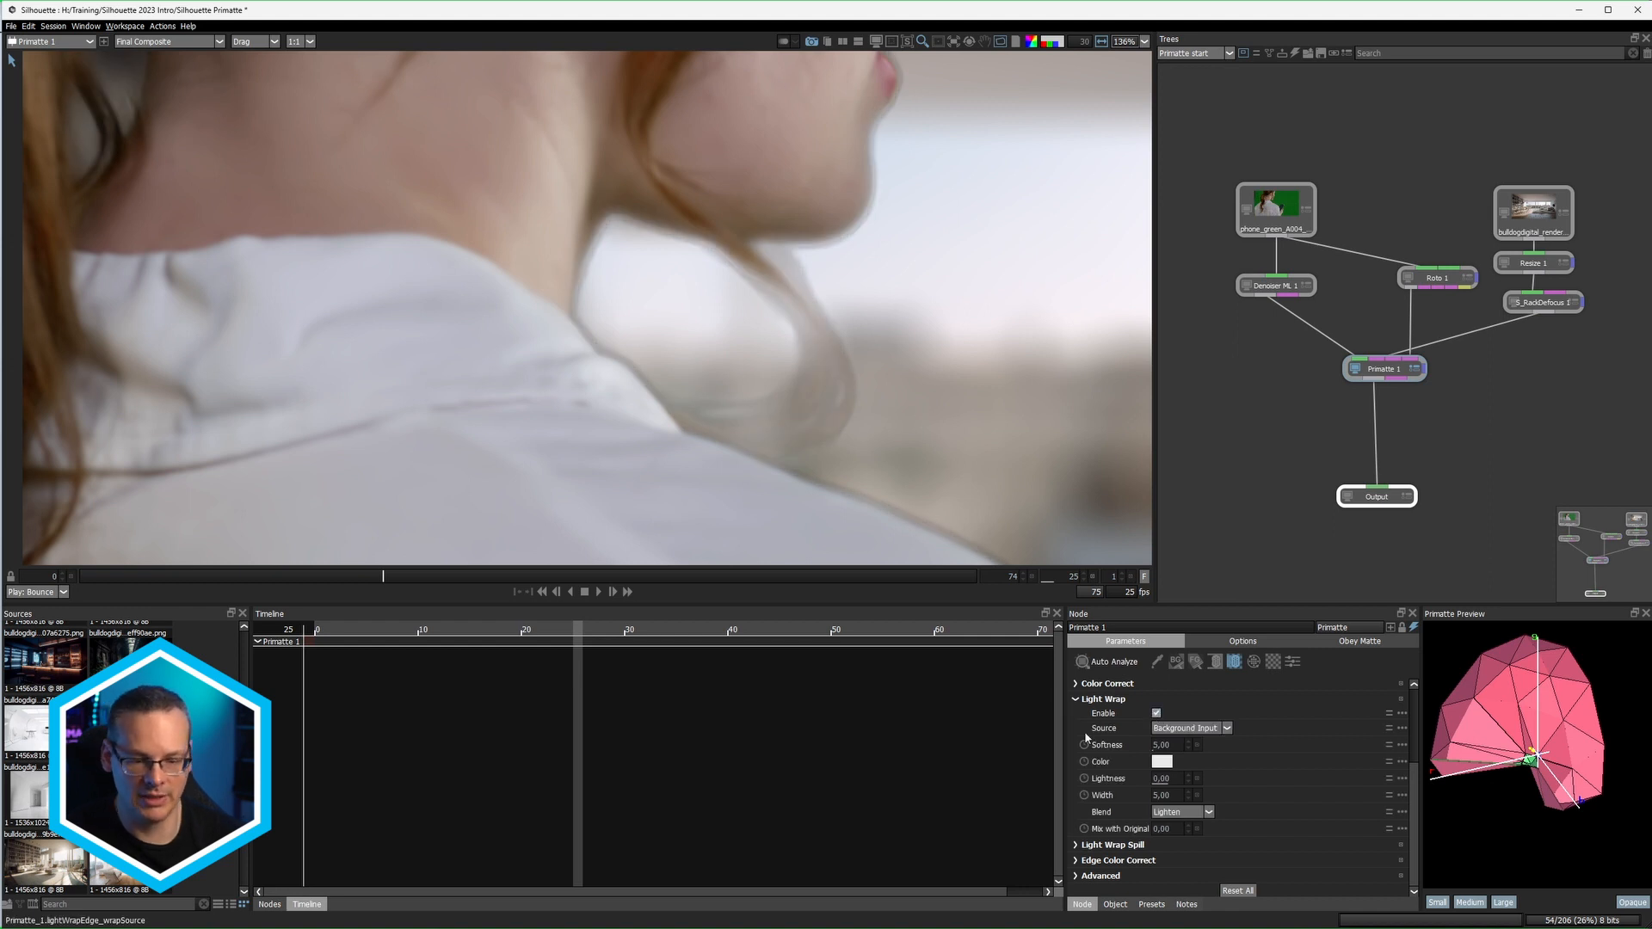
Step: Set Light Wrap's Softness to 17 and Blend to Screen, keeping Background Input as source and Lightness at 0
left_click(1194, 729)
left_click(1231, 726)
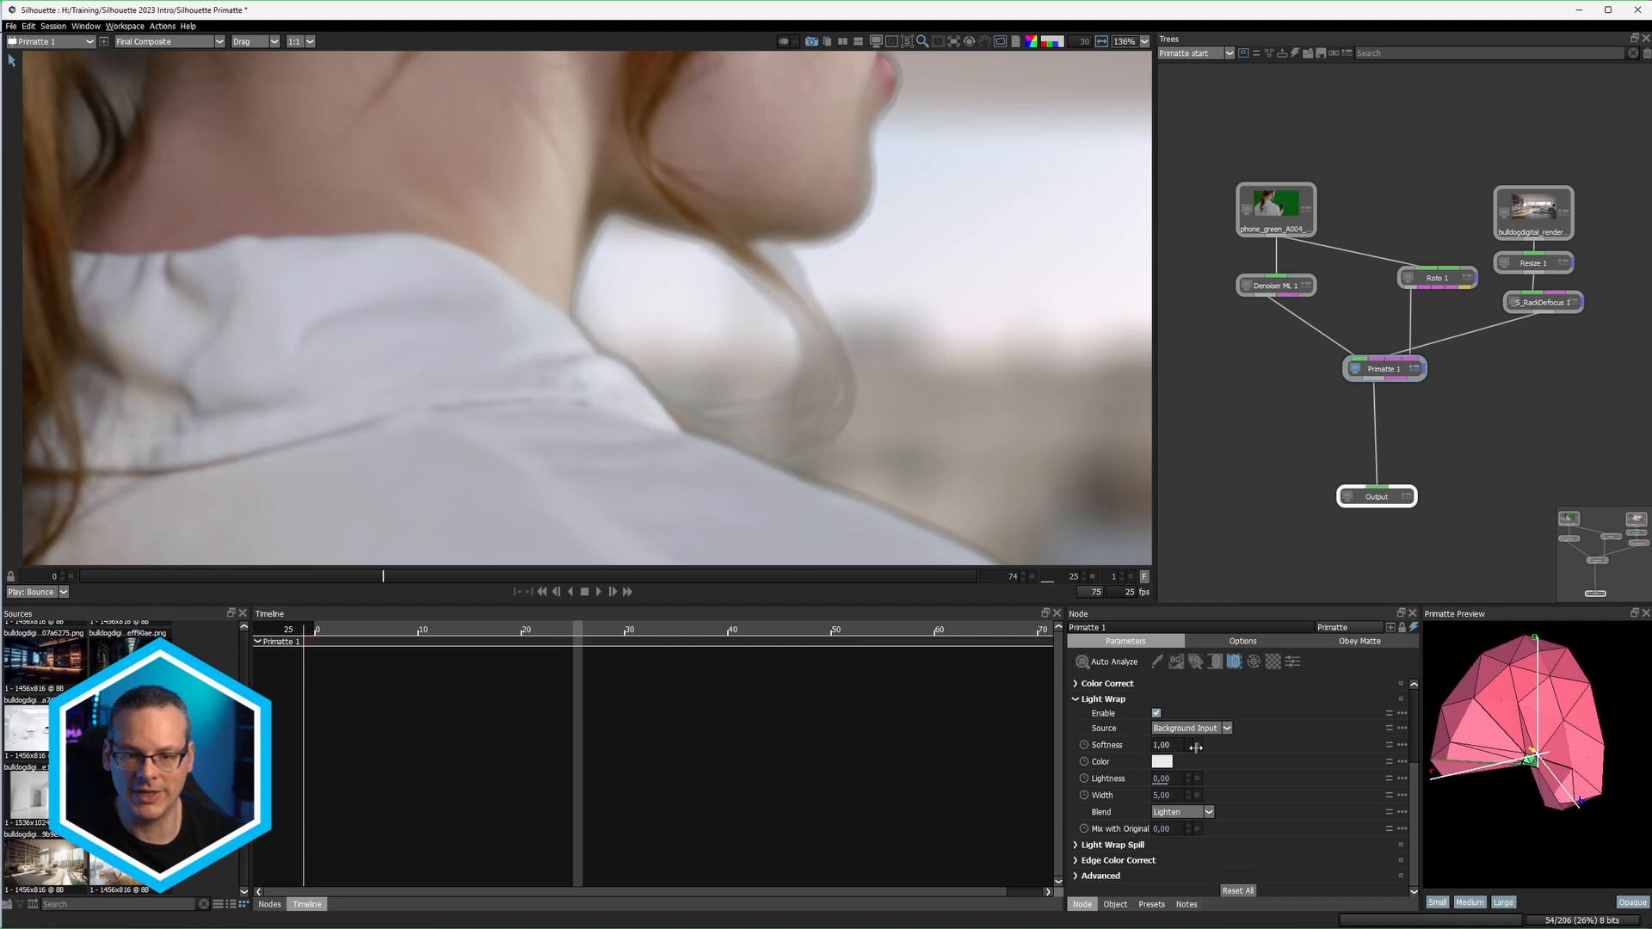
left_click_drag(1155, 745, 1155, 784)
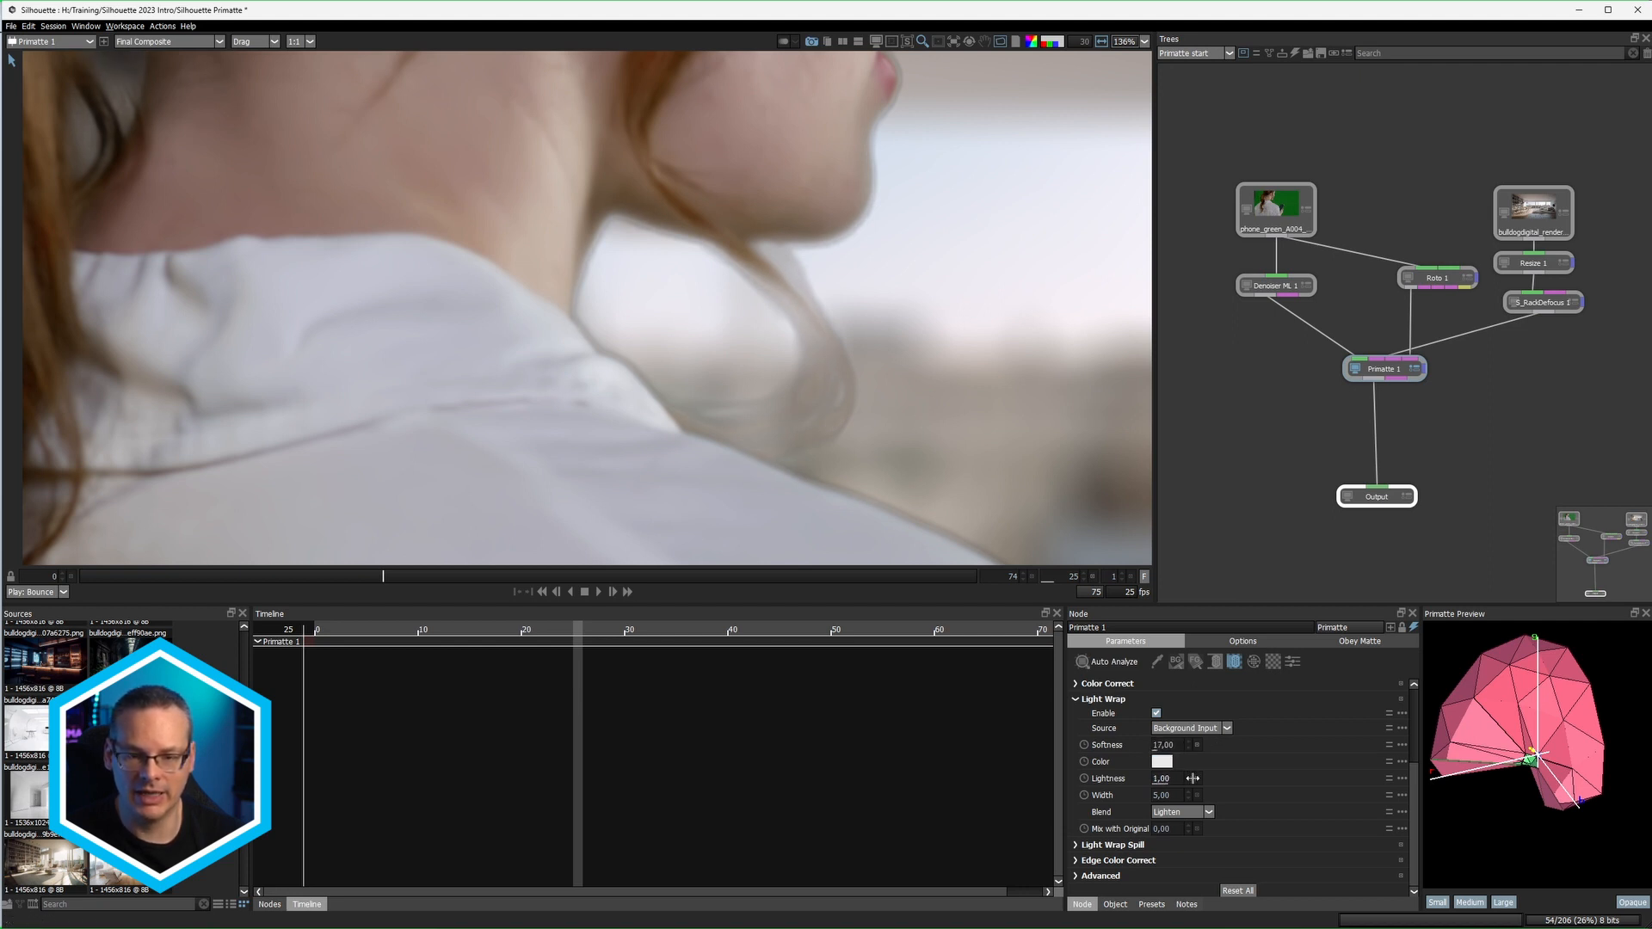
left_click(1196, 813)
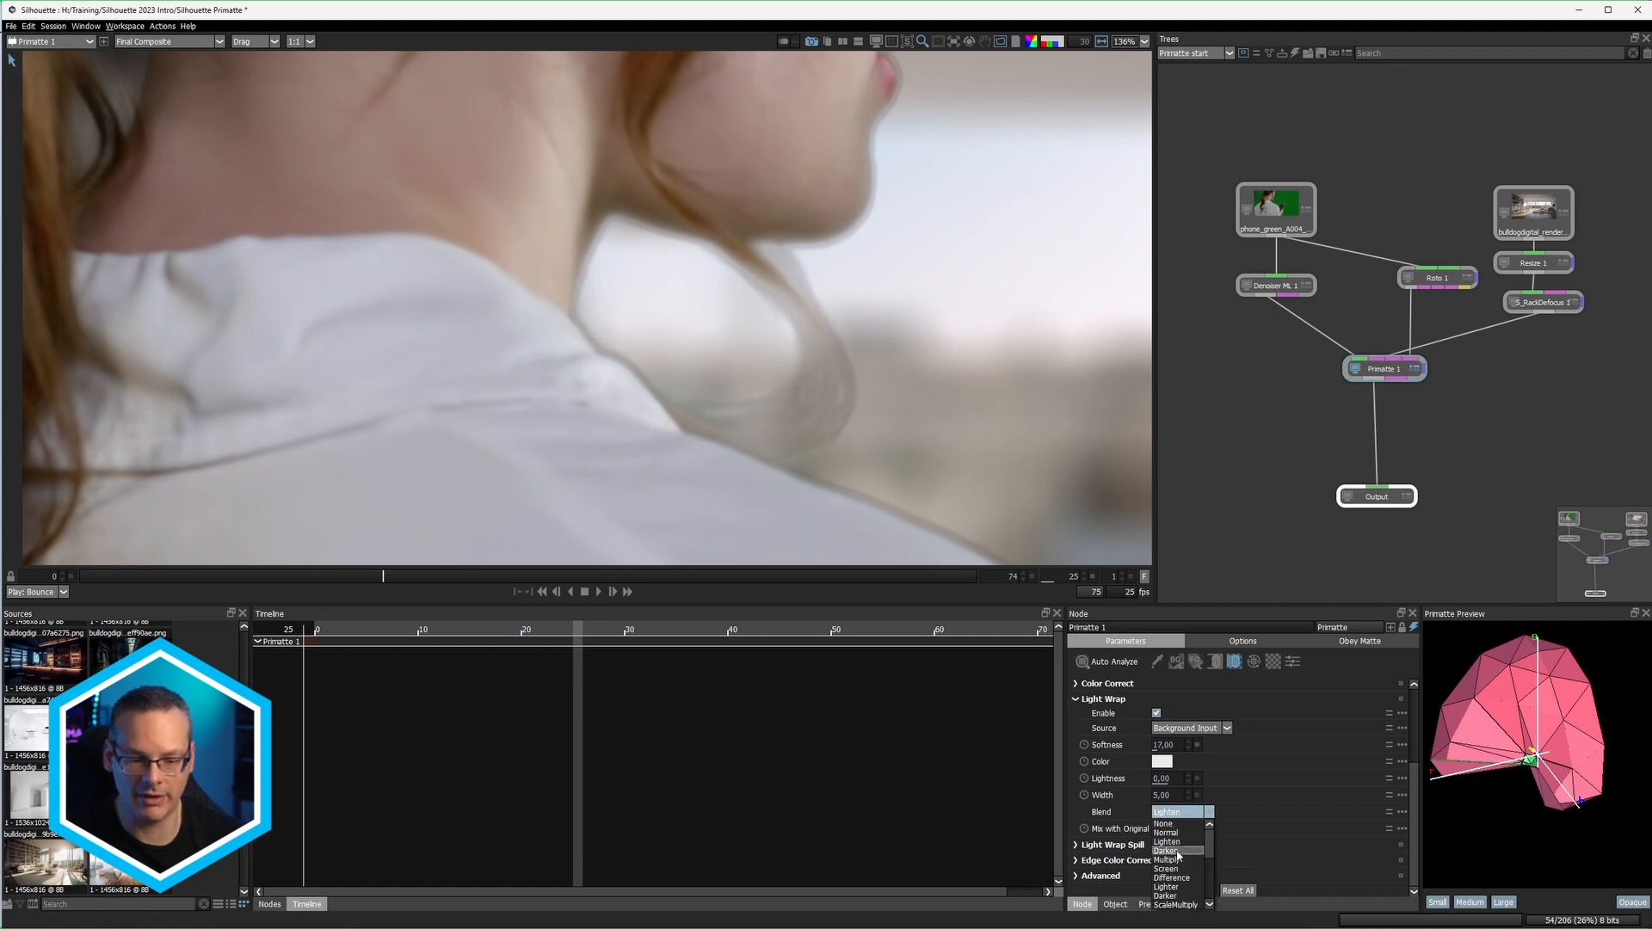
left_click(1179, 870)
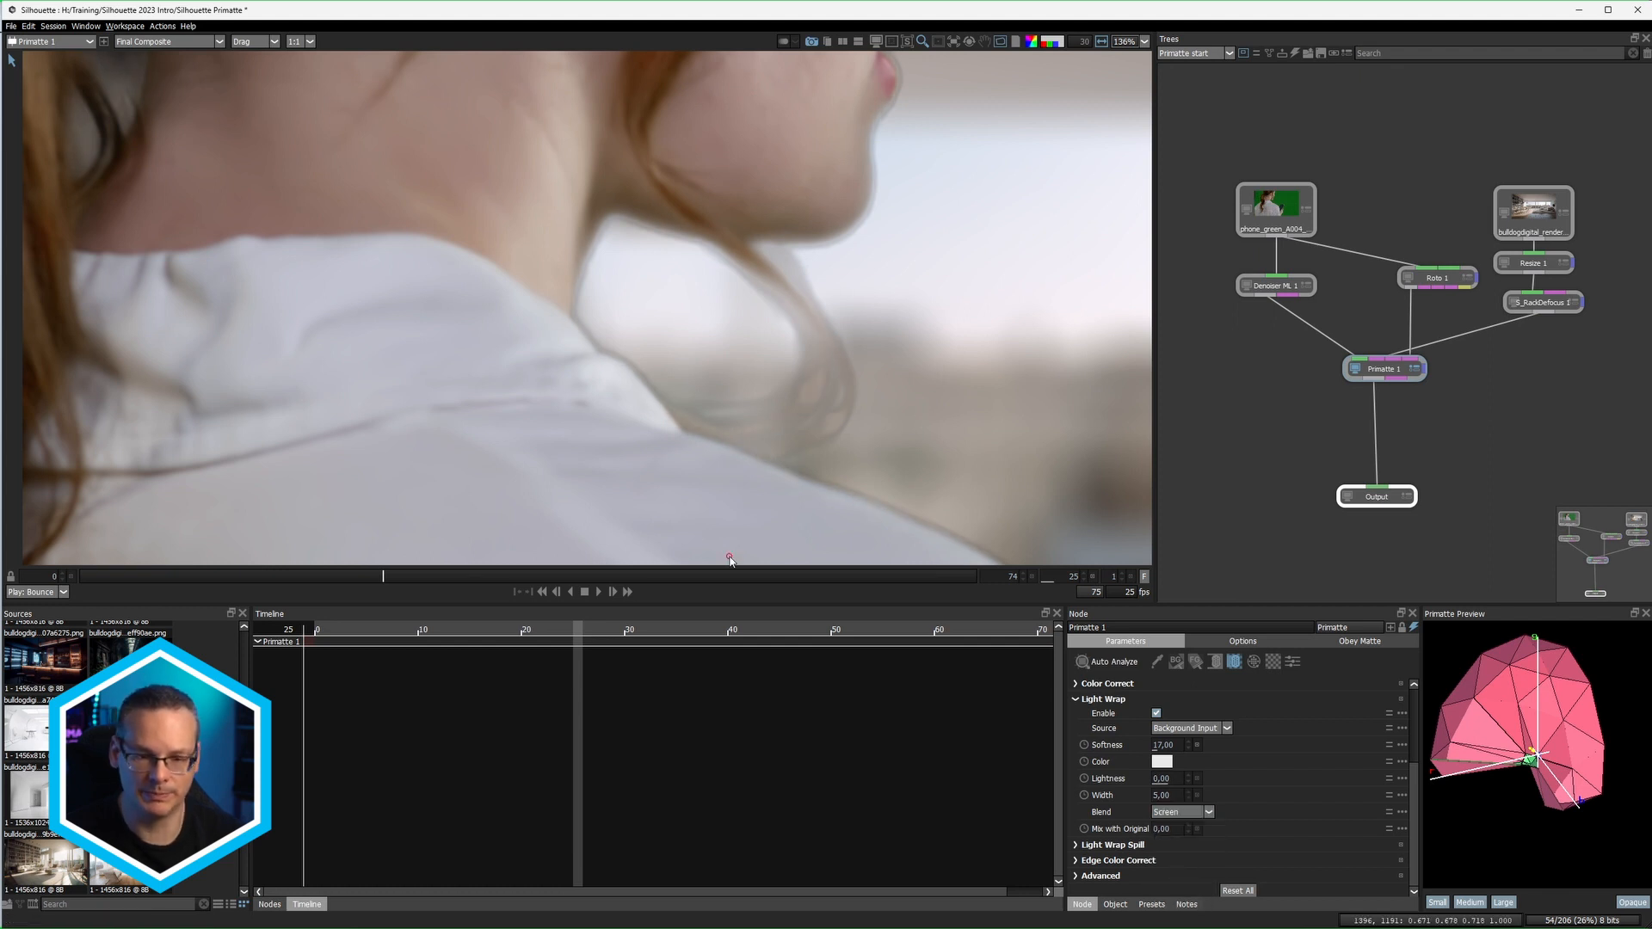
Step: Set Light Wrap's Width to 27 while viewing the whole composite
scroll(710, 349, "down", 1)
scroll(711, 350, "down", 5)
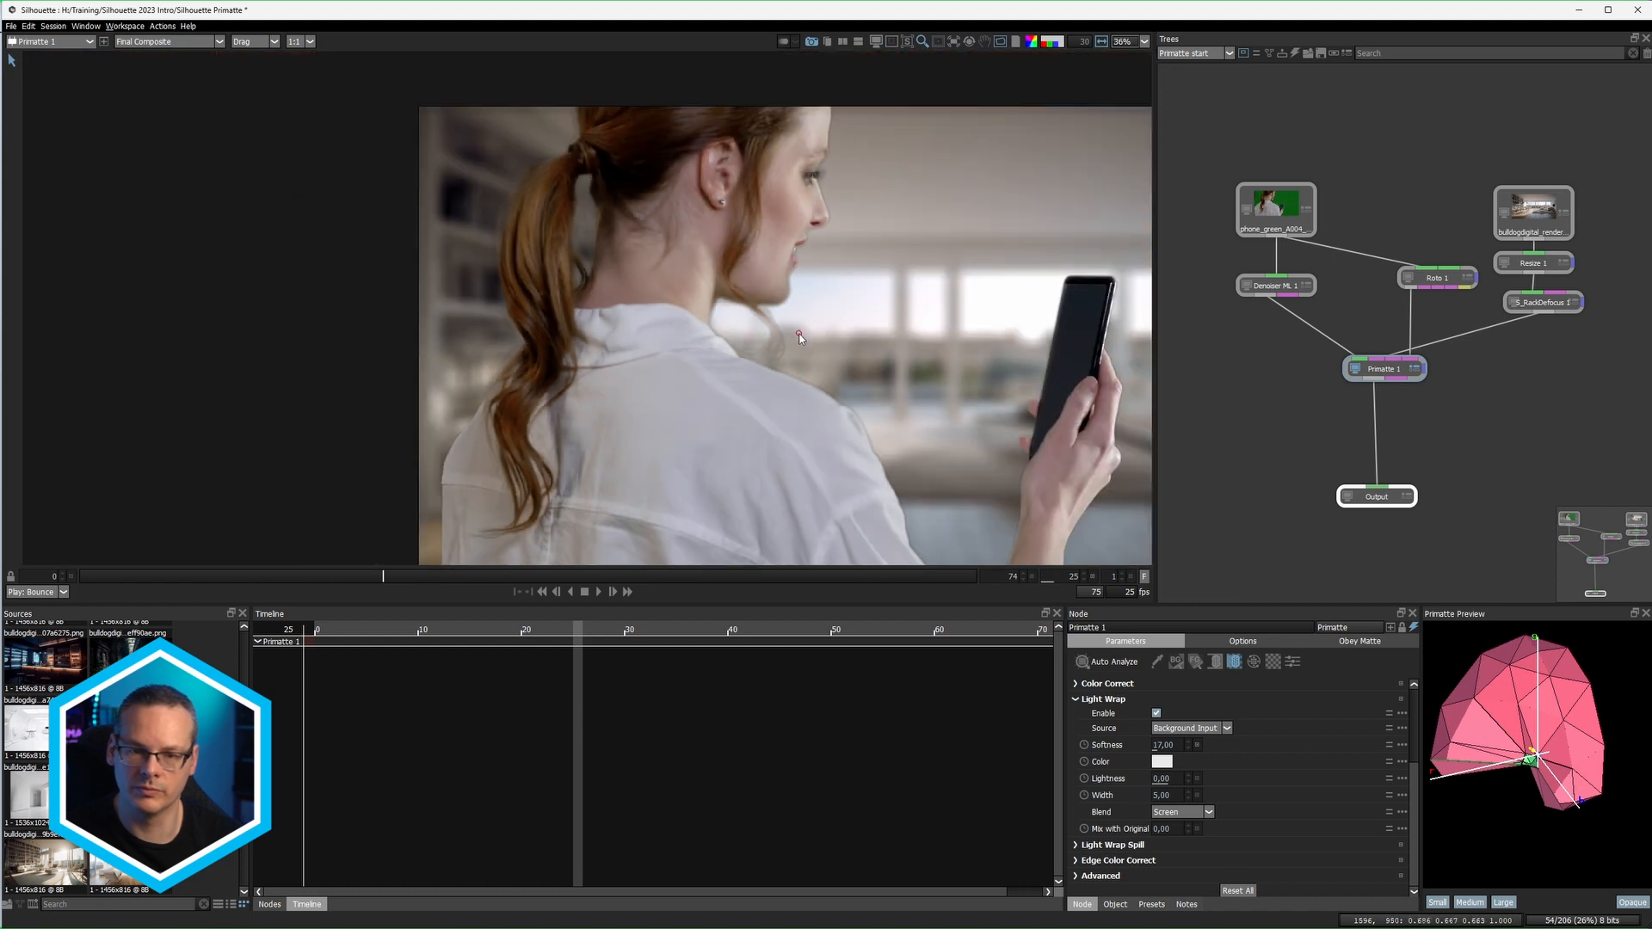
left_click_drag(844, 379, 769, 319)
left_click_drag(1163, 795, 1185, 796)
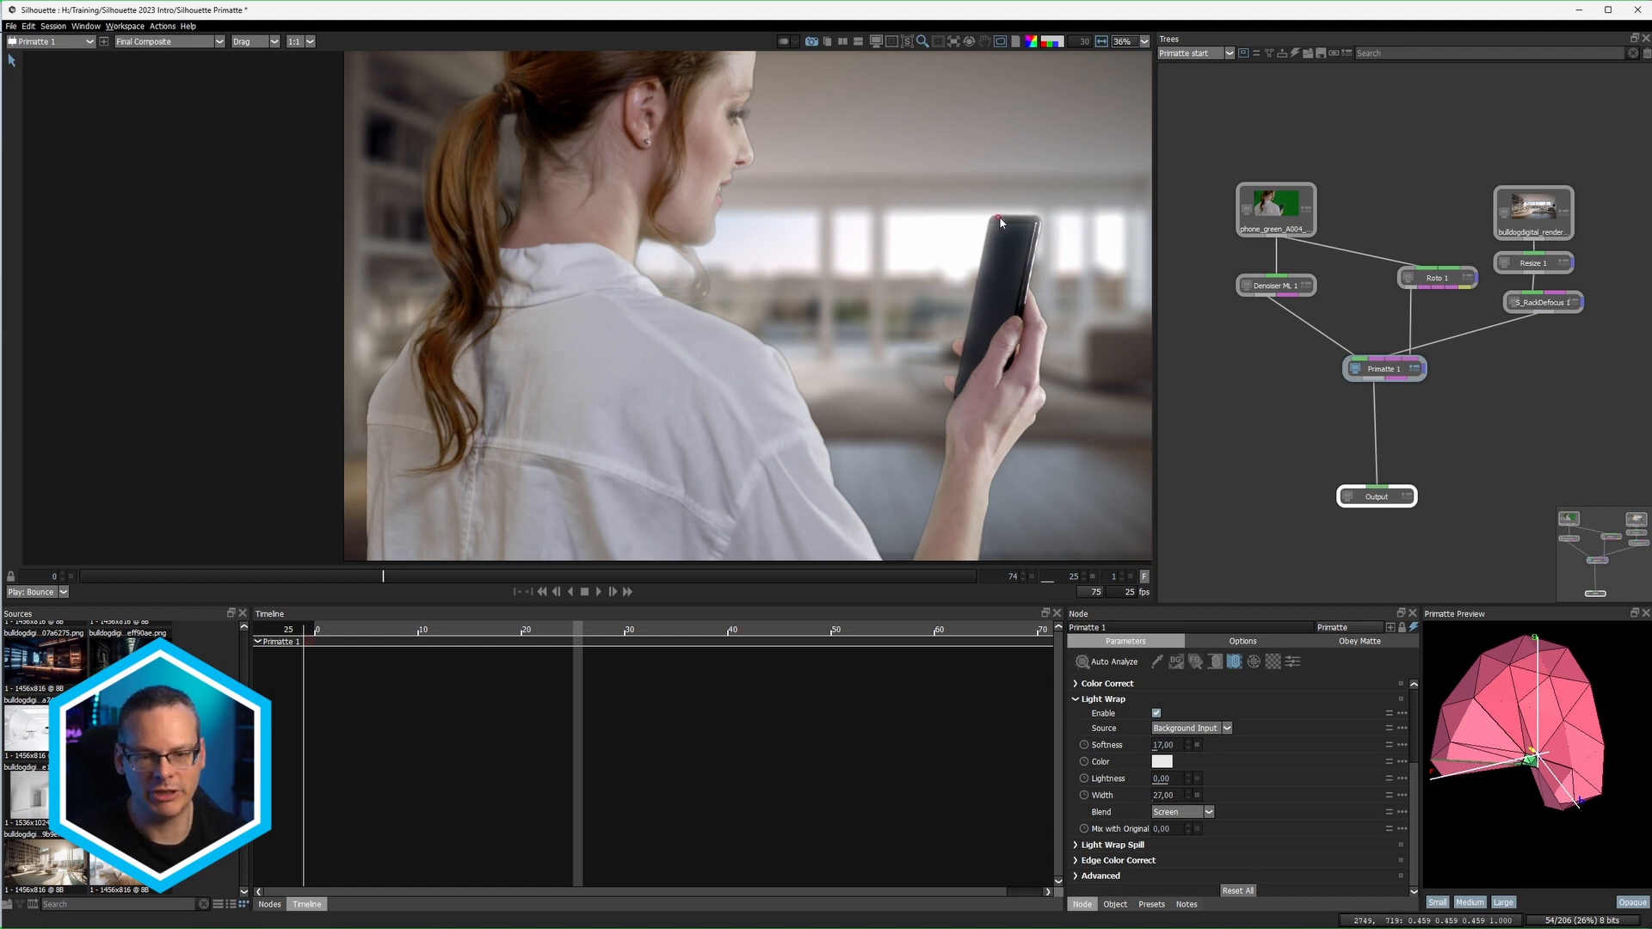
Step: Compare the whole composite with and without Light Wrap, leaving it enabled
left_click(1156, 713)
left_click(1156, 713)
left_click(1157, 713)
left_click(1157, 713)
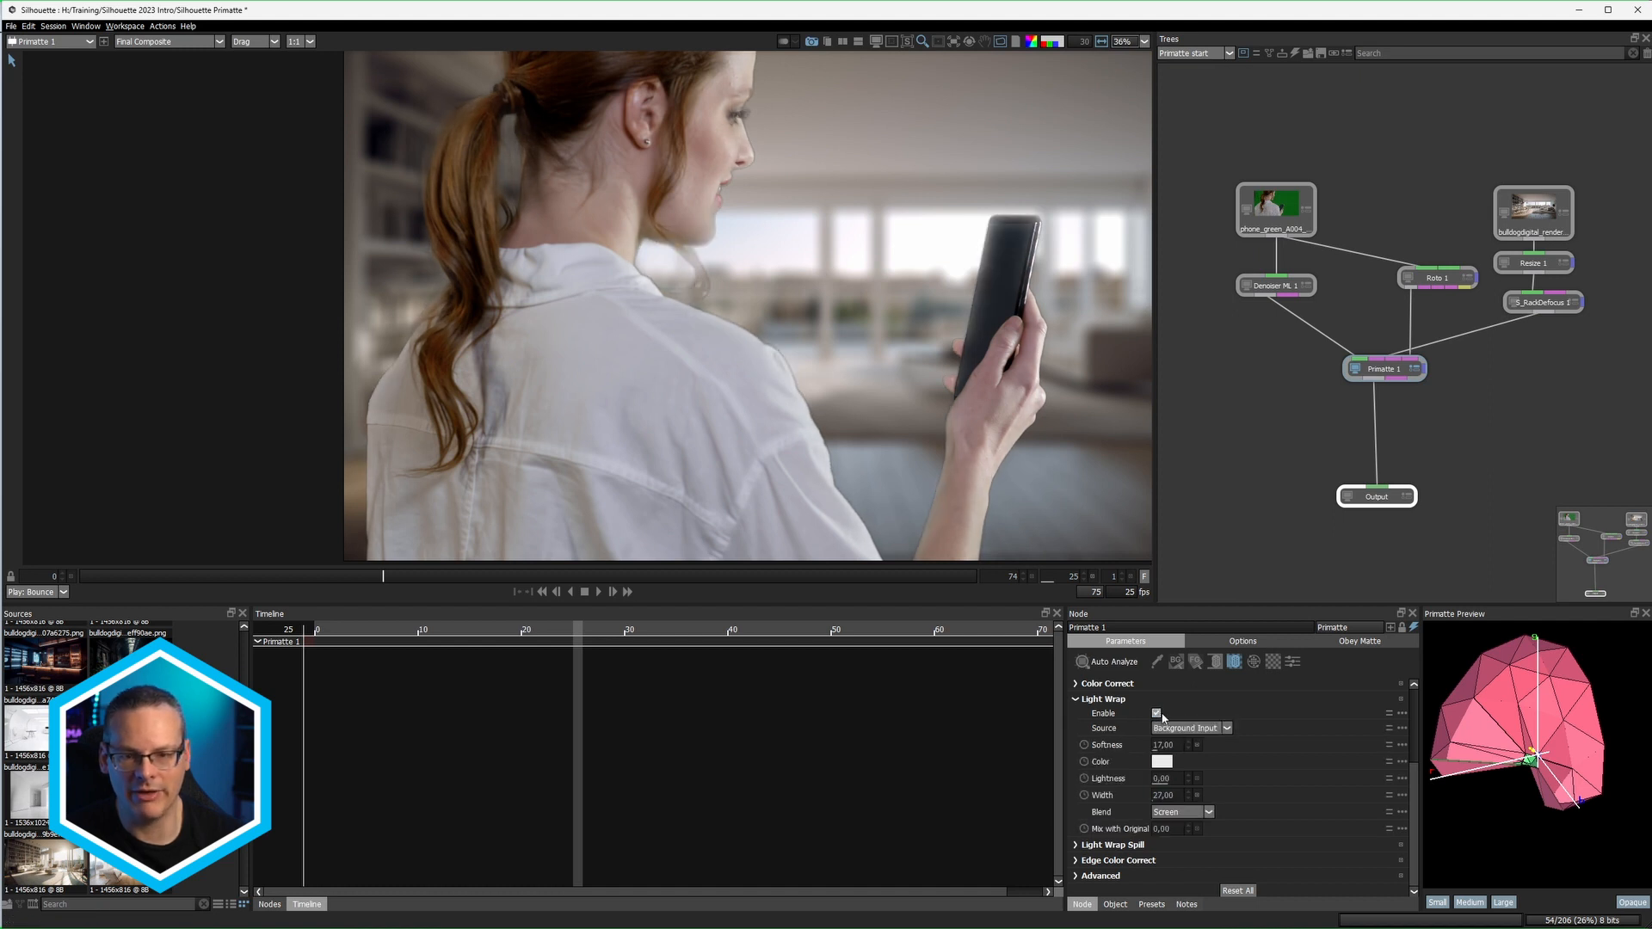
left_click(1157, 713)
left_click(1157, 713)
left_click(1157, 713)
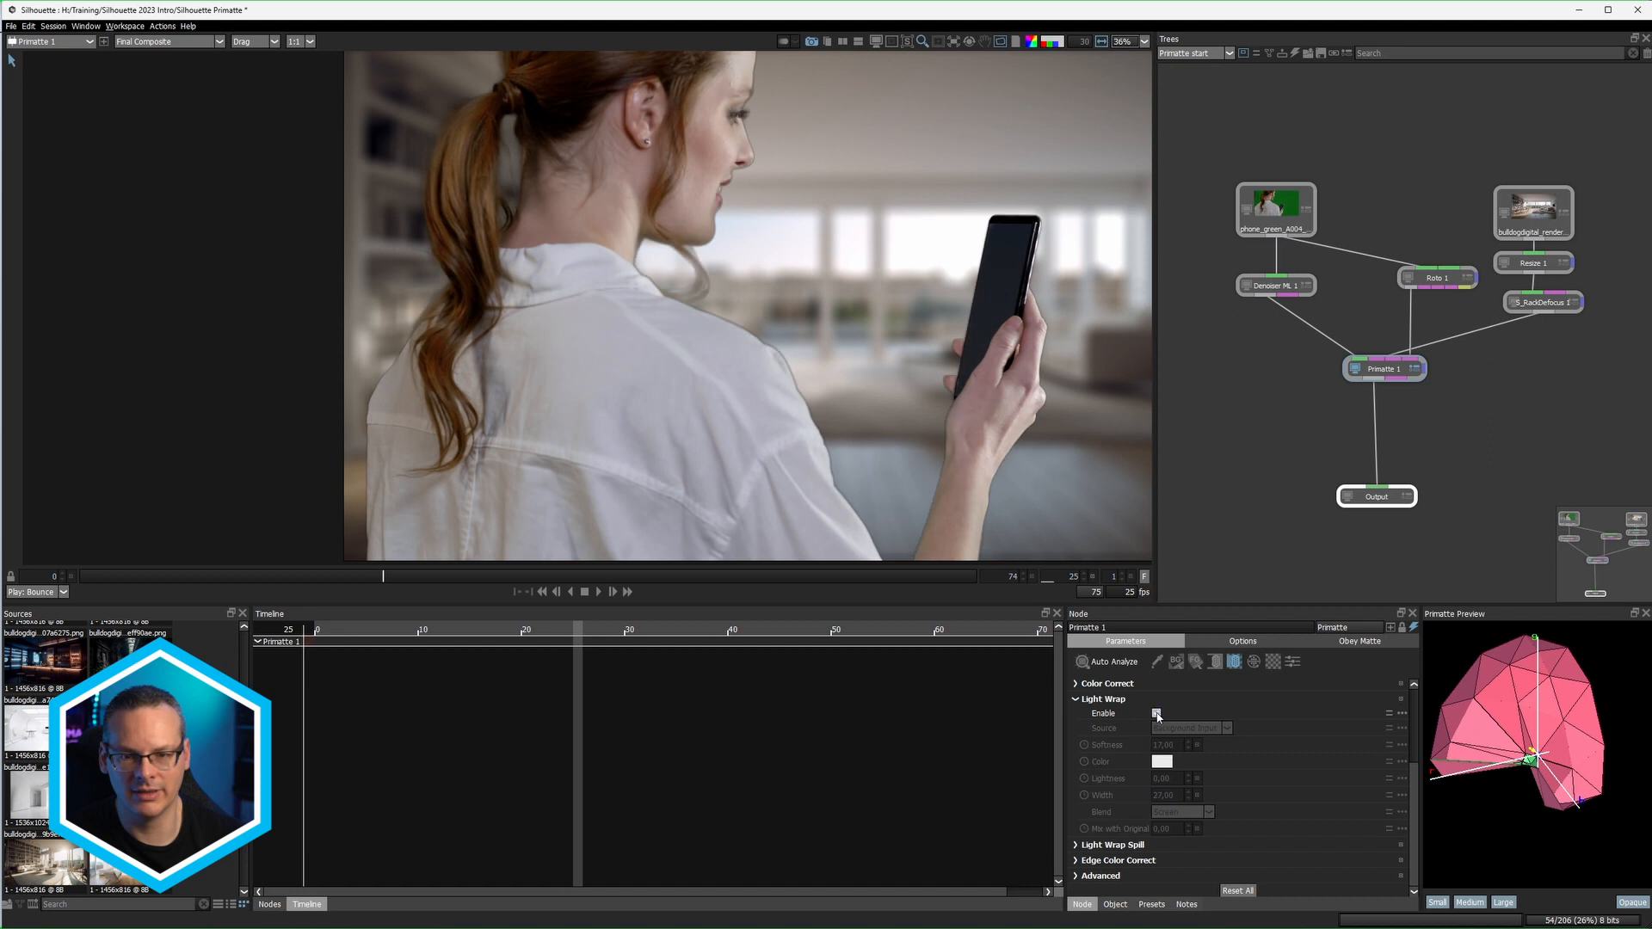
left_click(1157, 713)
left_click(1157, 713)
left_click(1157, 713)
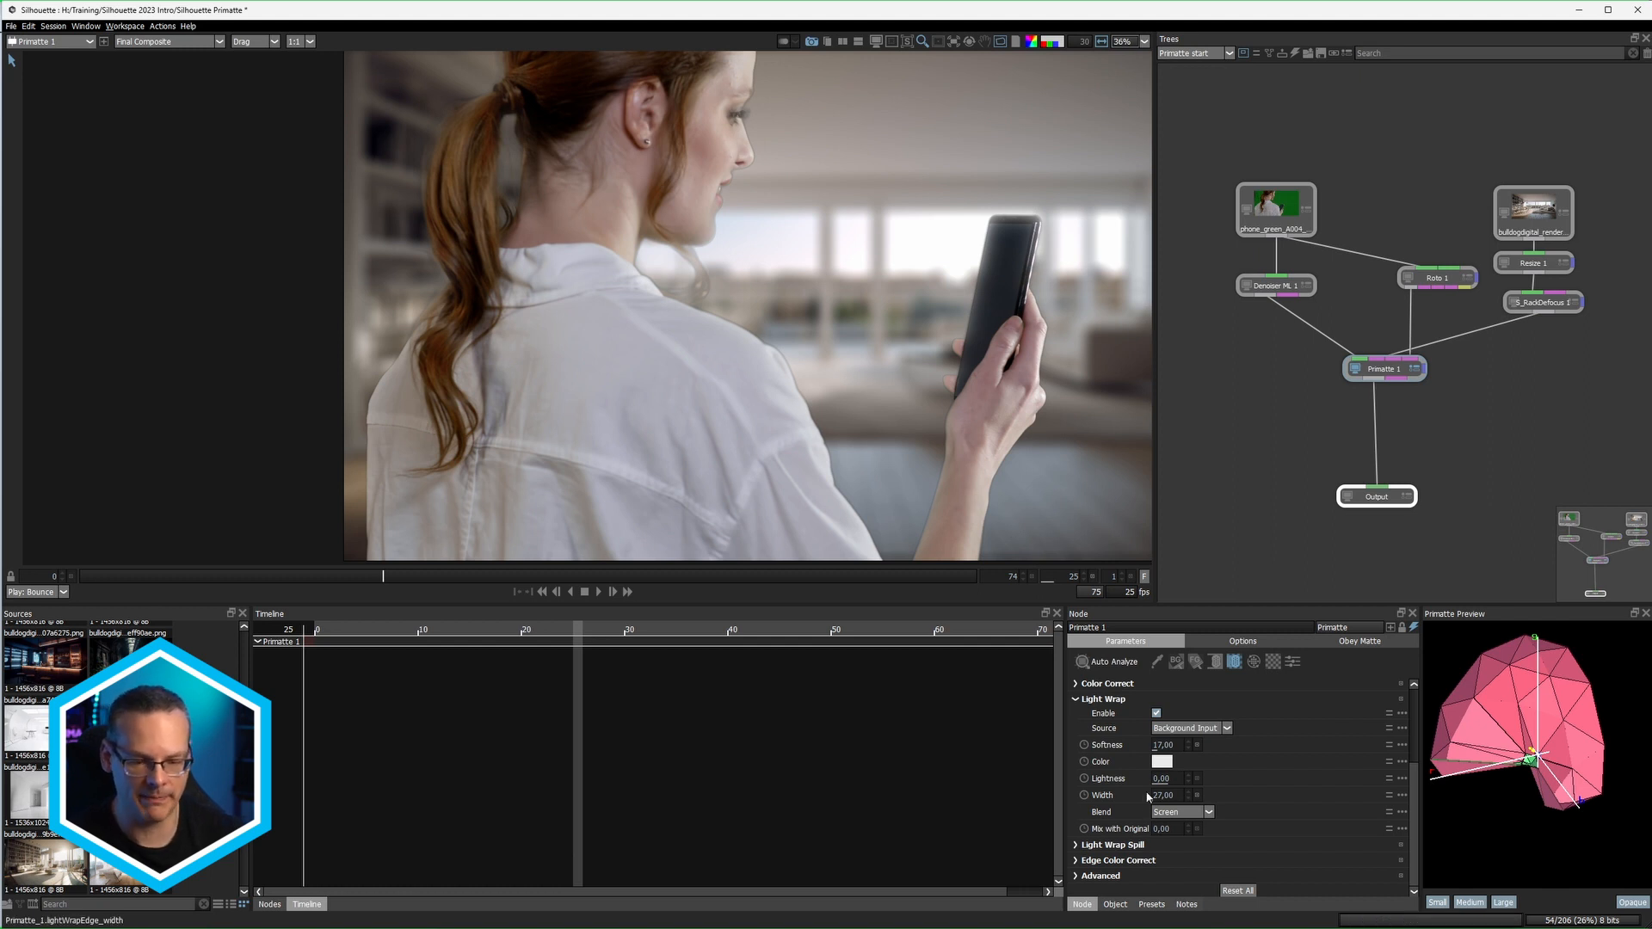
Step: Set Light Wrap's Mix with Original to 40 and collapse its settings
left_click_drag(1195, 829, 1196, 829)
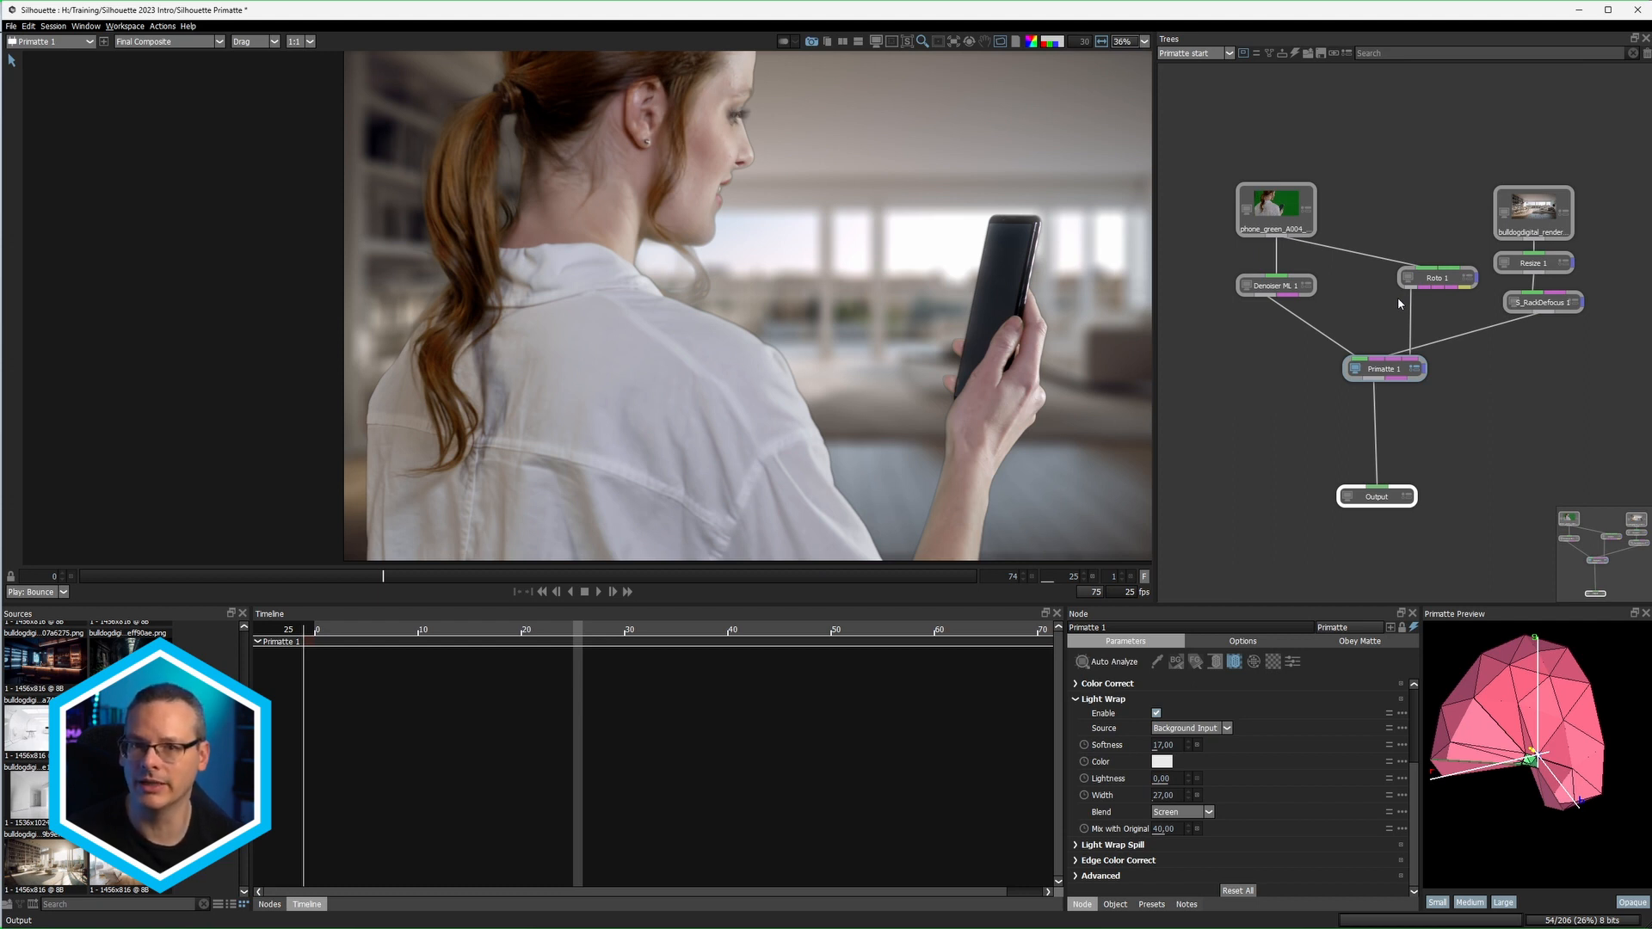
left_click(1081, 699)
Step: Enable Primatte's Edge Color Correct and set its Brightness to 93
left_click(1076, 863)
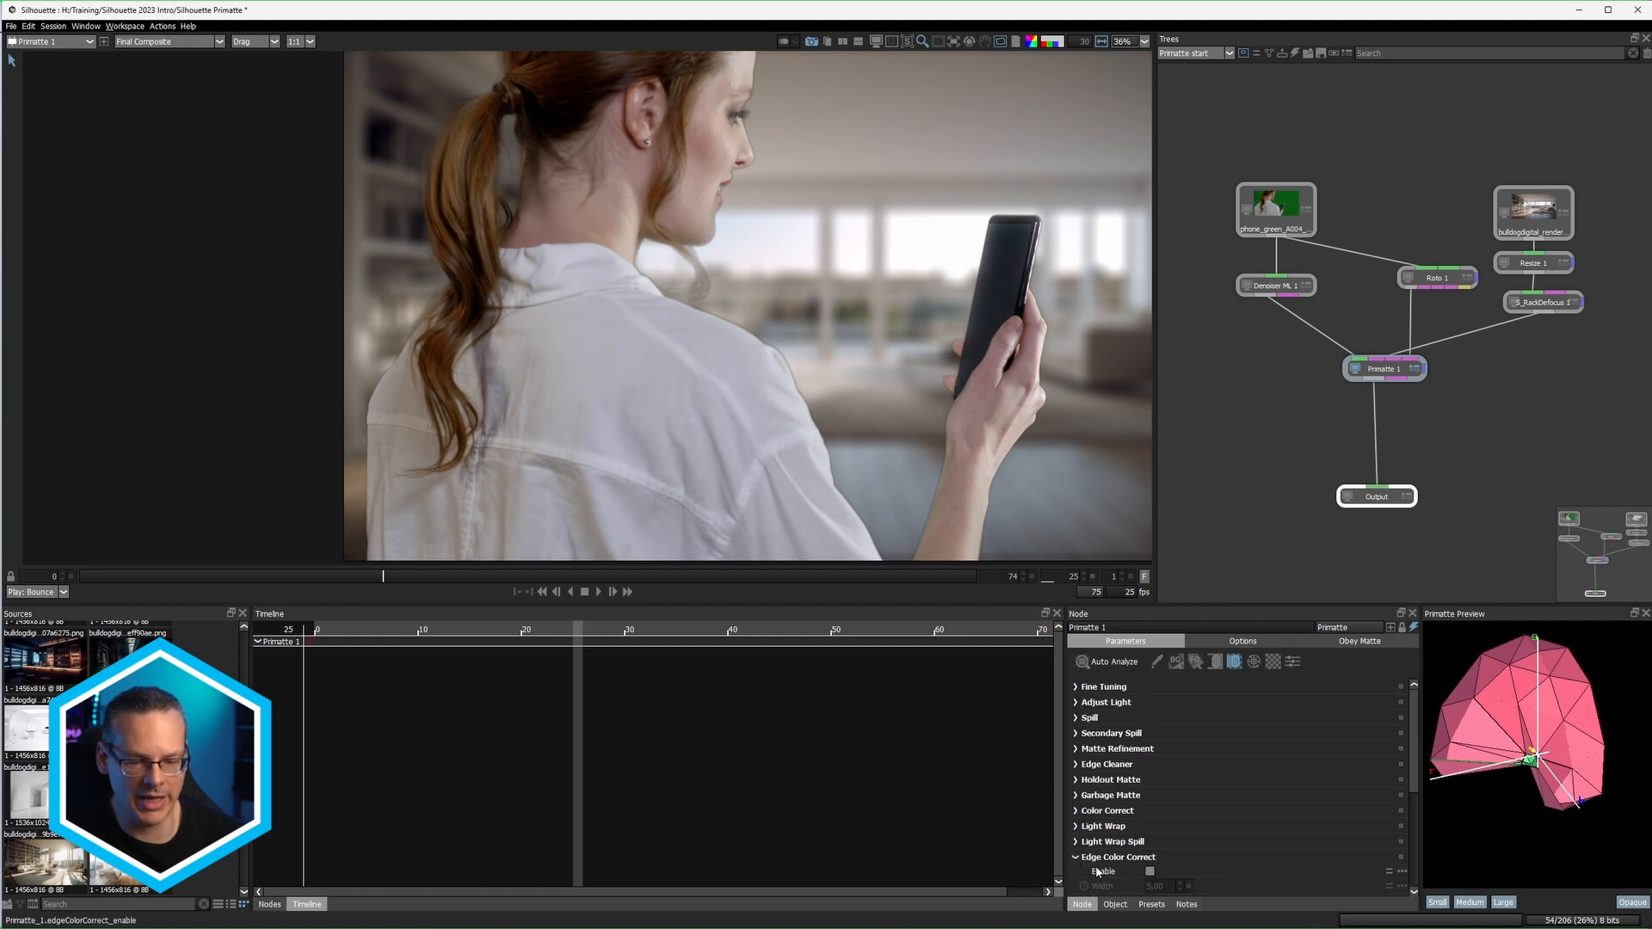
scroll(1397, 840, "down", 3)
scroll(1397, 840, "down", 2)
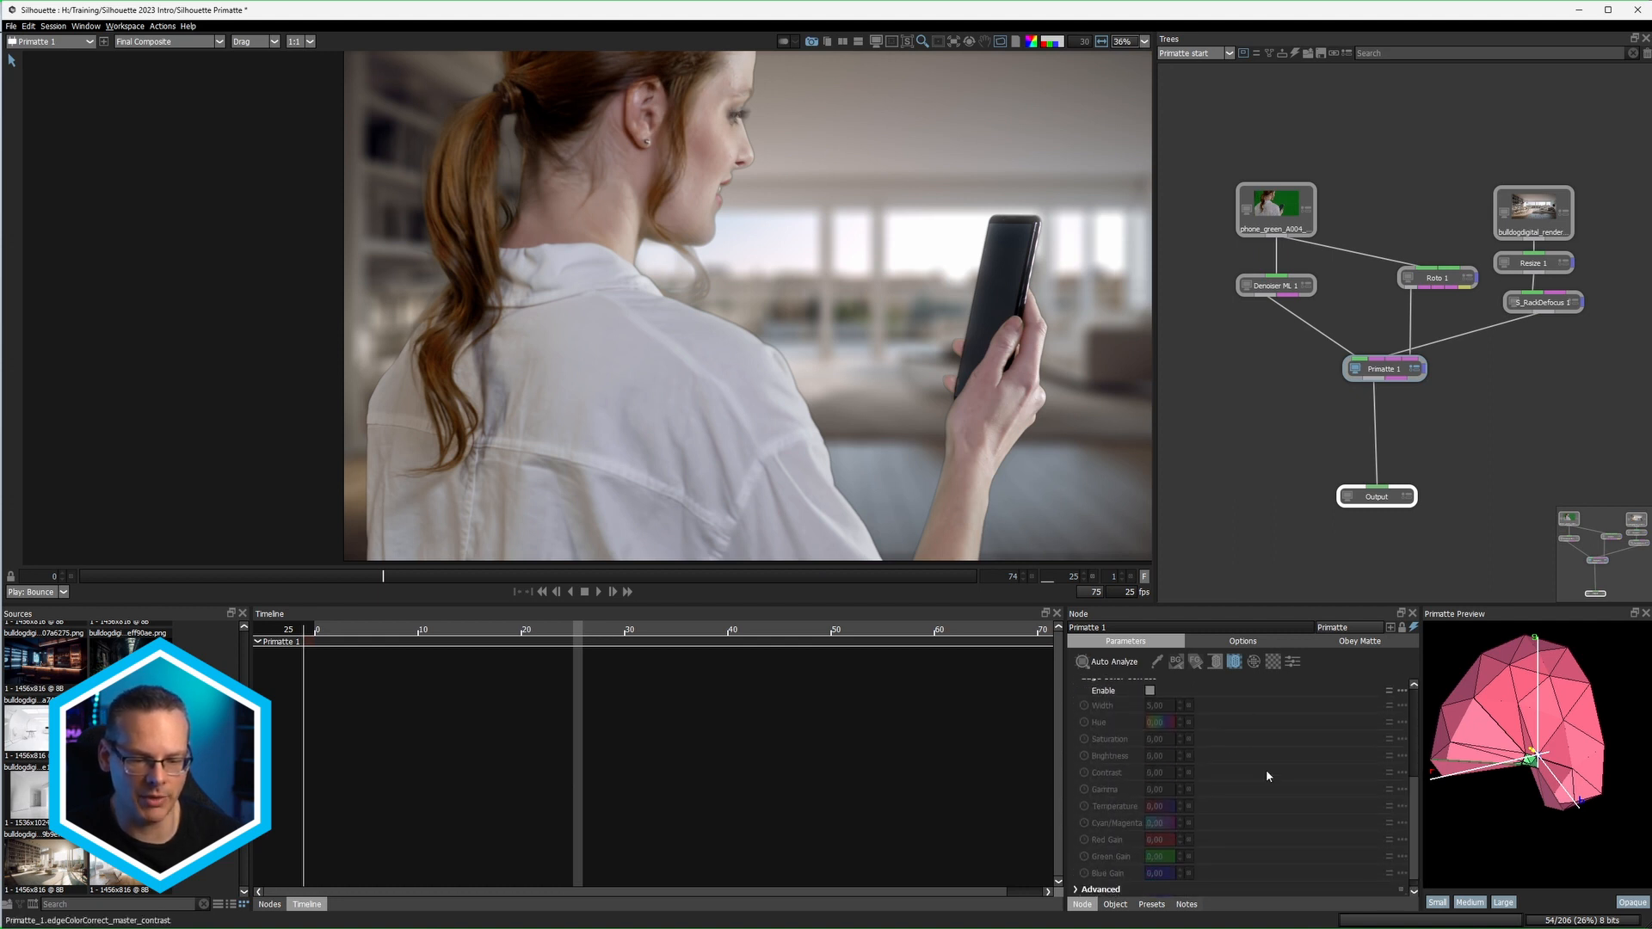
left_click(1151, 692)
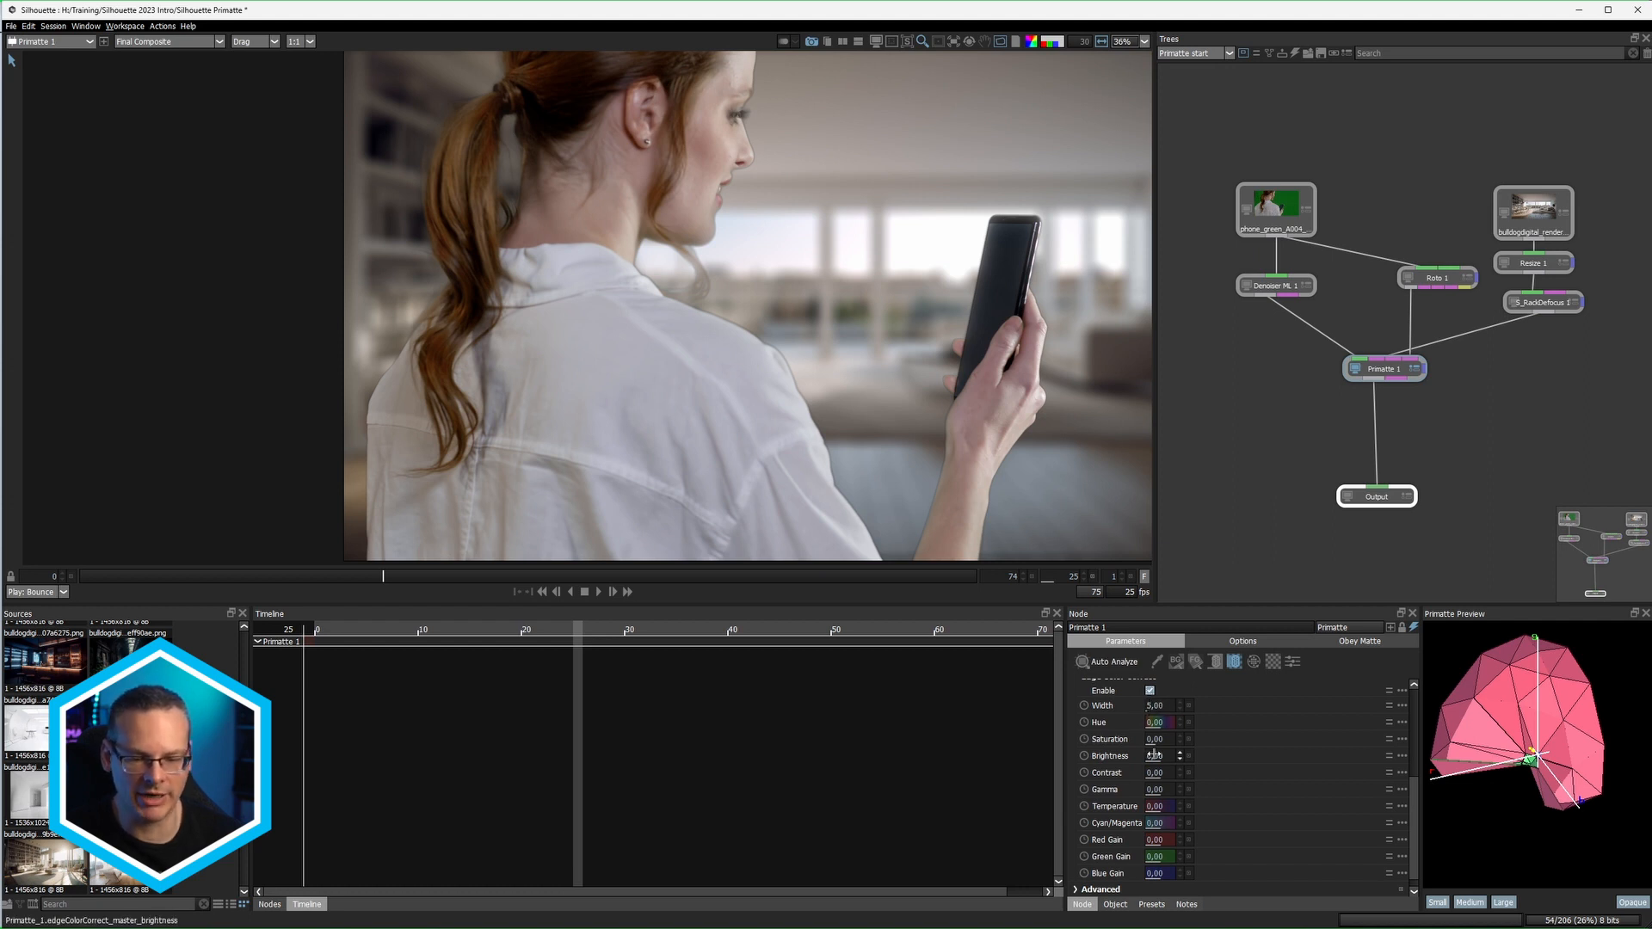
mouse_move(1232, 757)
left_mouse_down()
mouse_move(1189, 759)
mouse_move(1206, 761)
left_mouse_up()
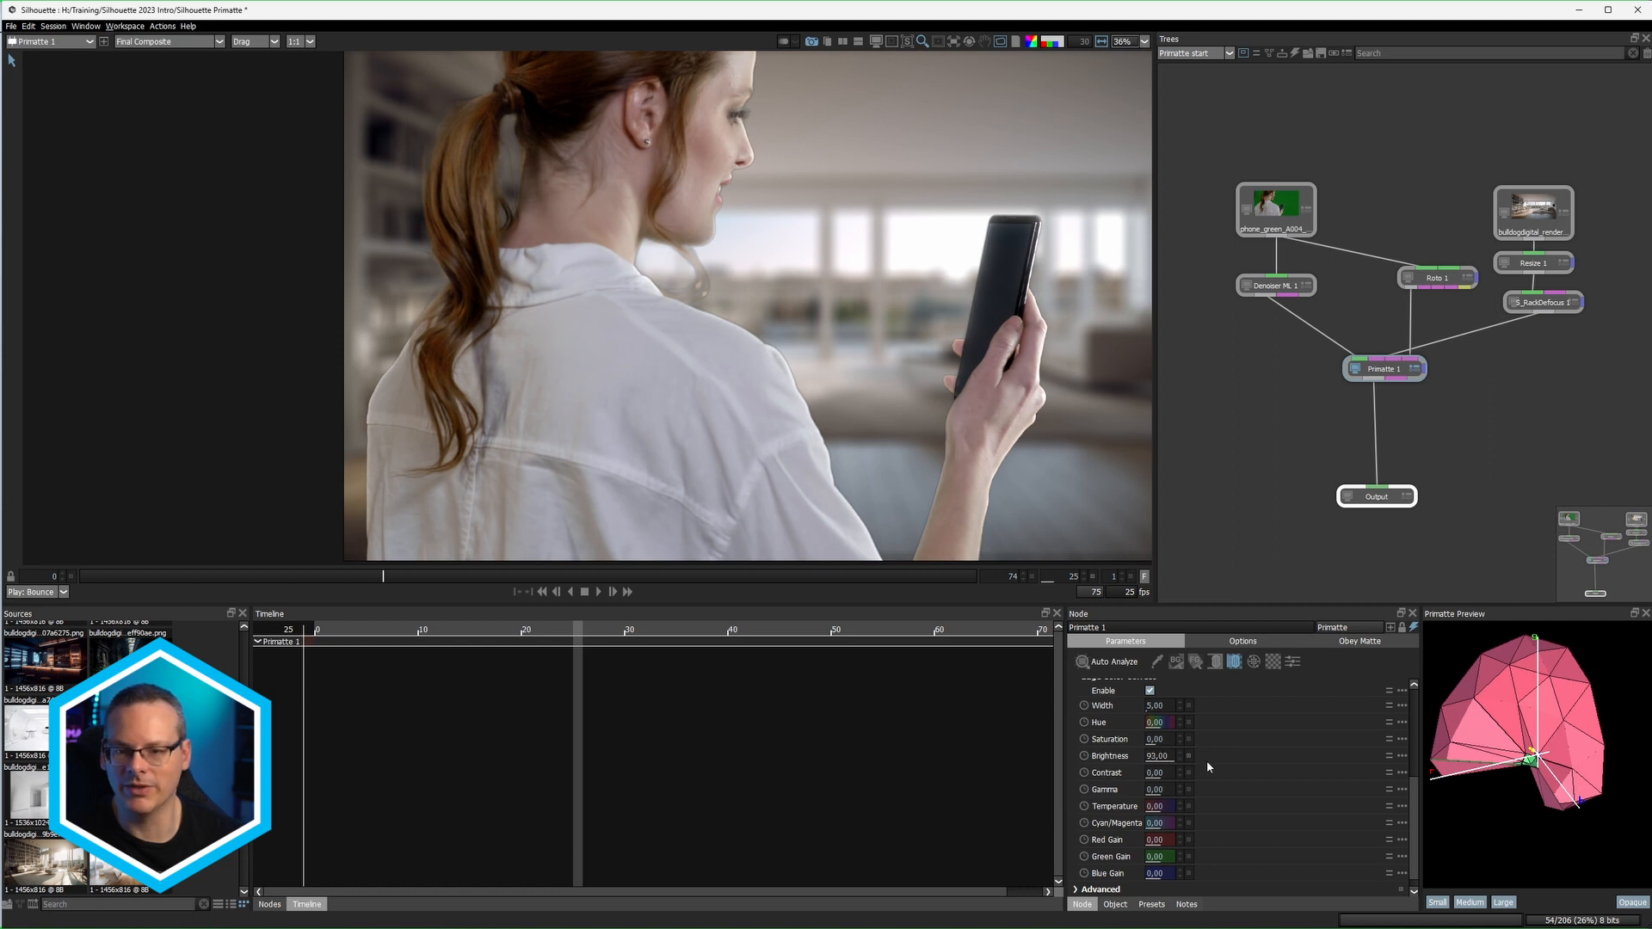